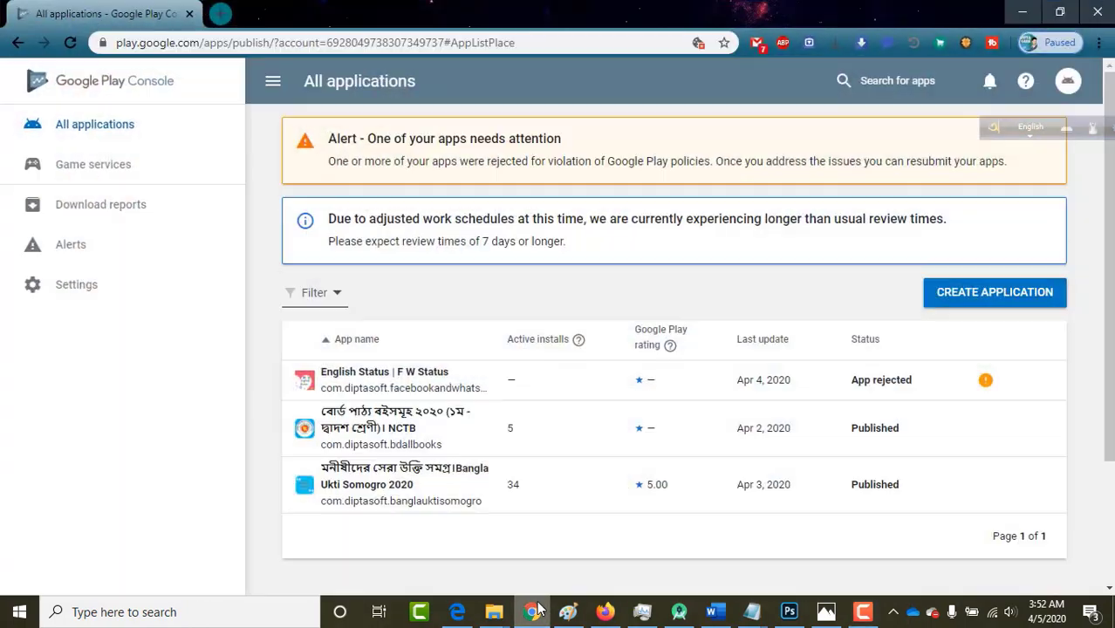
Start a new Play Console app with an empty title field, and open a blank browser tab.
scroll(619, 406, down, 3)
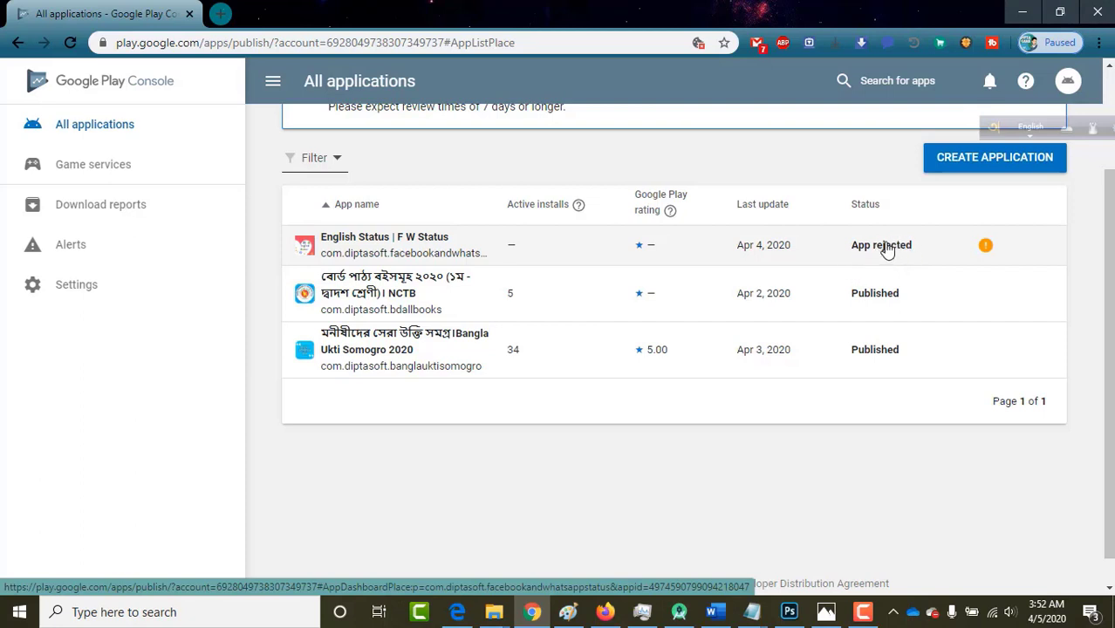
scroll(805, 292, up, 1)
scroll(807, 292, up, 1)
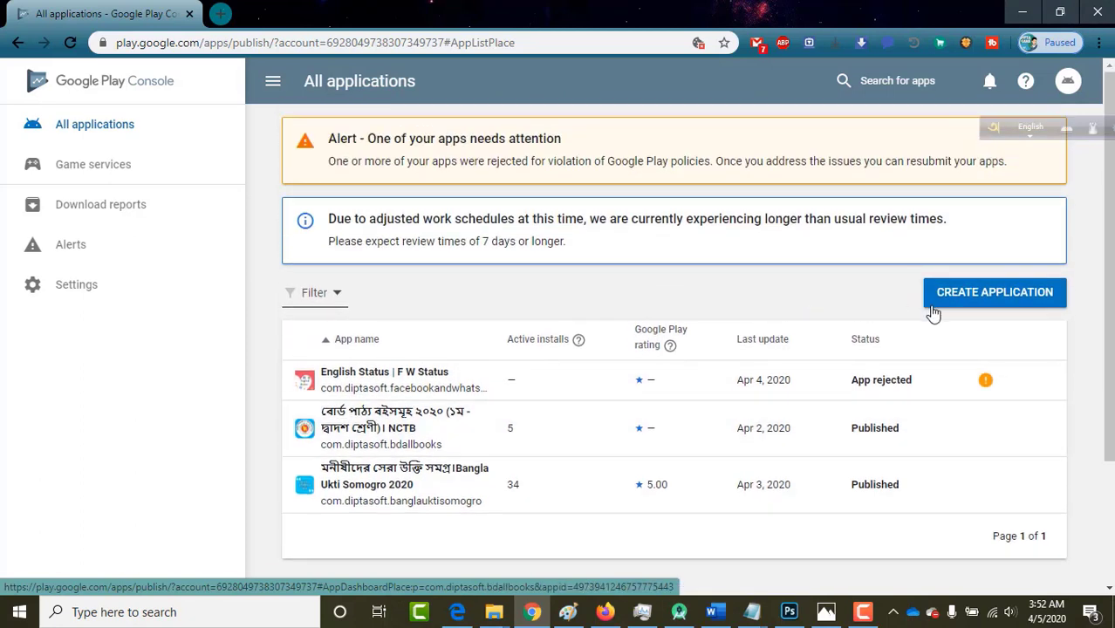
click(981, 301)
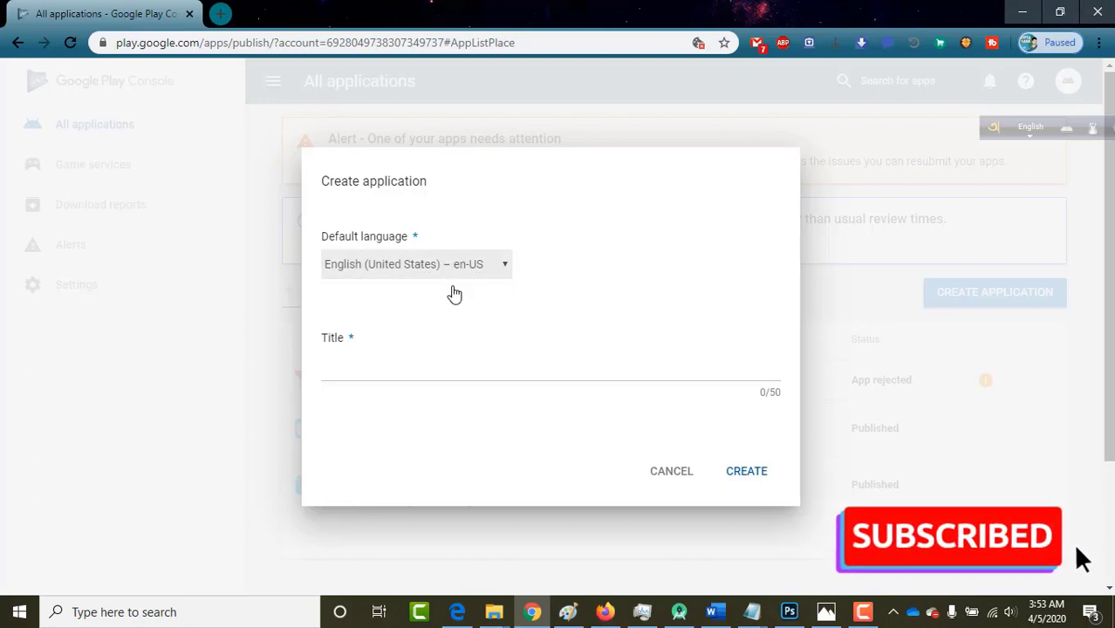
click(385, 373)
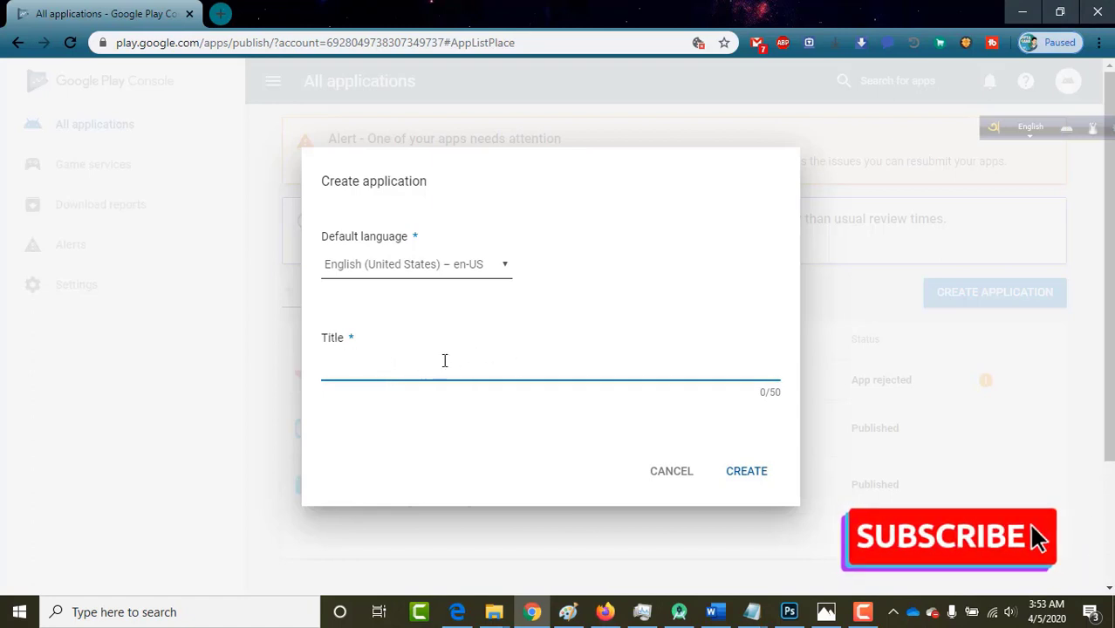
click(220, 14)
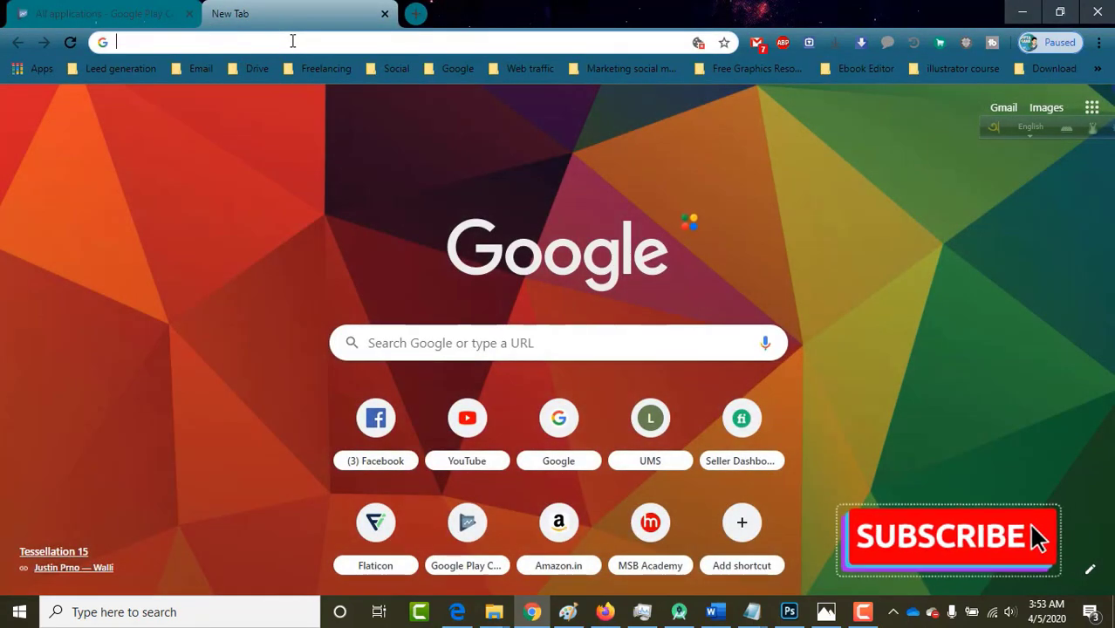
Search 'google play' and open the Bangla Ukti Somogro 2020 store page.
text(google )
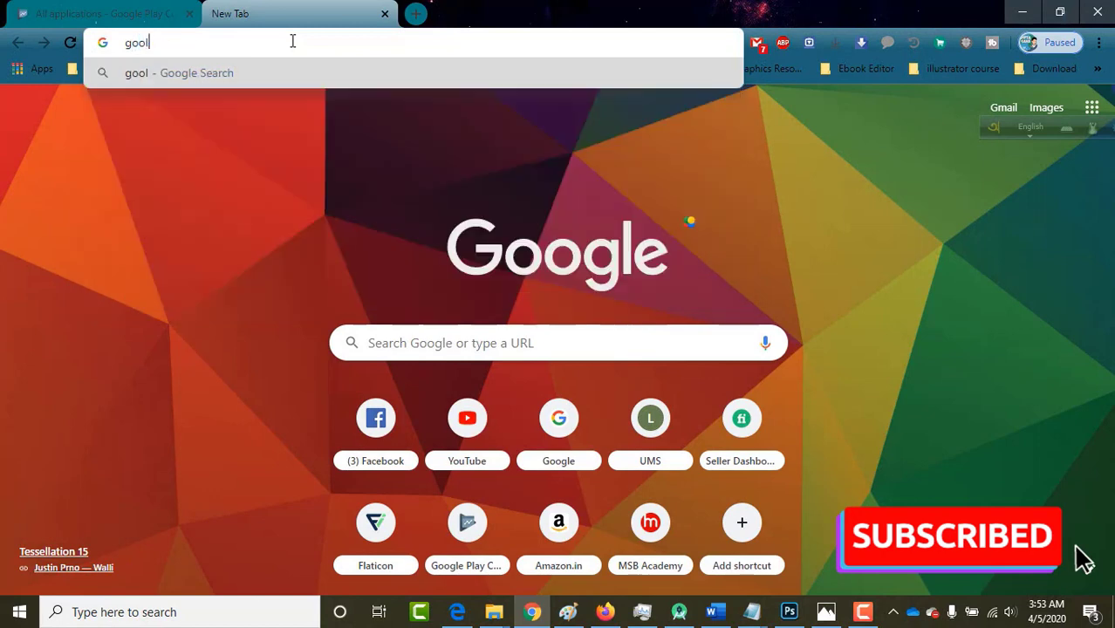
text(play)
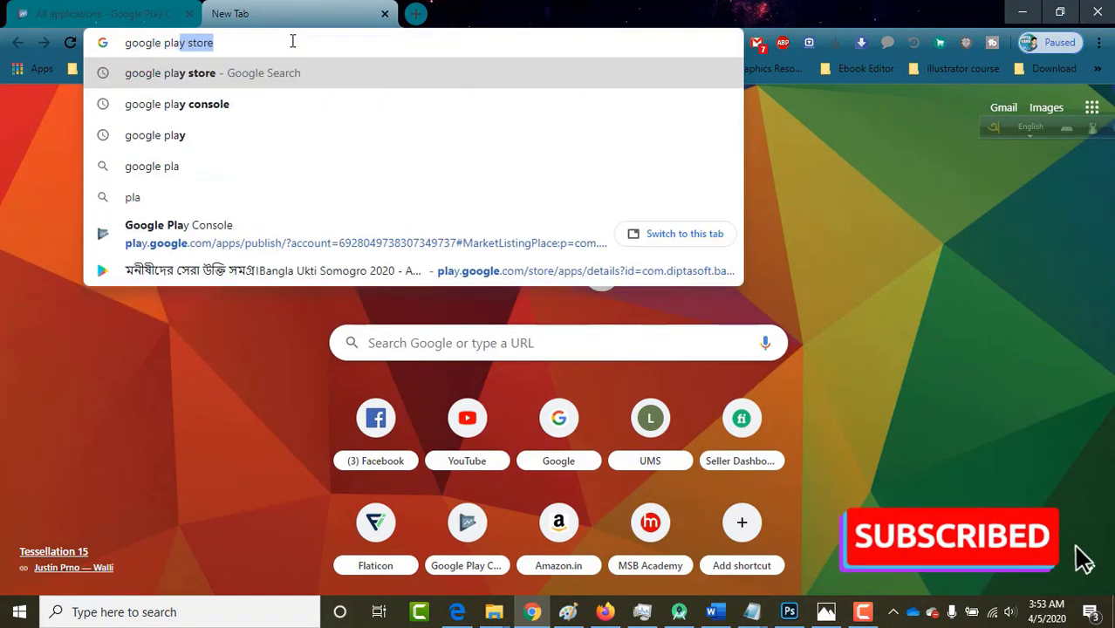
click(118, 273)
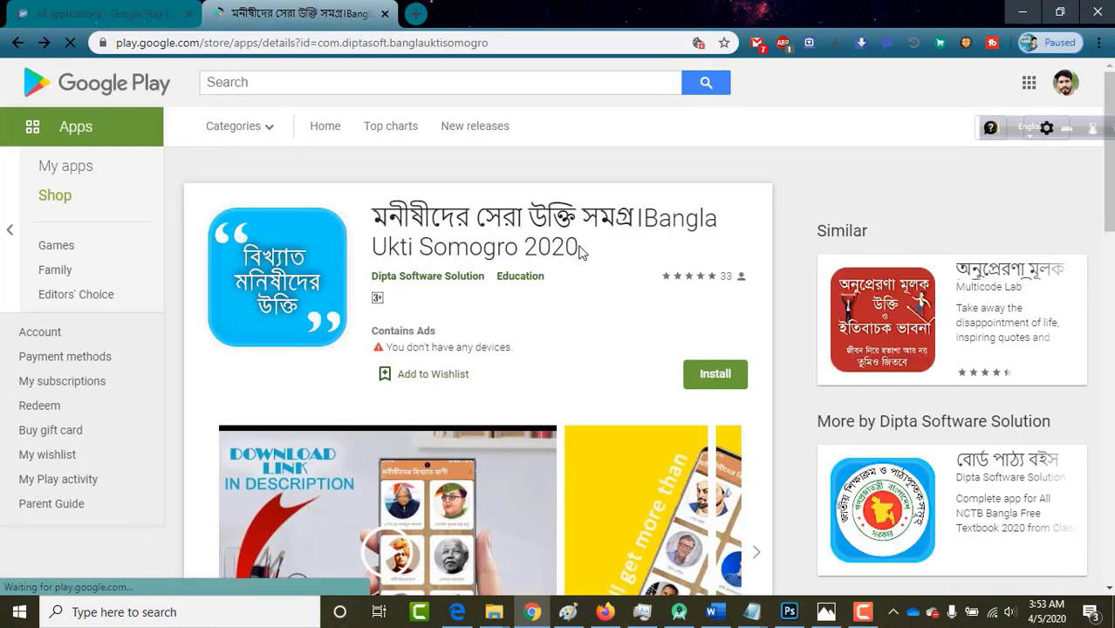
drag(585, 247, 376, 218)
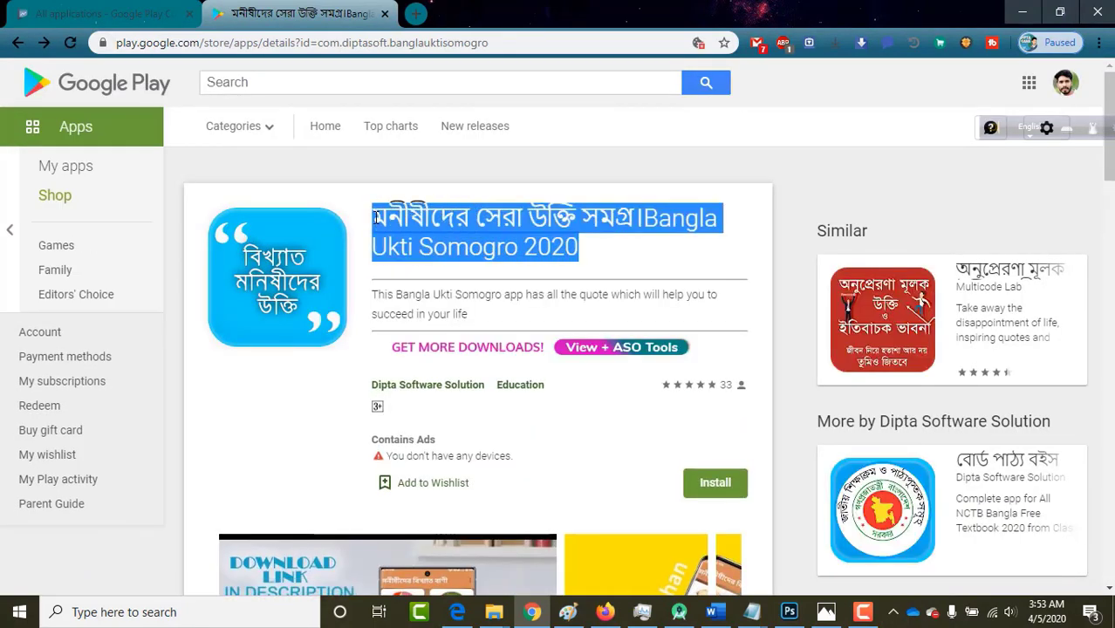
Compare the reference app's title 'Somogro 2020' against the app creation dialog.
click(101, 17)
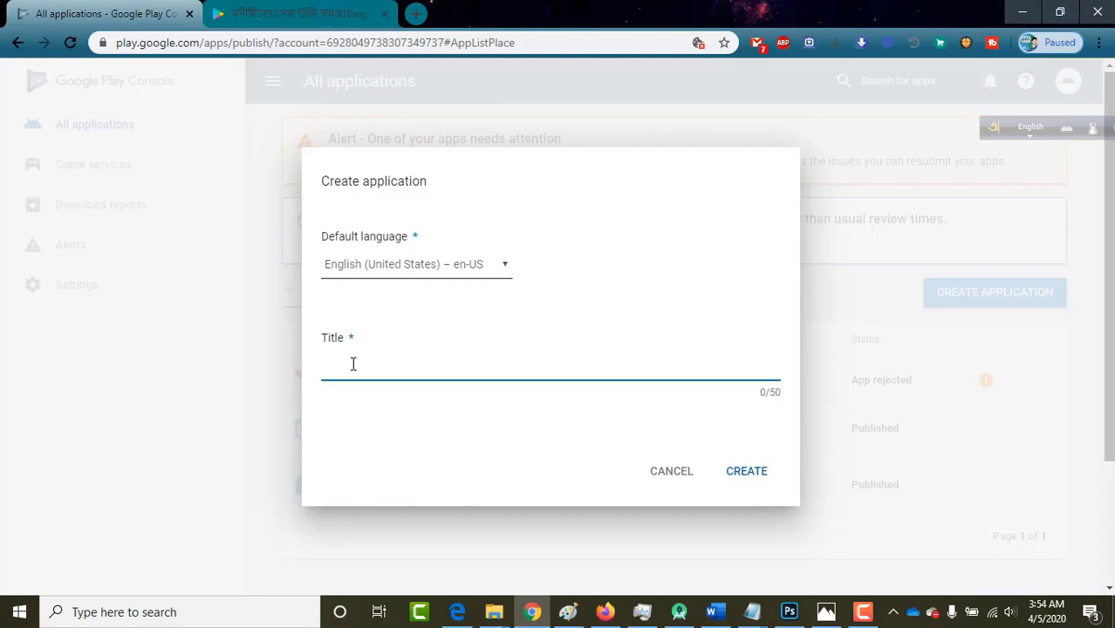
click(269, 11)
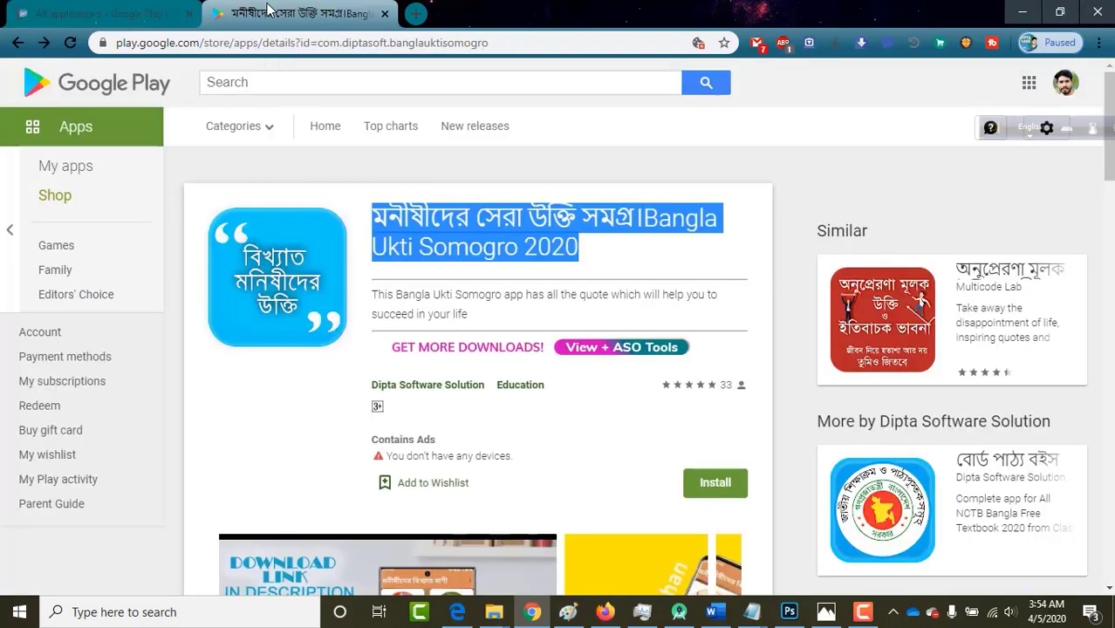
click(585, 249)
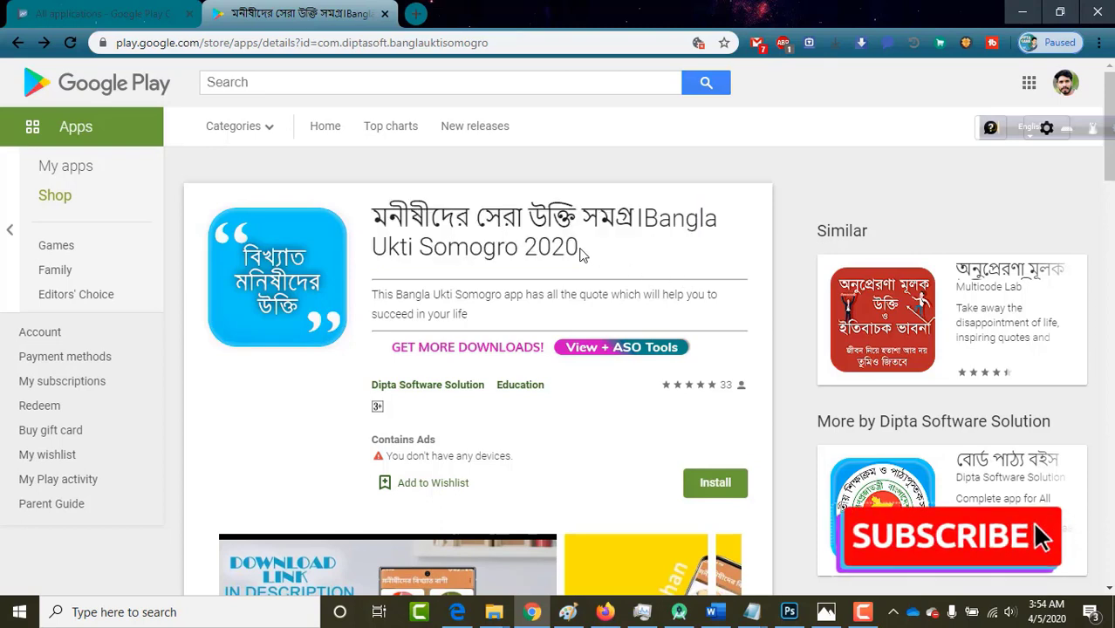
drag(579, 248, 420, 248)
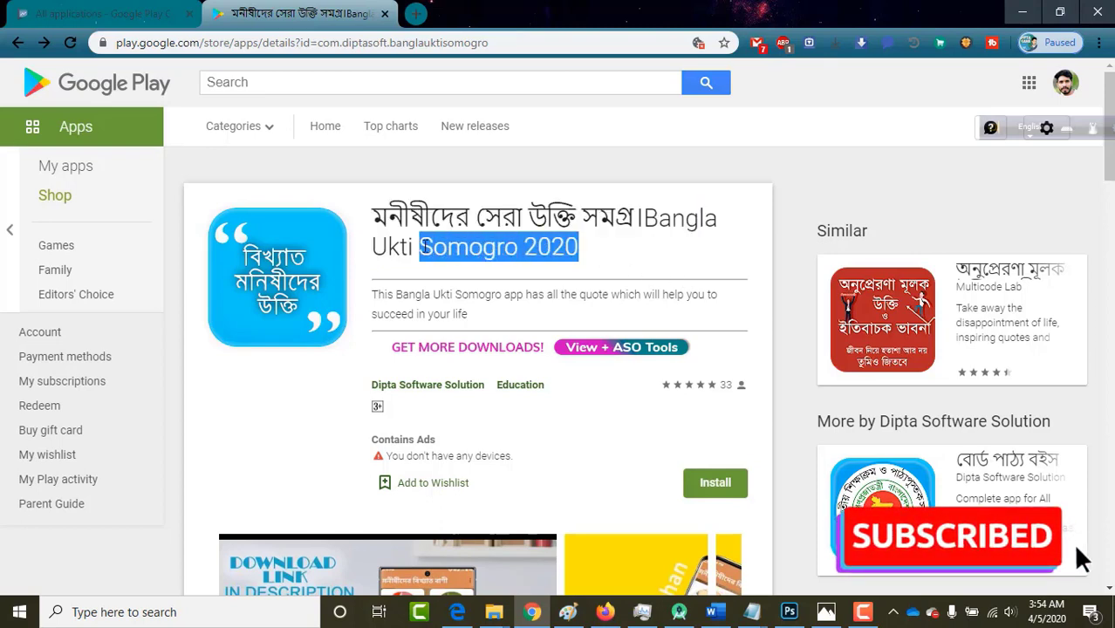
click(582, 252)
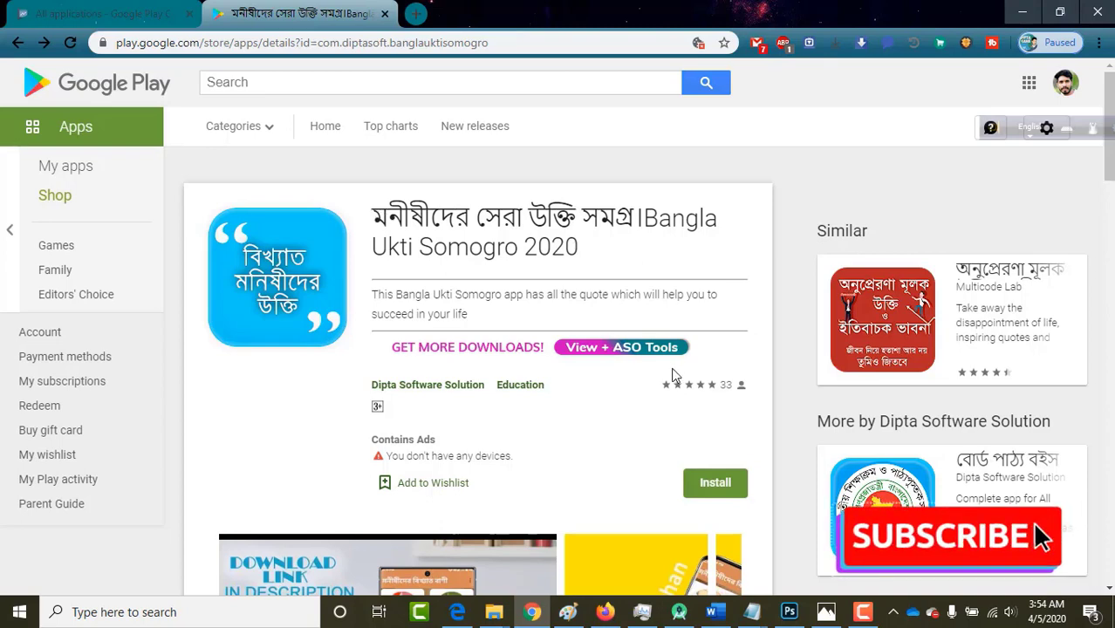
mouse_move(751, 611)
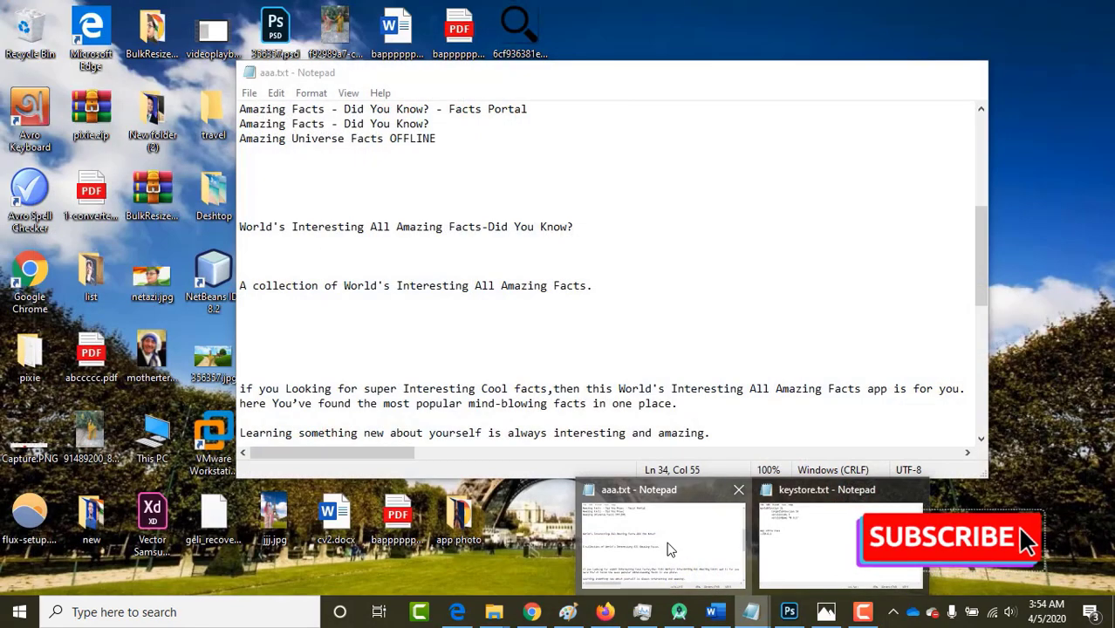
Copy the line 'World's Interesting All Amazing Facts-Did You Know?' from aaa.txt.
click(660, 543)
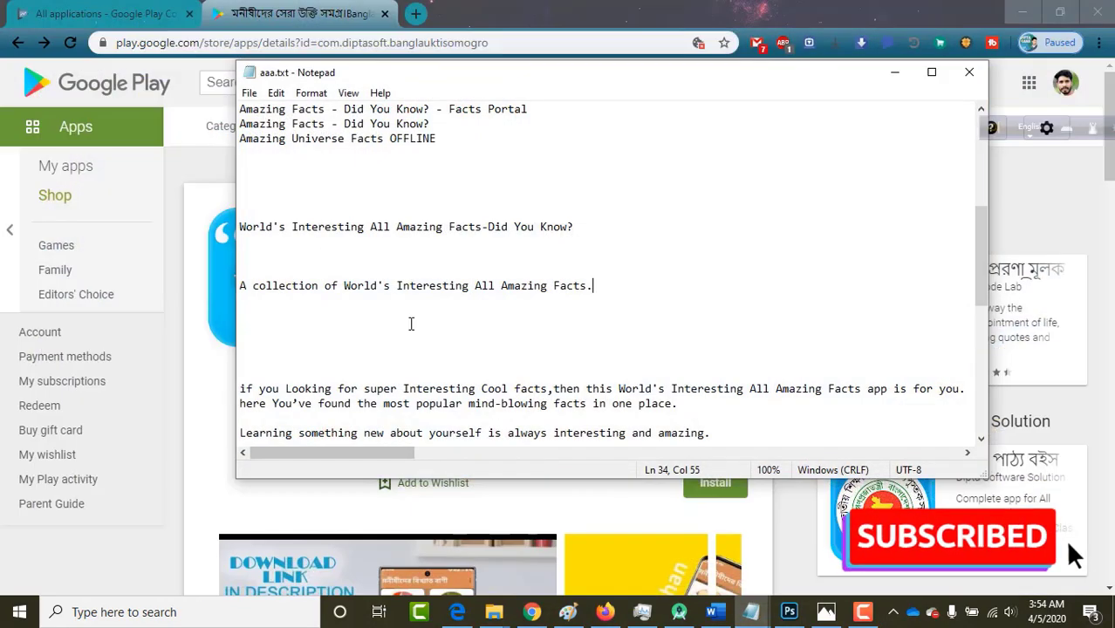
scroll(411, 324, up, 4)
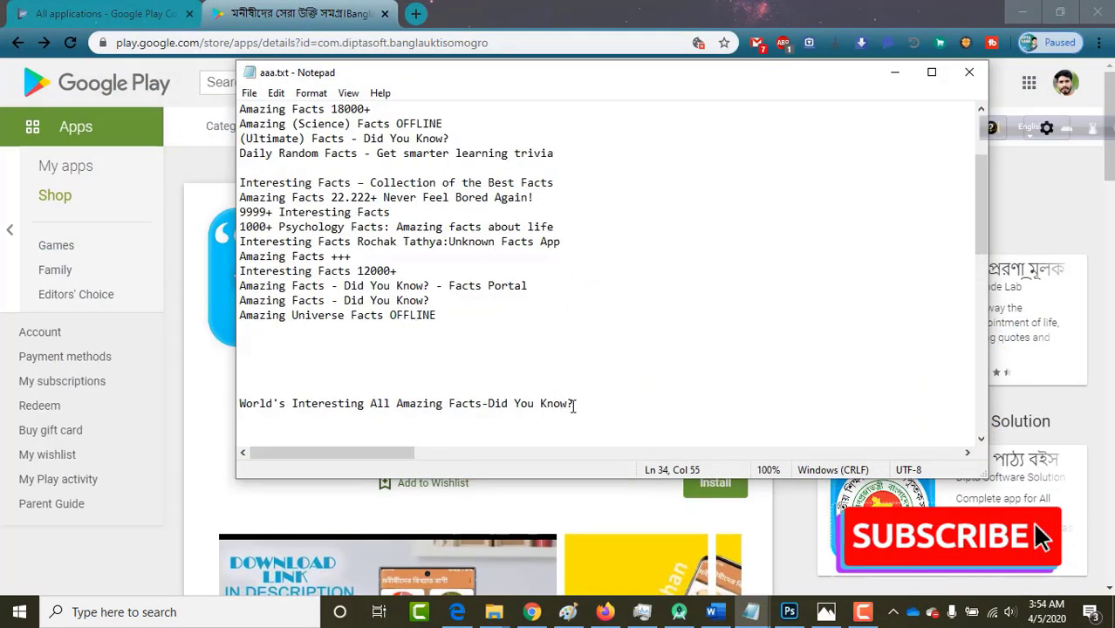
drag(573, 405, 240, 407)
key(ctrl+c)
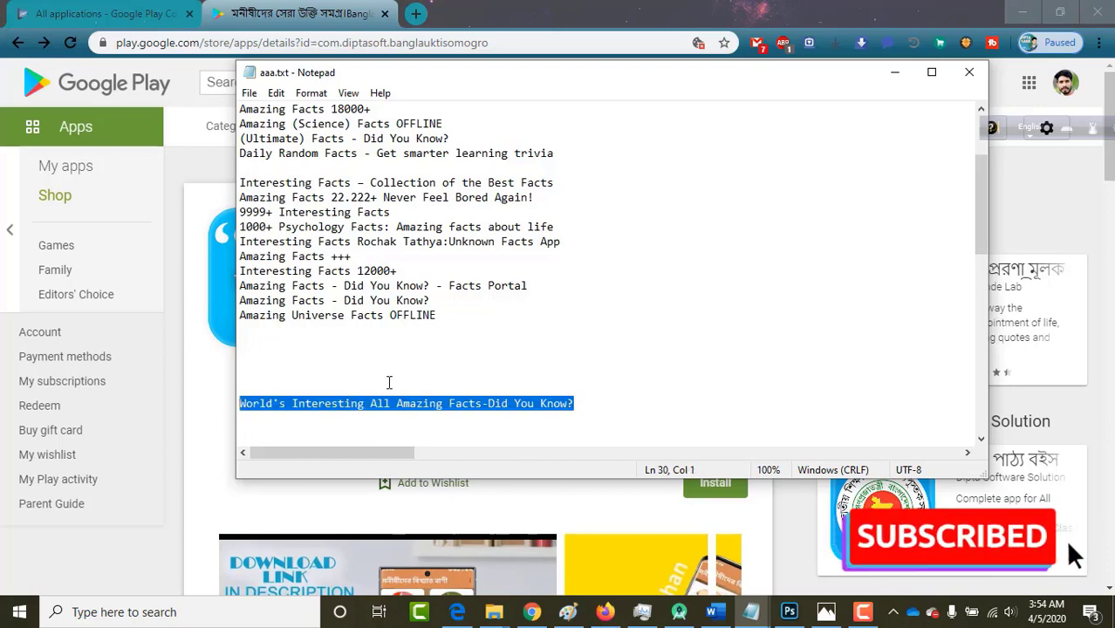
click(531, 611)
Paste the copied app title and remove the apostrophe to fit 50 characters.
click(113, 11)
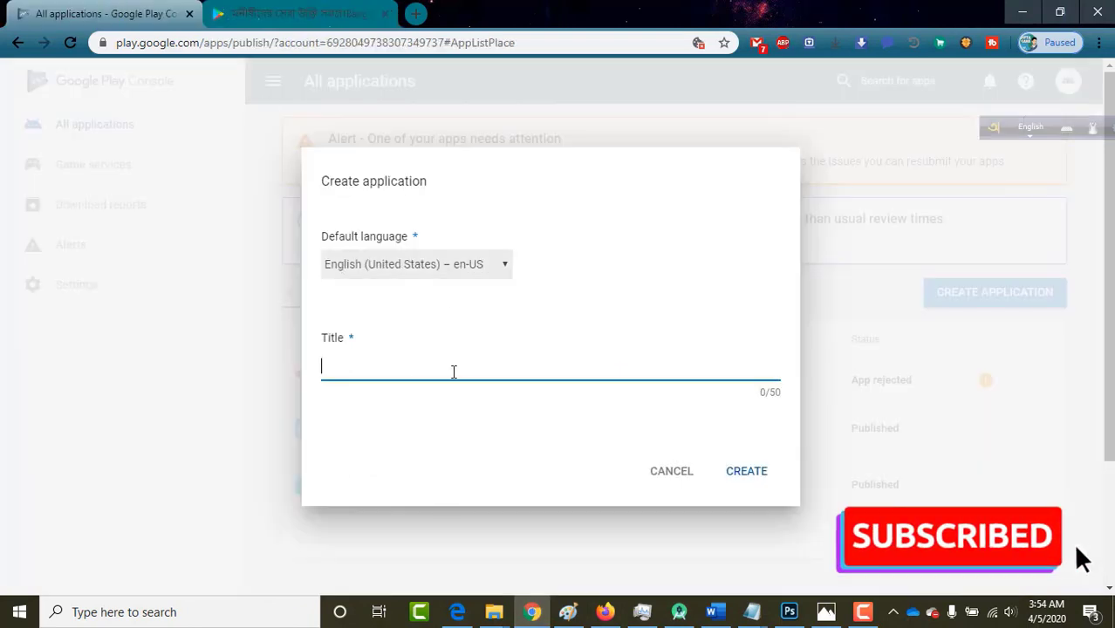
key(ctrl+v)
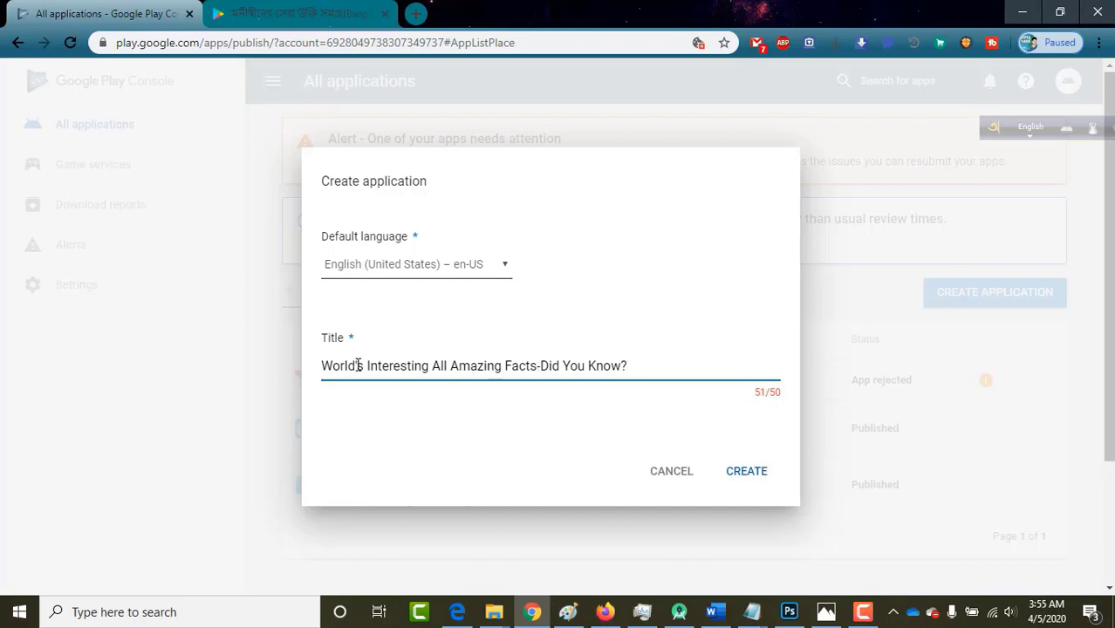
key(BackSpace)
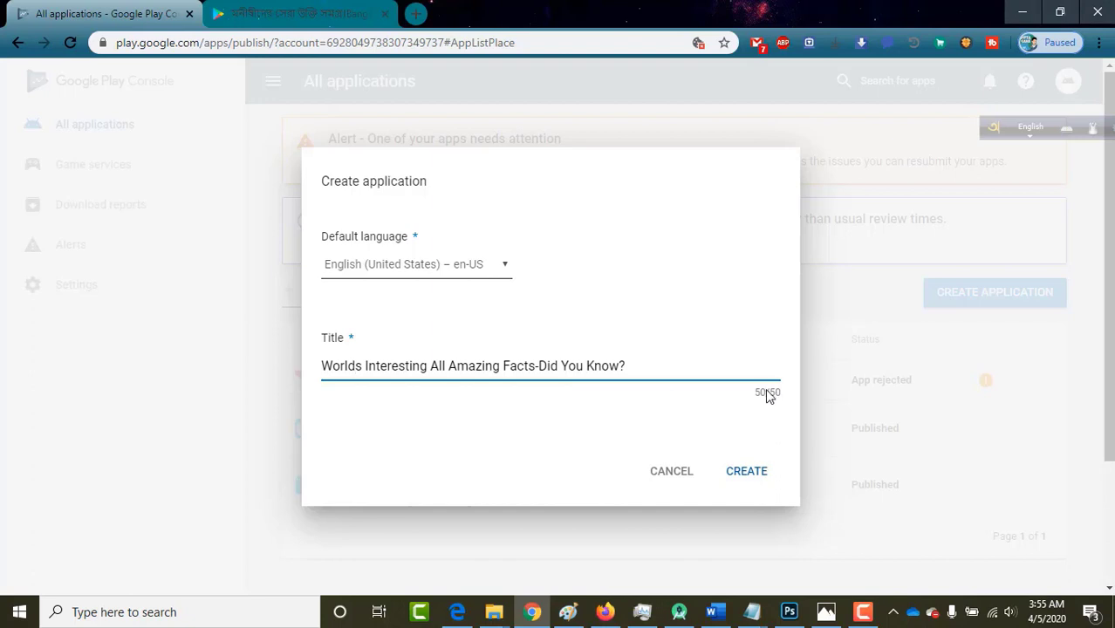
Create the facts app, review its Store listing hints, and return to the reference page.
click(743, 471)
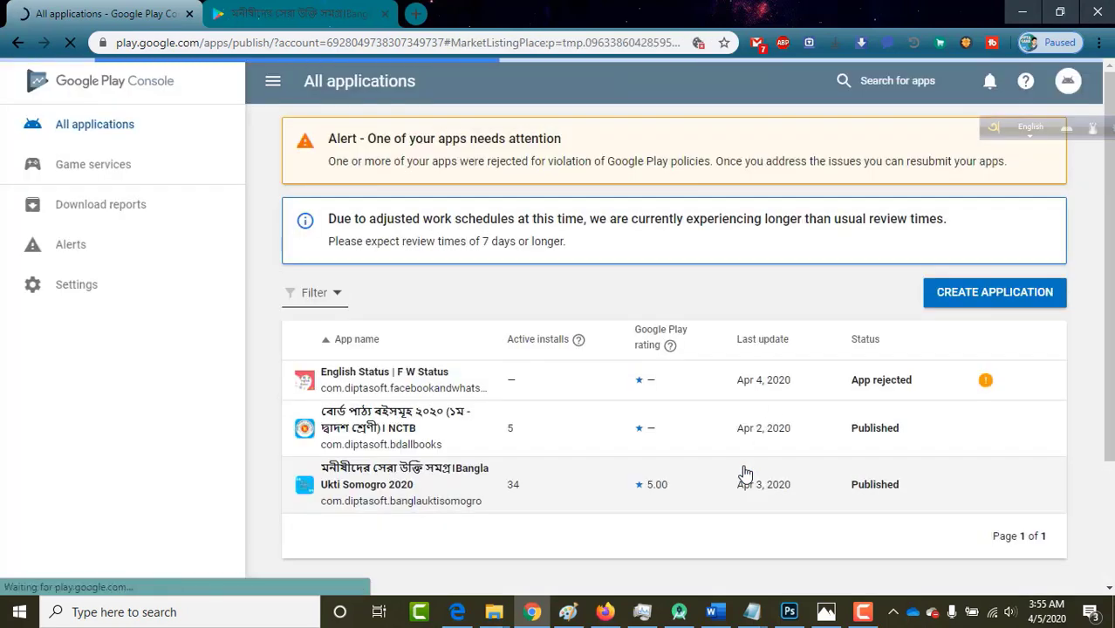
click(642, 419)
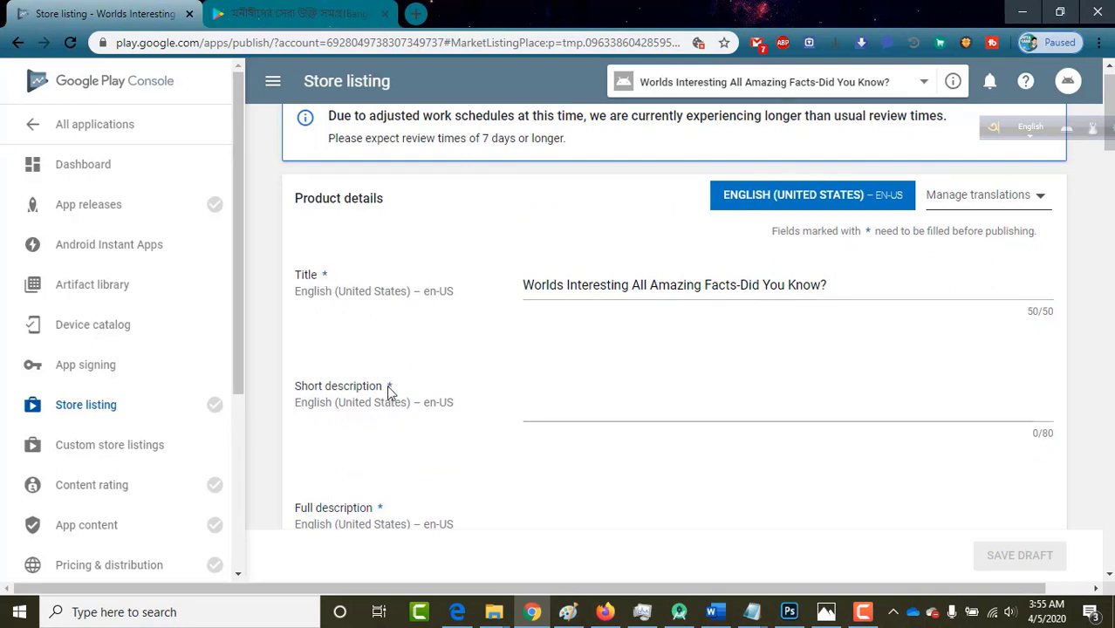
mouse_move(215, 209)
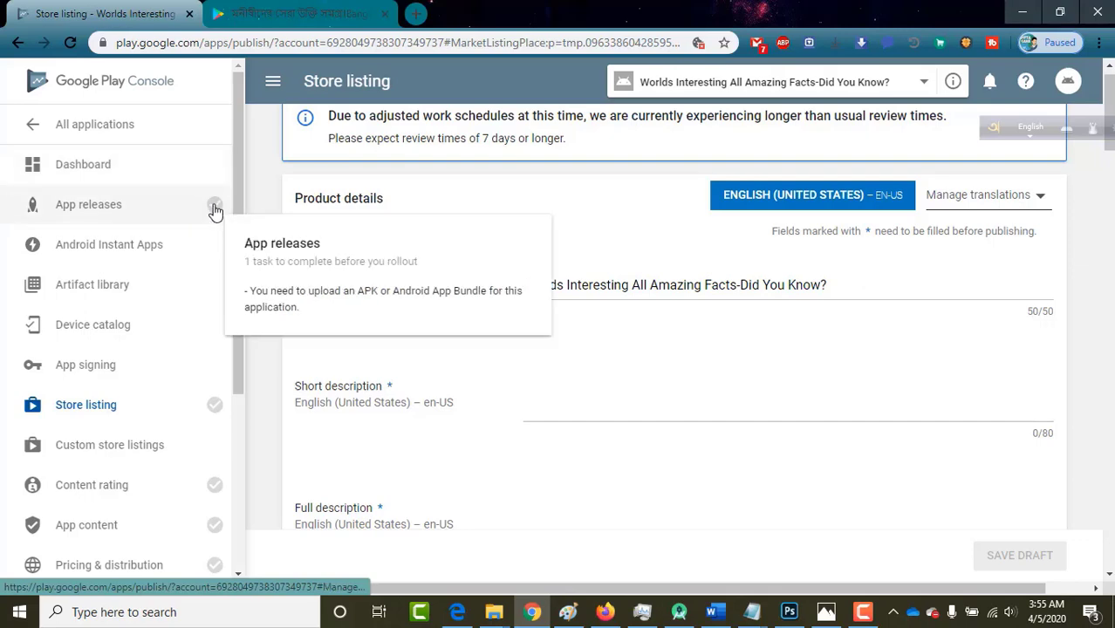
mouse_move(211, 408)
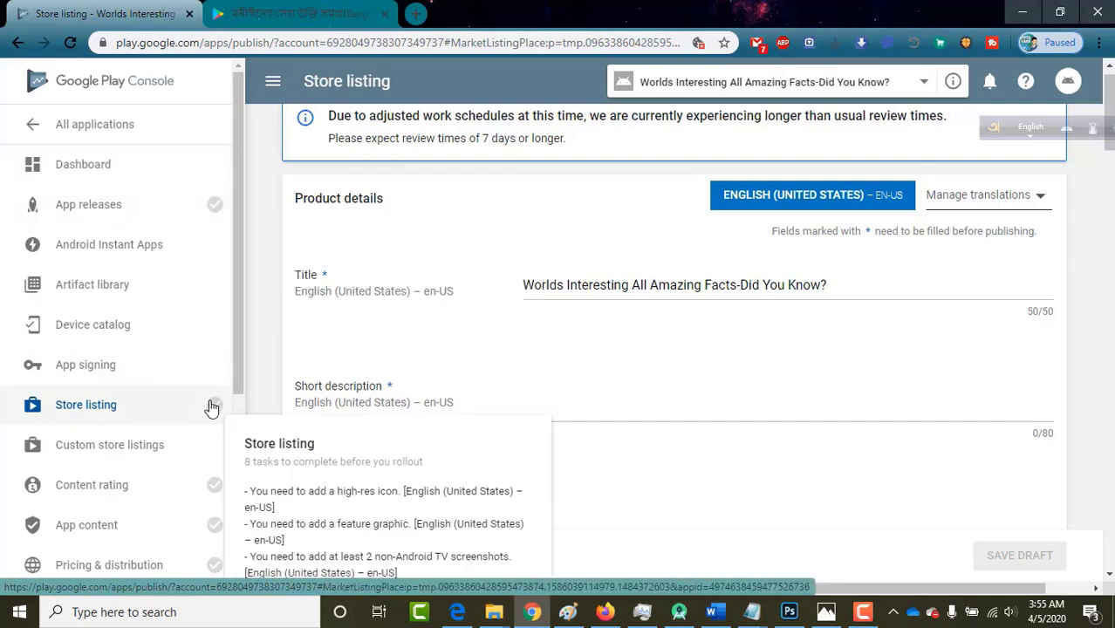
scroll(211, 407, down, 1)
mouse_move(218, 111)
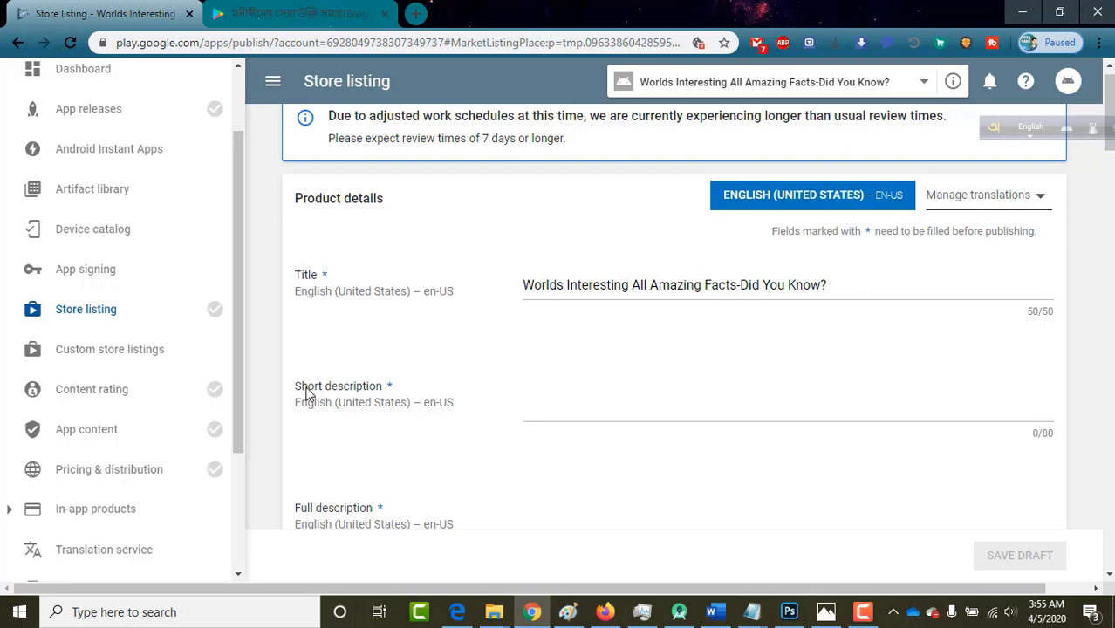
drag(296, 388, 378, 388)
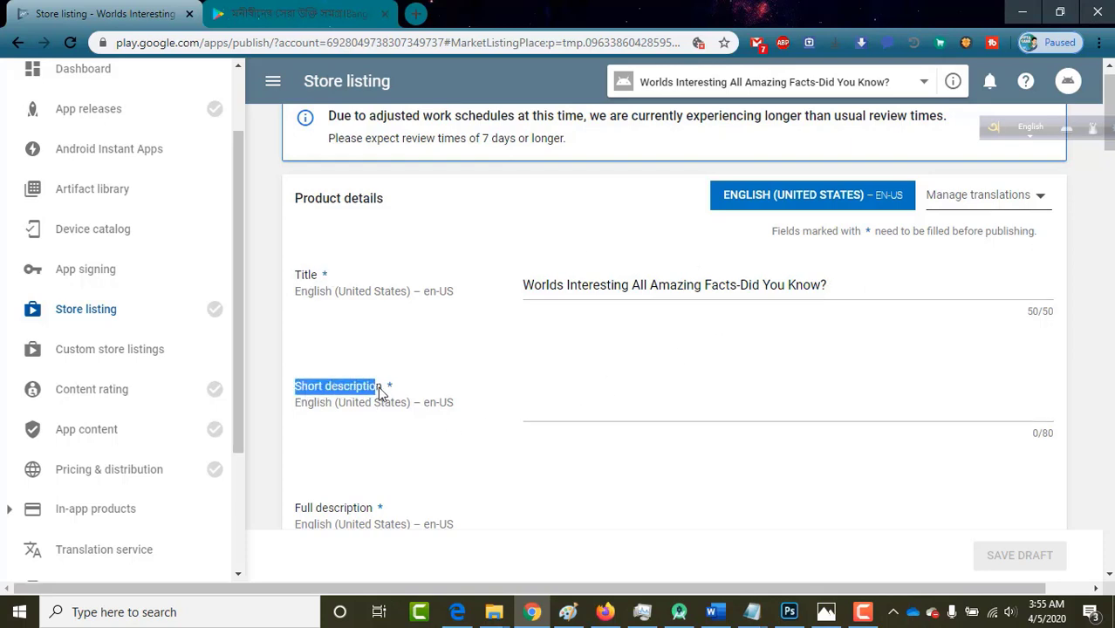
click(306, 27)
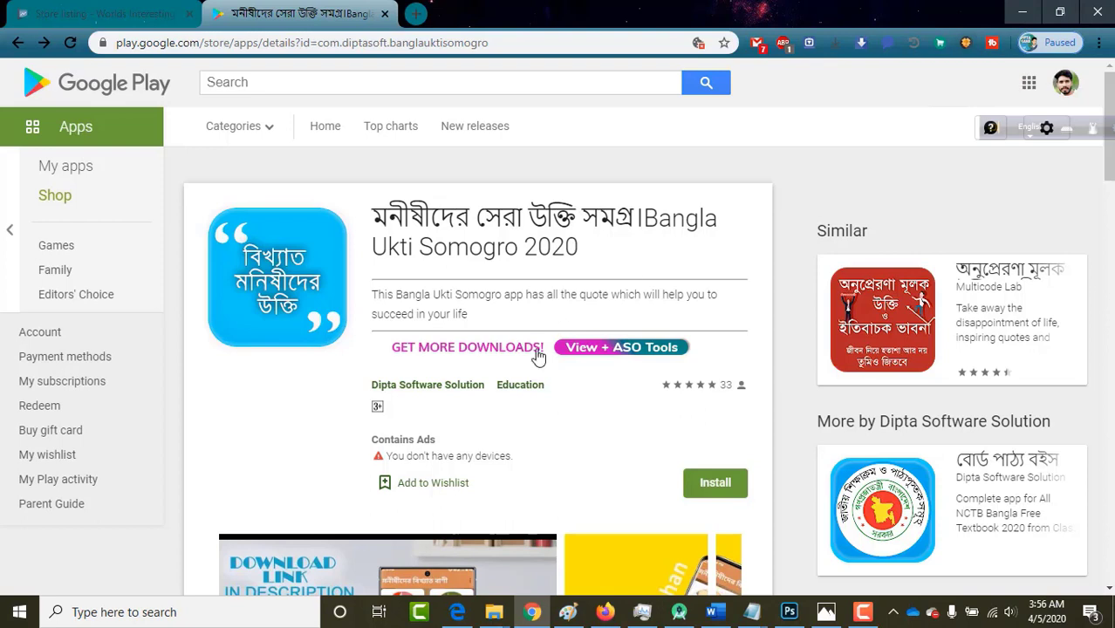
Mark the reference app's one-line short description on its Play Store page.
drag(373, 296, 474, 323)
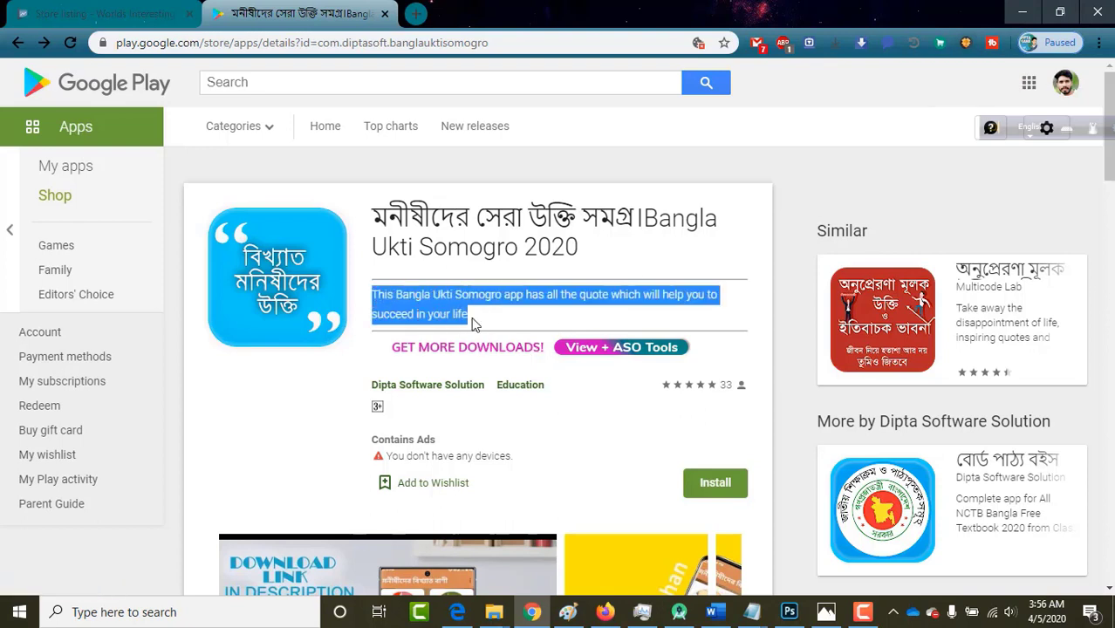
click(473, 323)
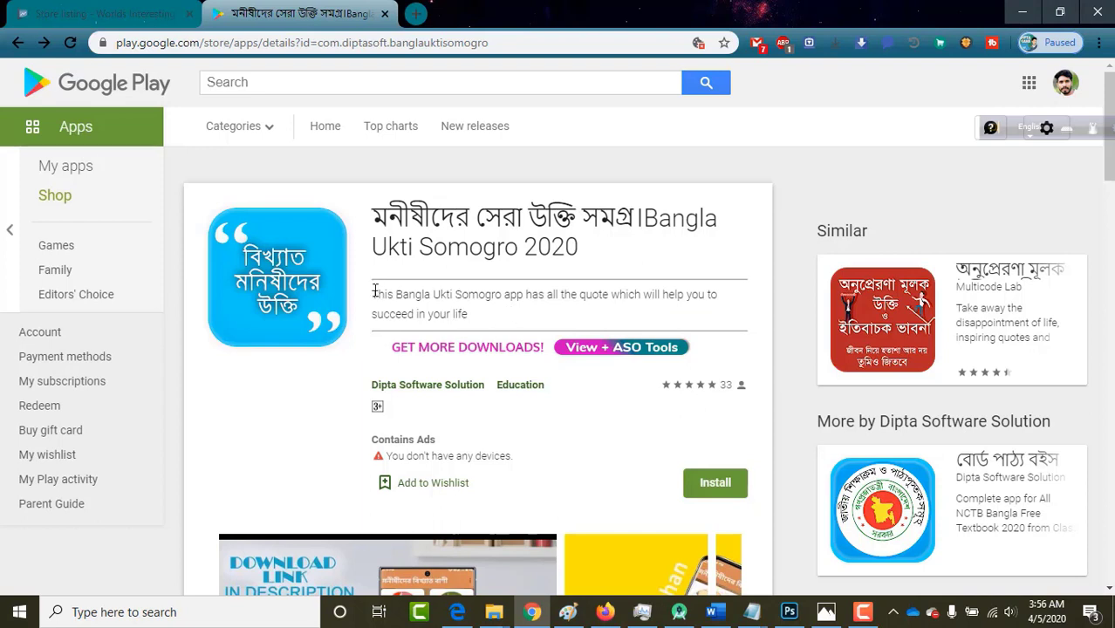
drag(423, 301, 464, 316)
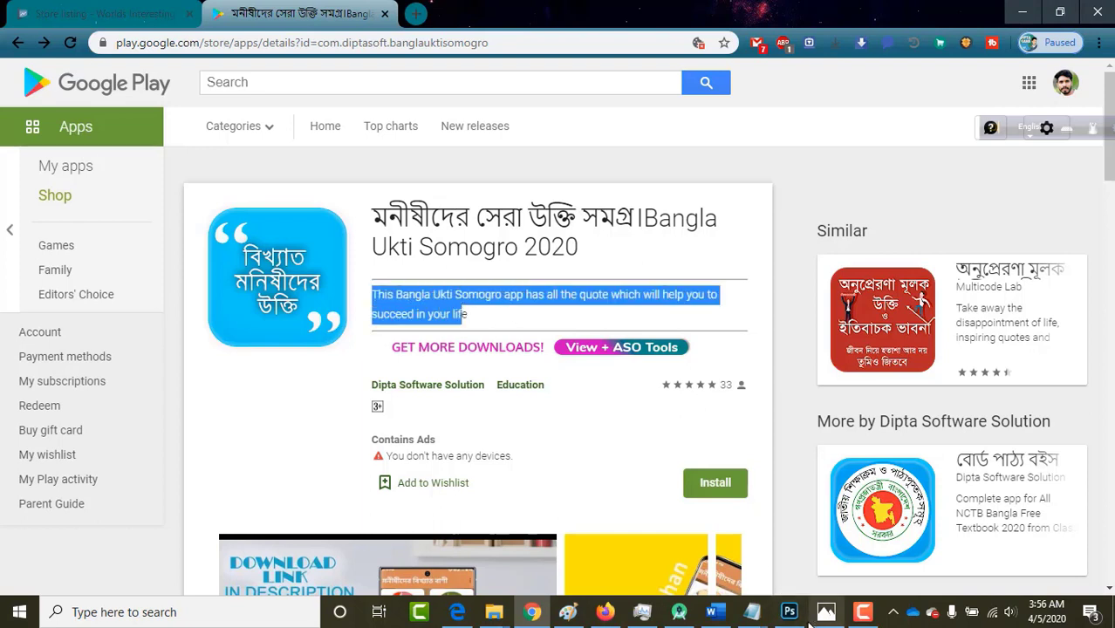
click(753, 613)
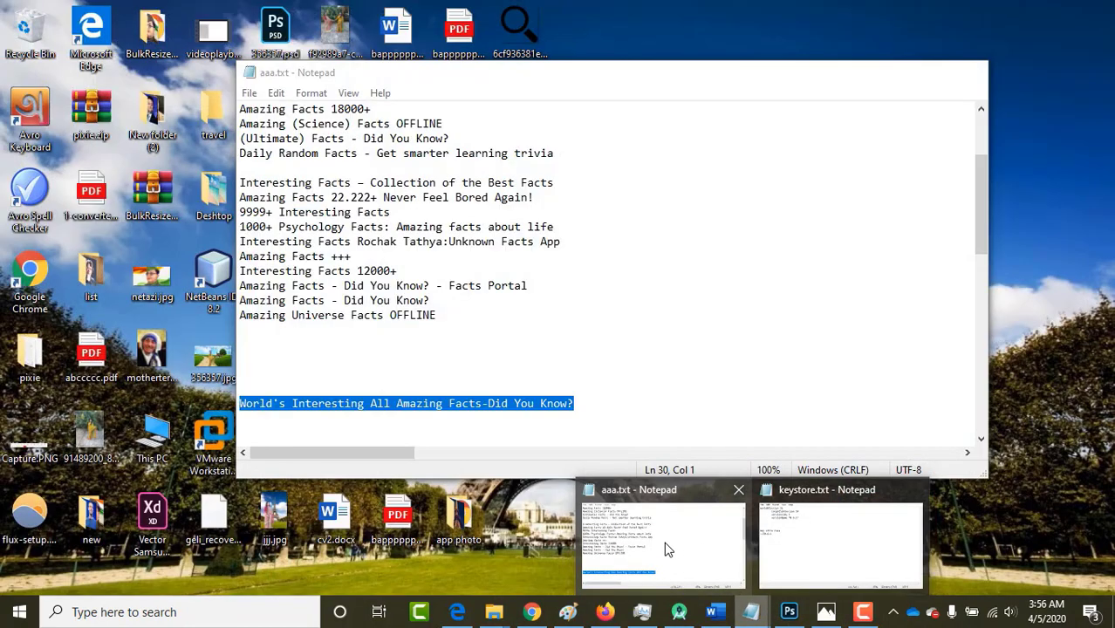
Copy 'A collection of World's Interesting All Amazing Facts.' from aaa.txt.
click(664, 542)
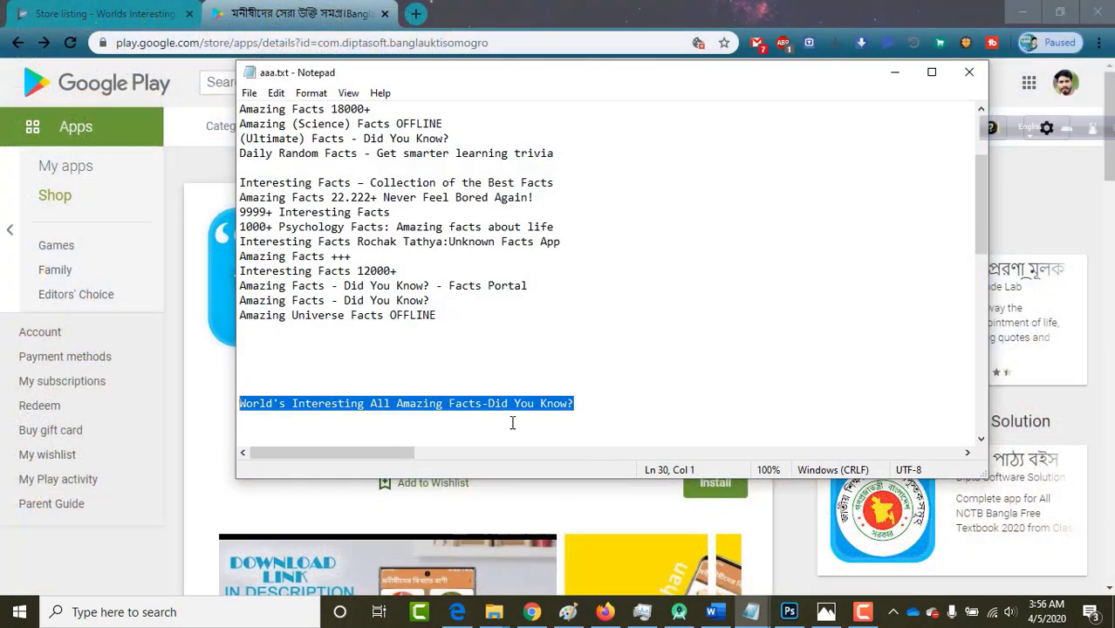
click(445, 387)
scroll(539, 321, down, 4)
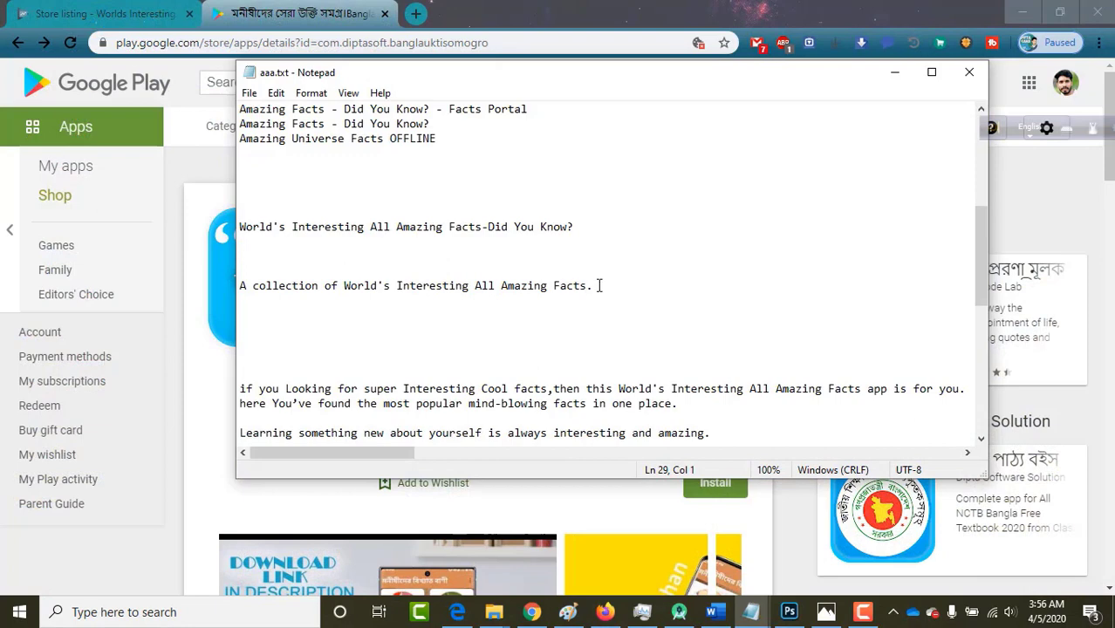
drag(577, 286, 241, 288)
key(ctrl+c)
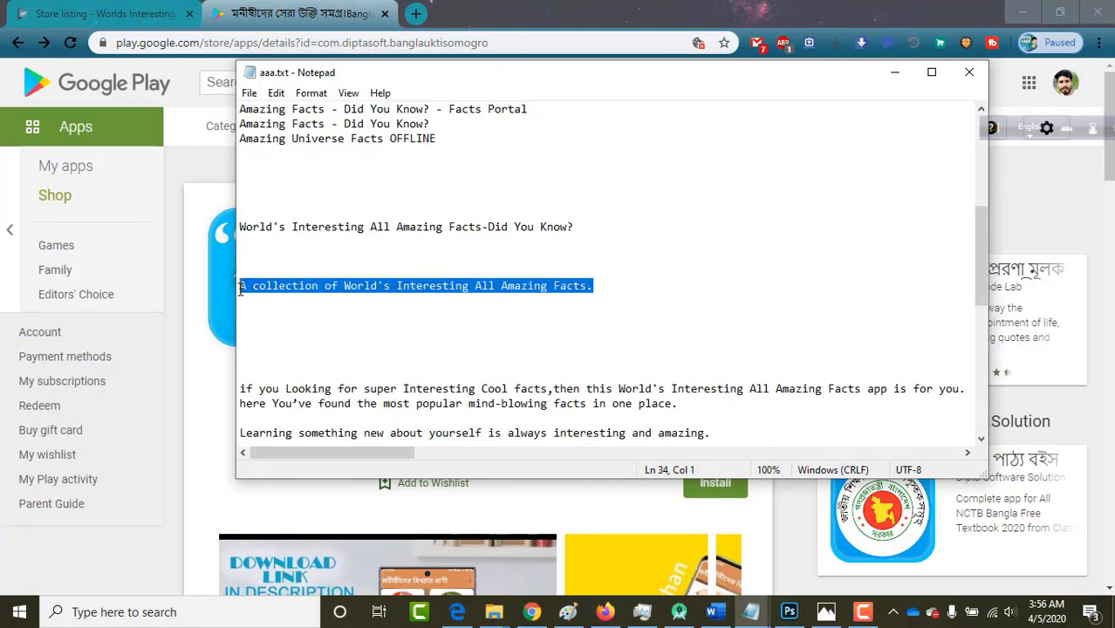
click(894, 72)
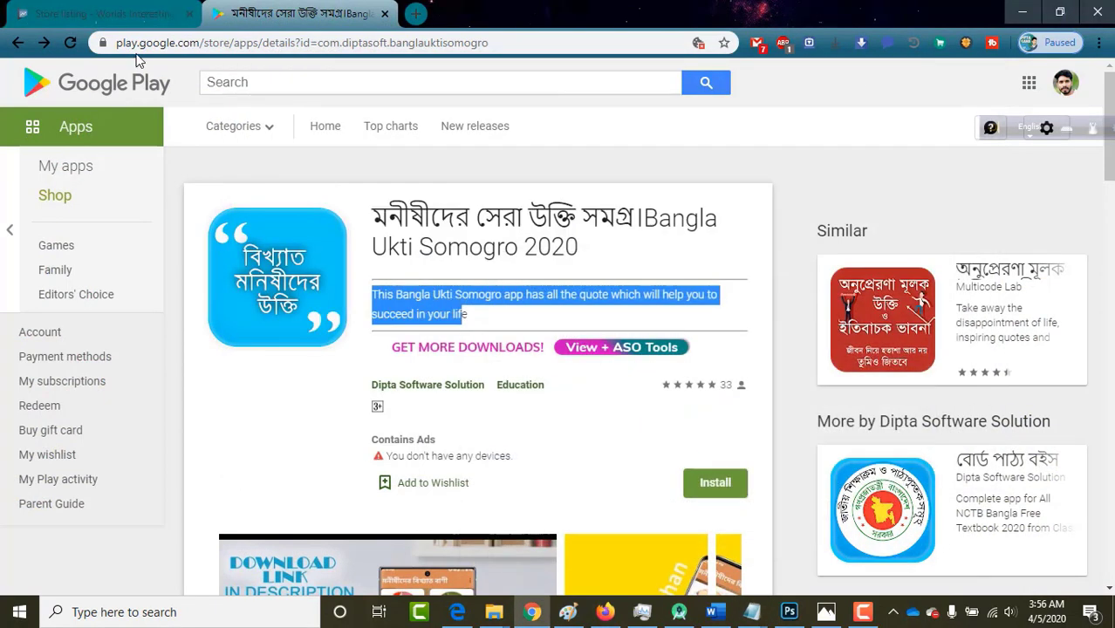
Paste it into the Store listing's Short description (54/80 characters).
click(104, 14)
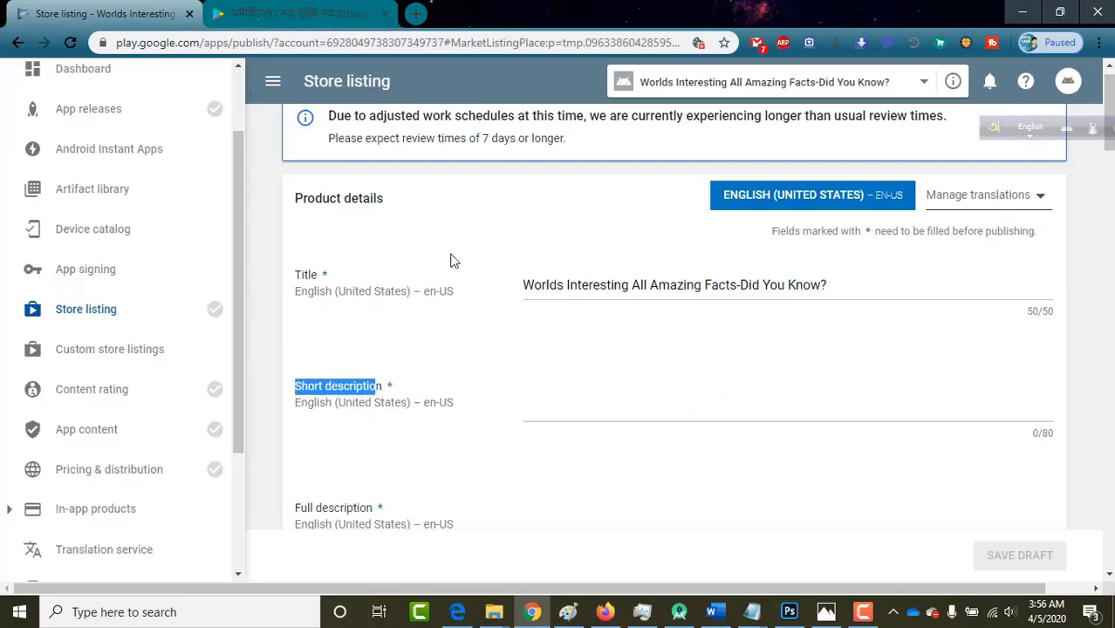
click(563, 392)
key(ctrl+v)
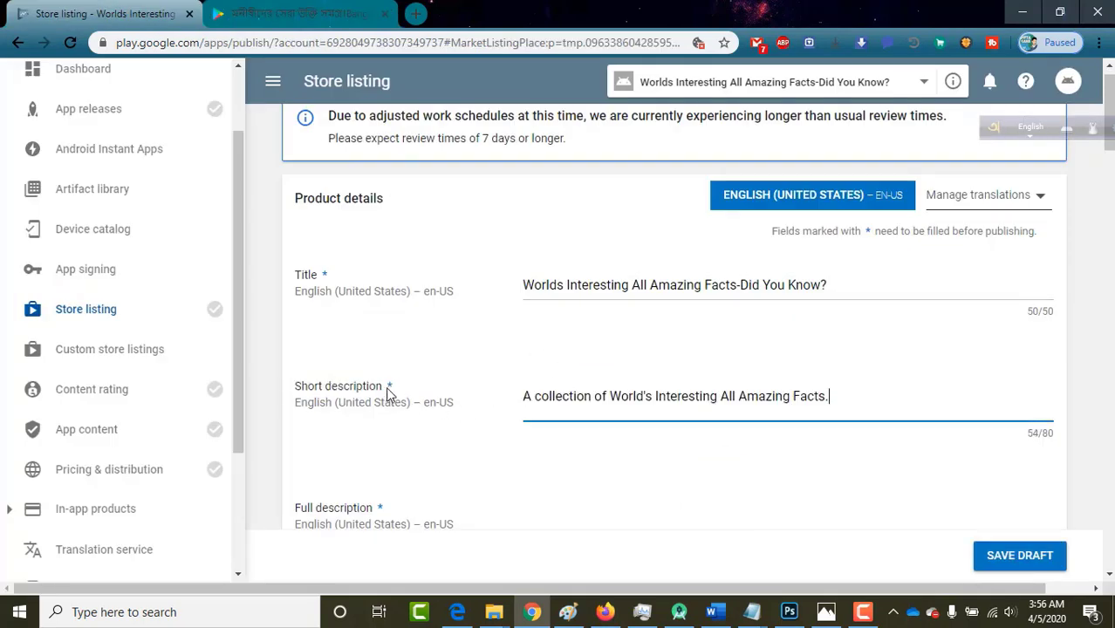
scroll(390, 390, down, 1)
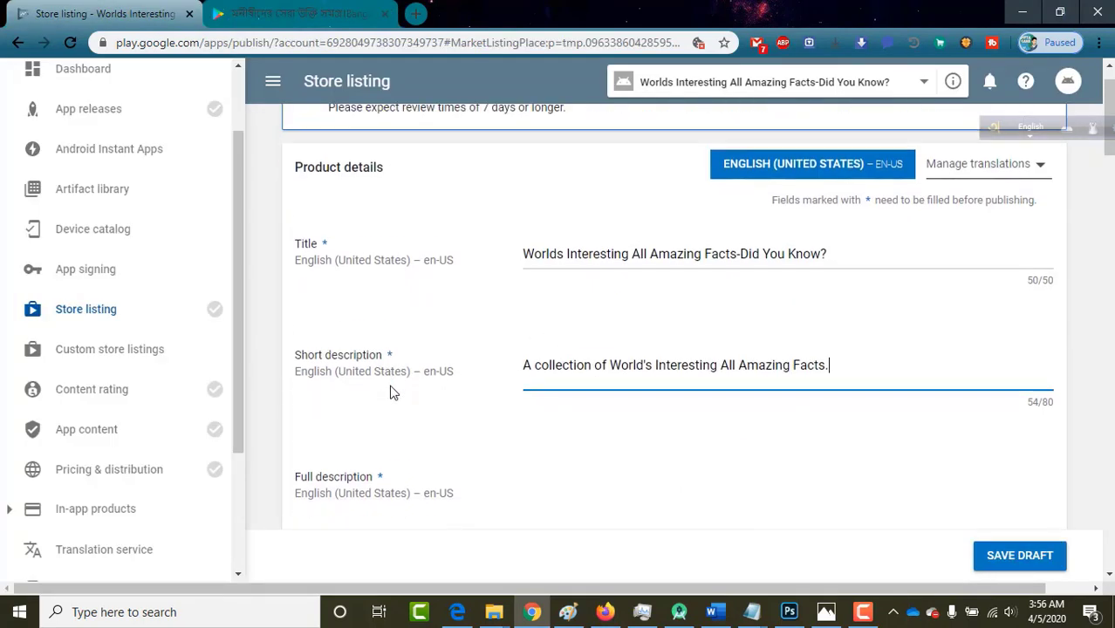
scroll(562, 473, down, 1)
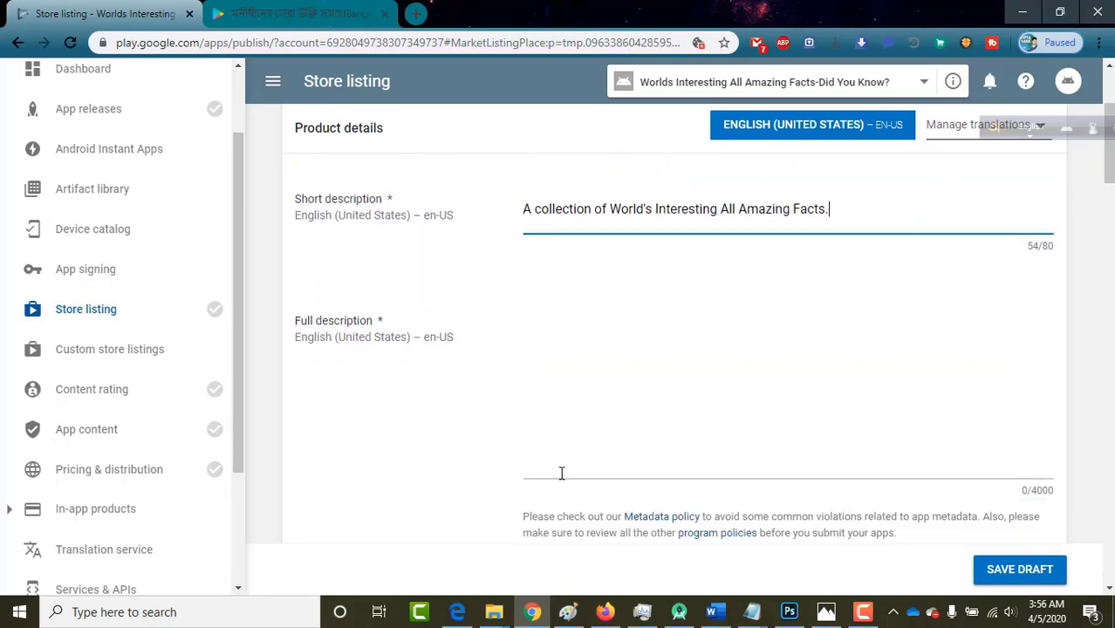
click(548, 402)
Expand and read the reference app's full Bengali description down to its quote categories.
click(266, 13)
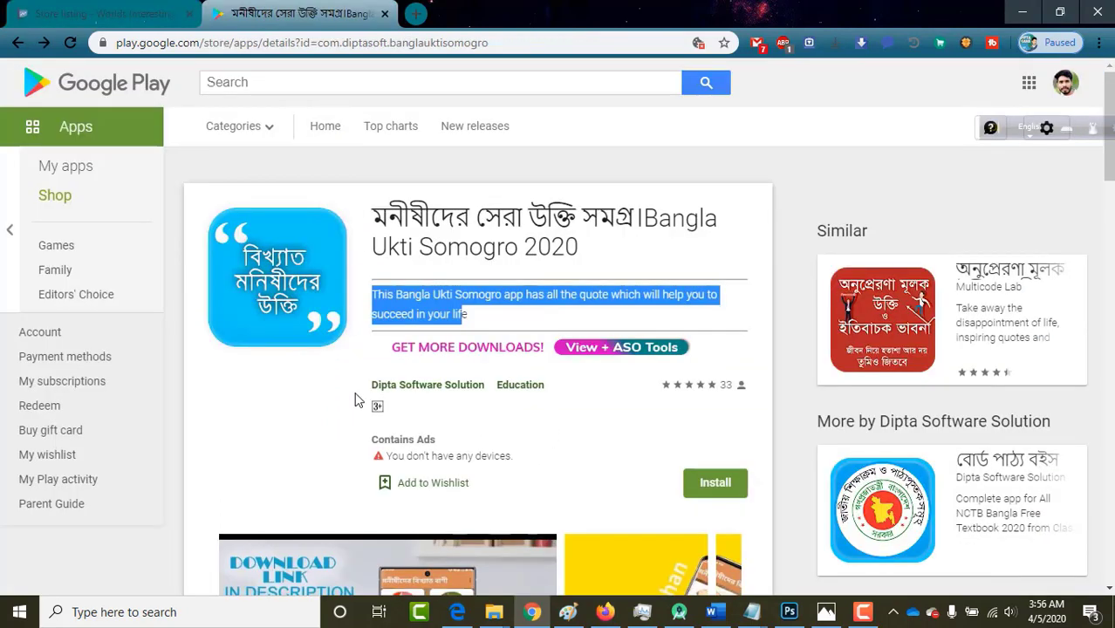
scroll(357, 399, down, 8)
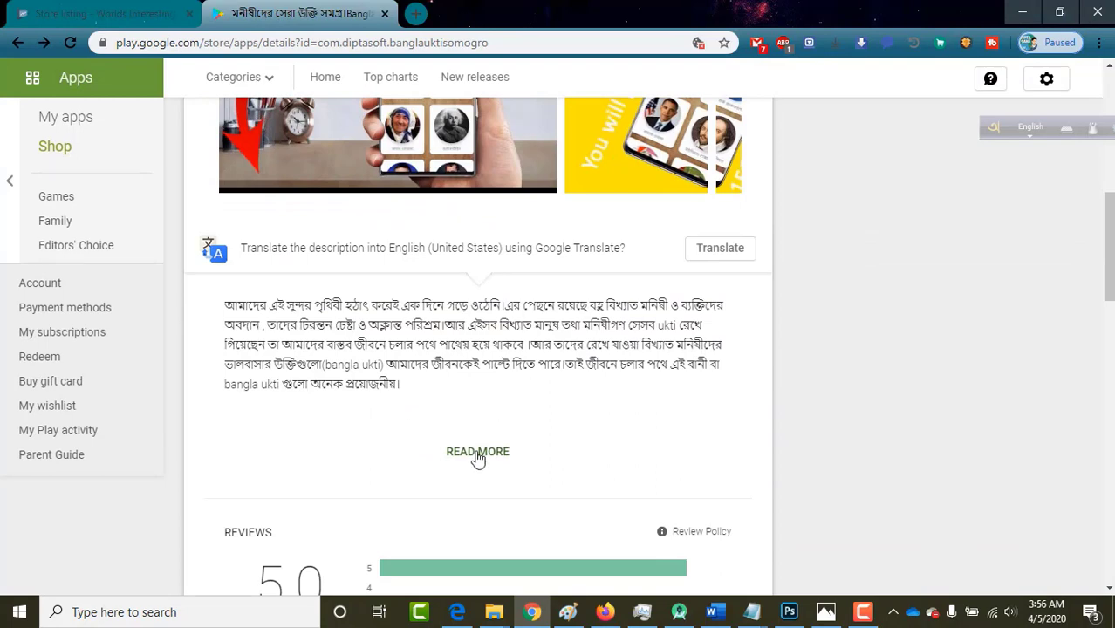
click(477, 452)
scroll(294, 365, down, 2)
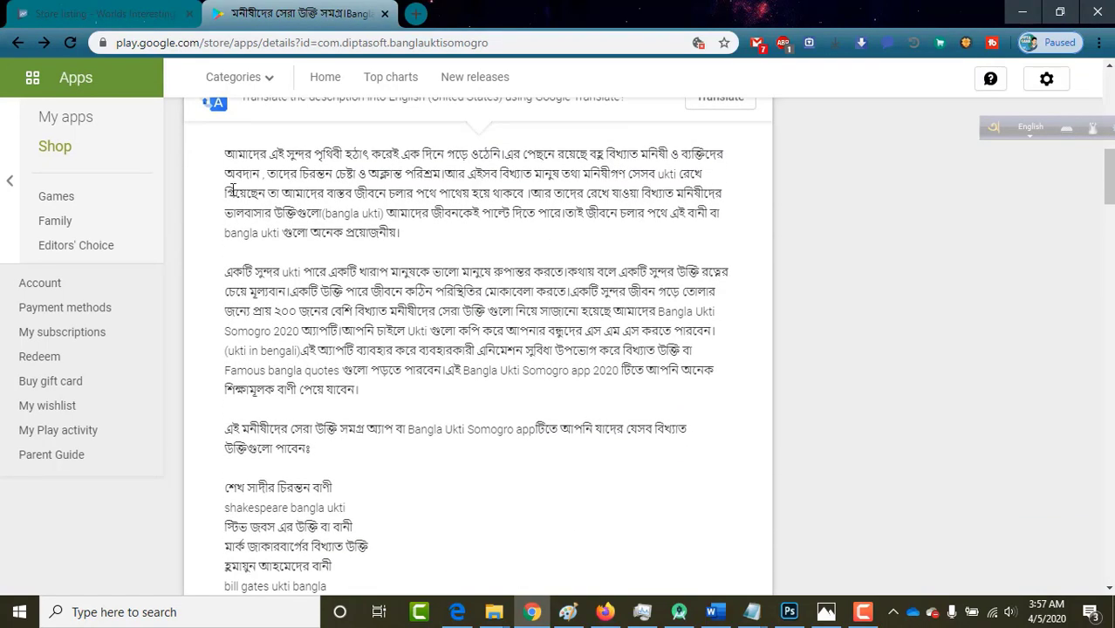
scroll(278, 394, down, 5)
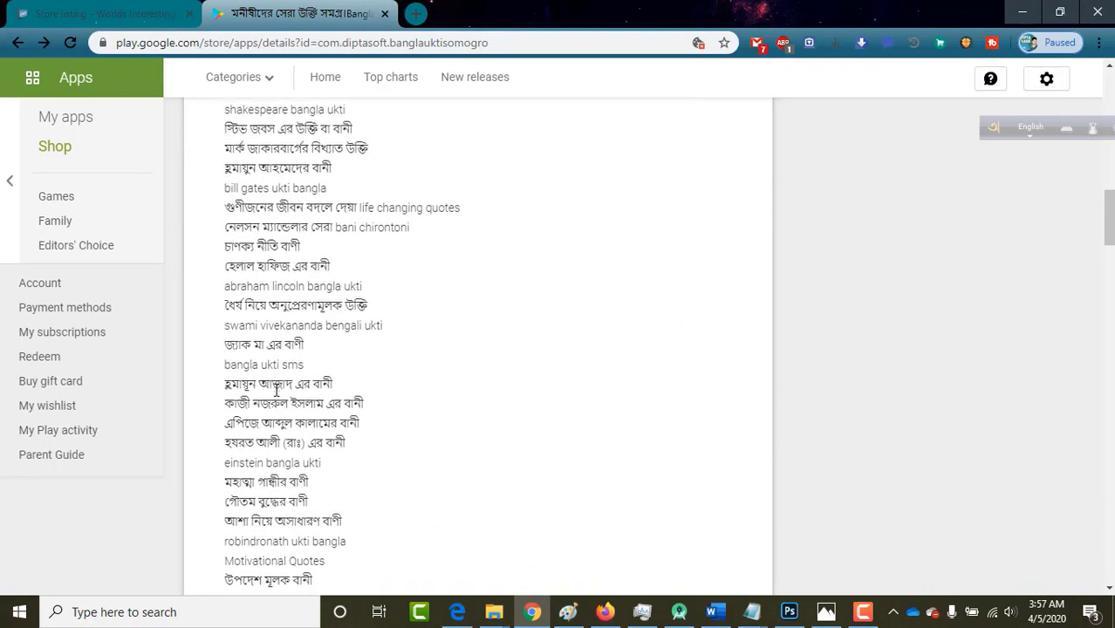
scroll(277, 394, down, 3)
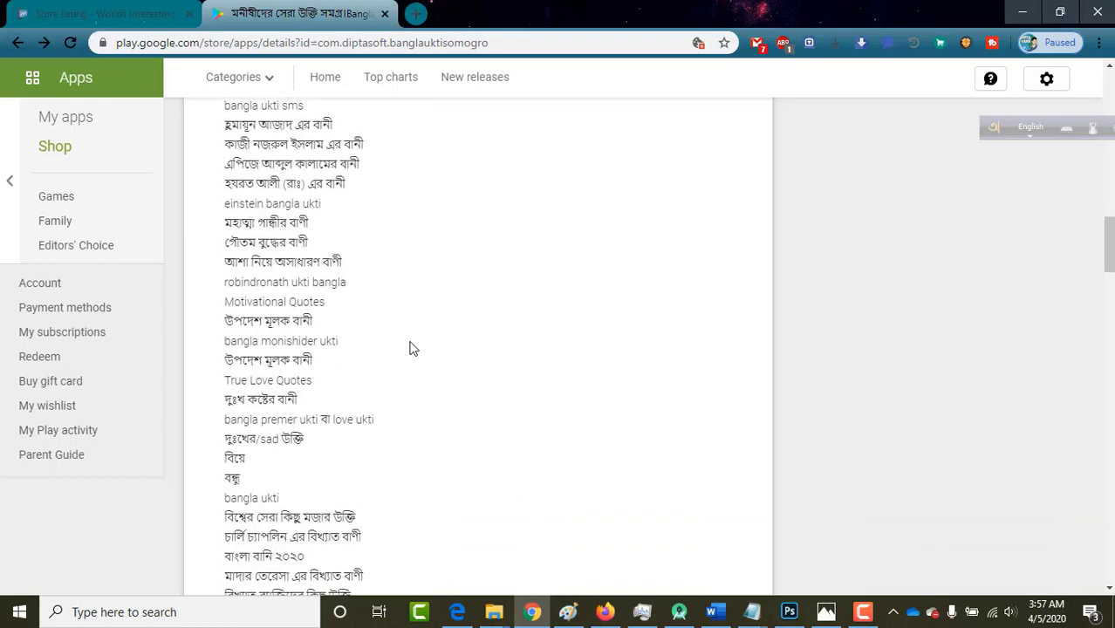
scroll(356, 281, up, 6)
click(752, 612)
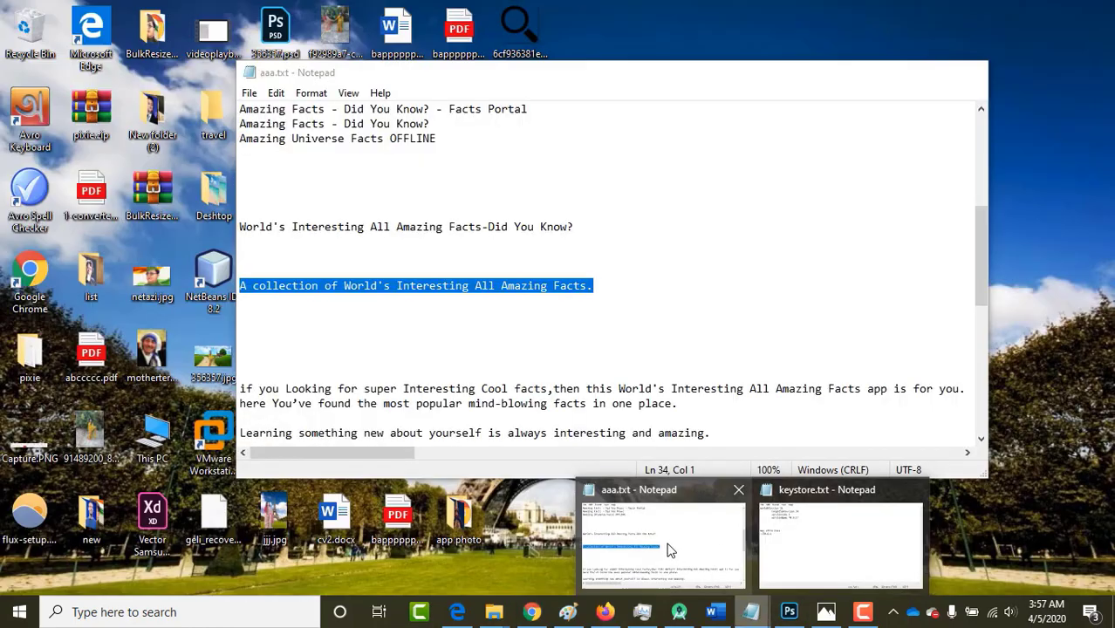
Copy the long facts description through 'Thank You' from aaa.txt for the Full description.
click(666, 544)
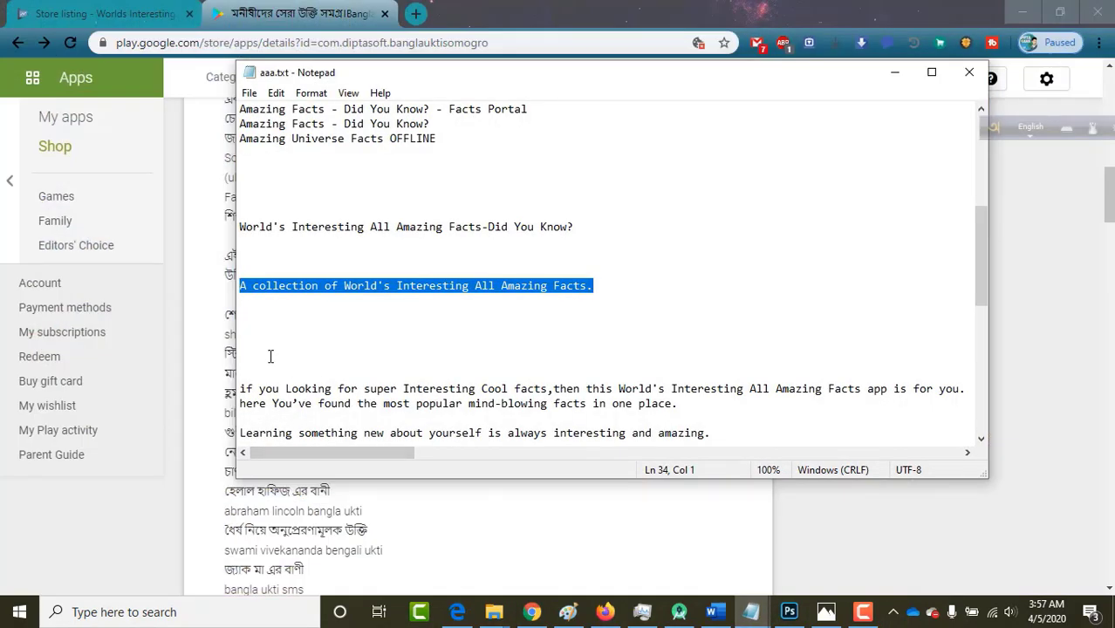
scroll(270, 356, down, 1)
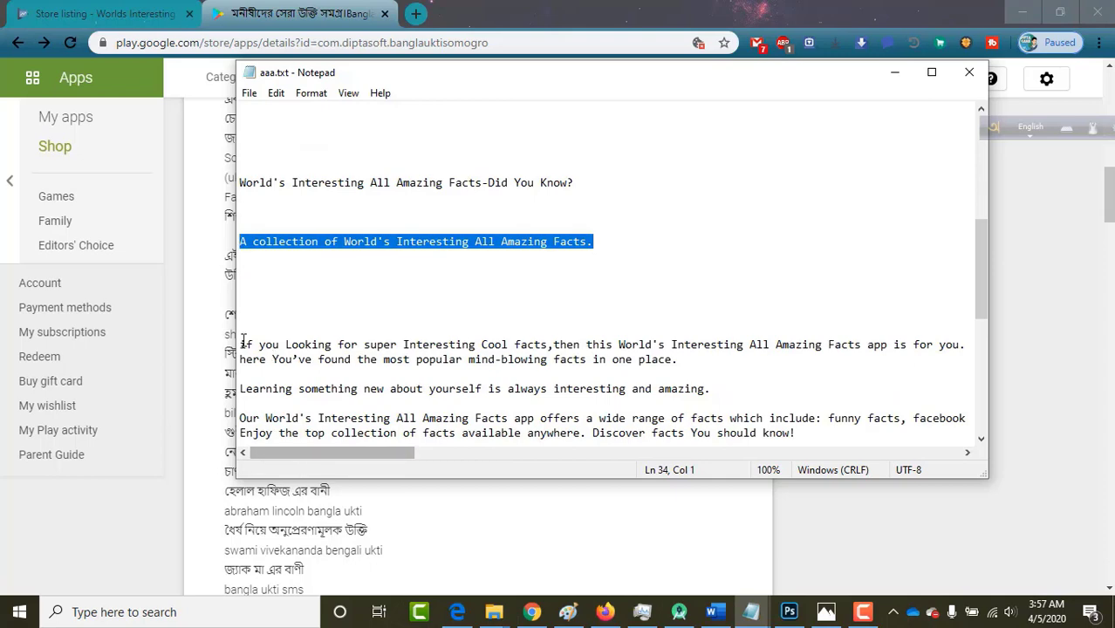
drag(241, 345, 309, 415)
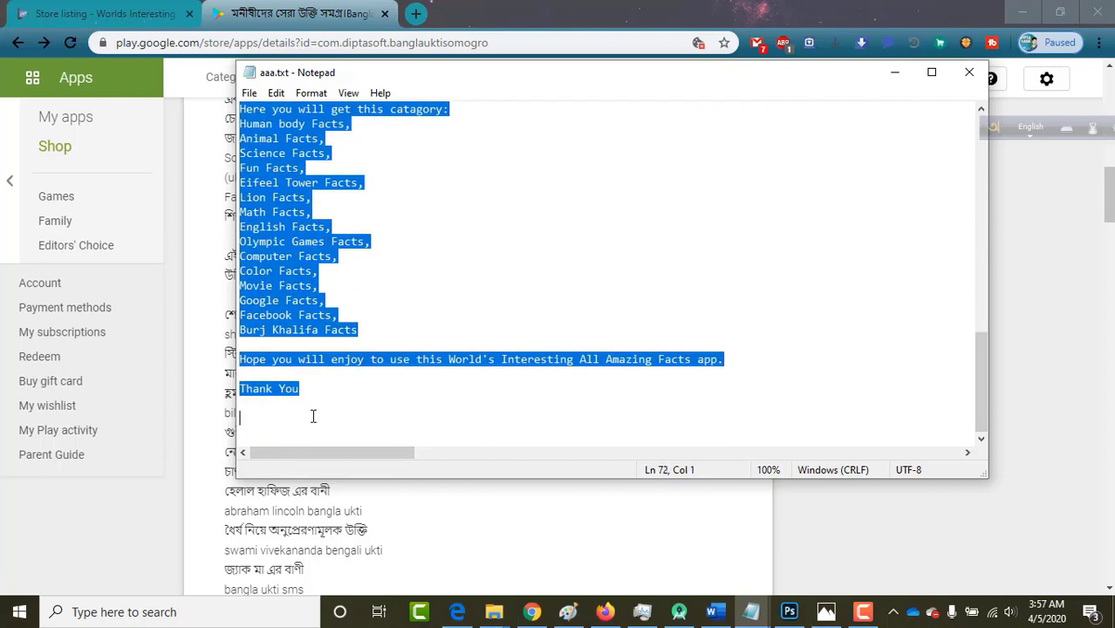
click(894, 72)
click(103, 11)
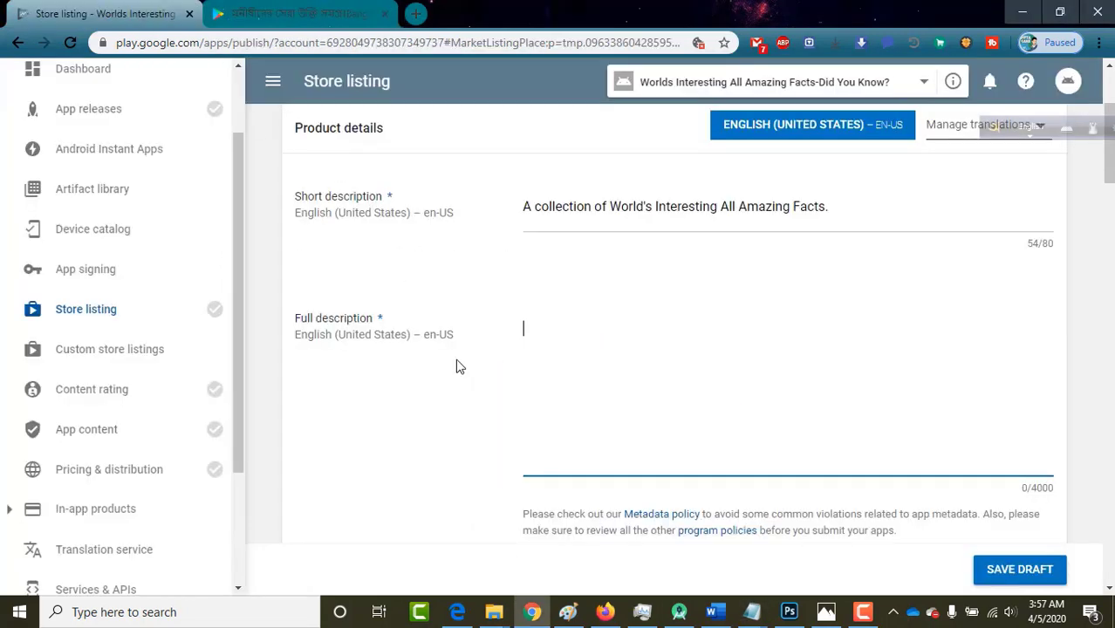
Paste the 1255-character facts text into Full description and save the listing draft.
key(ctrl+v)
scroll(689, 388, up, 8)
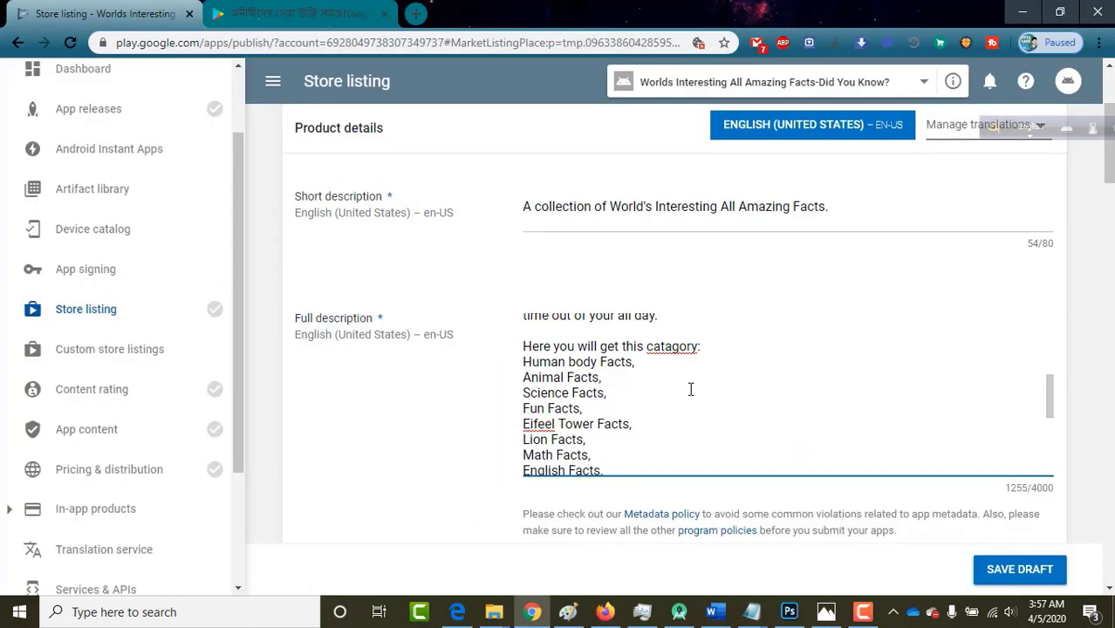
scroll(689, 388, up, 5)
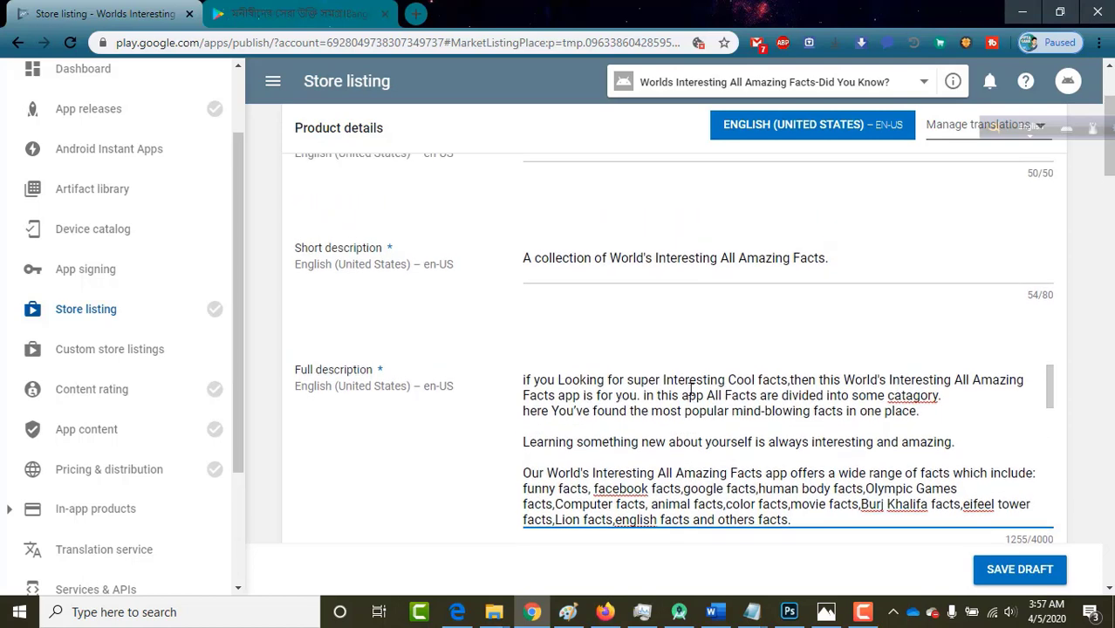
scroll(691, 390, down, 3)
scroll(691, 390, down, 6)
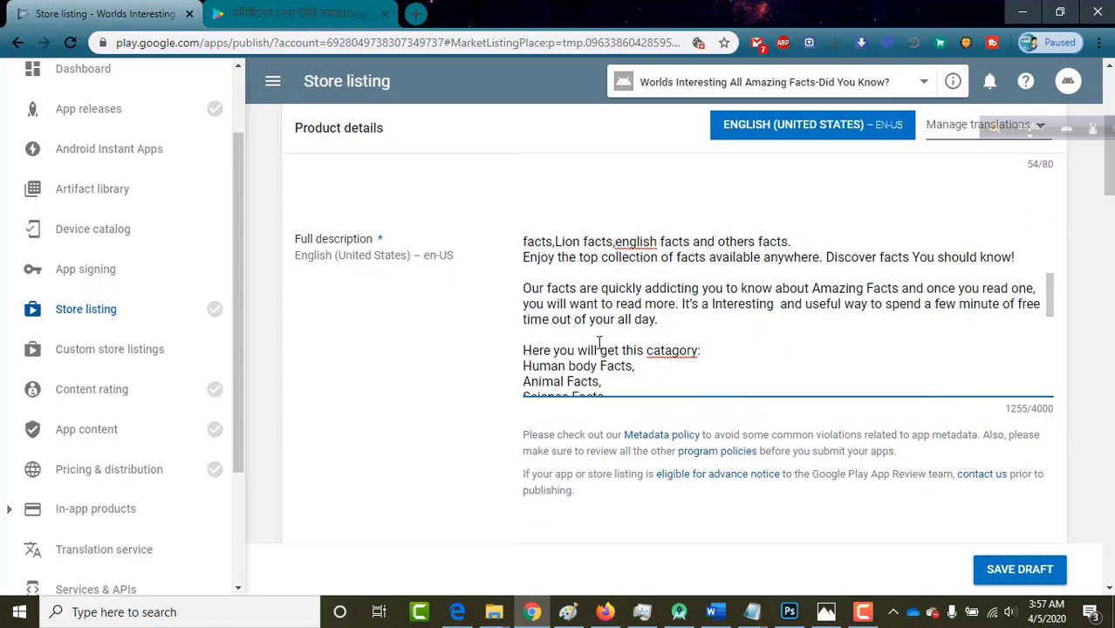
scroll(599, 342, down, 2)
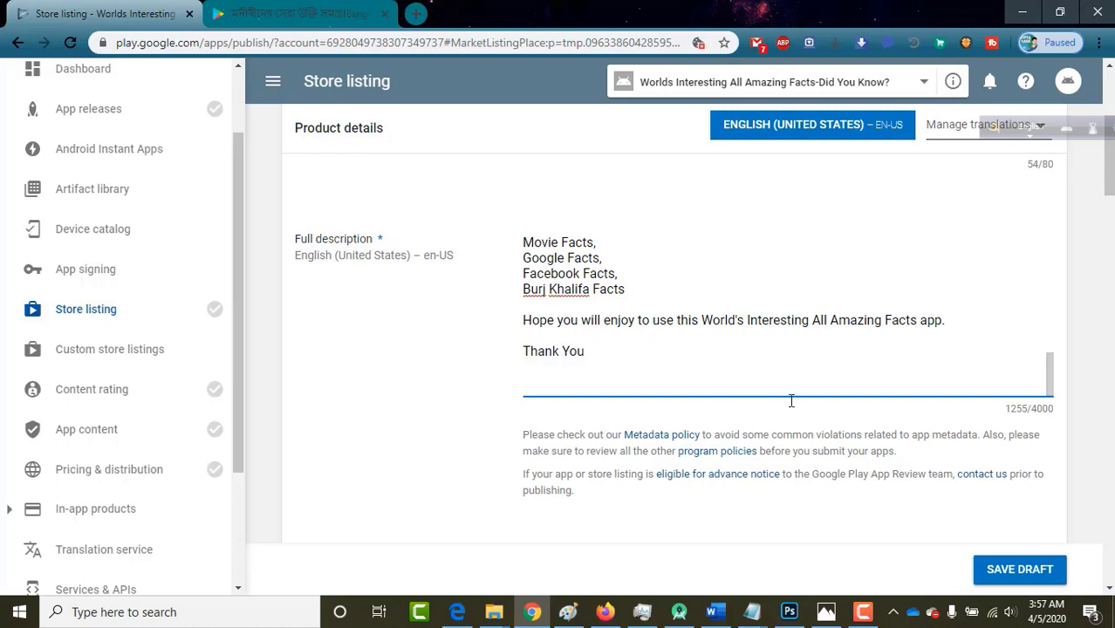
click(1003, 571)
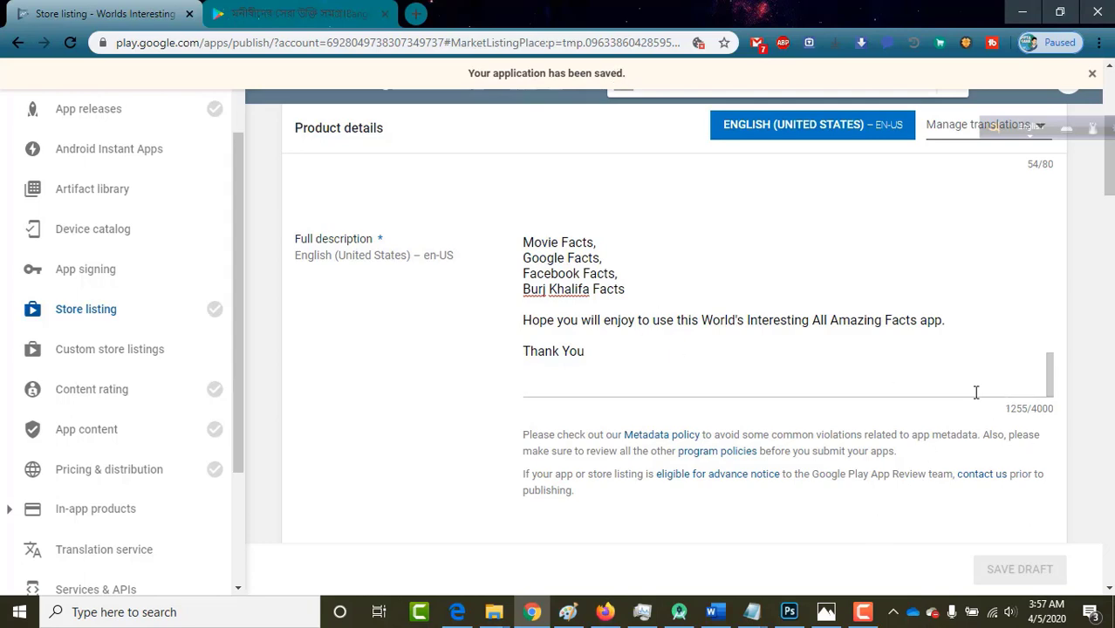
Scroll through the saved store listing draft's title and descriptions.
scroll(723, 341, up, 5)
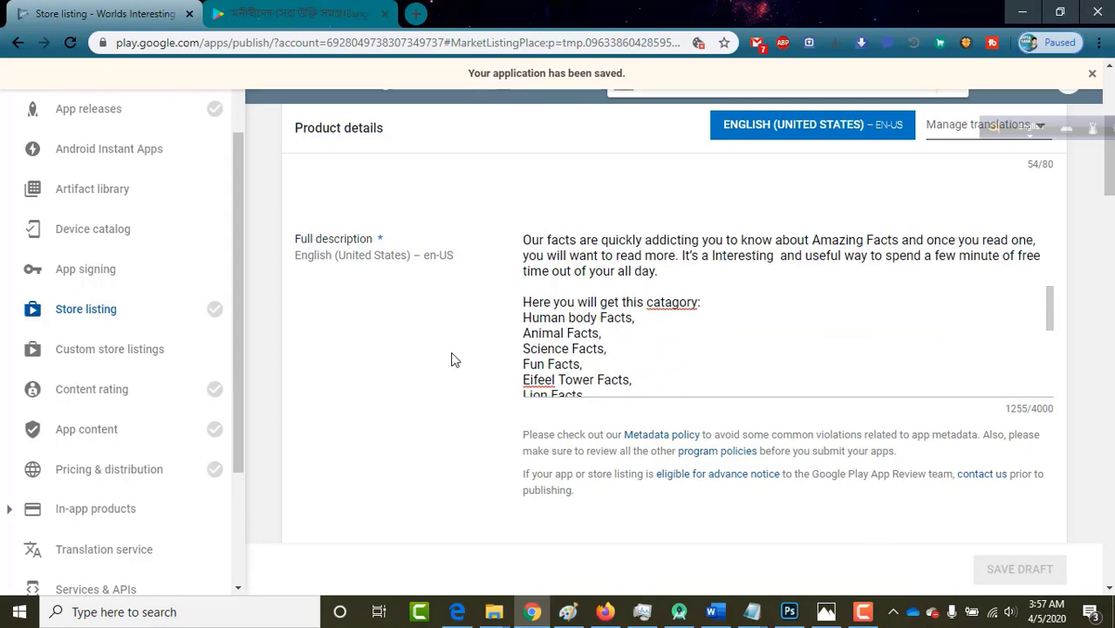
scroll(451, 359, up, 4)
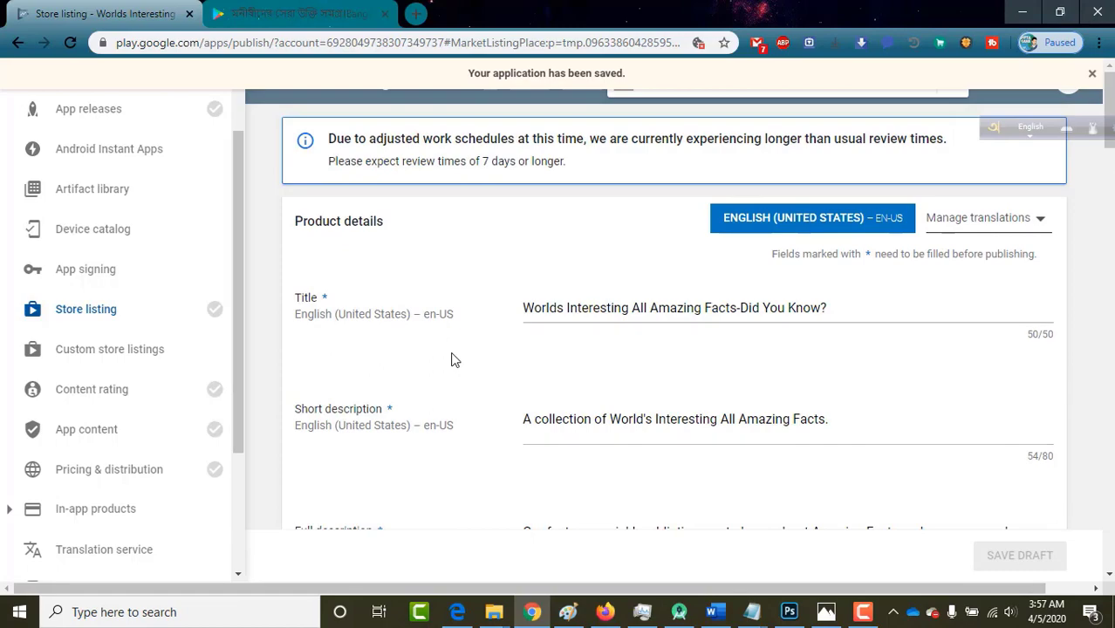
scroll(450, 359, down, 10)
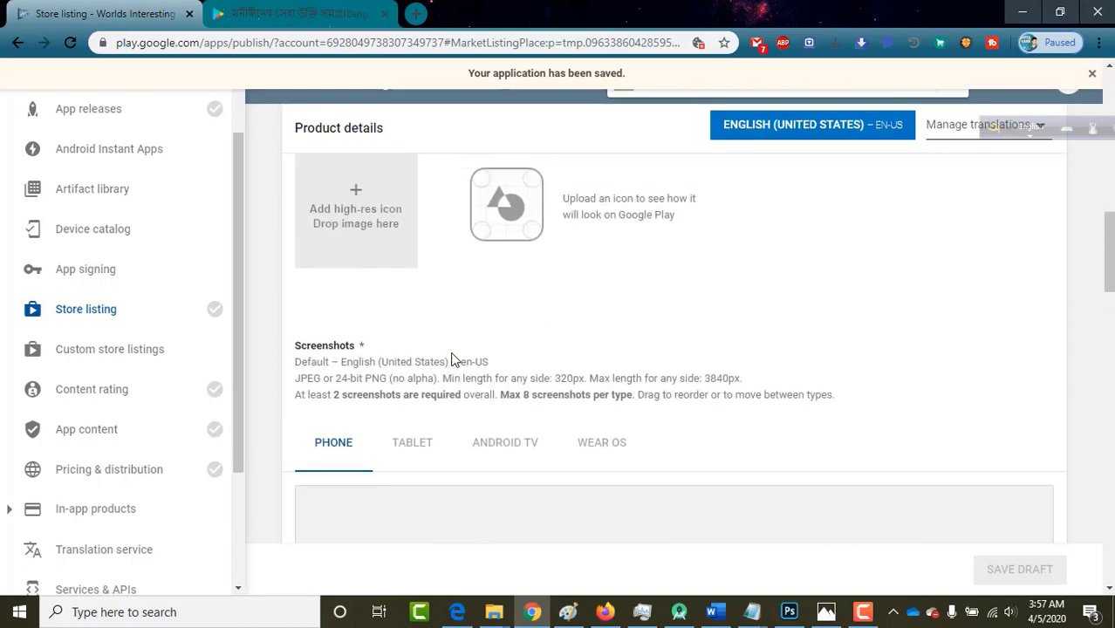
scroll(451, 360, up, 5)
scroll(451, 359, down, 4)
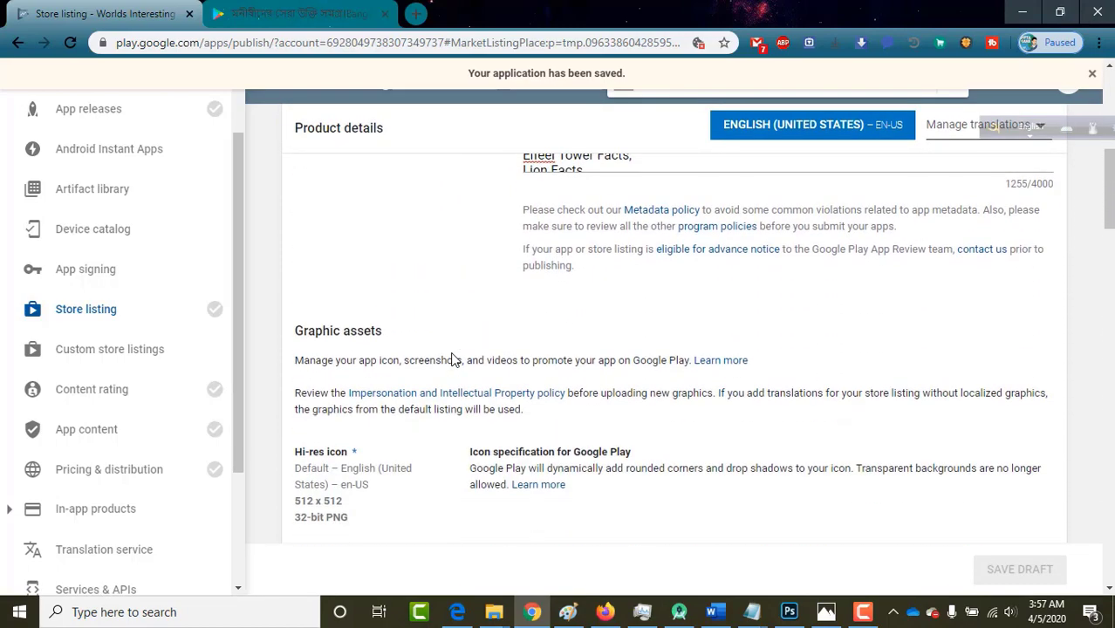
scroll(451, 360, down, 1)
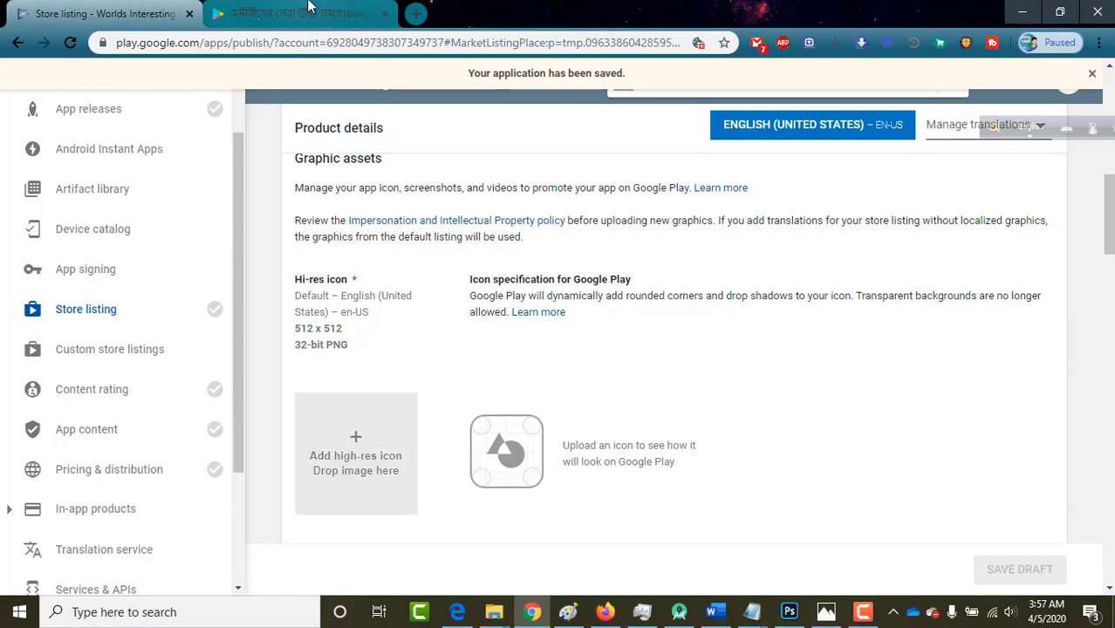
Check the reference app's store page, then return down to the listing's Graphic assets.
key(ctrl+Tab)
scroll(436, 349, up, 6)
scroll(438, 352, up, 1)
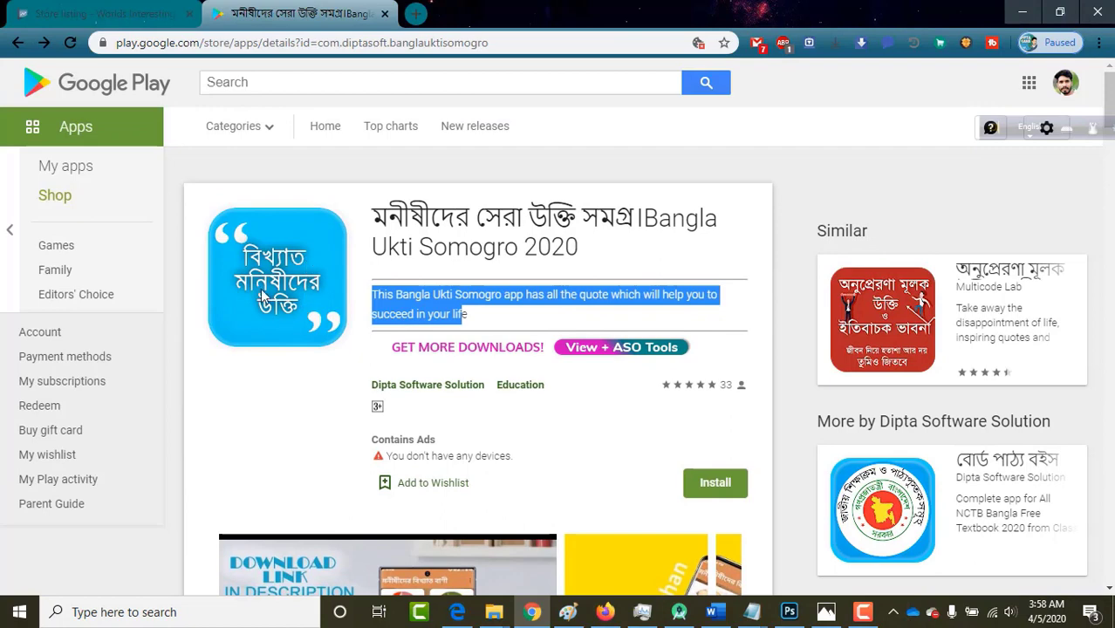
click(96, 10)
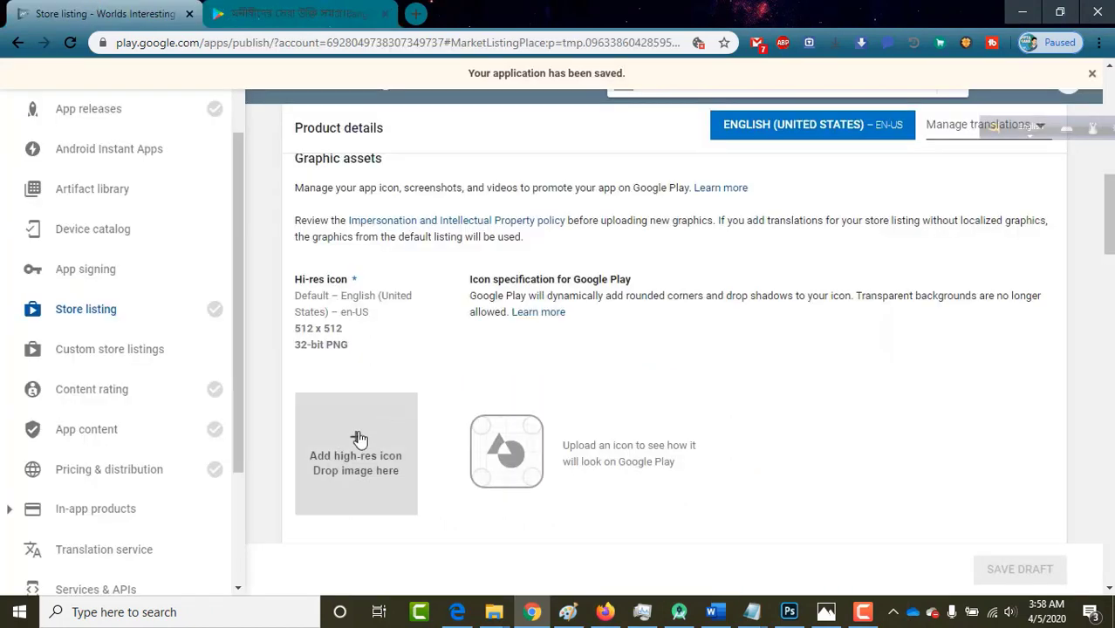
scroll(386, 391, down, 1)
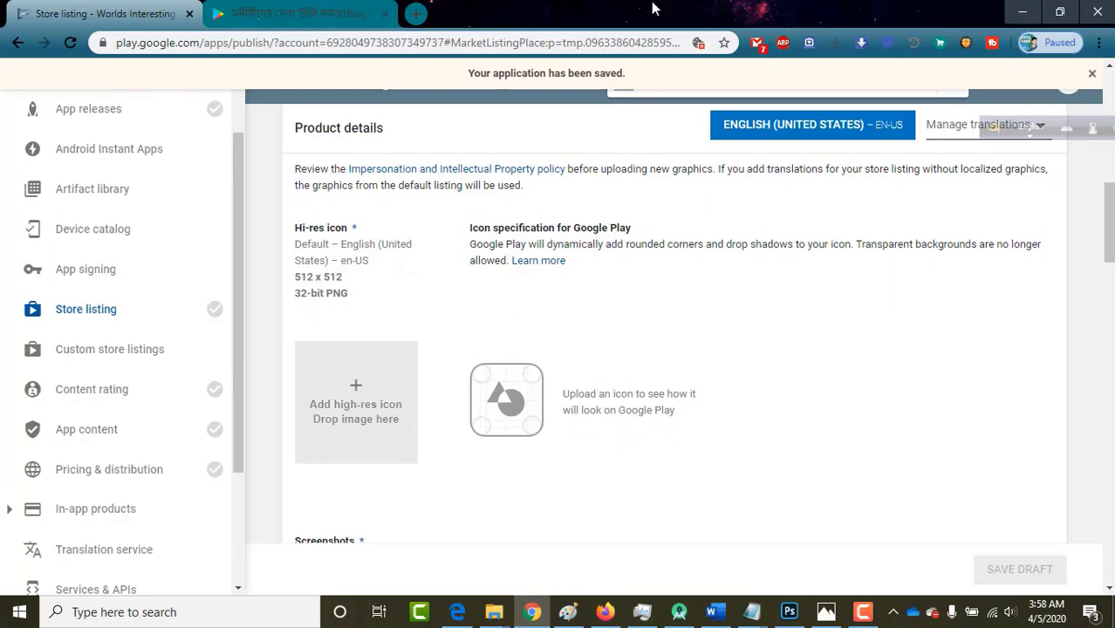
Upload applogo.png from the Desktop as the hi-res icon and review its Google Play preview.
drag(621, 12, 834, 89)
drag(927, 87, 768, 46)
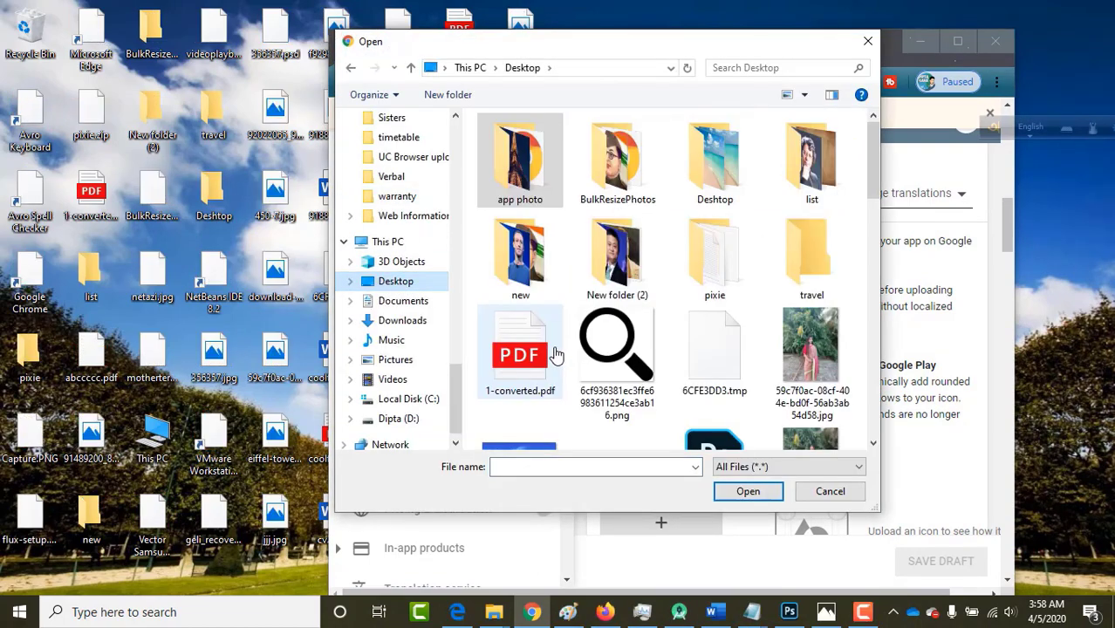
scroll(557, 356, down, 3)
scroll(555, 355, down, 3)
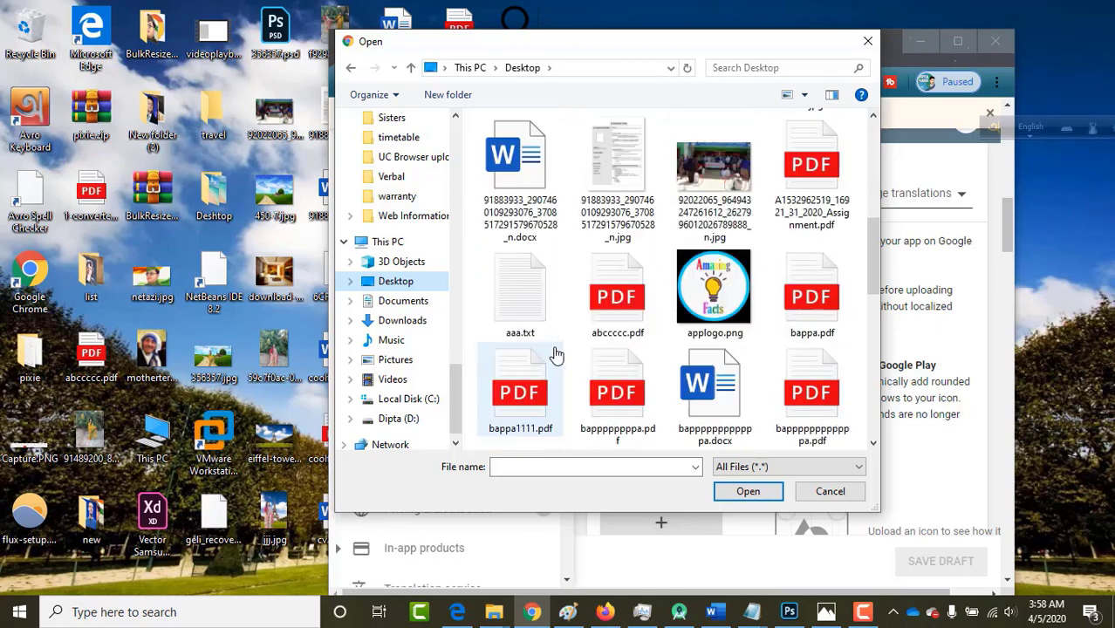
click(711, 305)
double_click(709, 305)
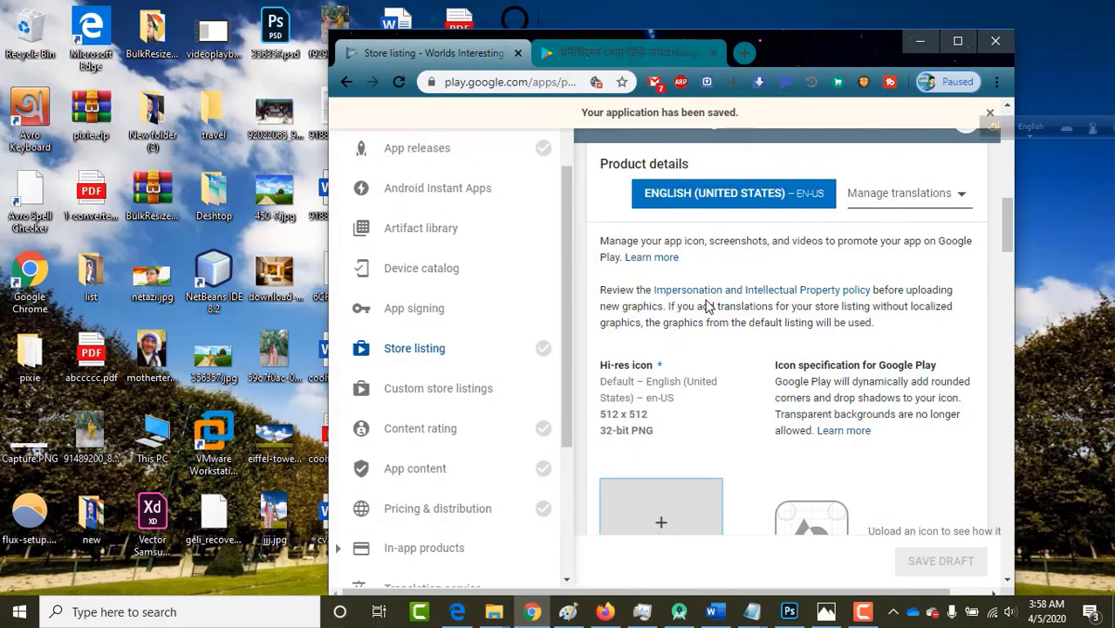
double_click(797, 54)
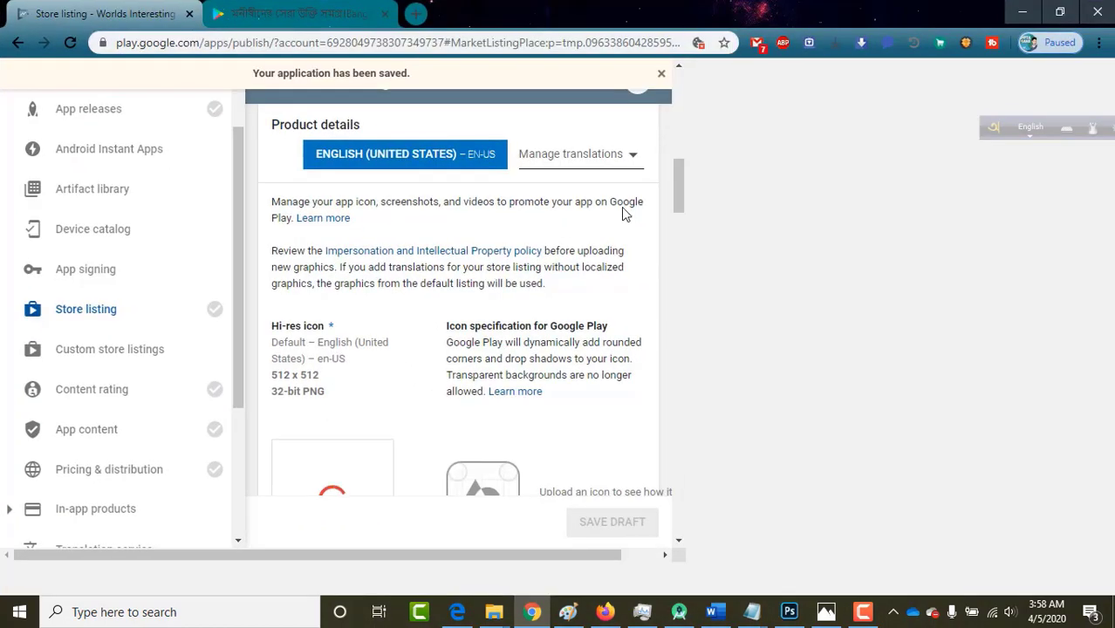
scroll(564, 364, down, 1)
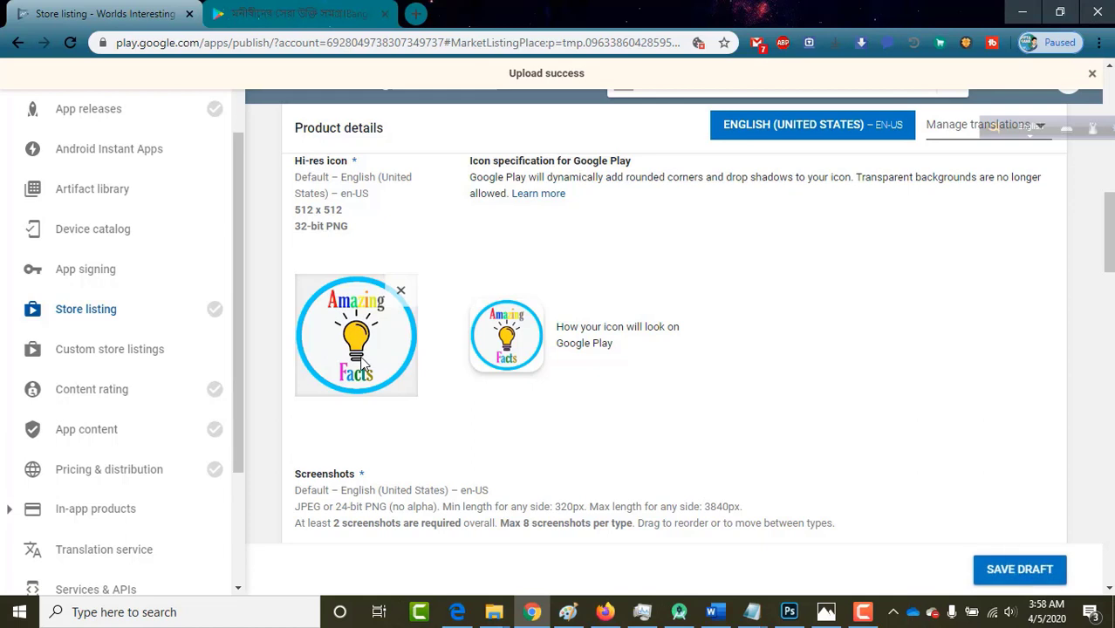
scroll(477, 453, down, 4)
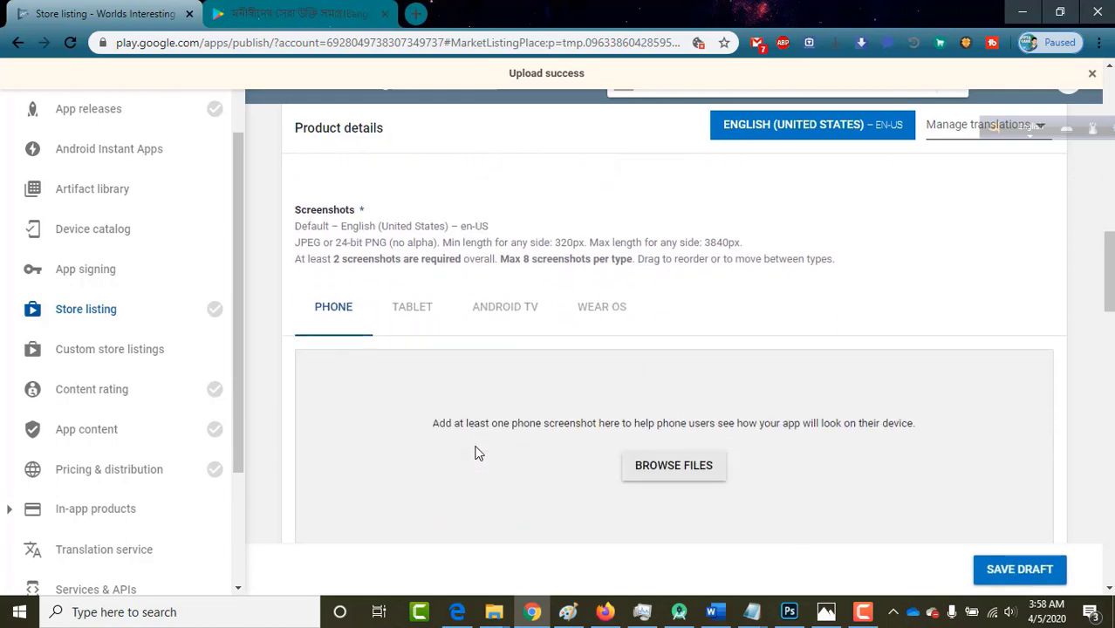
scroll(423, 257, up, 1)
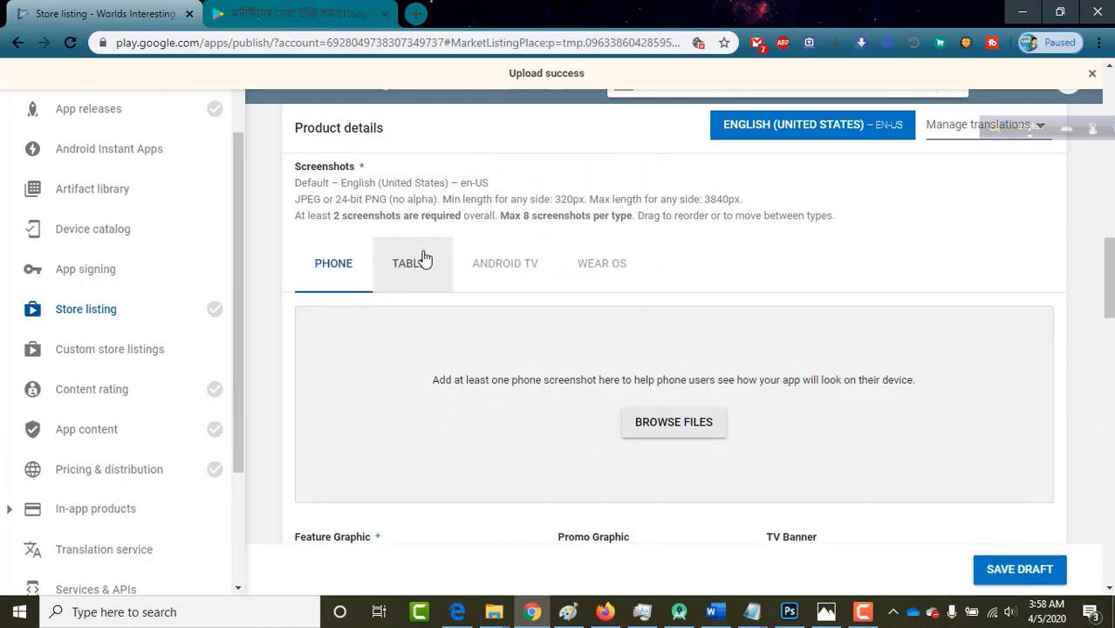
Page through the Bangla Ukti Somogro 2020 screenshots to the Animation and Quotes images.
click(296, 12)
scroll(481, 404, down, 5)
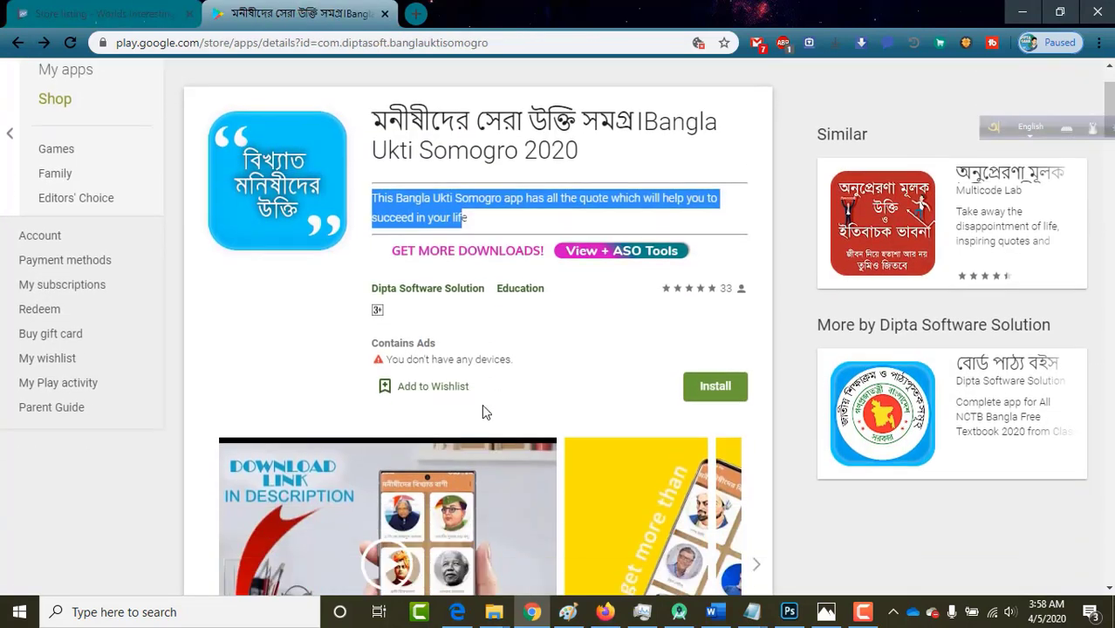
scroll(789, 226, up, 2)
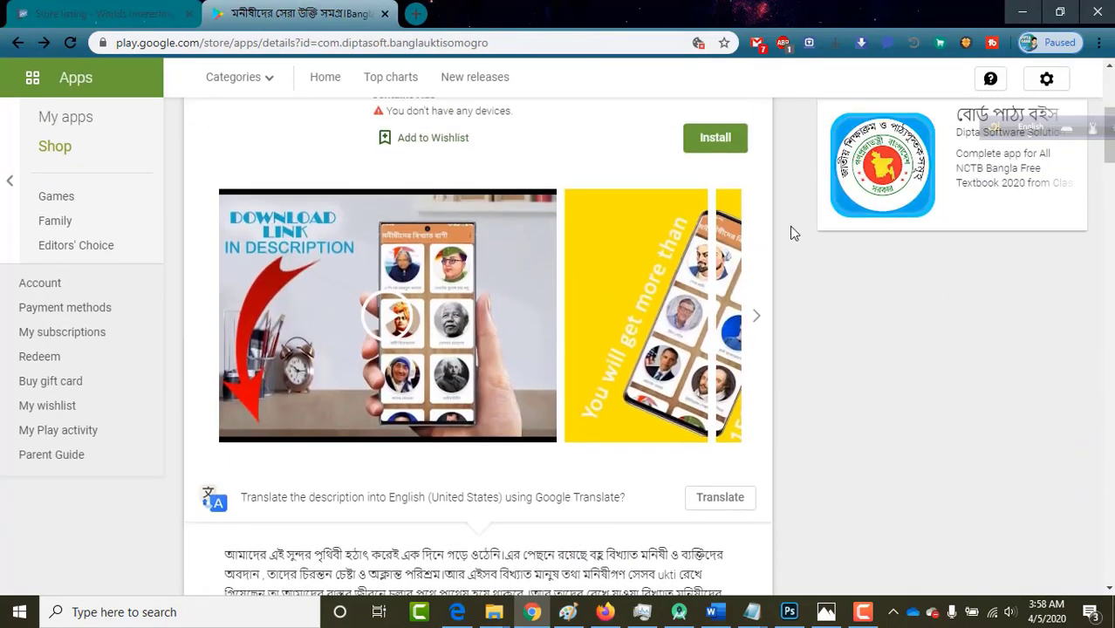
click(755, 338)
click(756, 330)
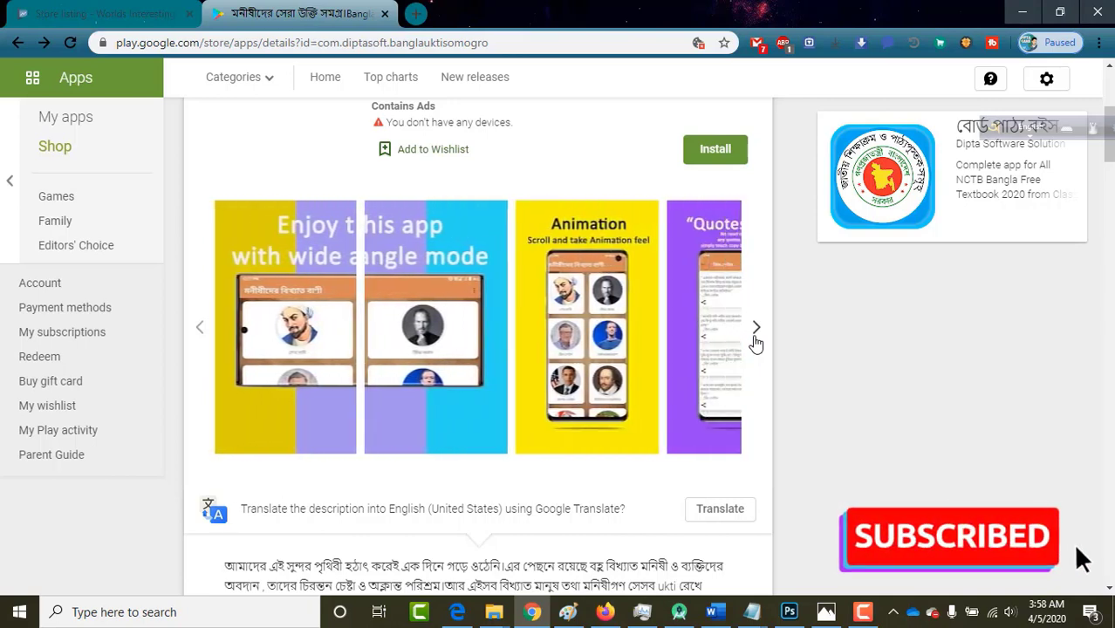
click(755, 331)
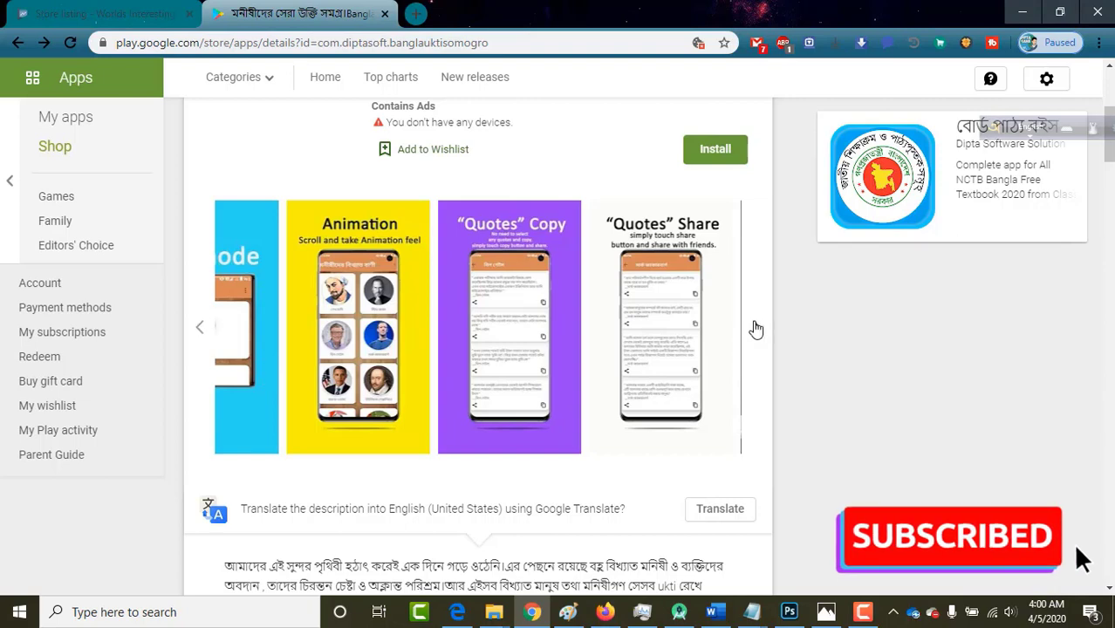
click(755, 329)
click(204, 329)
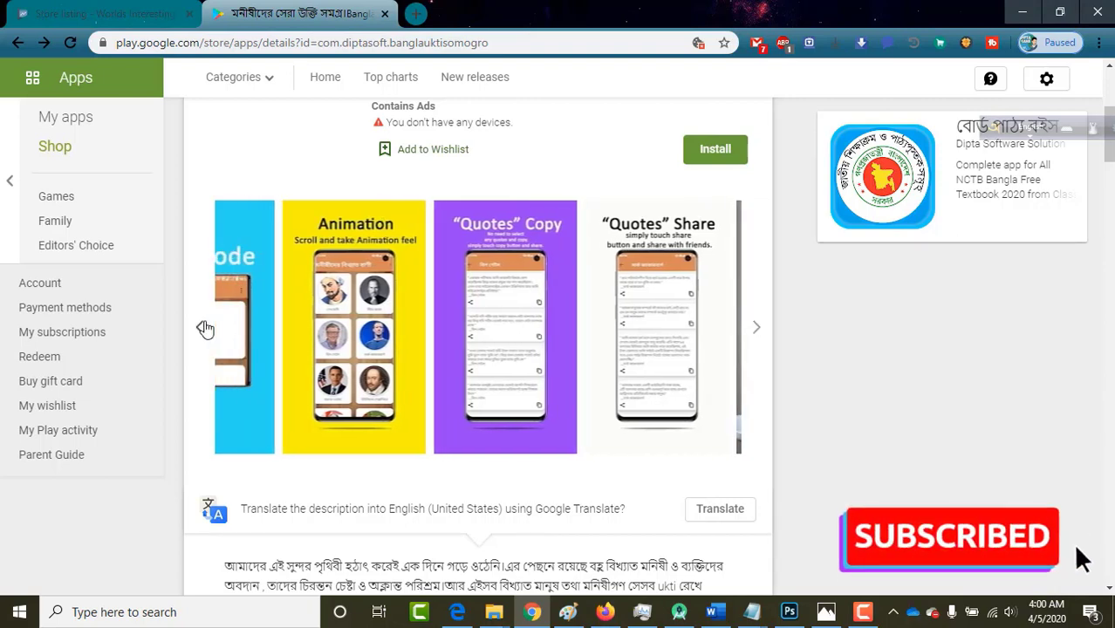
double_click(610, 11)
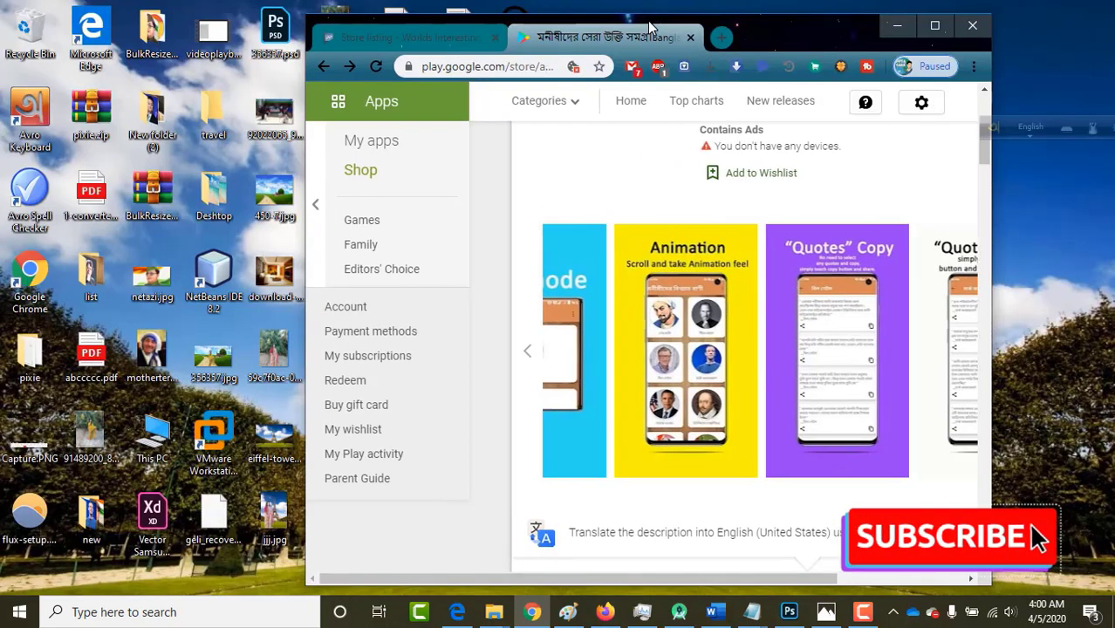
drag(786, 46, 629, 4)
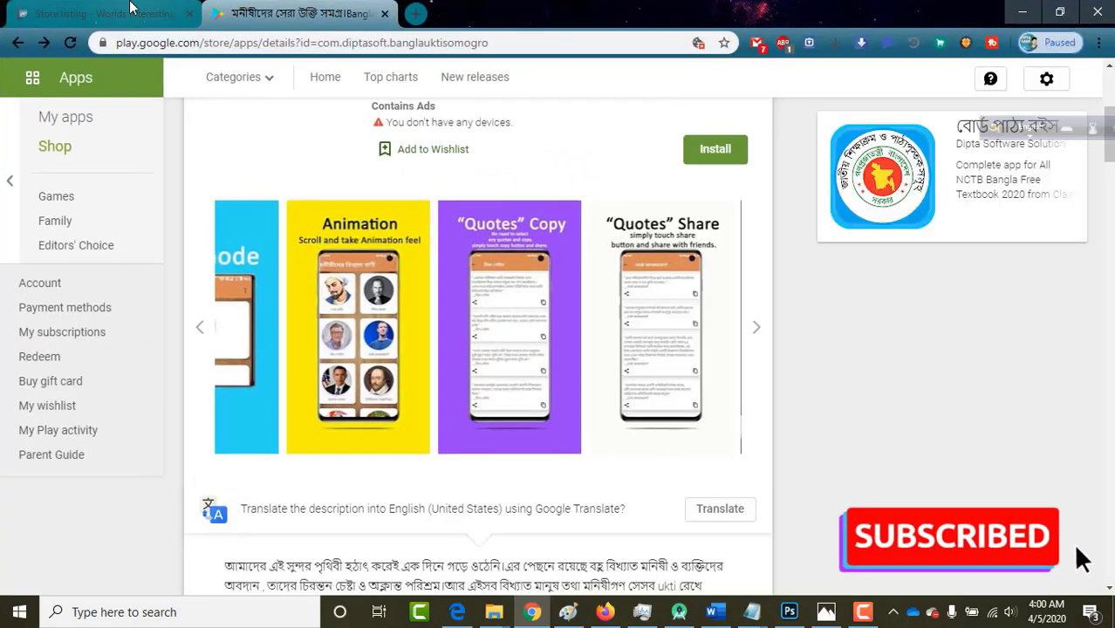
Start adding phone screenshots to the store listing, browsing to OneDrive for the images.
click(104, 13)
scroll(411, 482, down, 1)
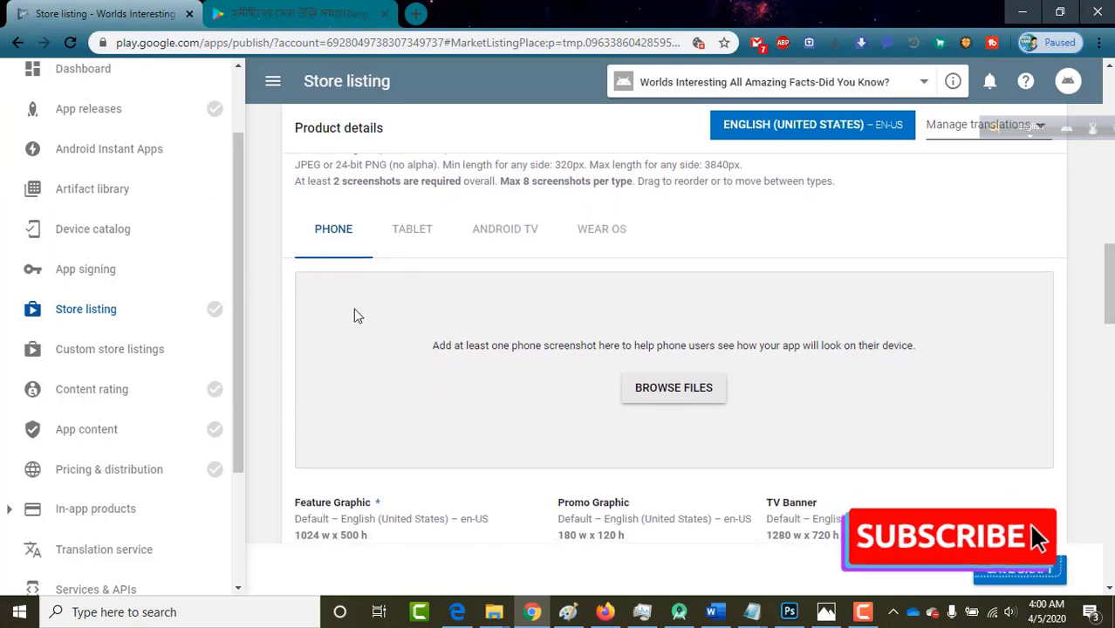
click(684, 396)
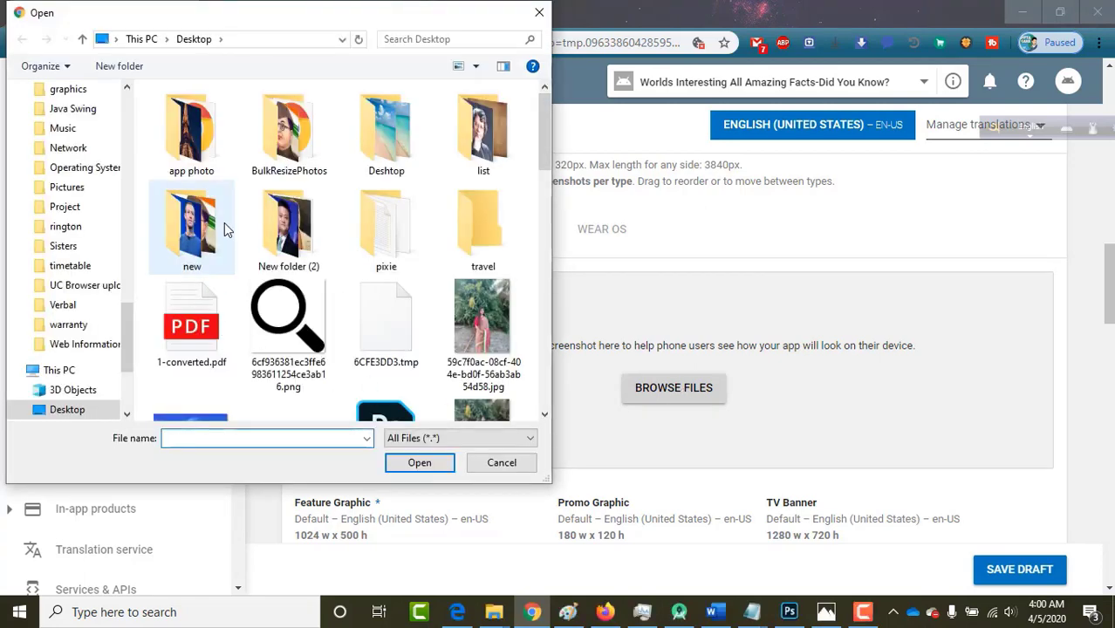
scroll(224, 222, down, 3)
scroll(49, 329, down, 2)
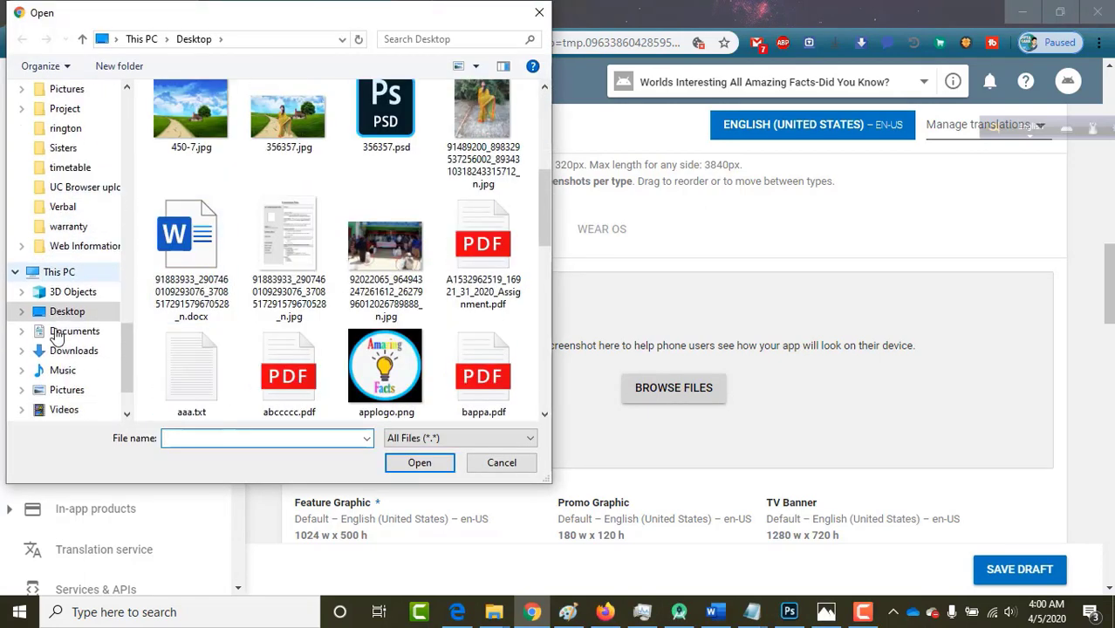
scroll(55, 332, up, 3)
scroll(55, 331, up, 10)
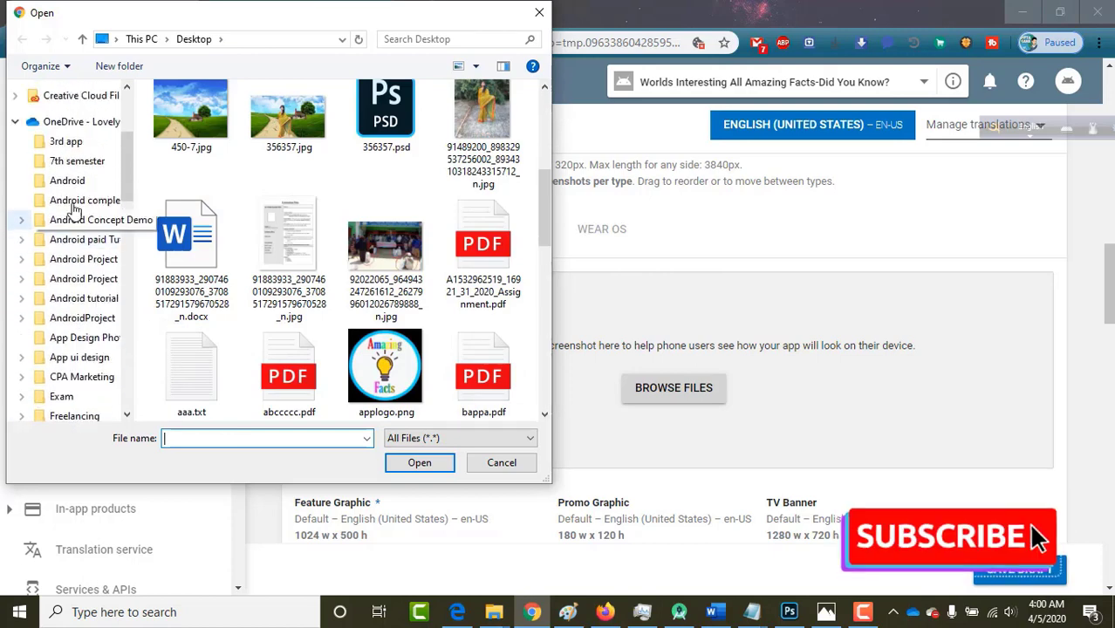
click(73, 124)
Select four amazingfacts screenshot JPGs and upload them as phone screenshots.
scroll(321, 312, down, 5)
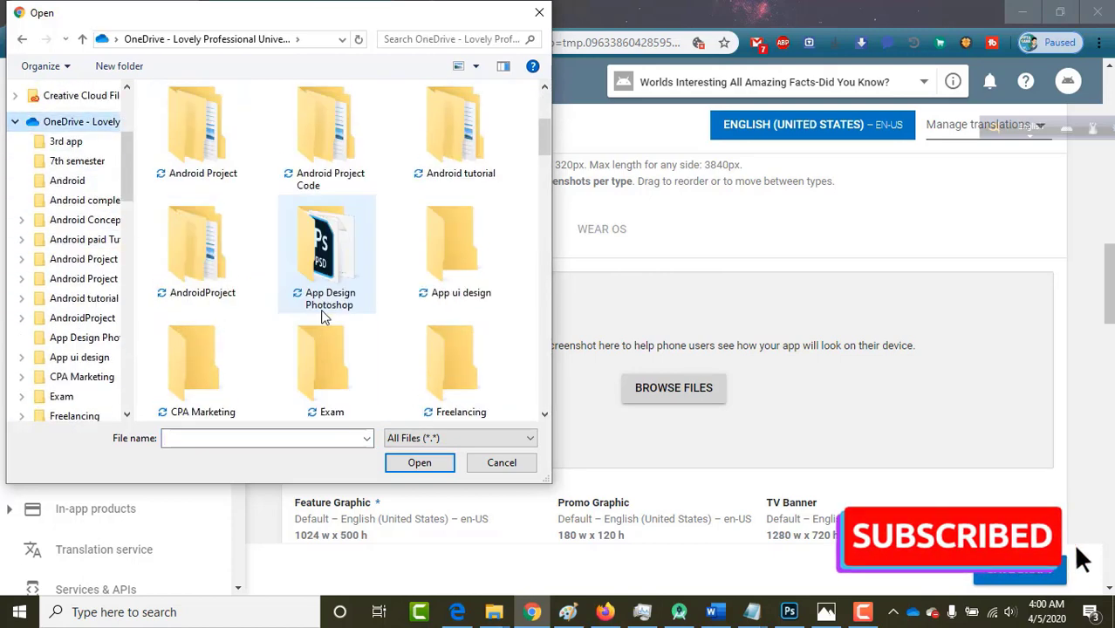
scroll(321, 318, down, 15)
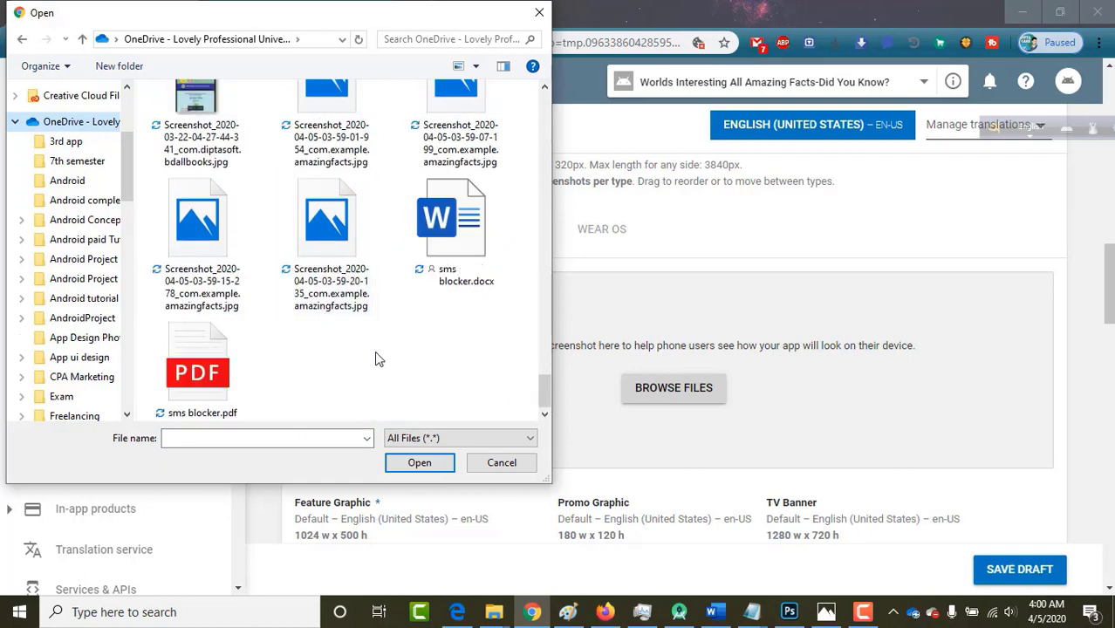
scroll(374, 351, up, 2)
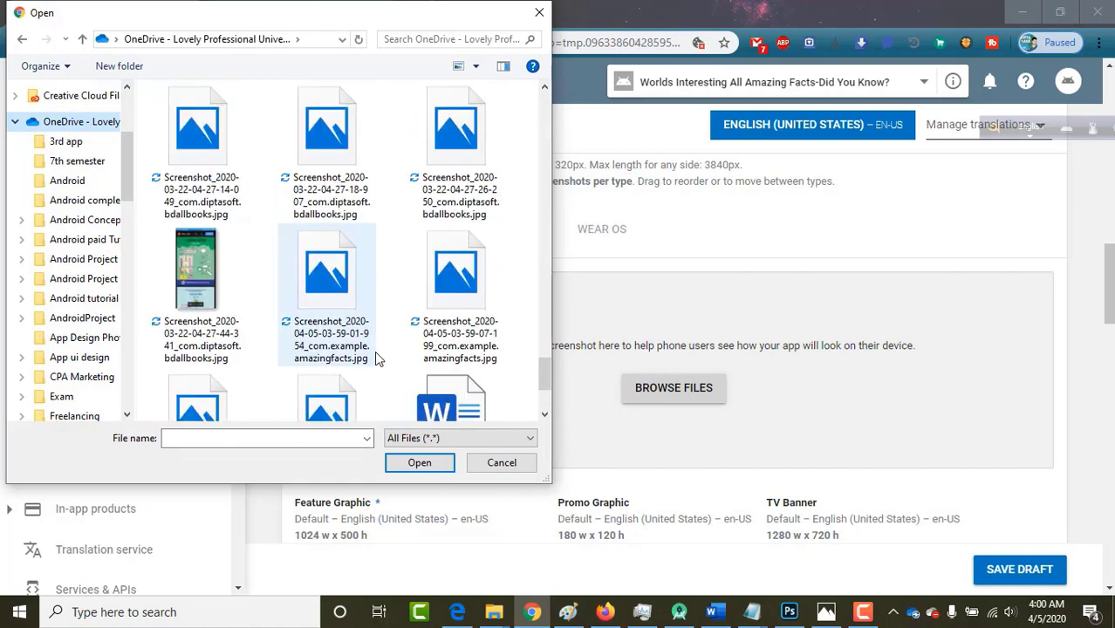
scroll(374, 350, down, 2)
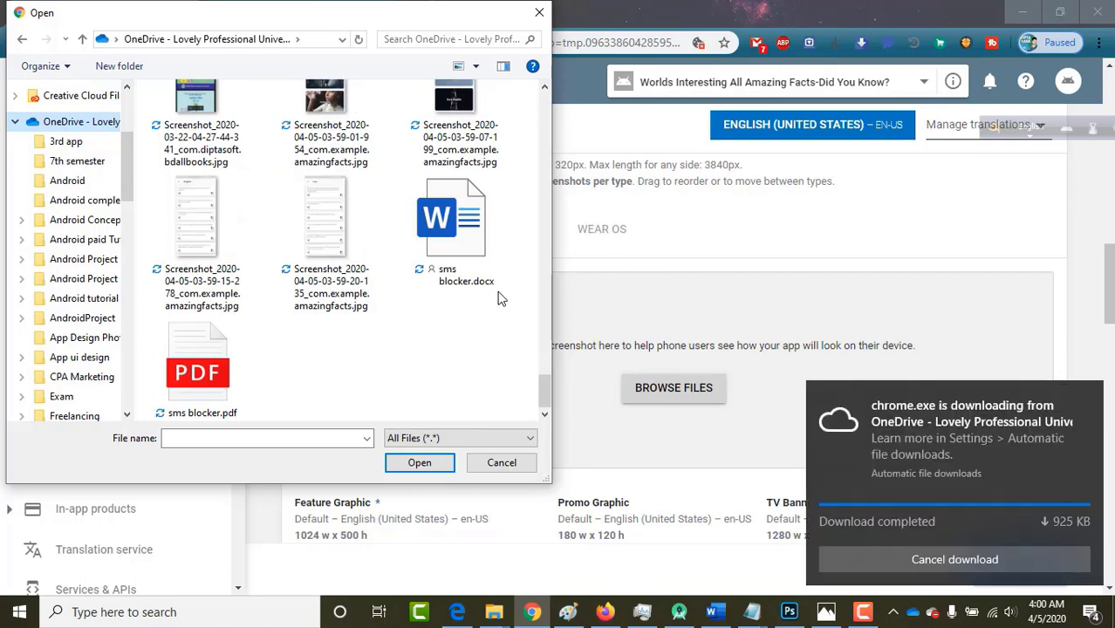
scroll(502, 299, up, 2)
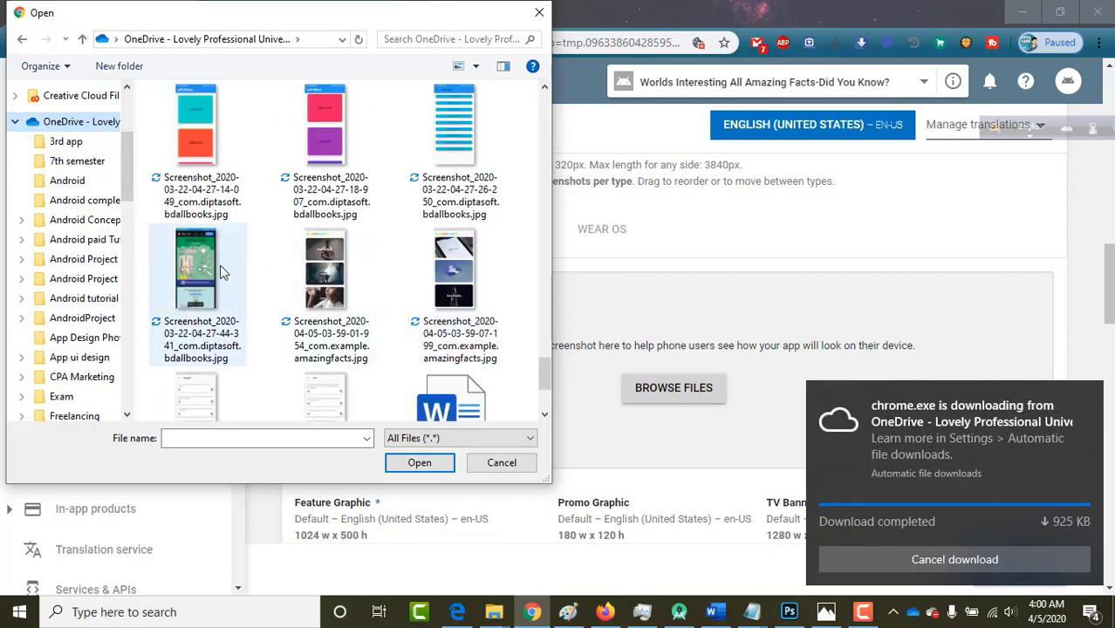
click(324, 276)
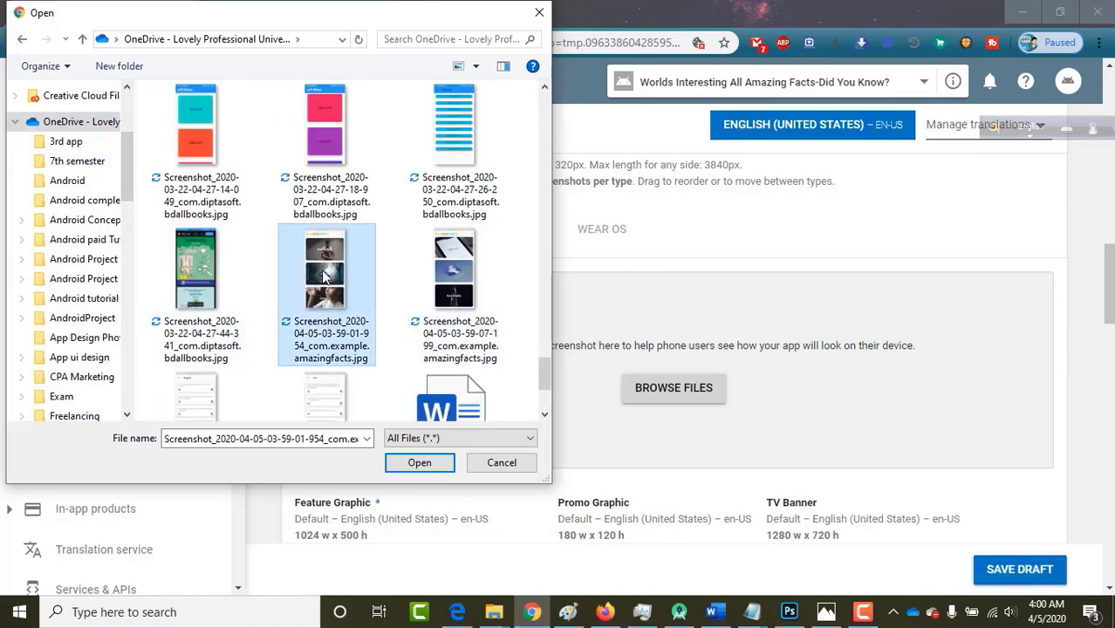
ctrl+click(448, 277)
scroll(447, 277, down, 1)
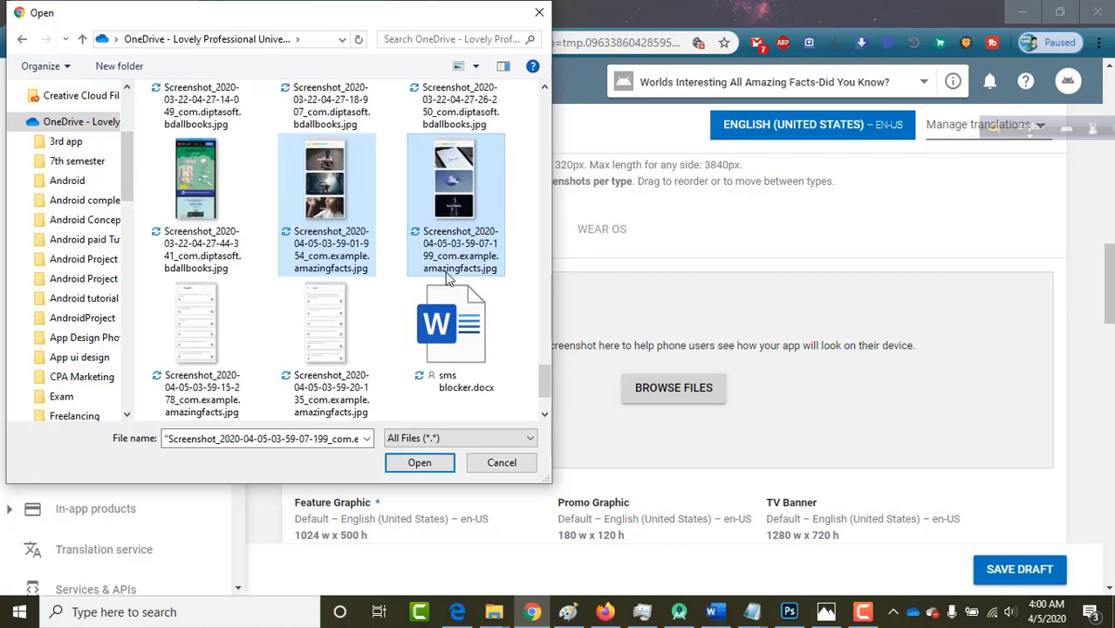
ctrl+click(228, 322)
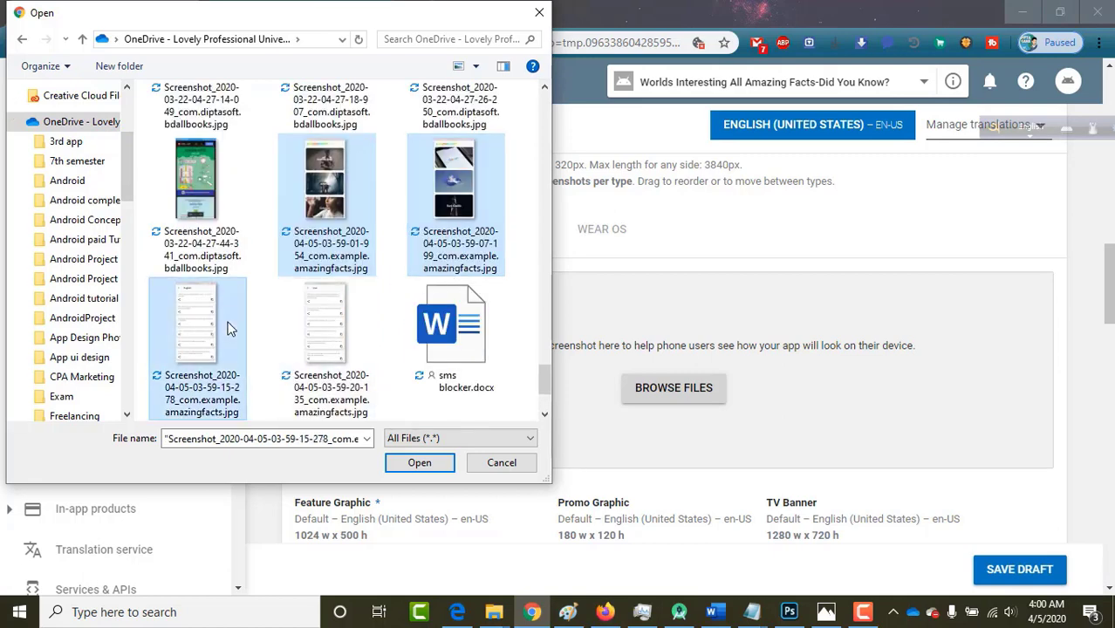
ctrl+click(324, 328)
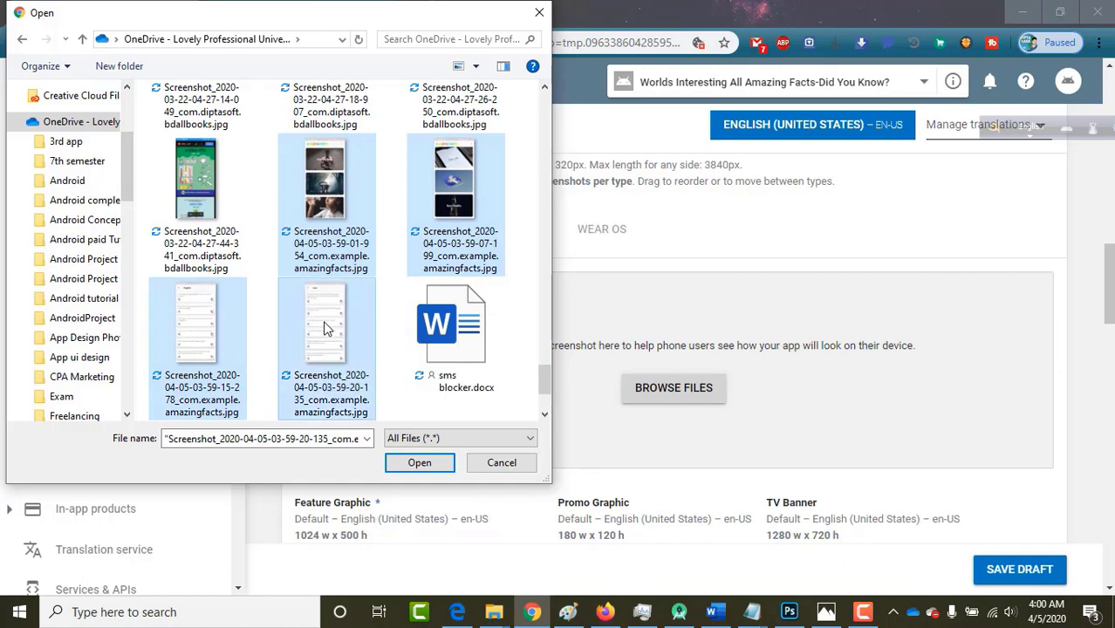
click(406, 462)
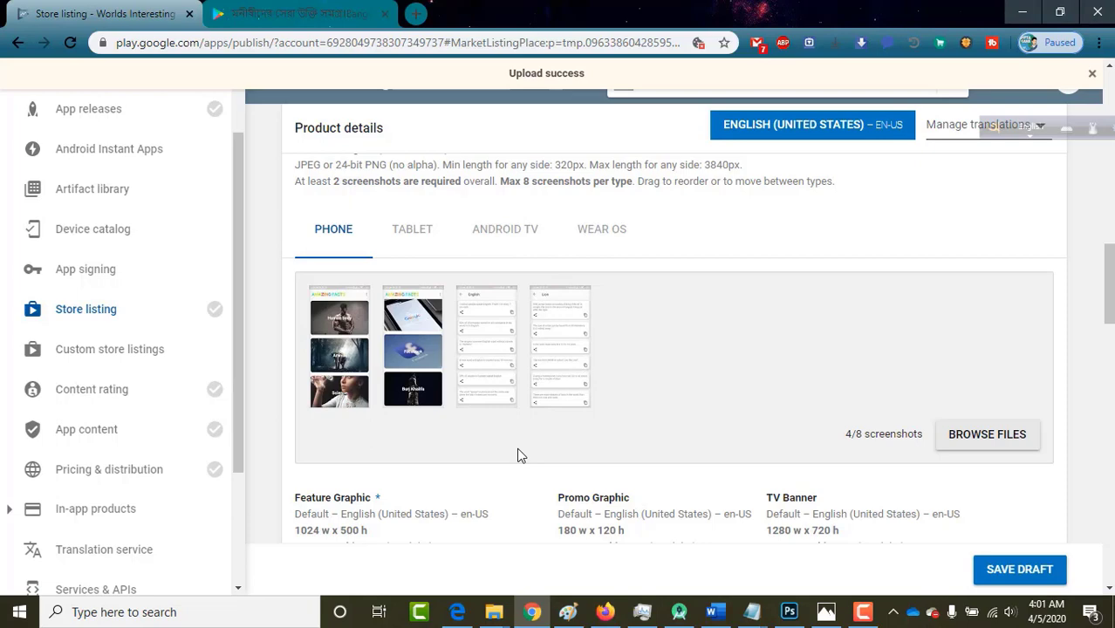
scroll(518, 455, down, 2)
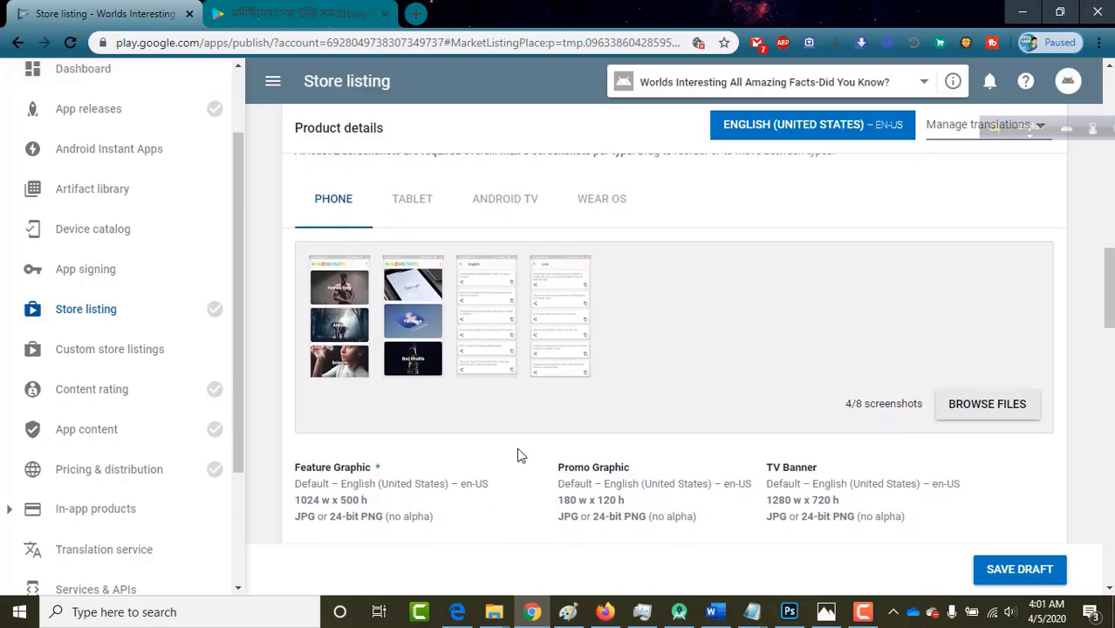
scroll(517, 454, up, 2)
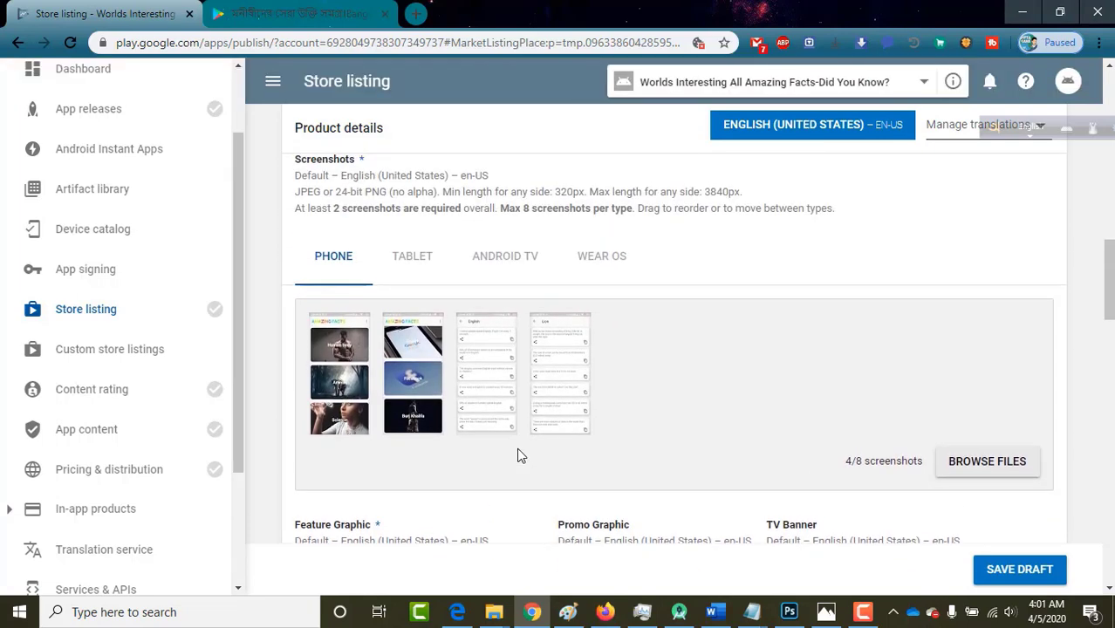
scroll(778, 377, up, 3)
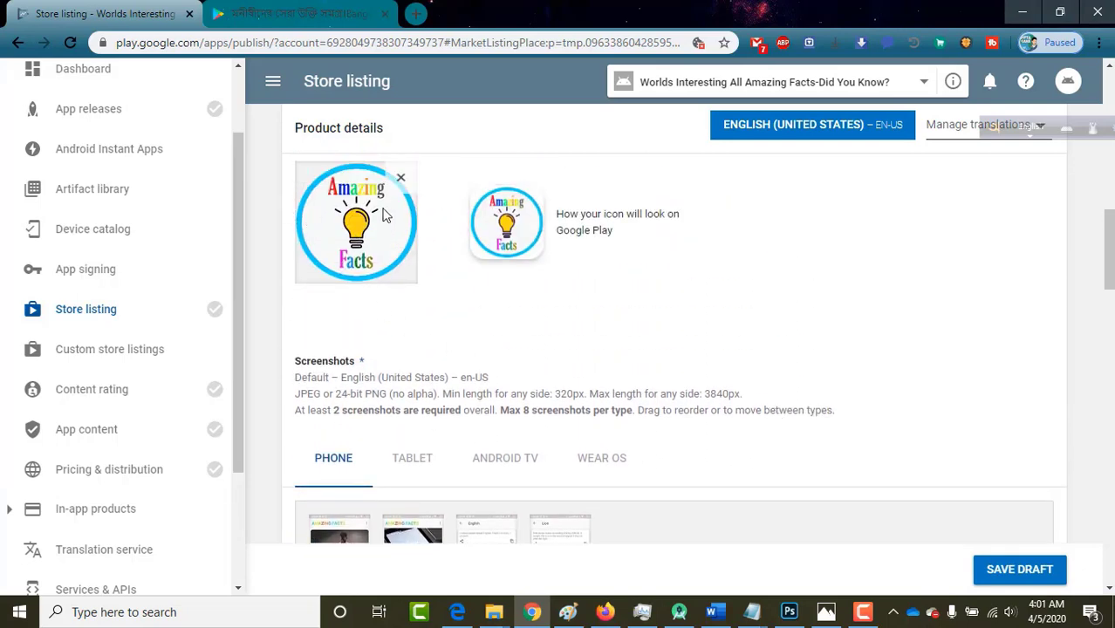
scroll(446, 368, down, 3)
scroll(446, 369, down, 3)
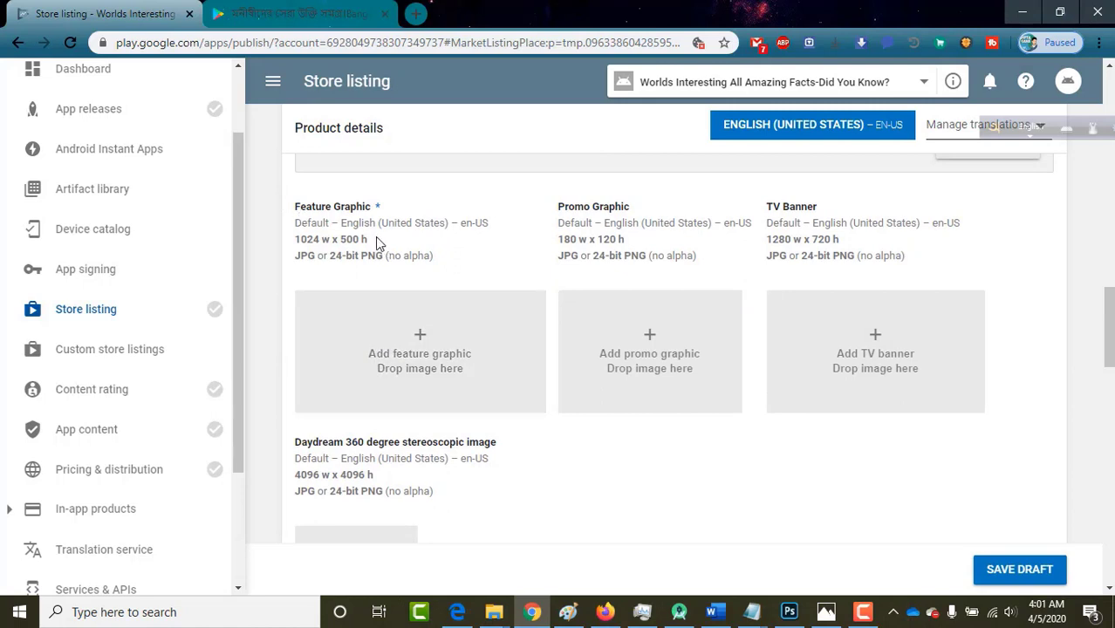
drag(295, 207, 381, 211)
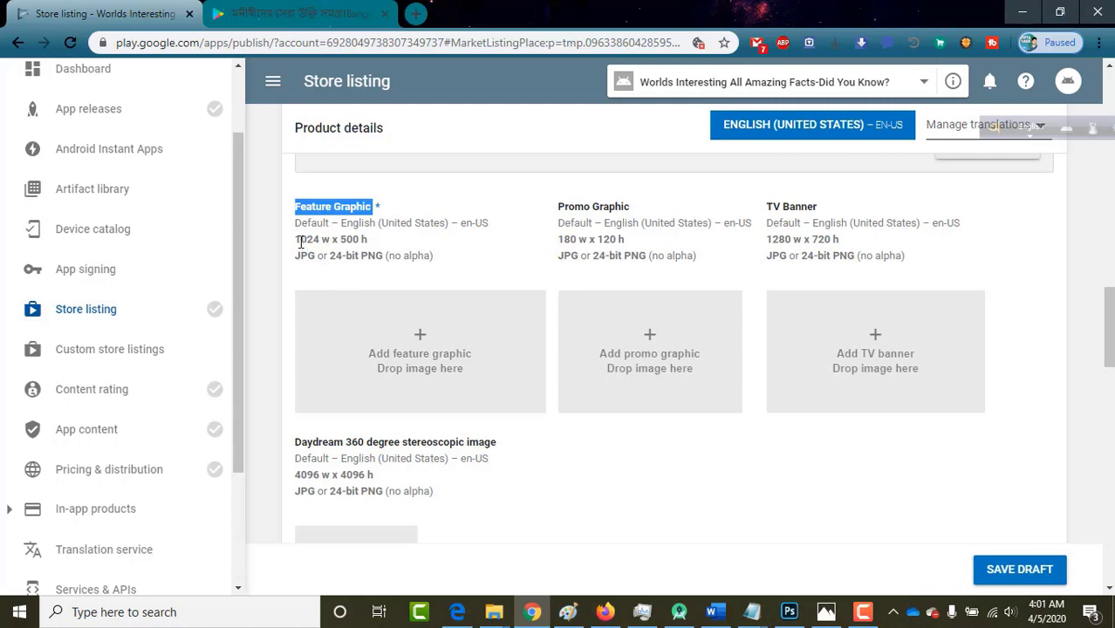
drag(295, 239, 373, 244)
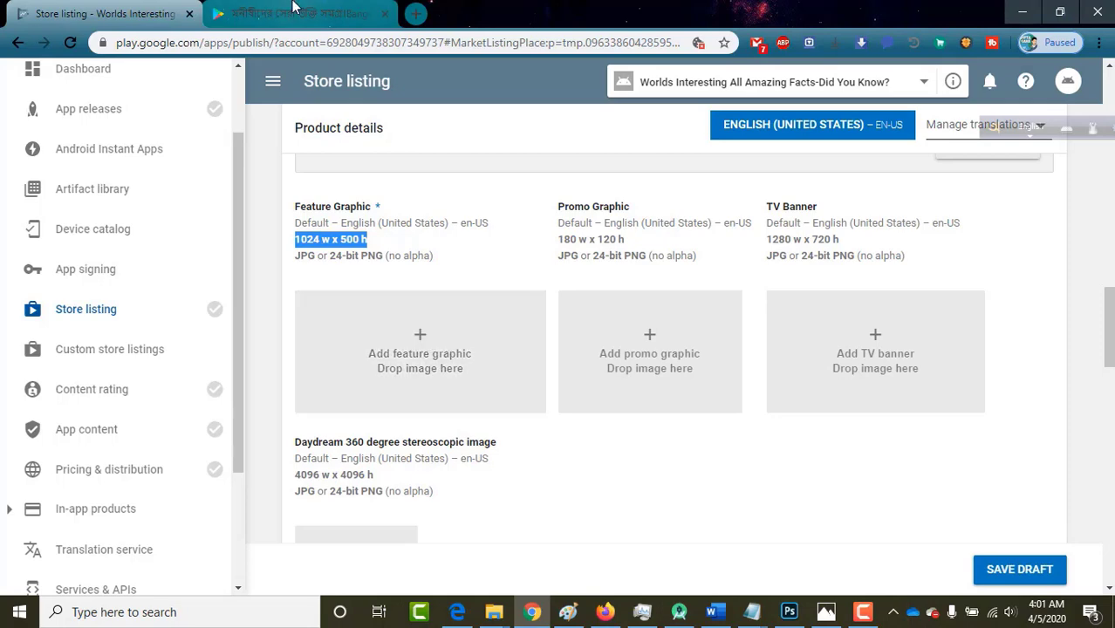
click(293, 13)
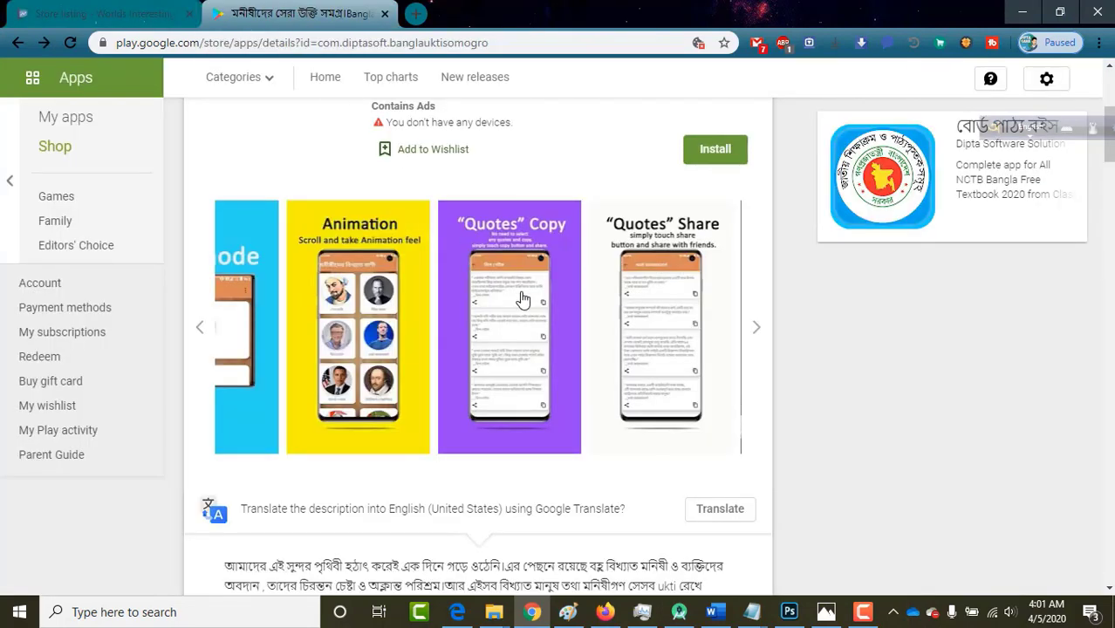
click(199, 328)
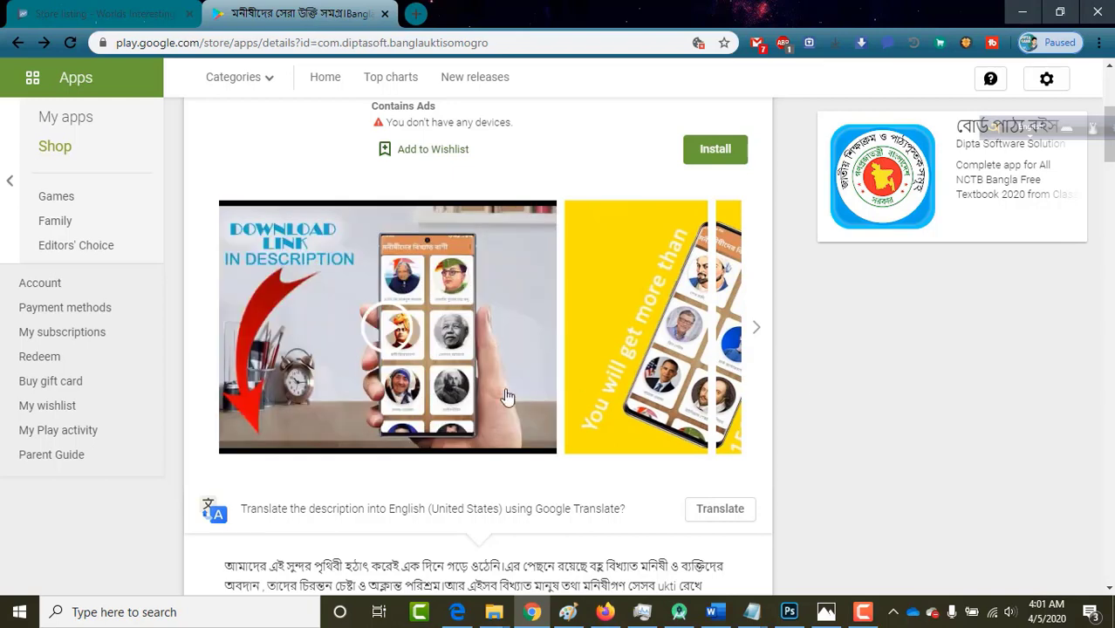
click(757, 326)
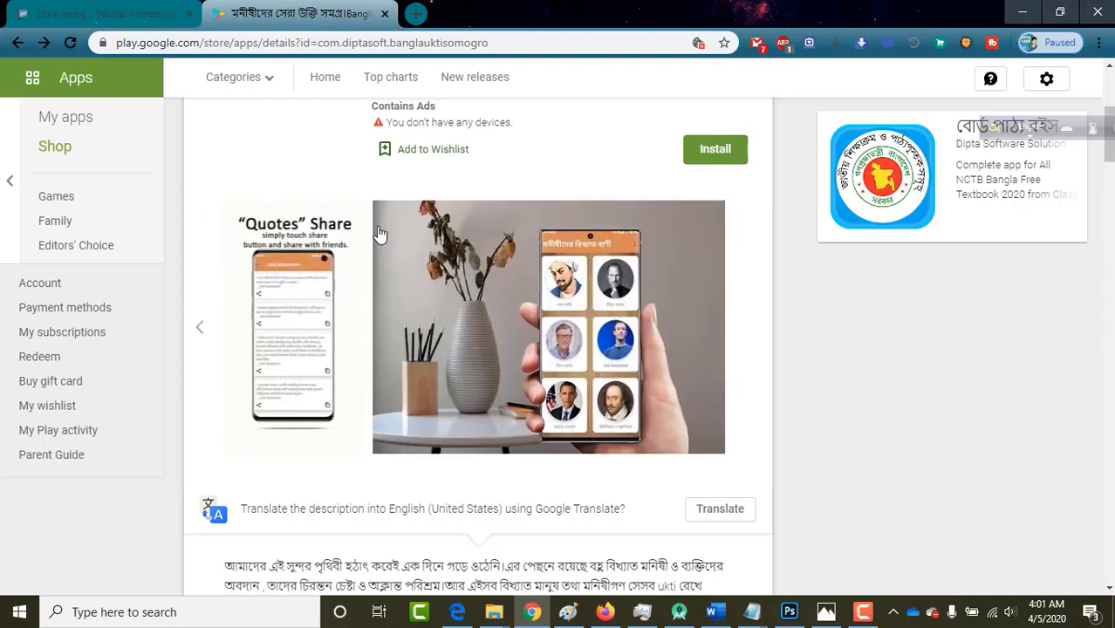
click(96, 11)
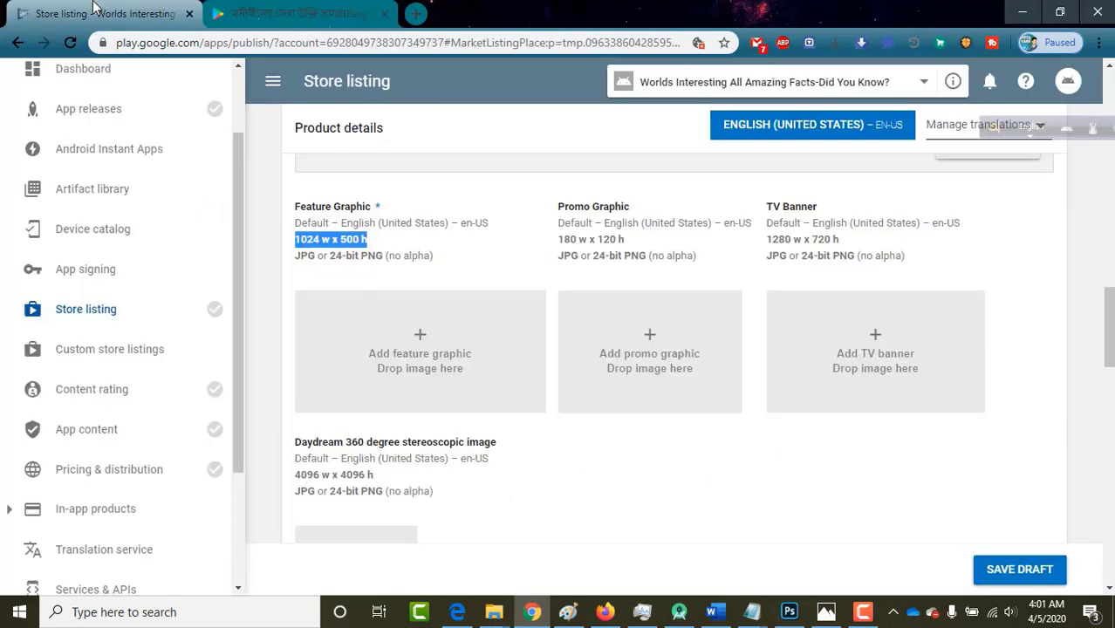
Clear the highlighted size text and bring Photoshop with the logo document to the front.
click(564, 509)
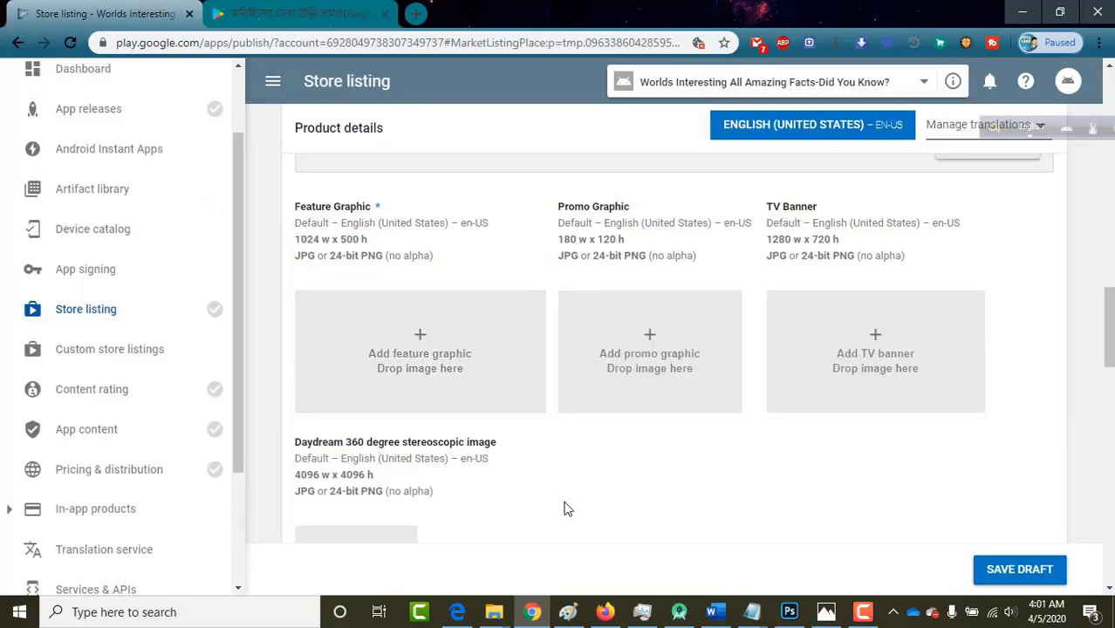
click(788, 611)
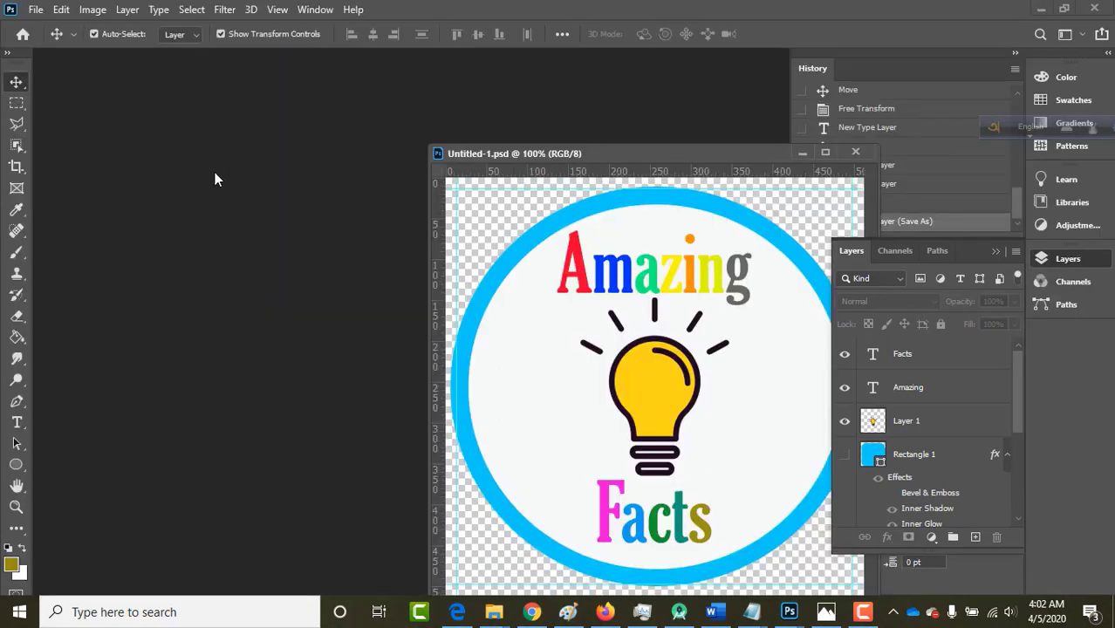
Start a new blank Photoshop document with Ctrl+N.
key(ctrl)
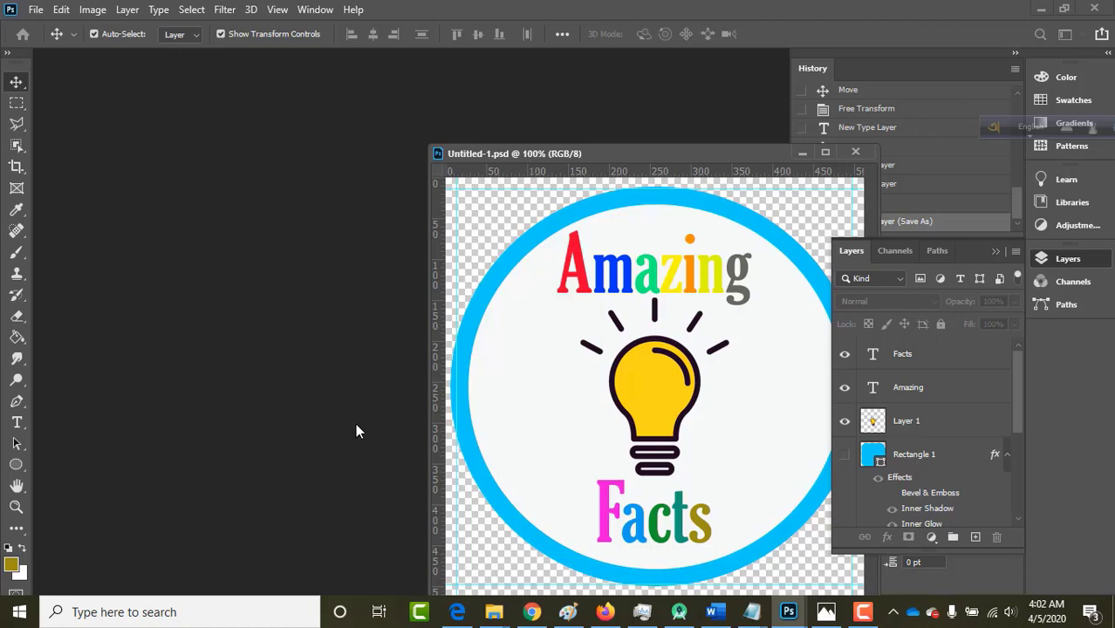
key(ctrl+n)
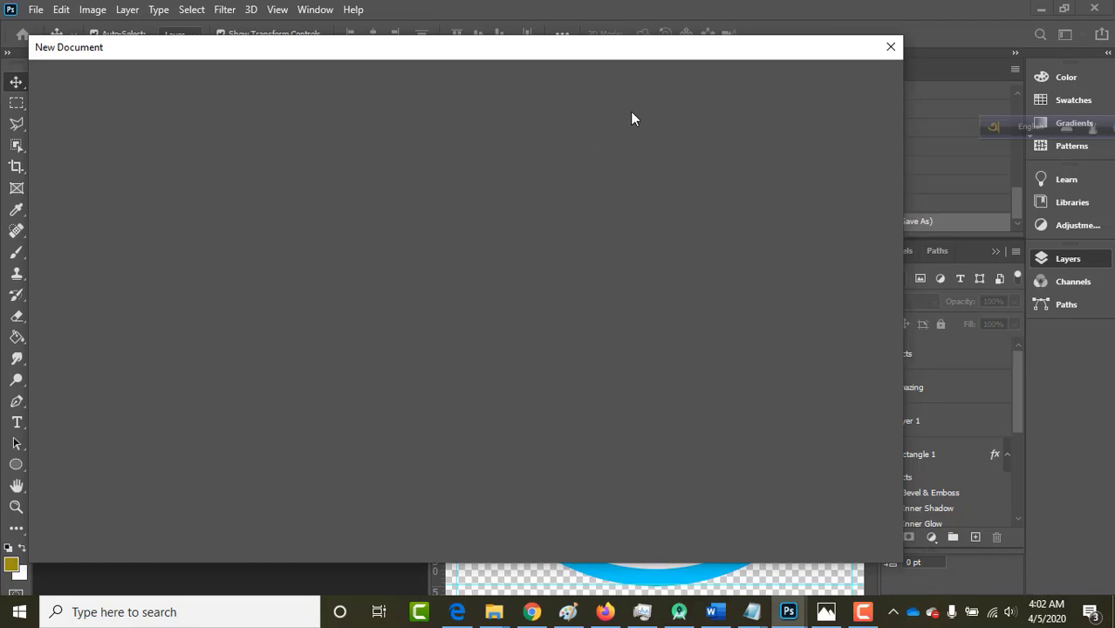
Create a 1024 × 500 pixel document with a White background.
drag(566, 56, 538, 55)
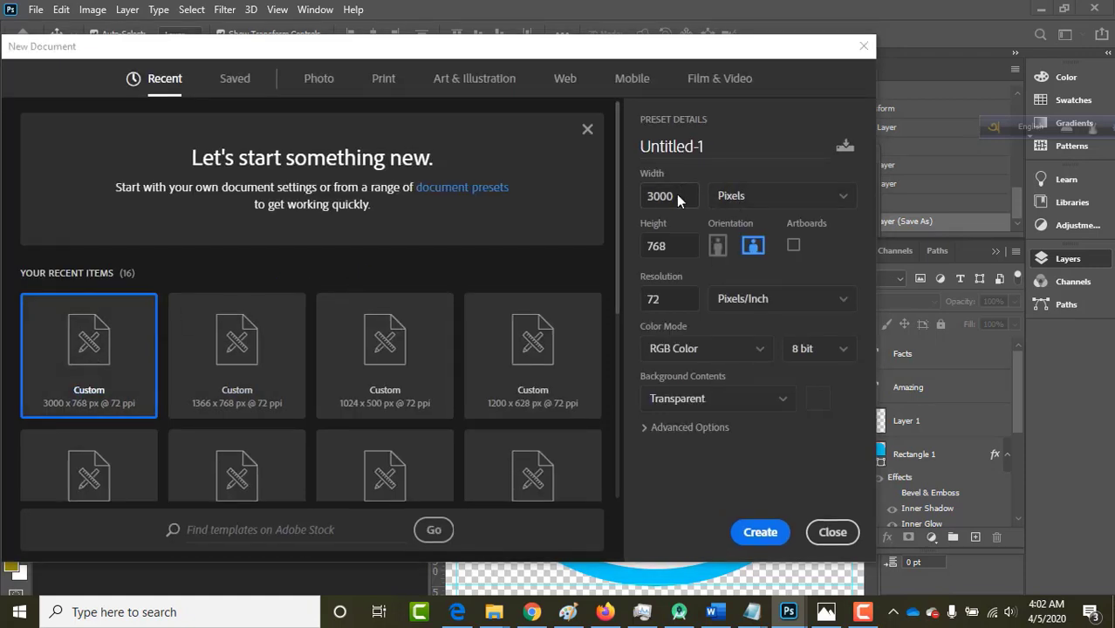
click(677, 195)
click(678, 197)
drag(679, 197, 645, 199)
text(1024)
drag(673, 247, 641, 250)
click(709, 400)
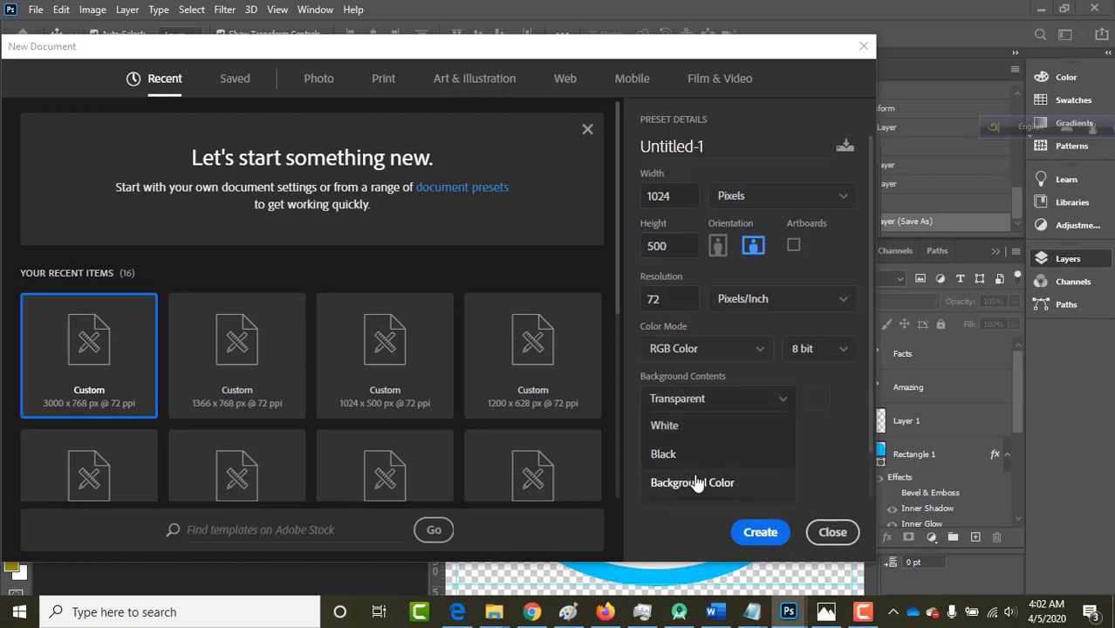
click(669, 426)
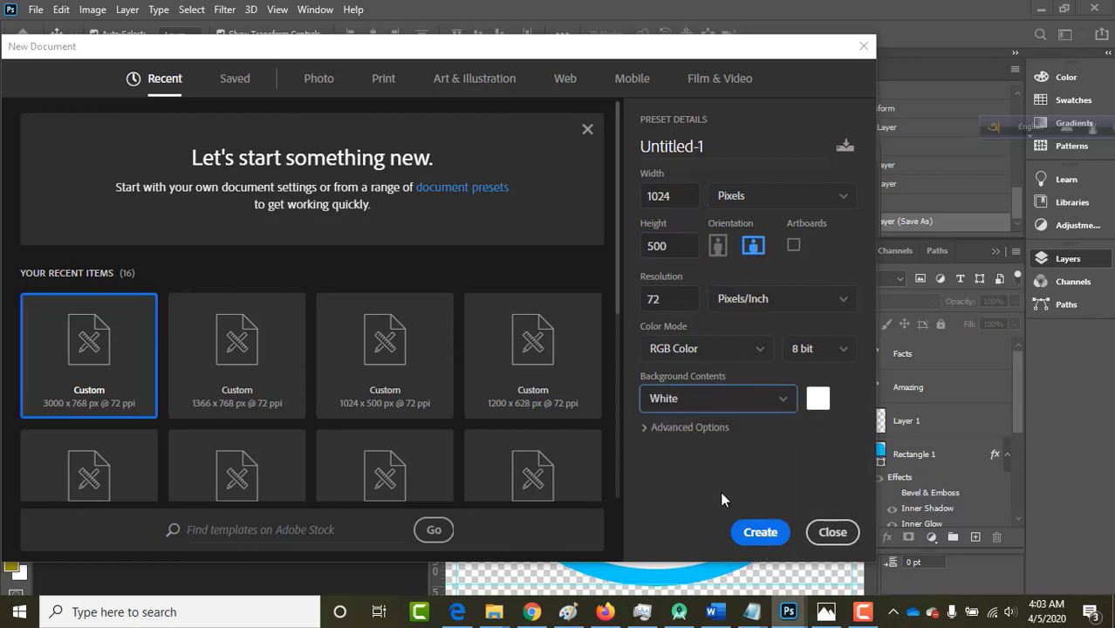
click(749, 529)
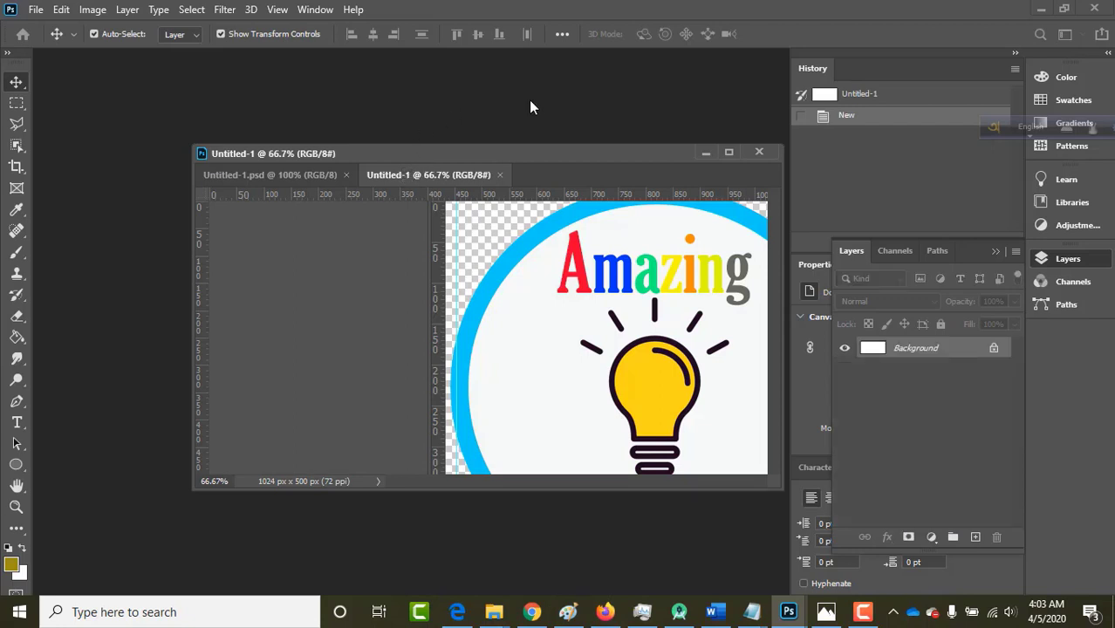
Float both documents and select Layer 1, Amazing, Facts, Ellipse 1 and Ellipse 1 copy.
drag(541, 107, 540, 106)
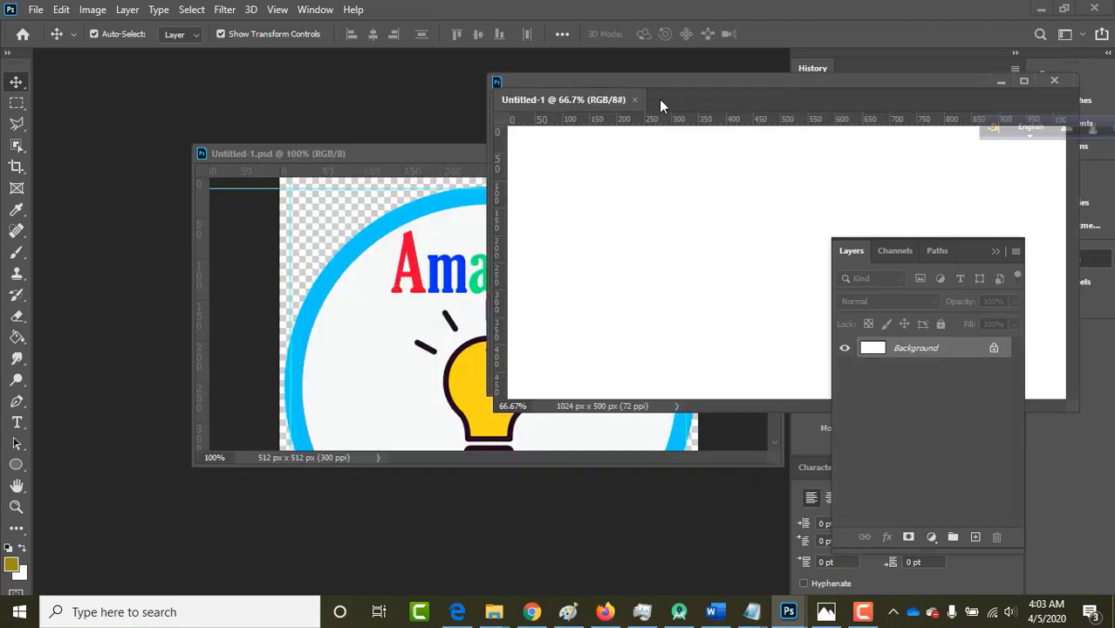
drag(676, 82, 182, 224)
click(376, 155)
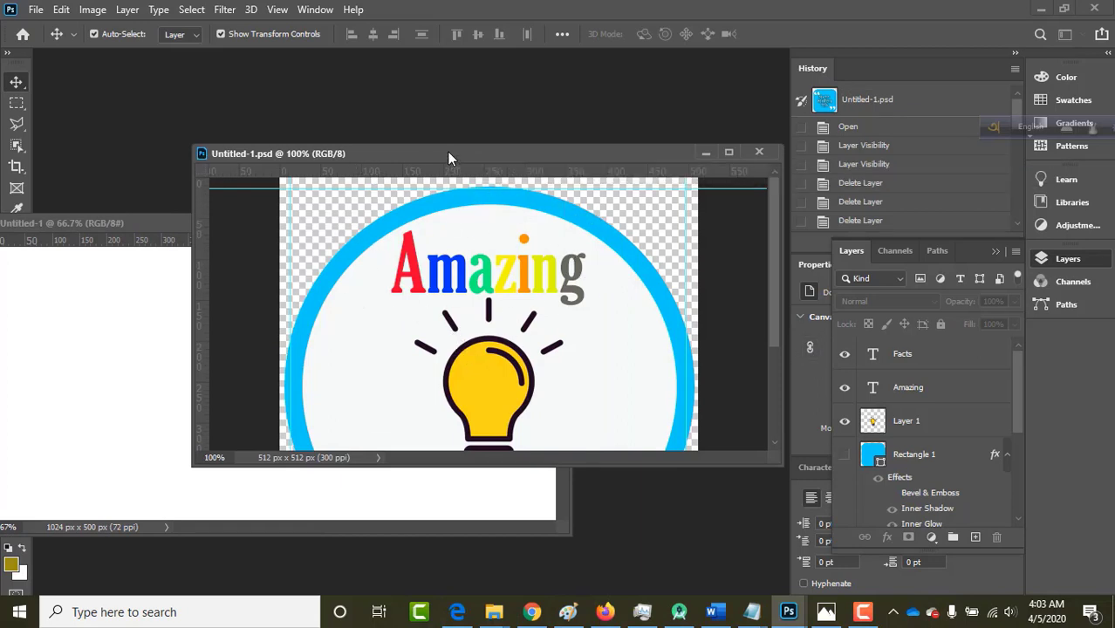
drag(447, 152, 487, 106)
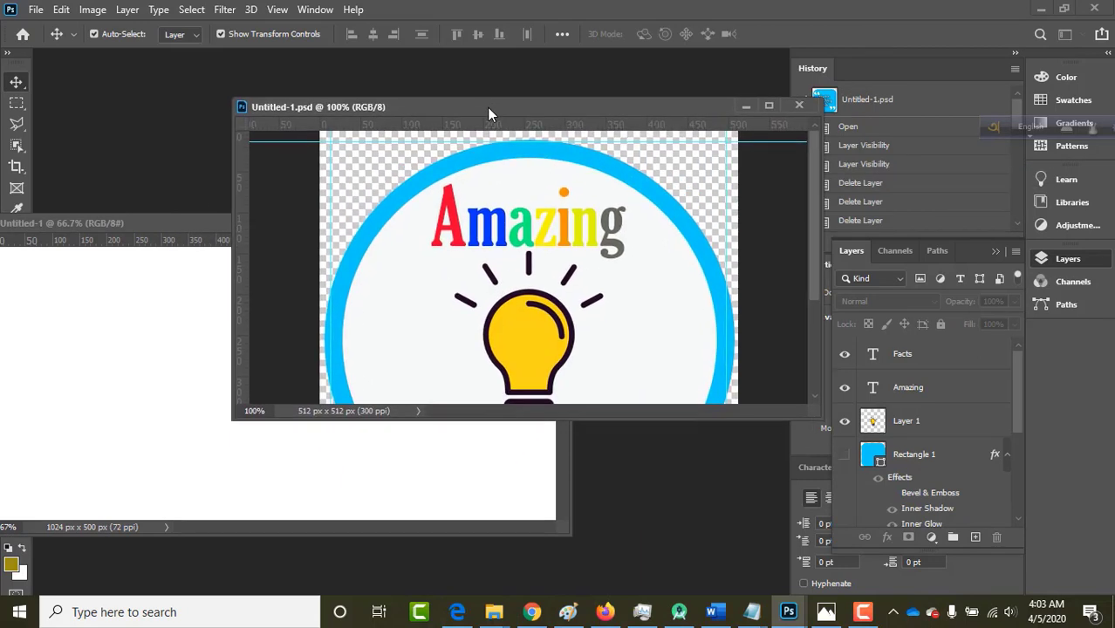
click(912, 432)
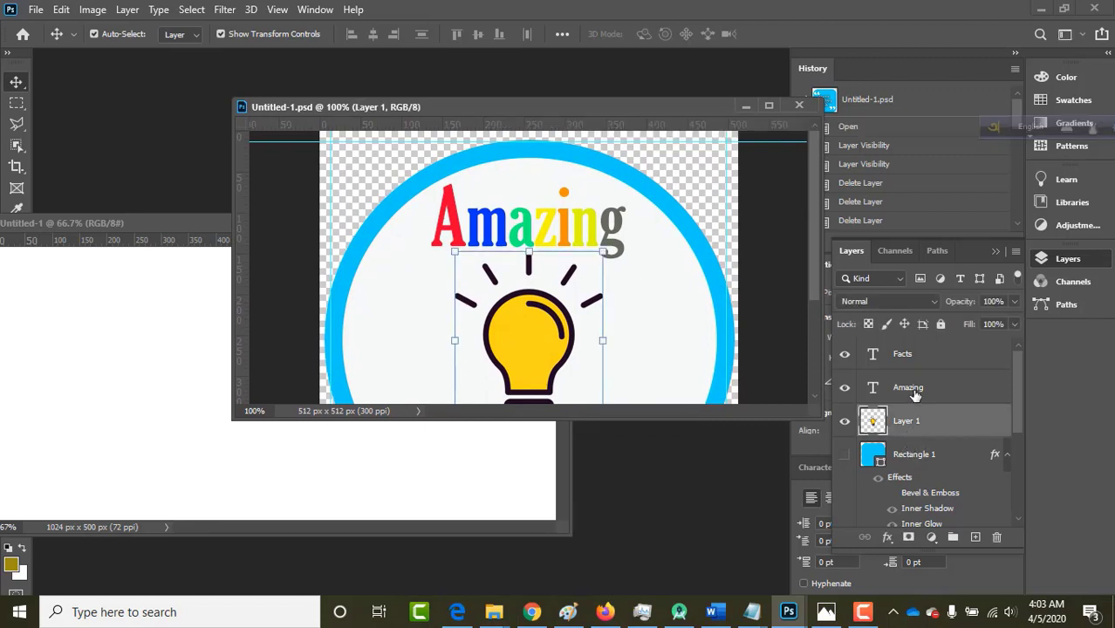
shift+click(914, 395)
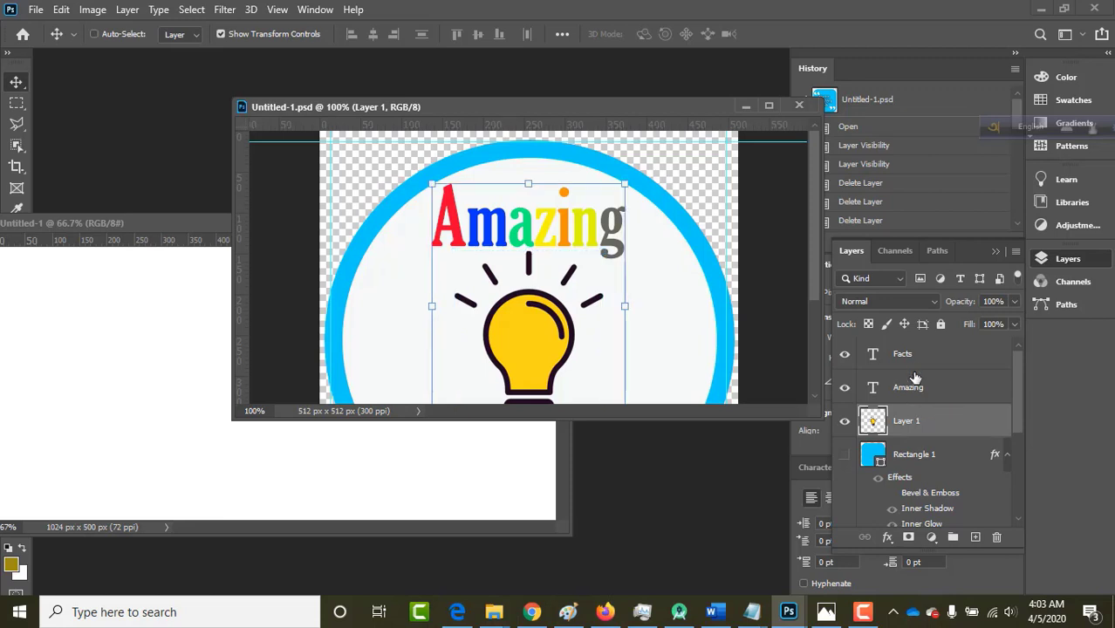
shift+click(913, 356)
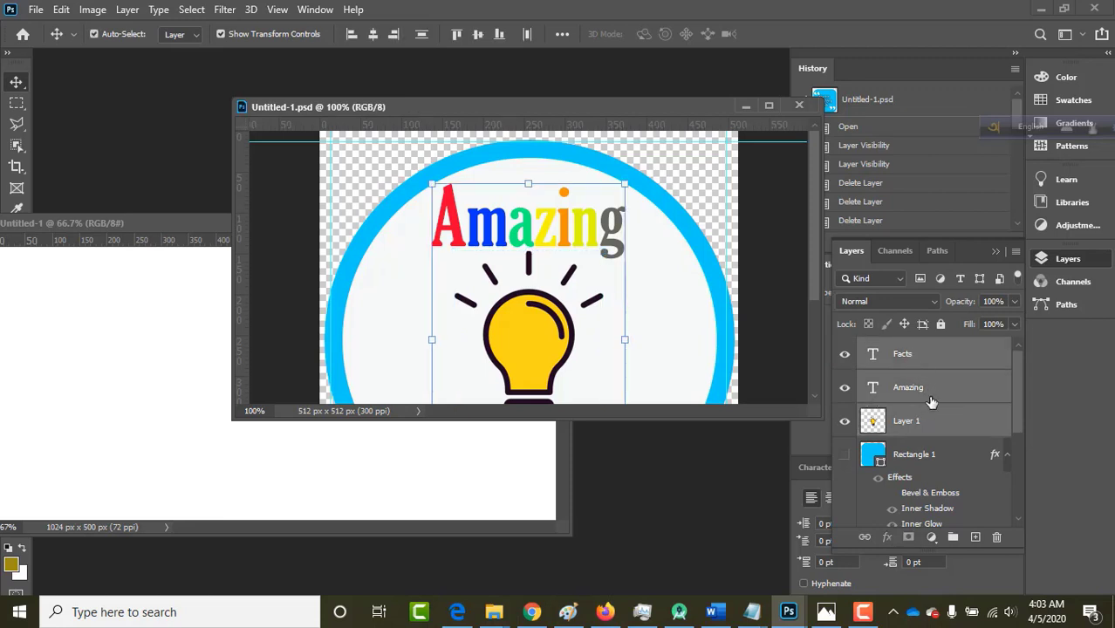
scroll(931, 401, down, 5)
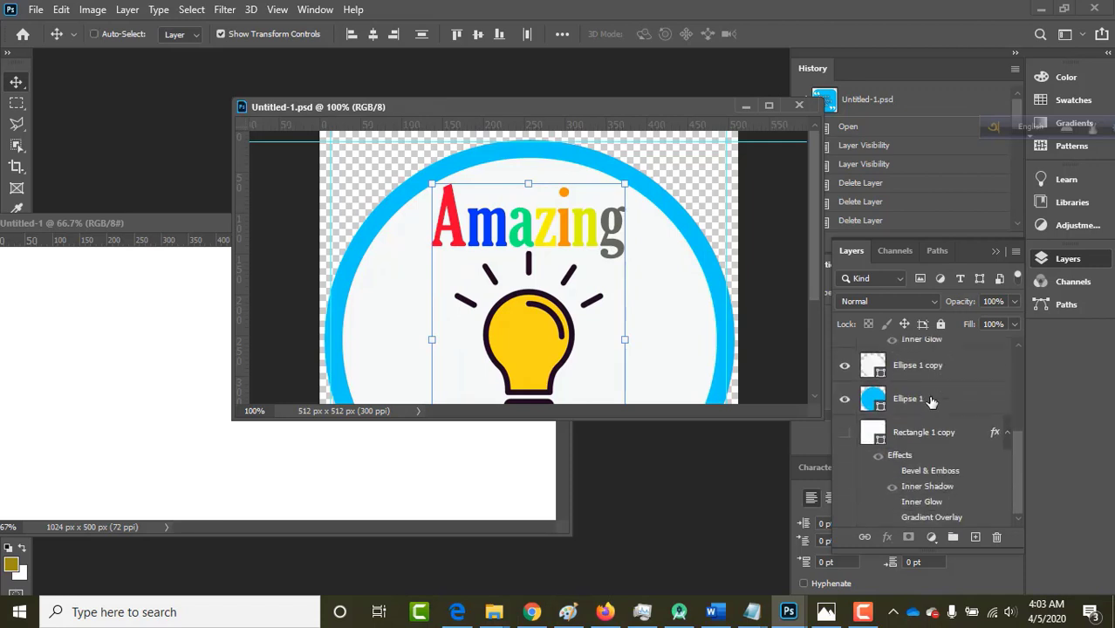
click(930, 400)
shift+click(933, 373)
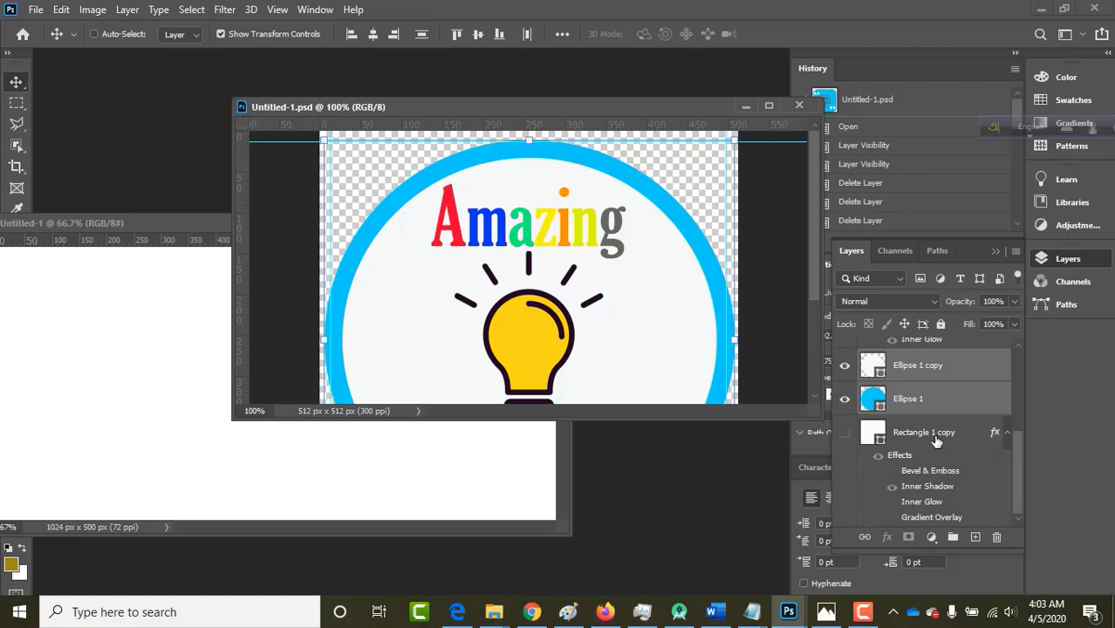
Copy the logo layers into the white 1024 × 500 document and centre them.
key(ctrl)
drag(489, 107, 572, 107)
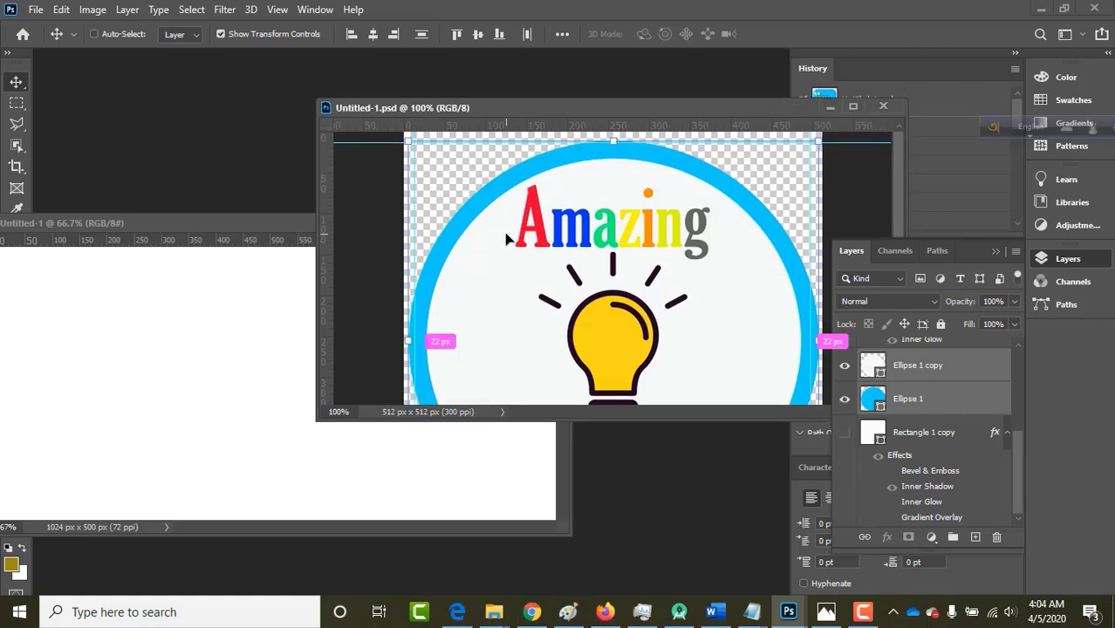
key(ctrl)
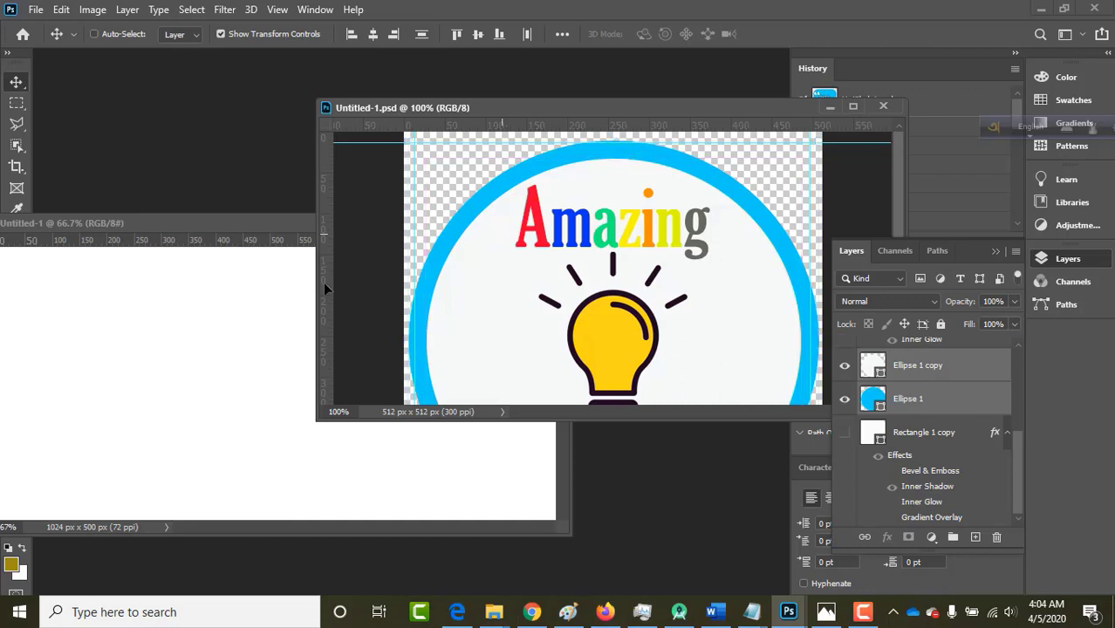
key(Left)
key(Left)
key(Left)
key(Left)
key(Left)
click(171, 350)
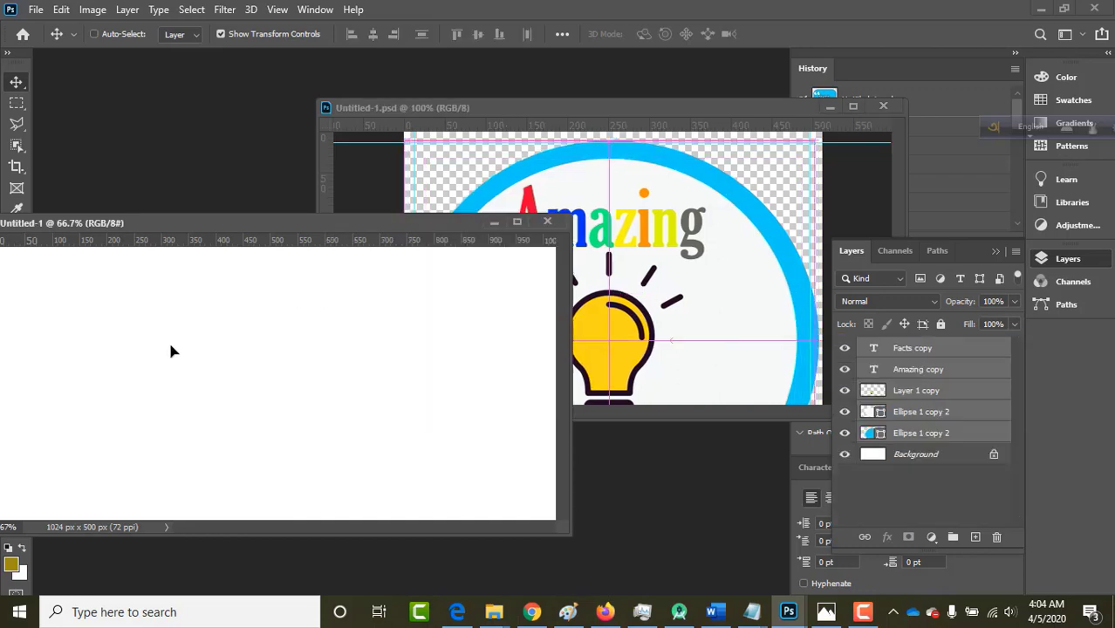
key(ctrl+v)
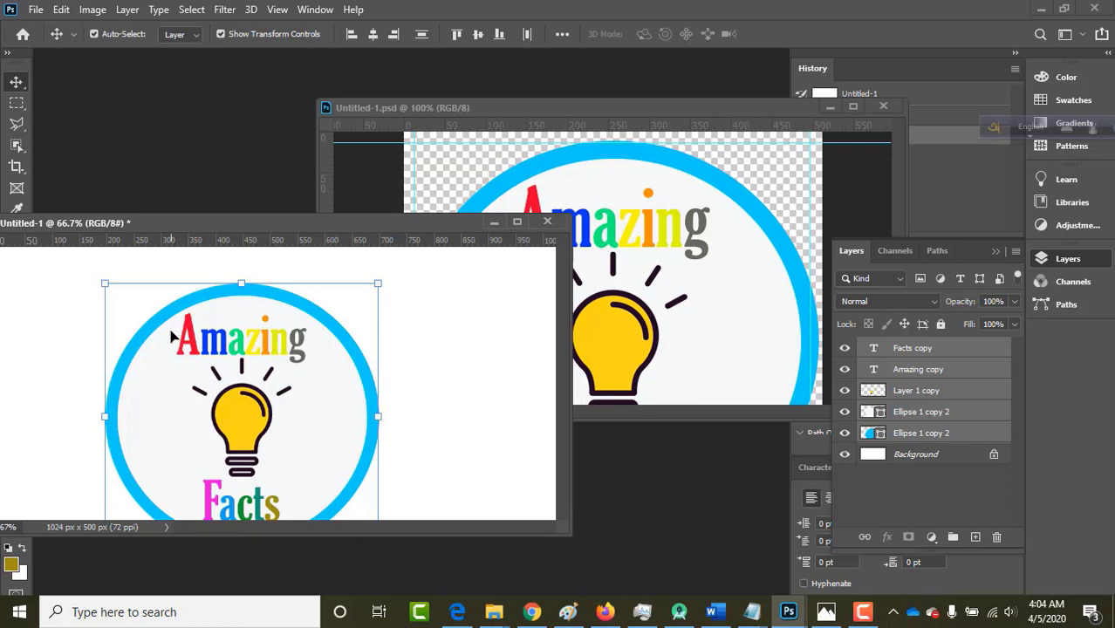
drag(222, 219, 403, 196)
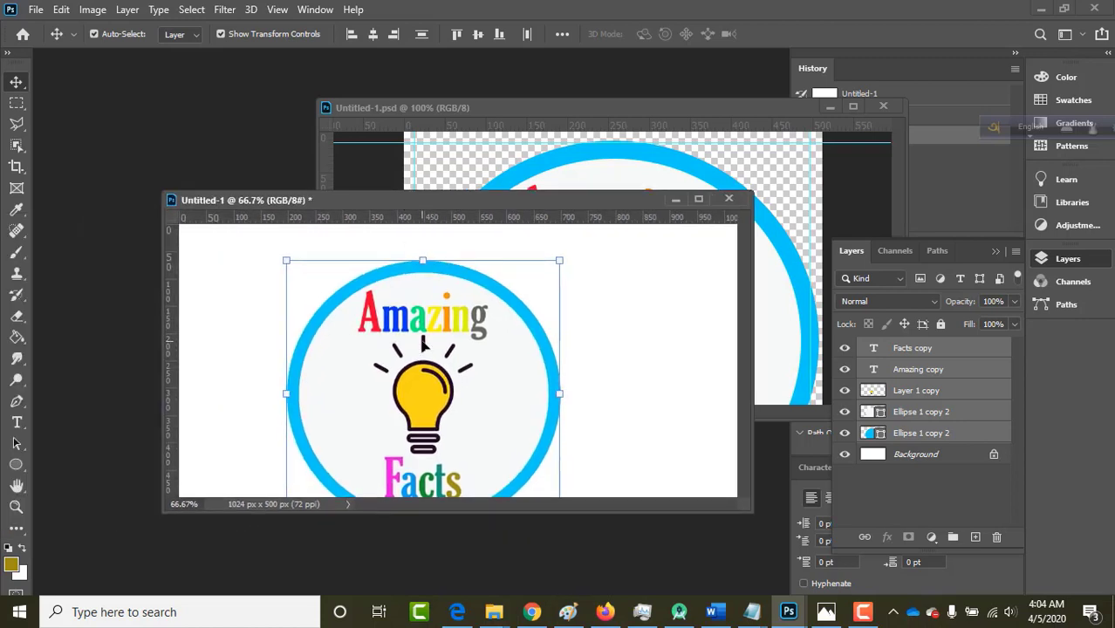
drag(420, 343, 454, 311)
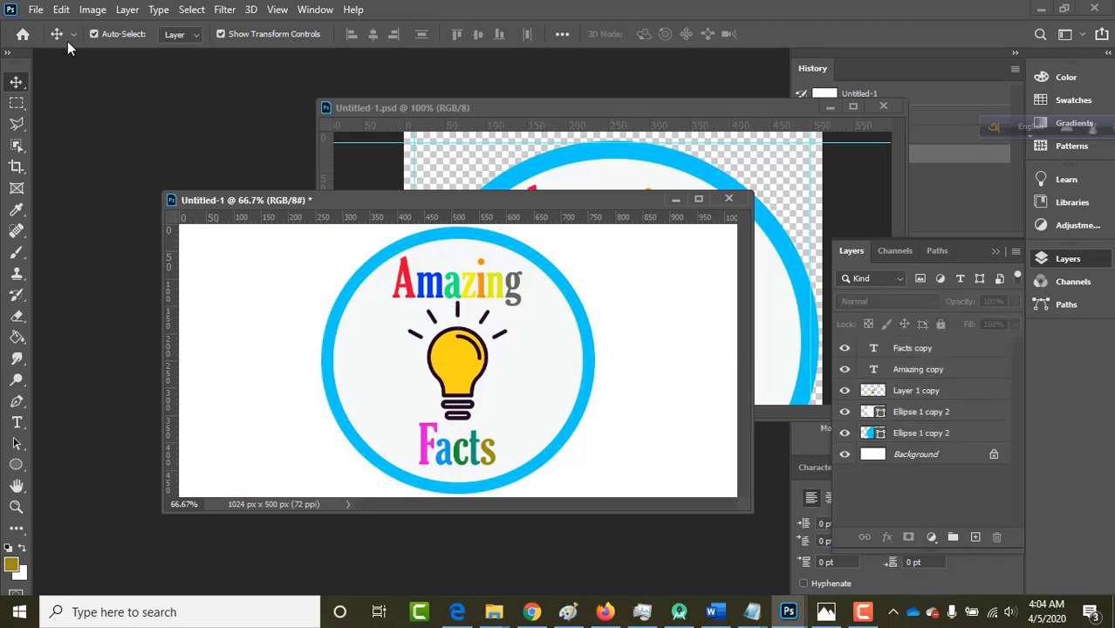
Save the banner to the Desktop as the PNG file 'cover' with default PNG options.
click(33, 11)
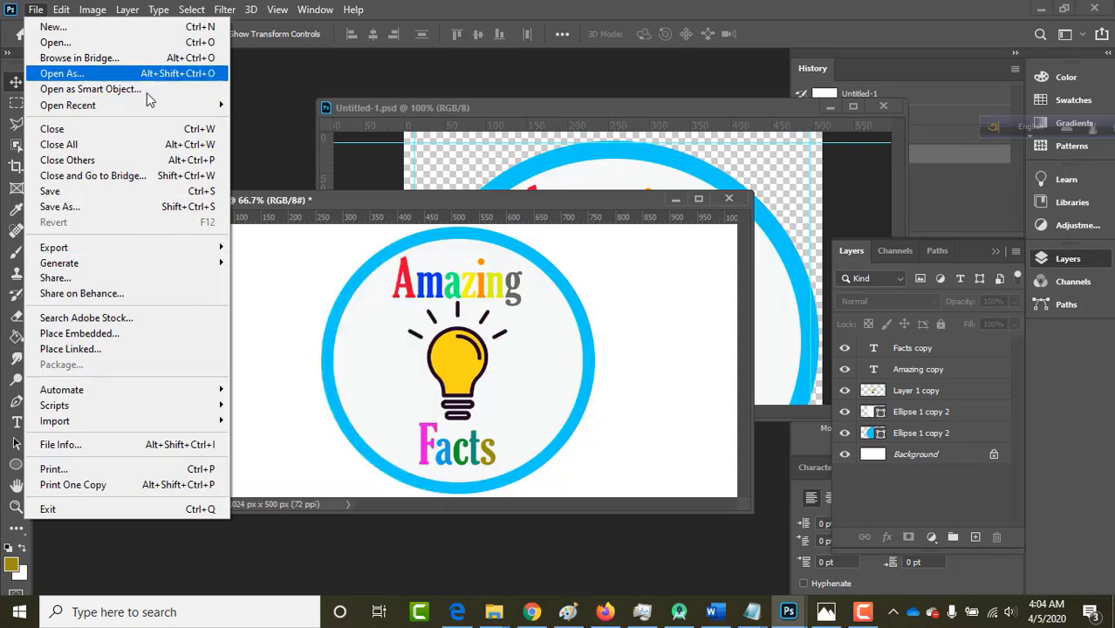
click(85, 211)
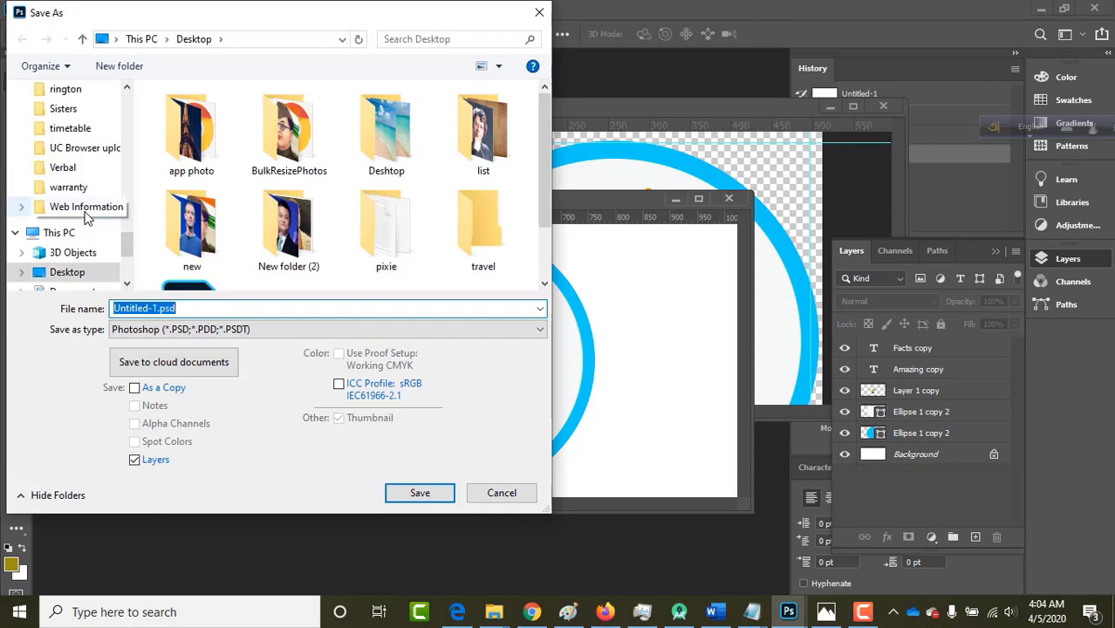
click(187, 328)
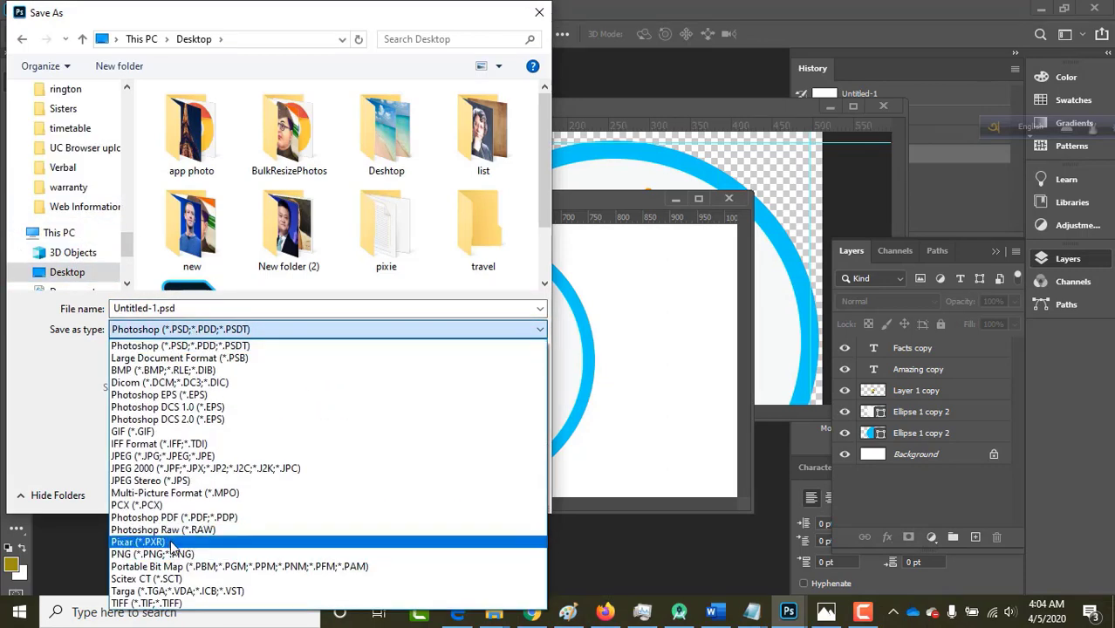
click(172, 554)
double_click(149, 307)
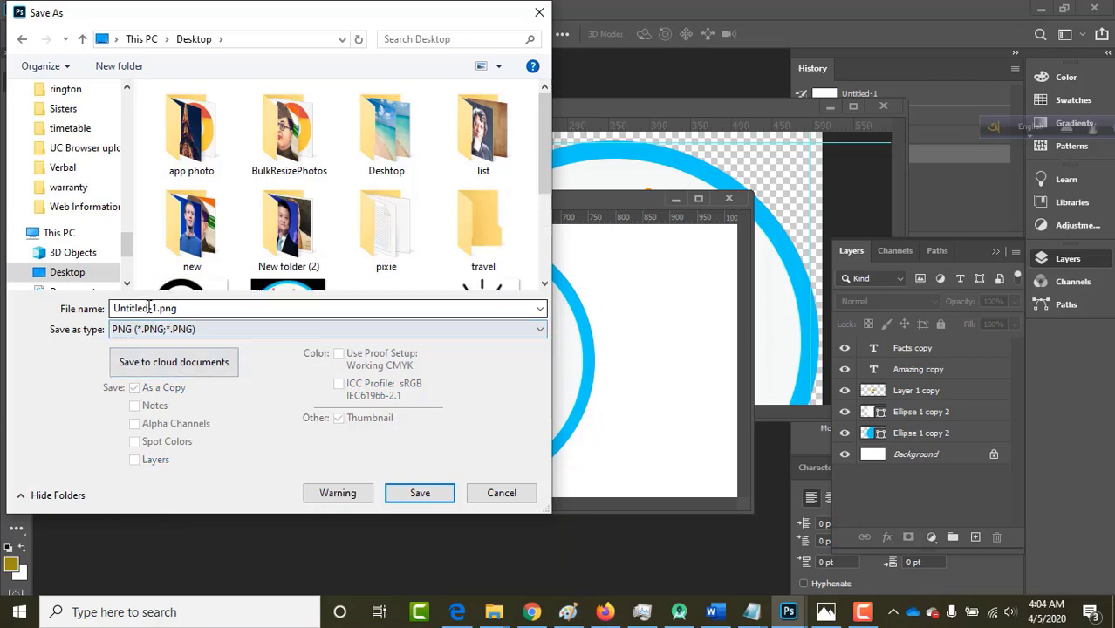
text(co)
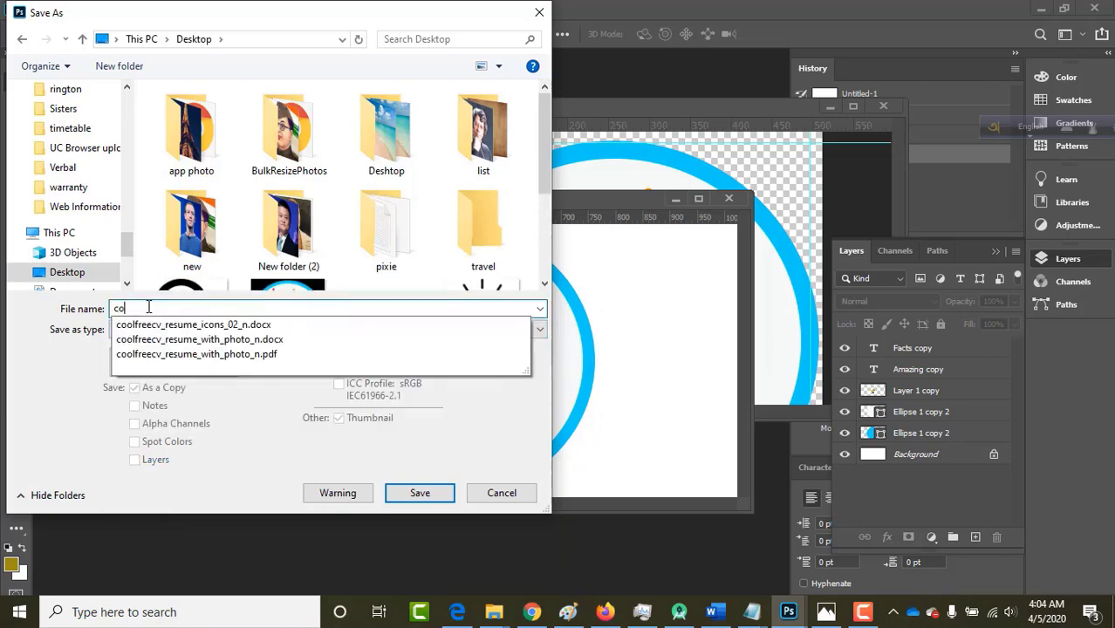
text(v)
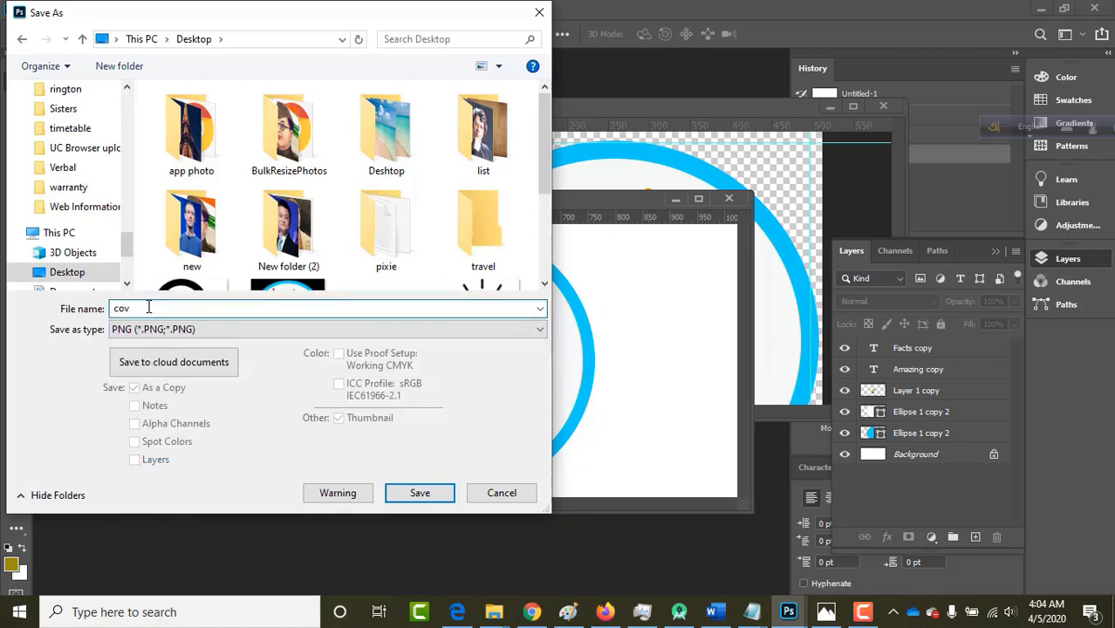
text(er)
key(Return)
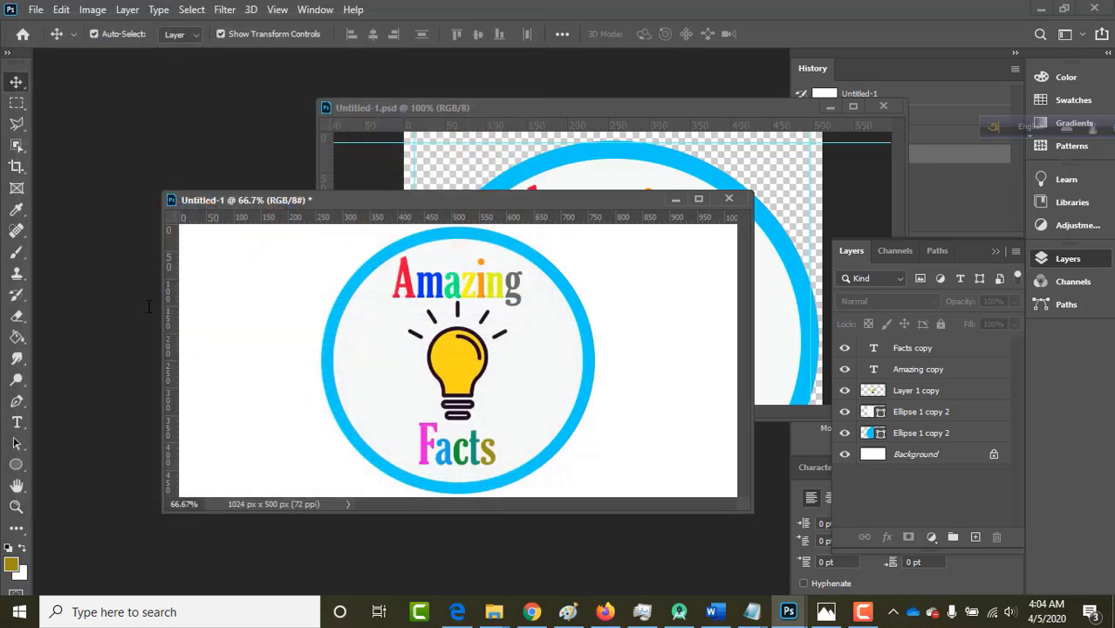
click(645, 172)
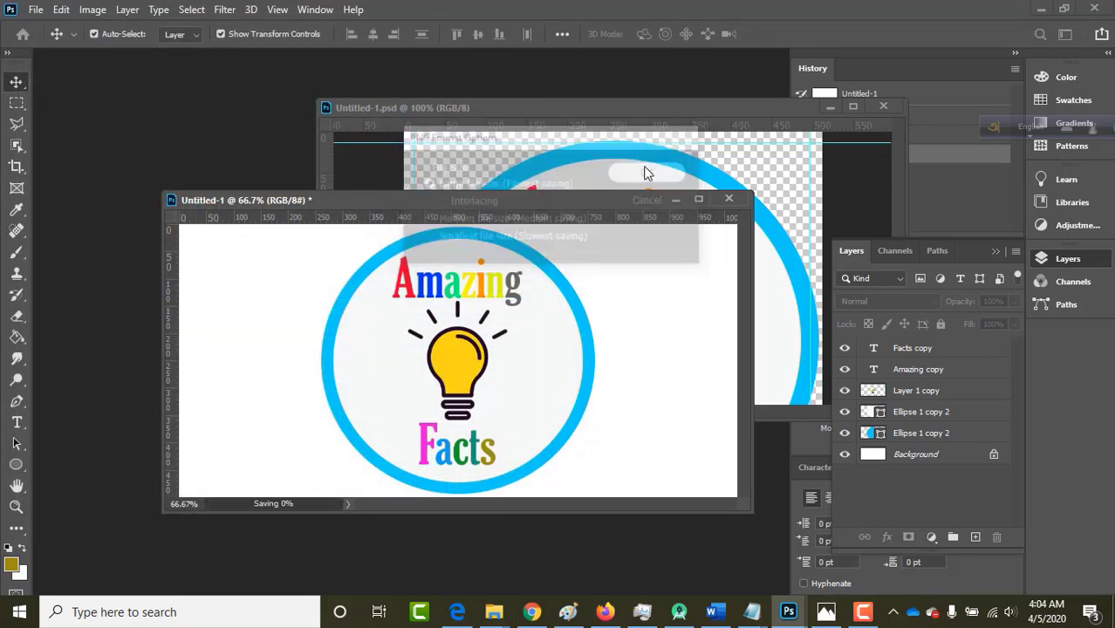
click(530, 613)
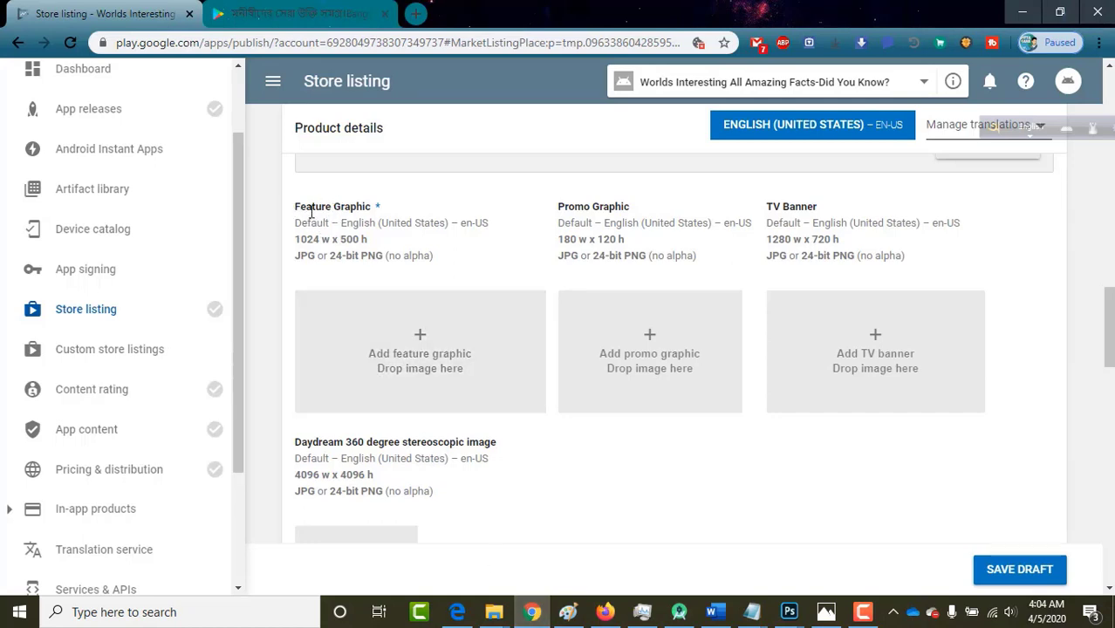
Upload cover.png from the Desktop as the store listing's feature graphic.
click(395, 346)
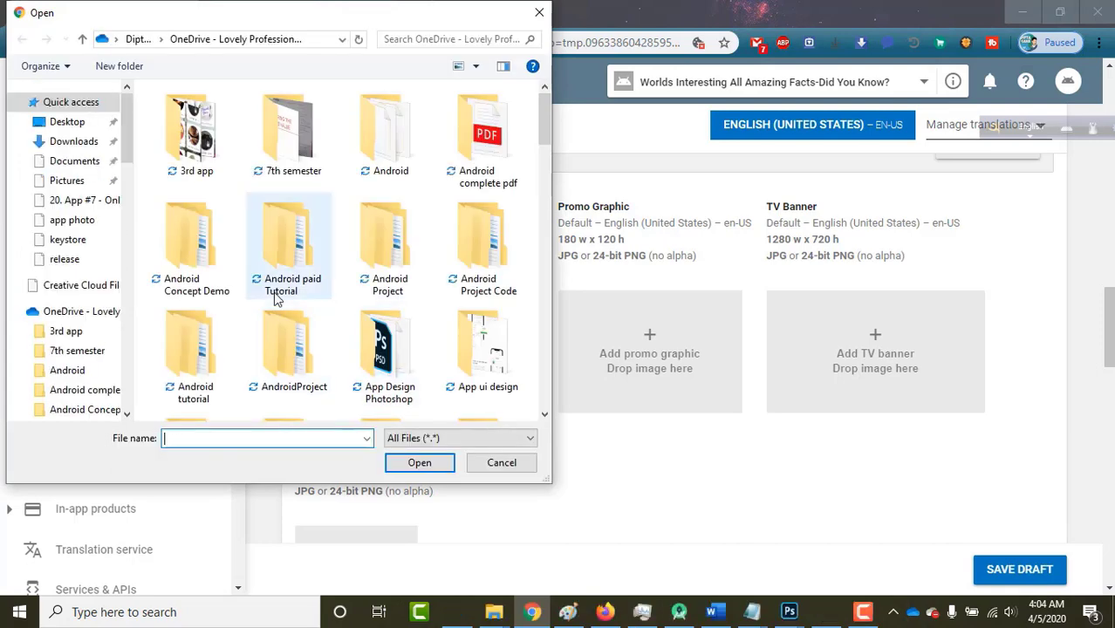
scroll(275, 299, down, 1)
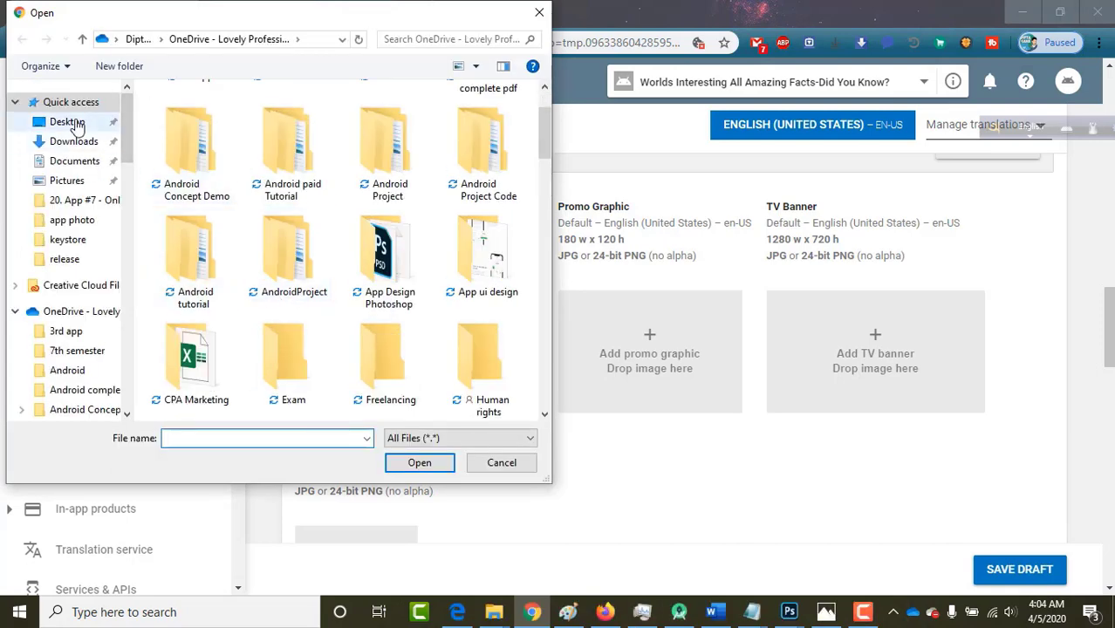
click(70, 122)
scroll(288, 342, down, 3)
scroll(288, 342, up, 5)
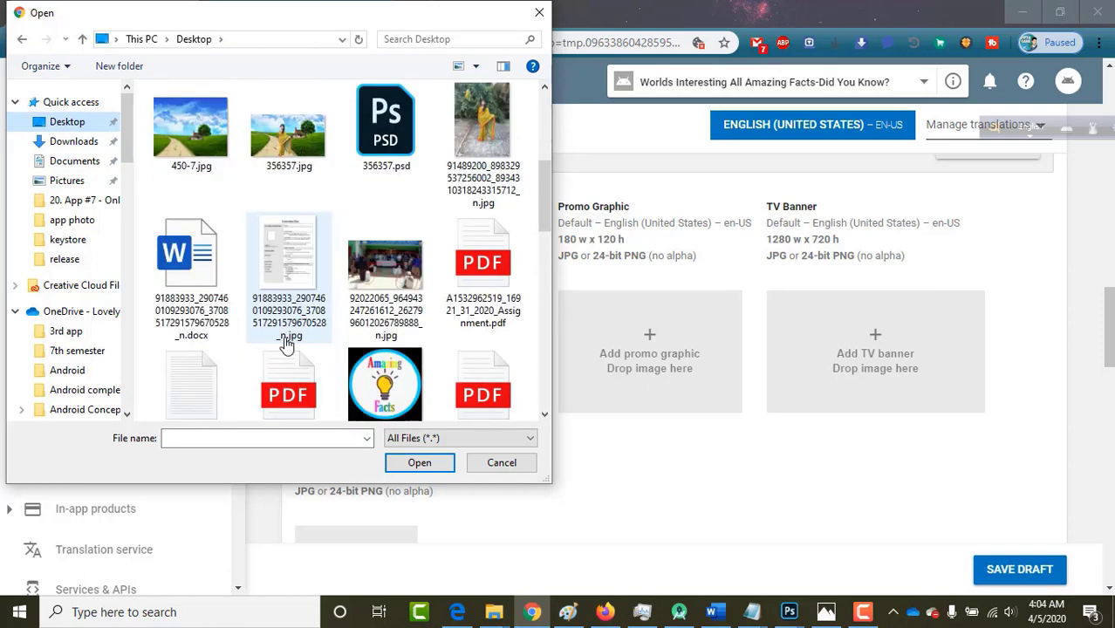
scroll(288, 342, down, 5)
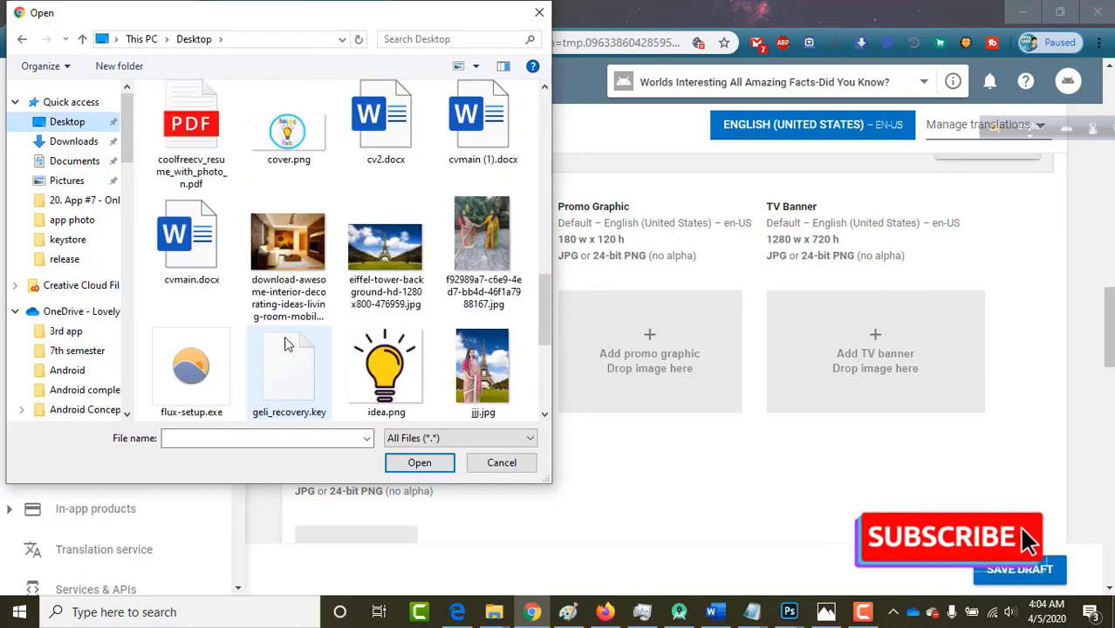
click(288, 131)
click(419, 463)
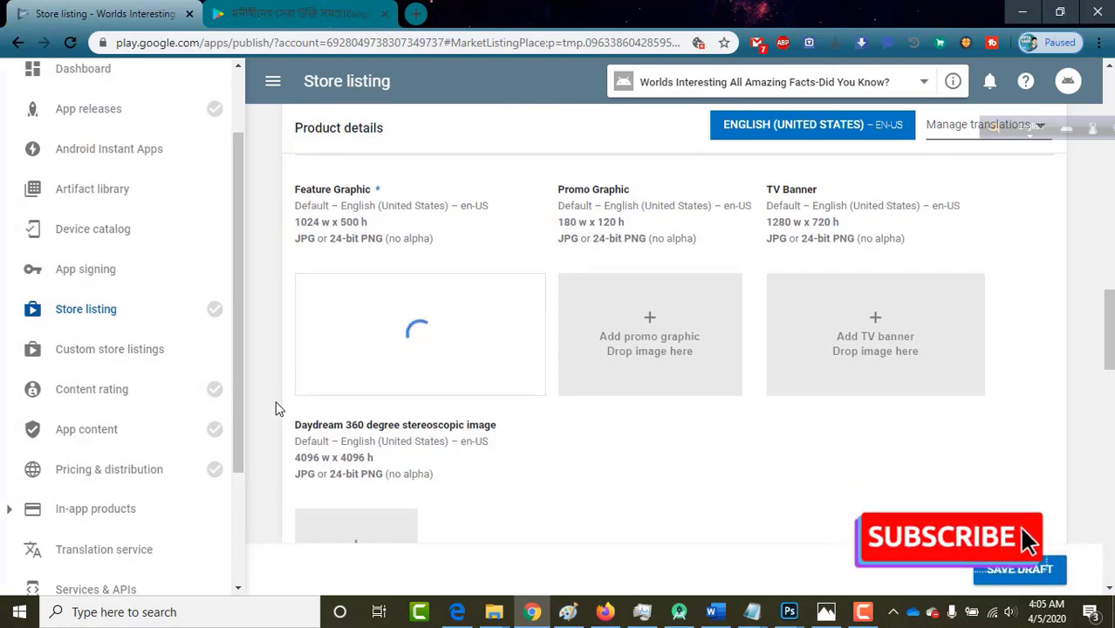
scroll(277, 403, down, 3)
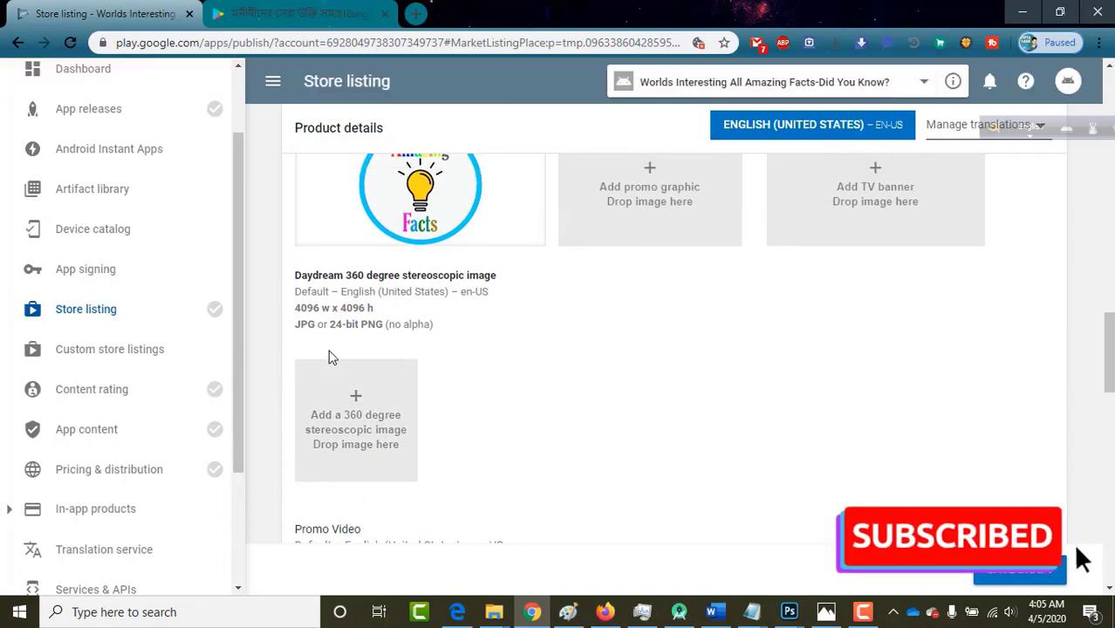
scroll(476, 277, up, 3)
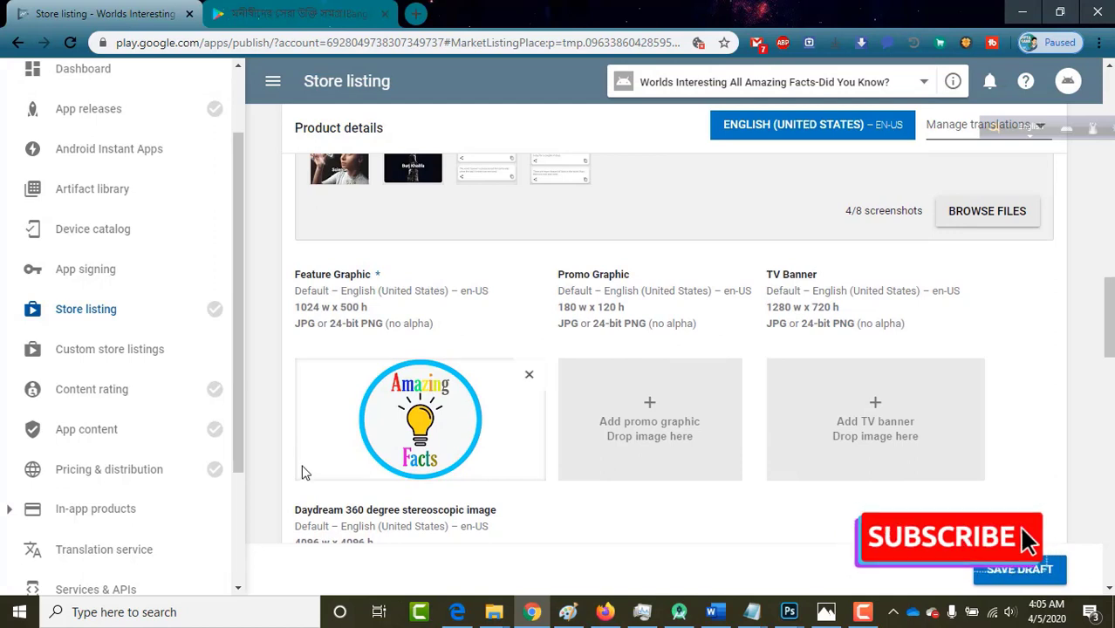
scroll(299, 471, down, 3)
scroll(481, 303, down, 4)
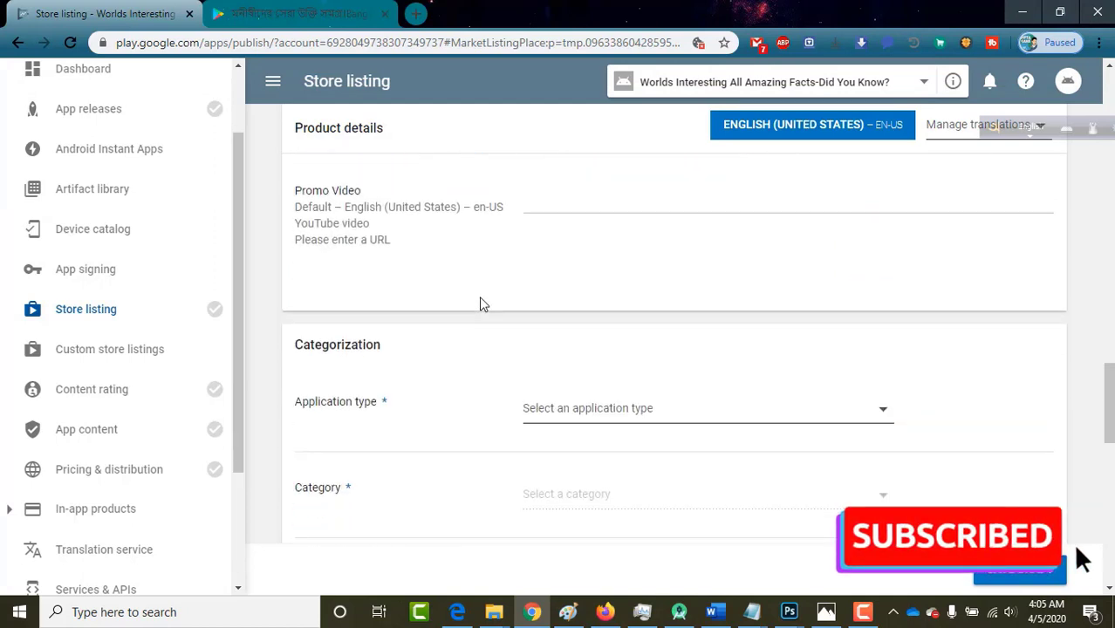
scroll(406, 271, up, 2)
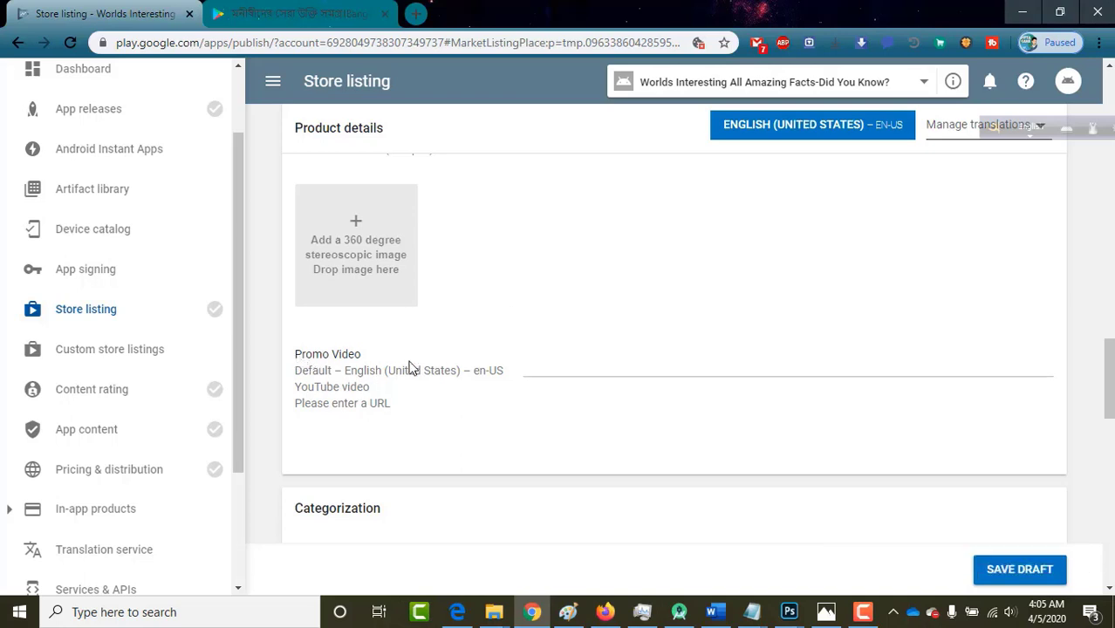
click(553, 364)
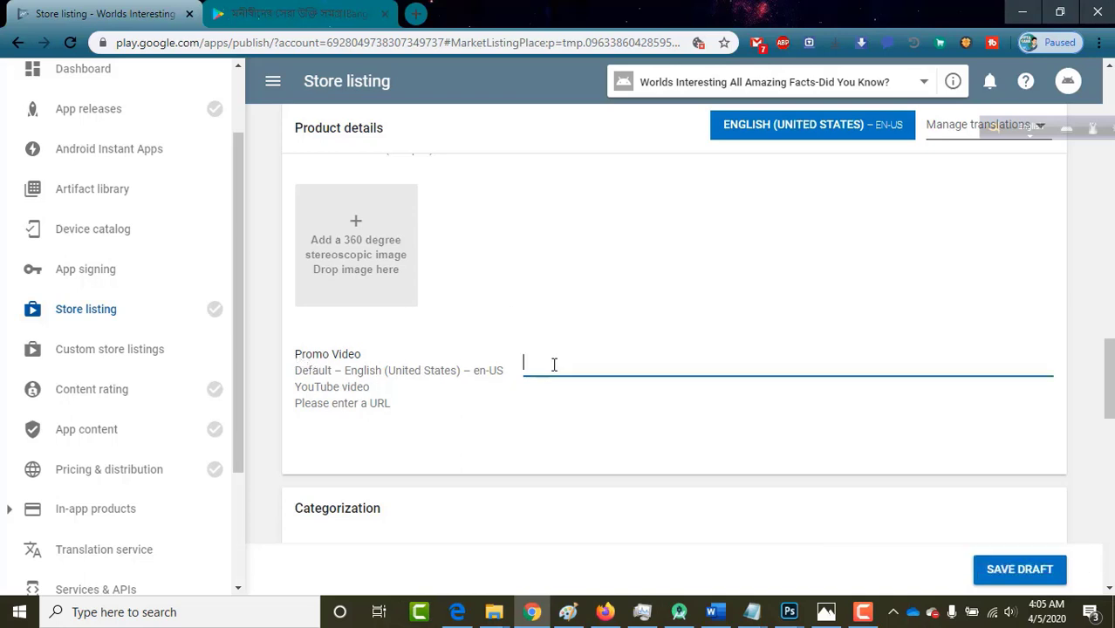
scroll(553, 364, down, 1)
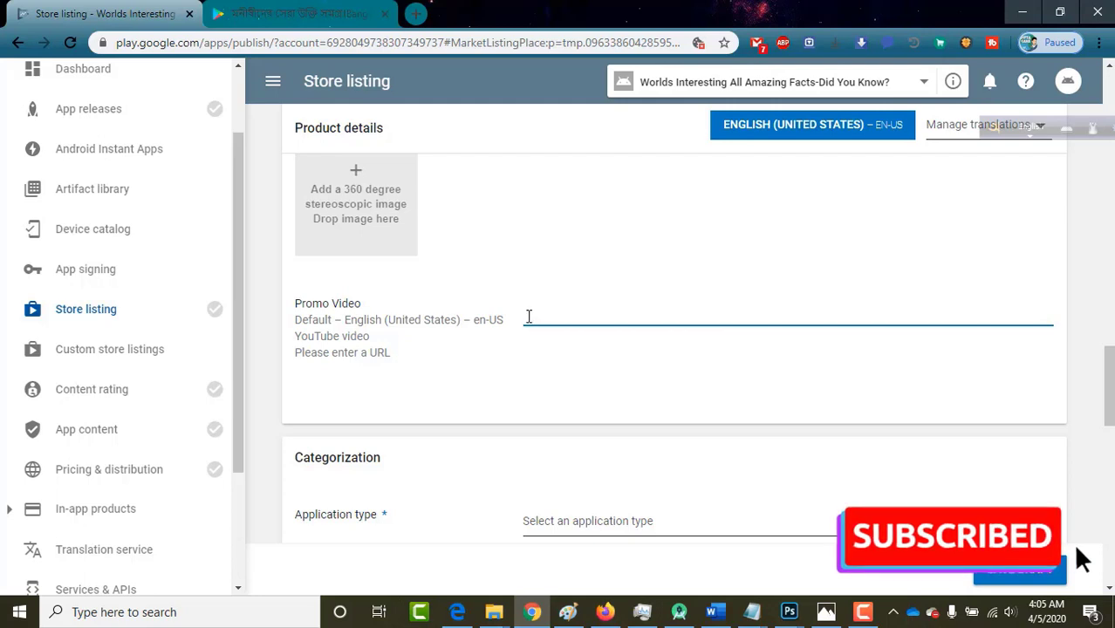
scroll(423, 496, down, 2)
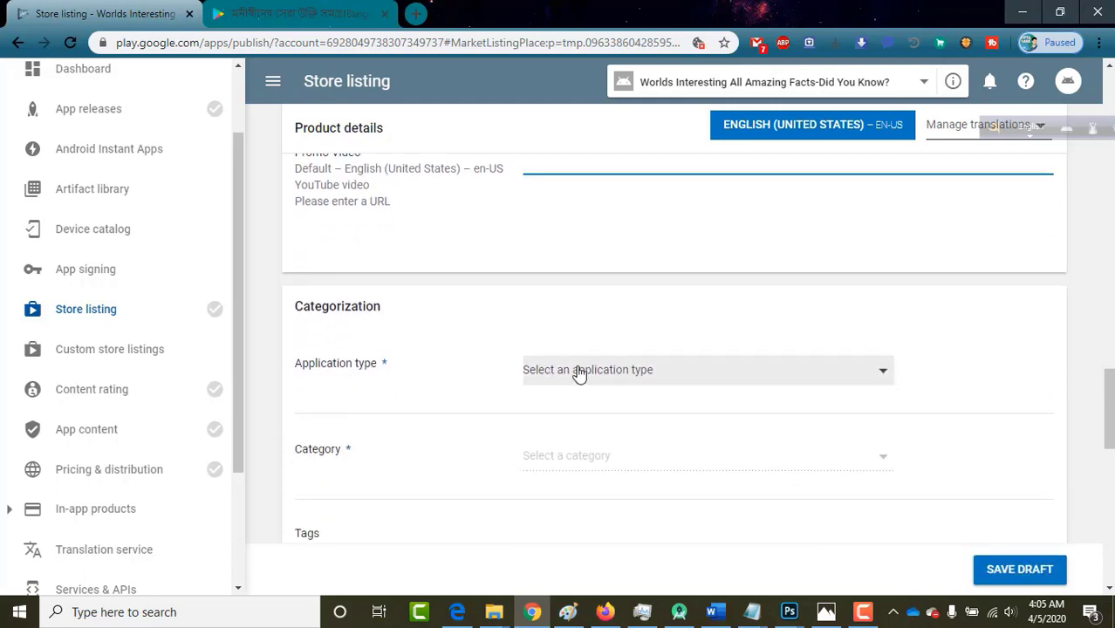
Set the app's Application type to Applications.
click(578, 372)
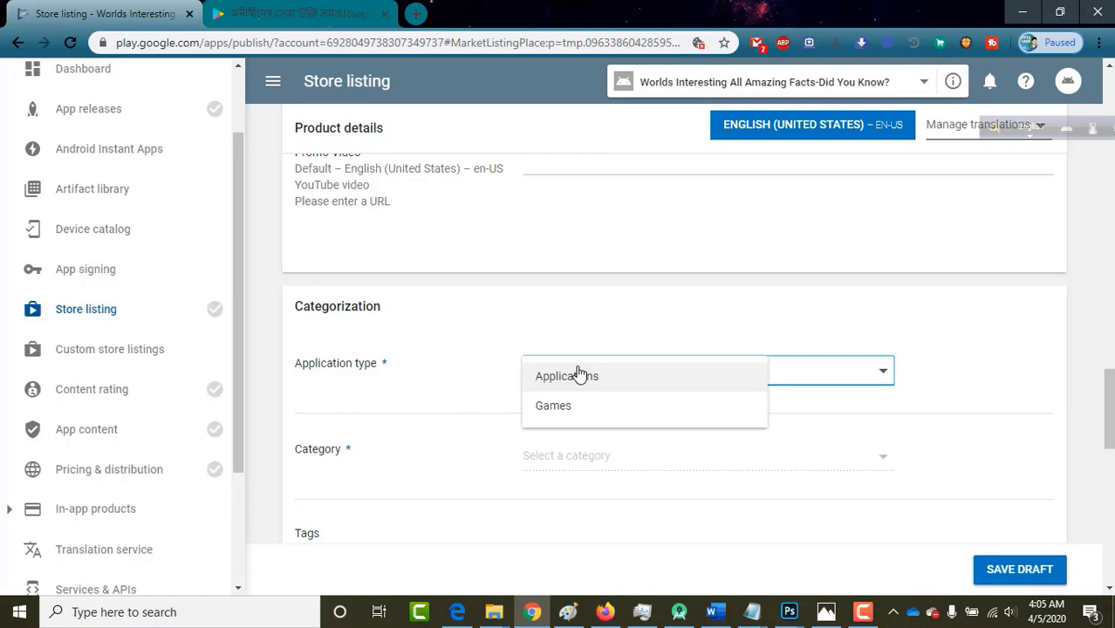
click(578, 375)
scroll(450, 415, down, 2)
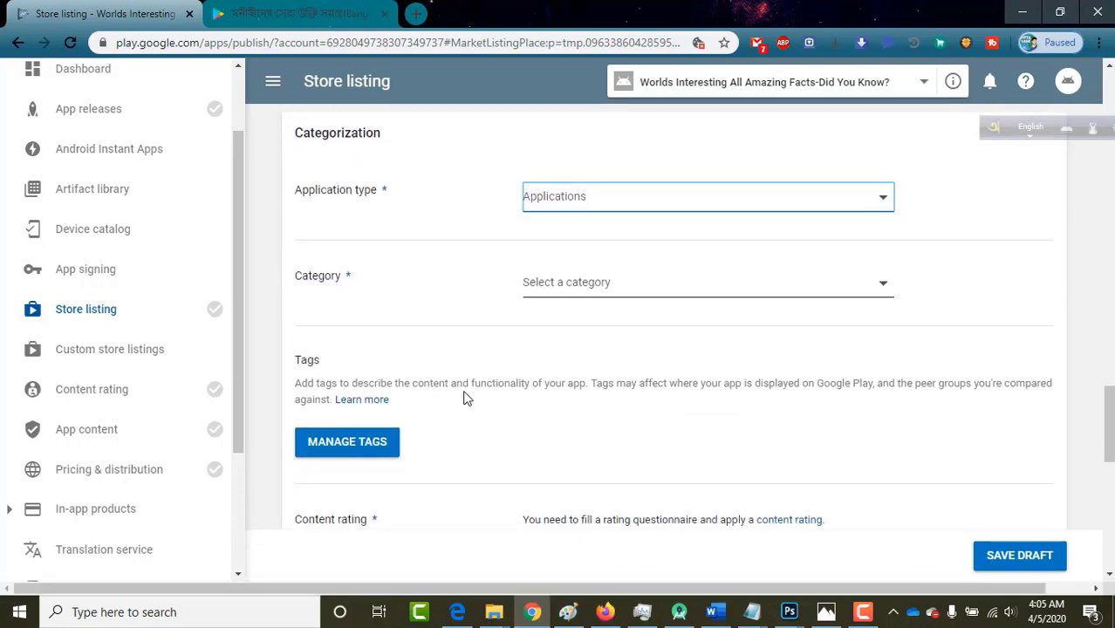
Choose Education as the app's store listing Category.
click(591, 293)
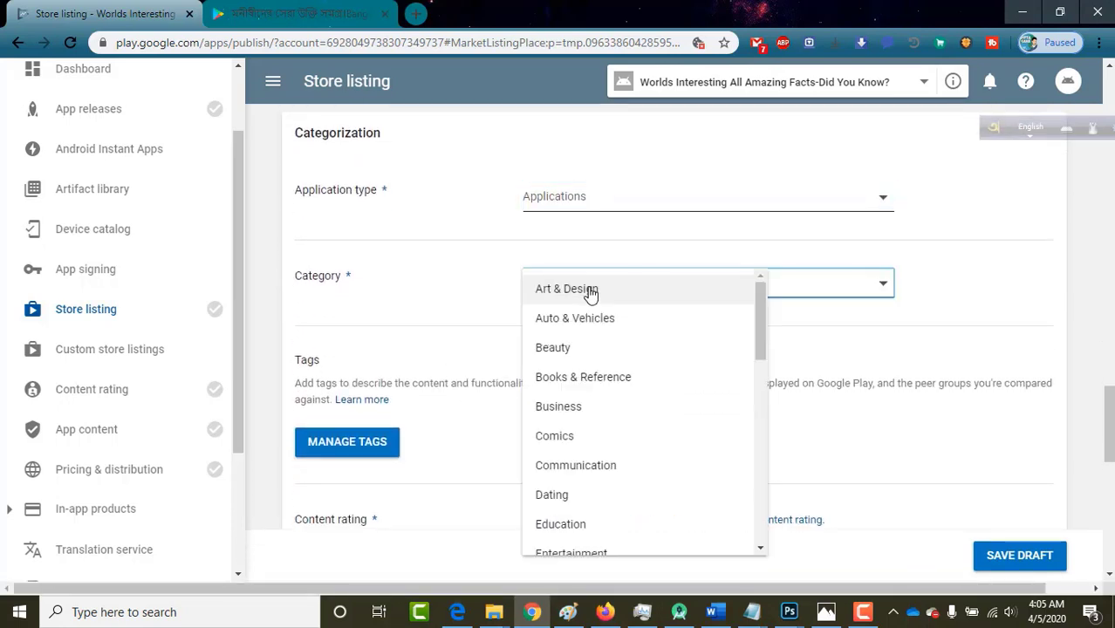
click(297, 196)
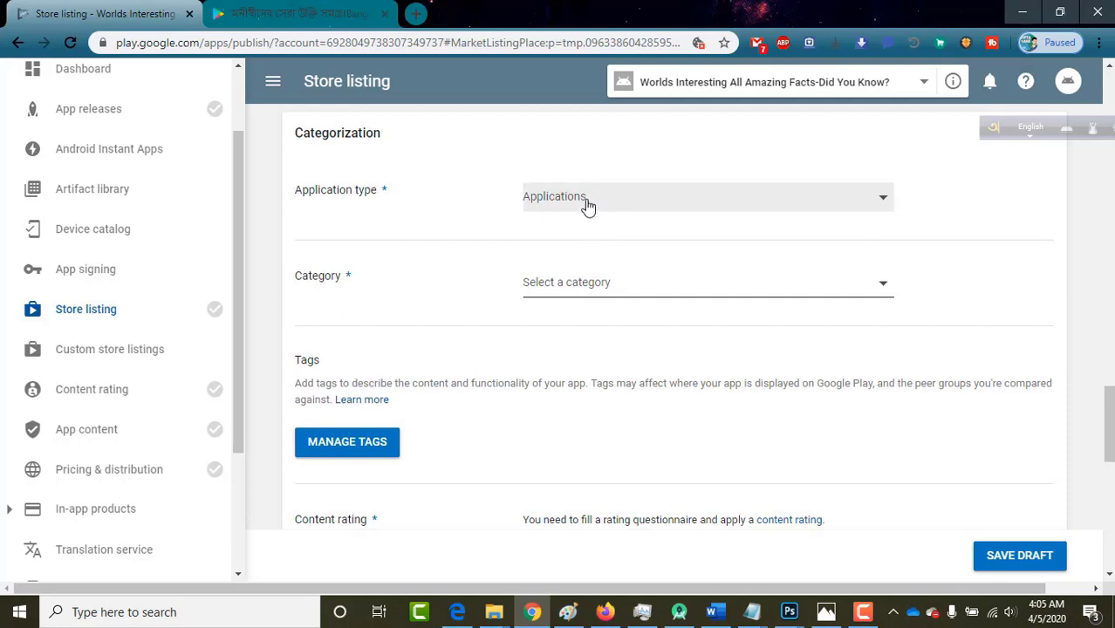
click(566, 299)
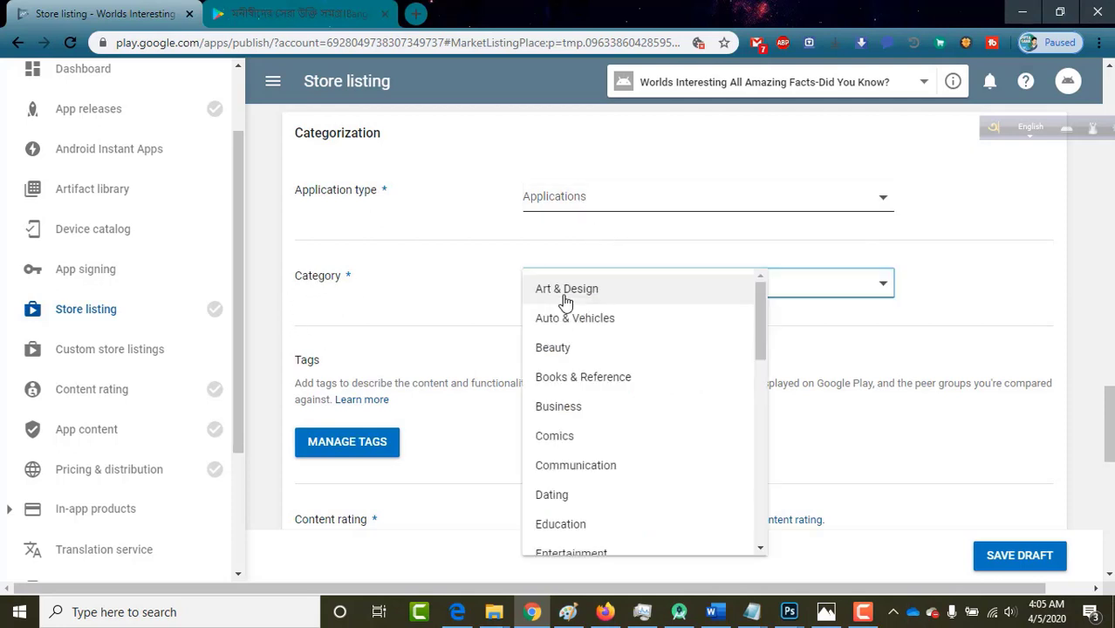
scroll(600, 455, down, 3)
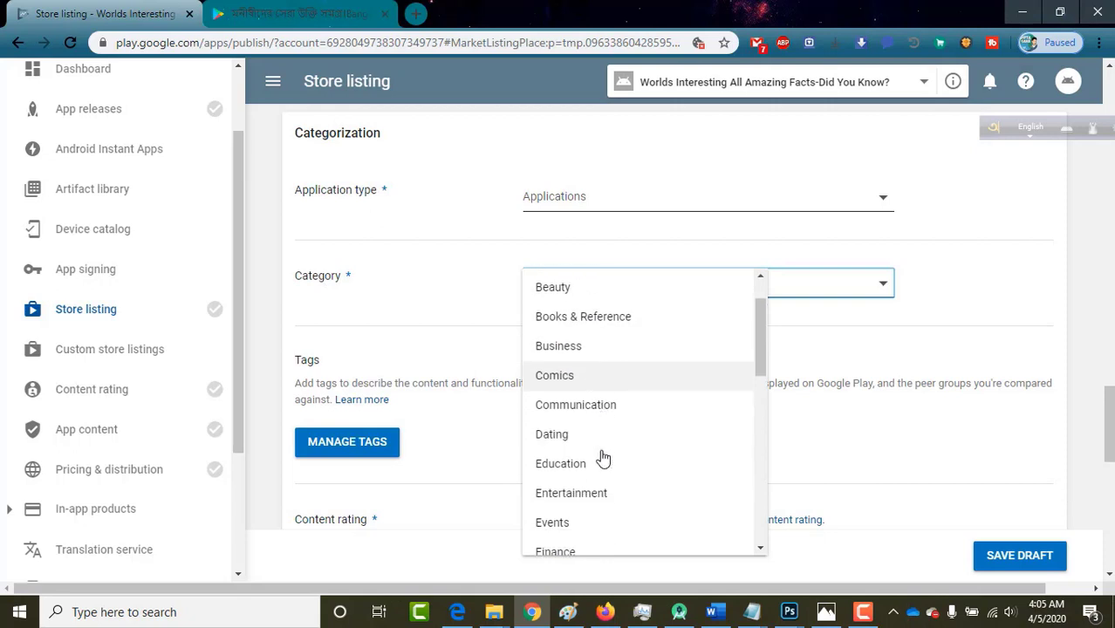
scroll(600, 455, down, 1)
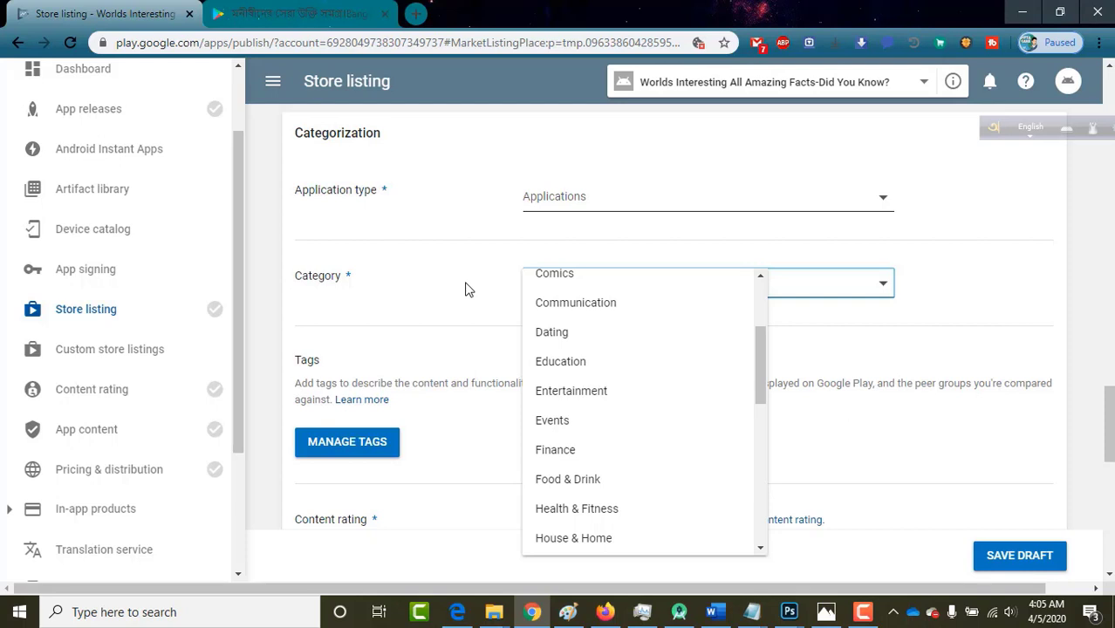
scroll(613, 386, up, 1)
click(598, 385)
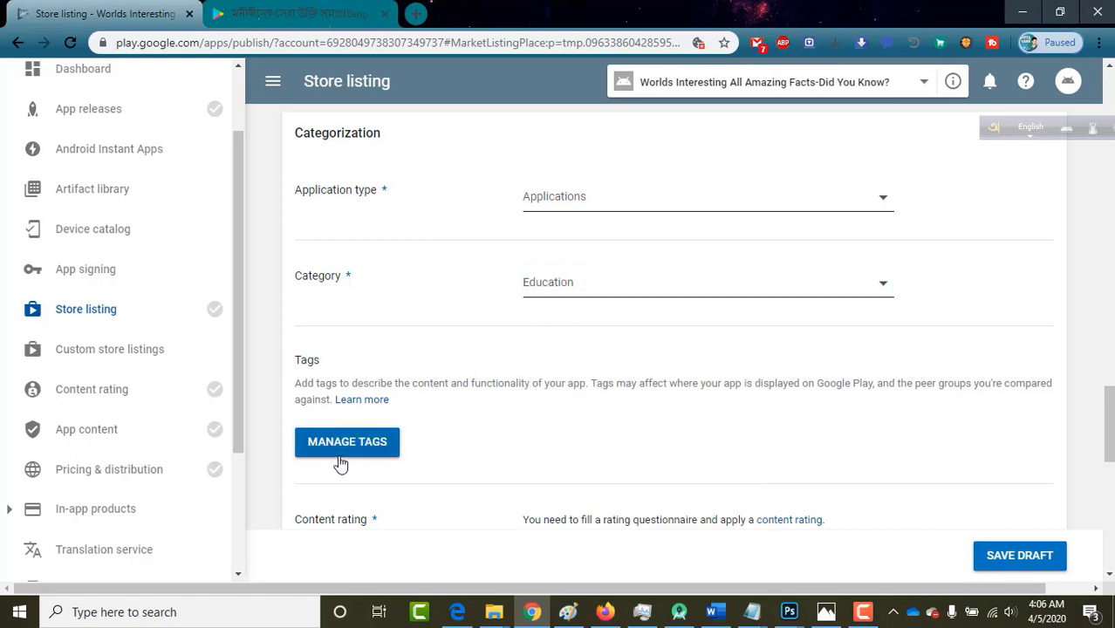
scroll(488, 432, down, 2)
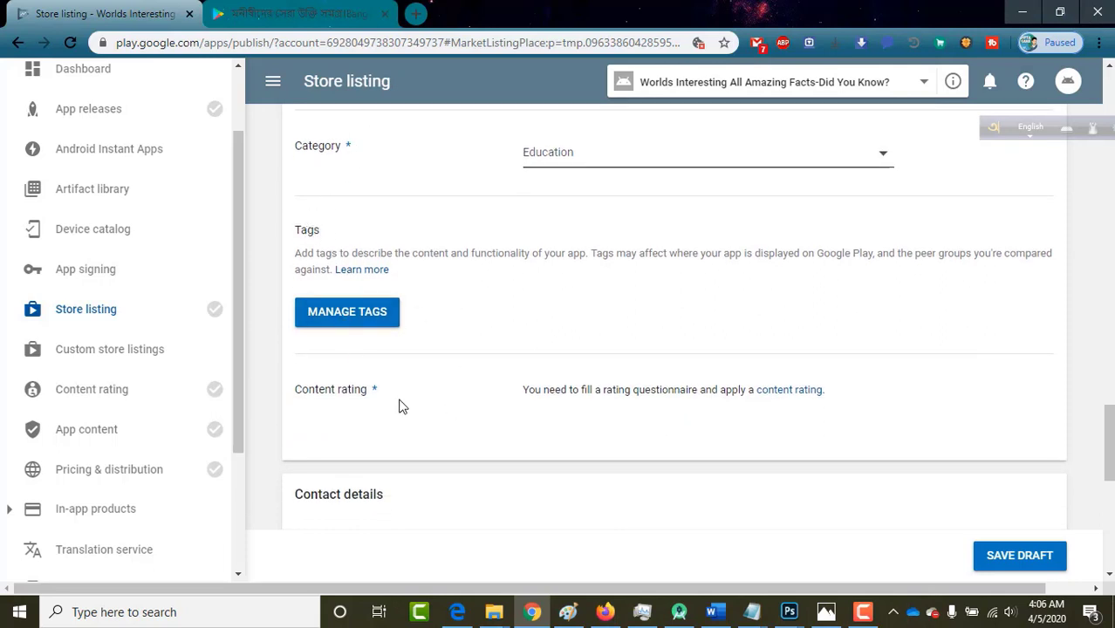
scroll(400, 402, down, 1)
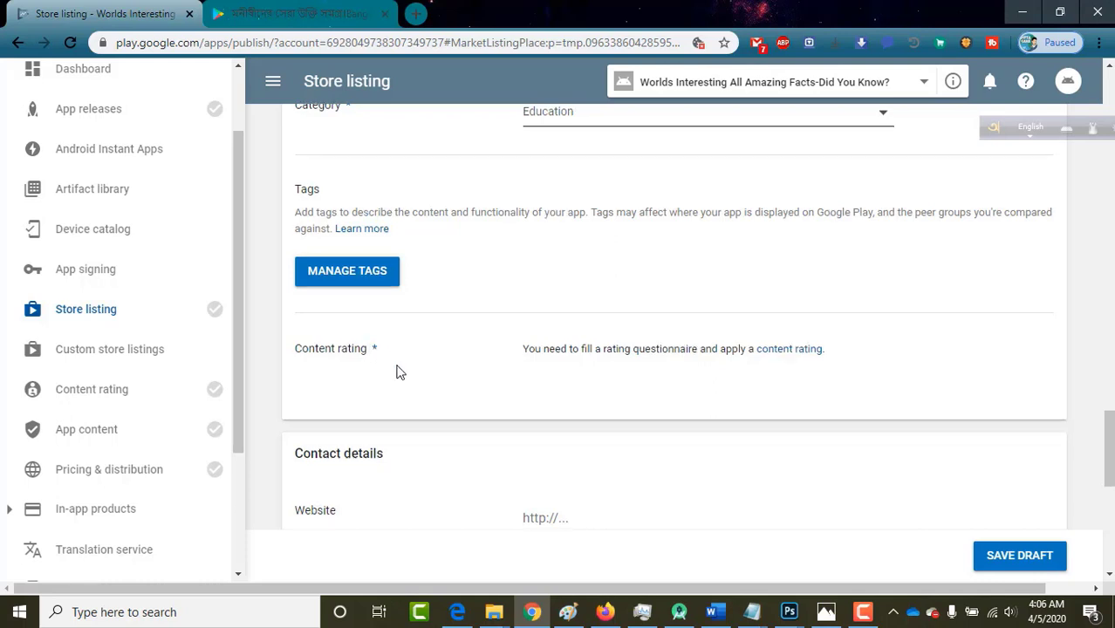
scroll(396, 371, down, 2)
scroll(396, 370, down, 1)
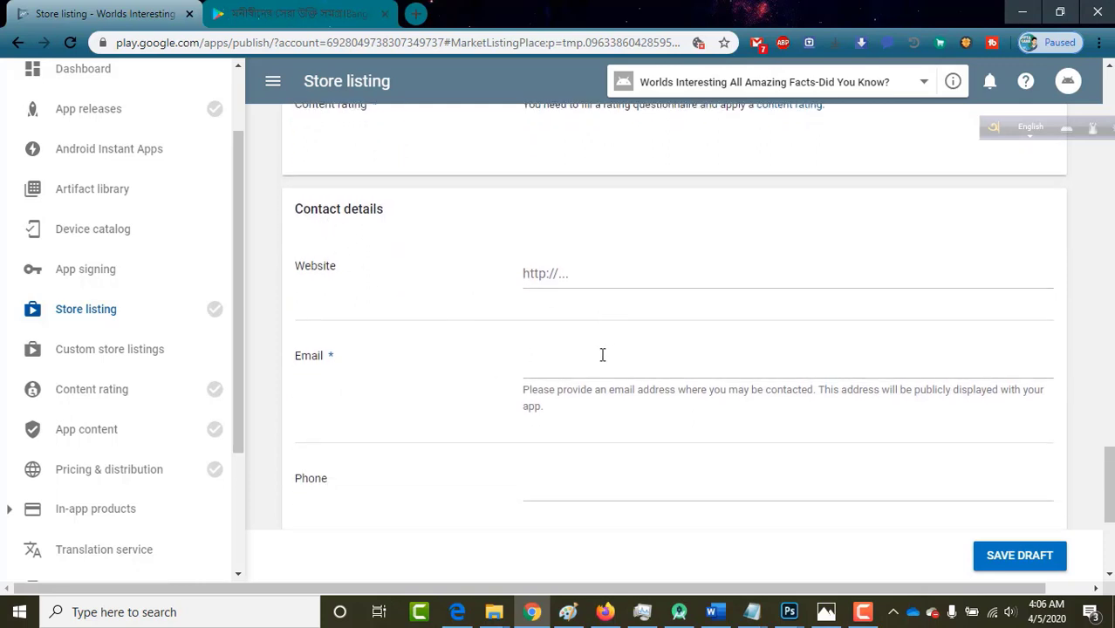
Enter the developer's contact e-mail address in the store listing.
click(576, 272)
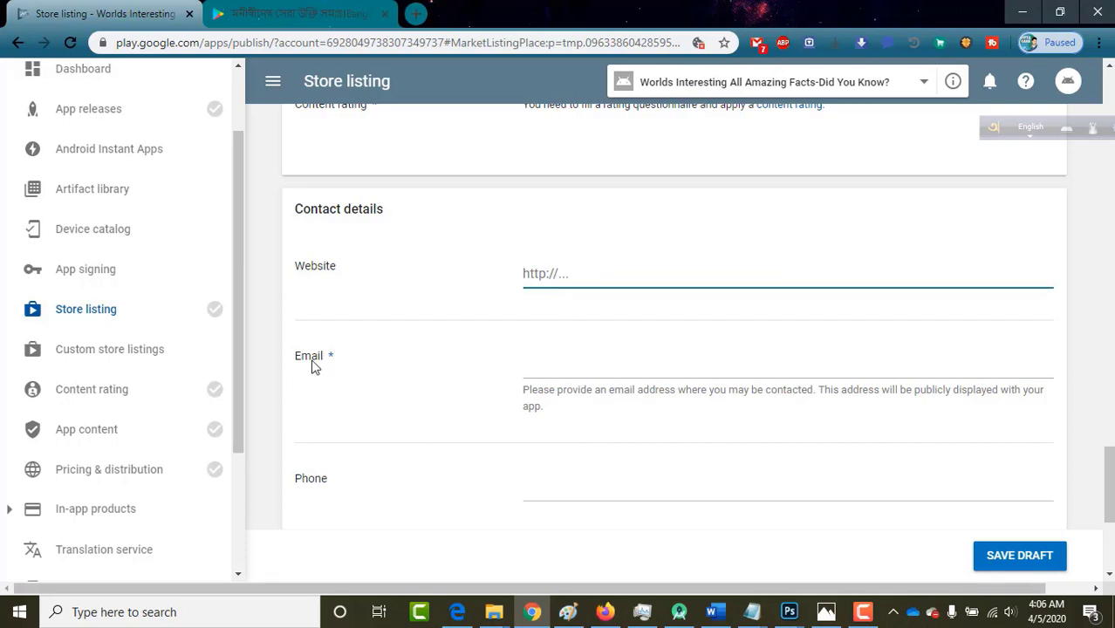
click(538, 365)
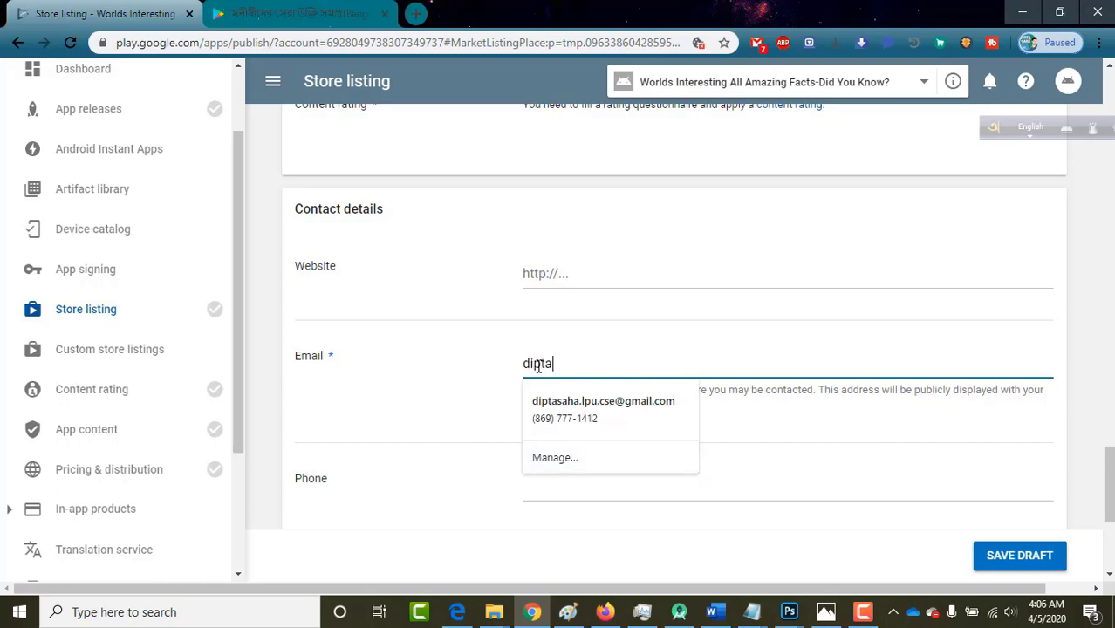
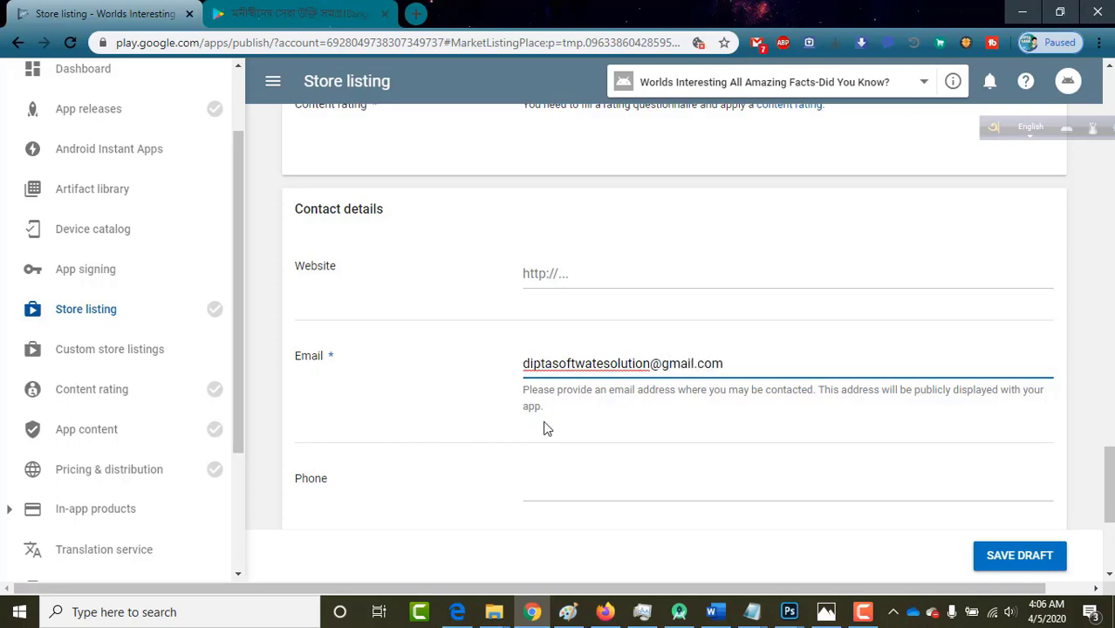
scroll(544, 428, down, 1)
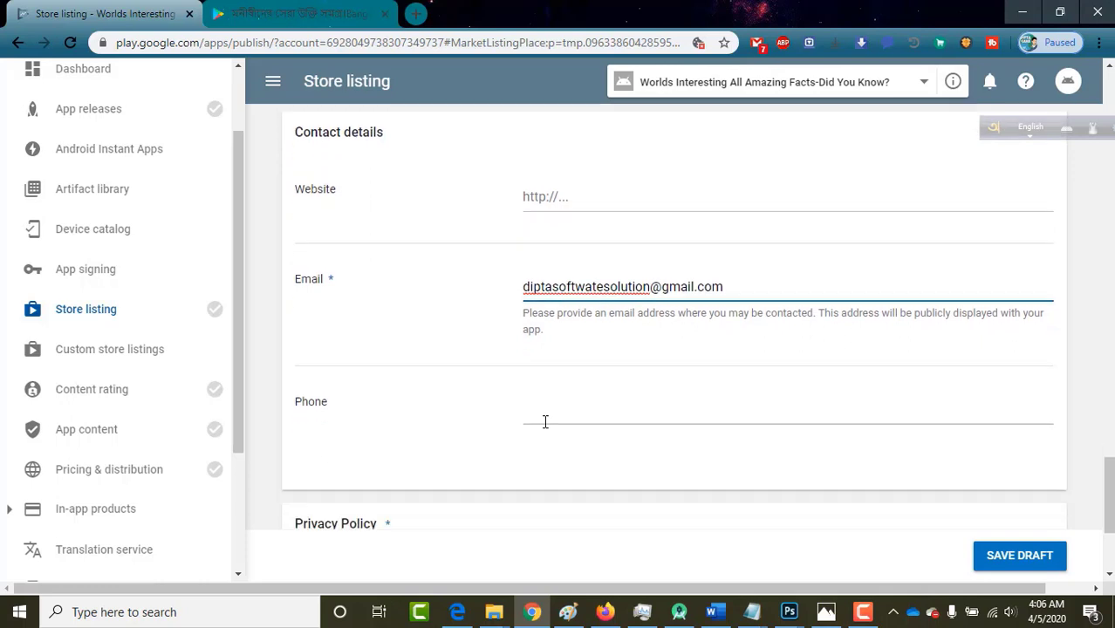
Enter the contact phone number with its country code.
click(554, 402)
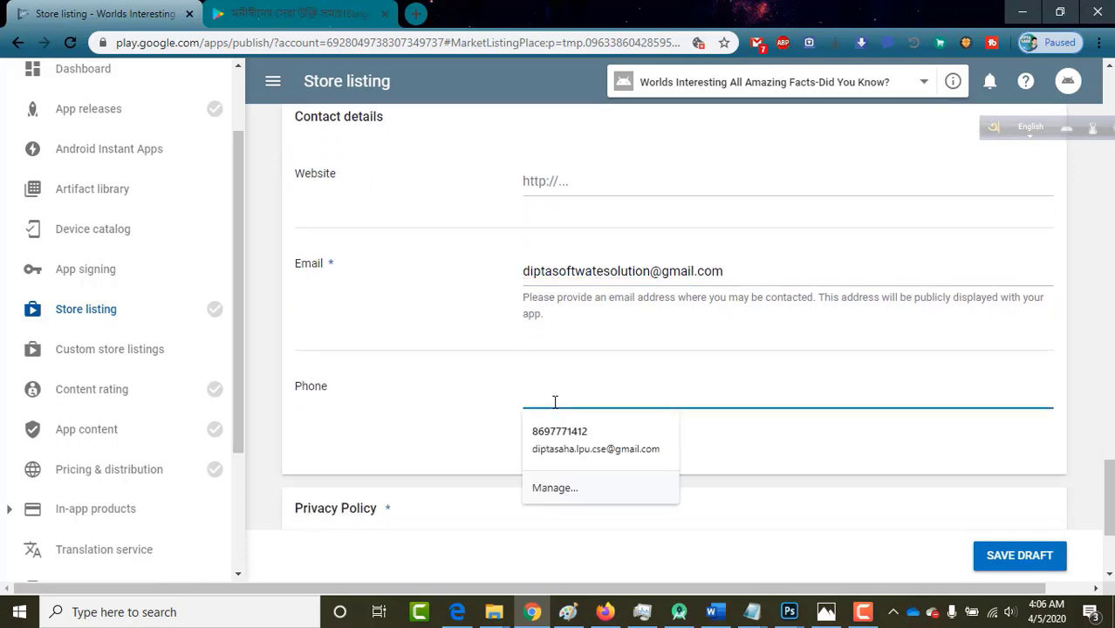
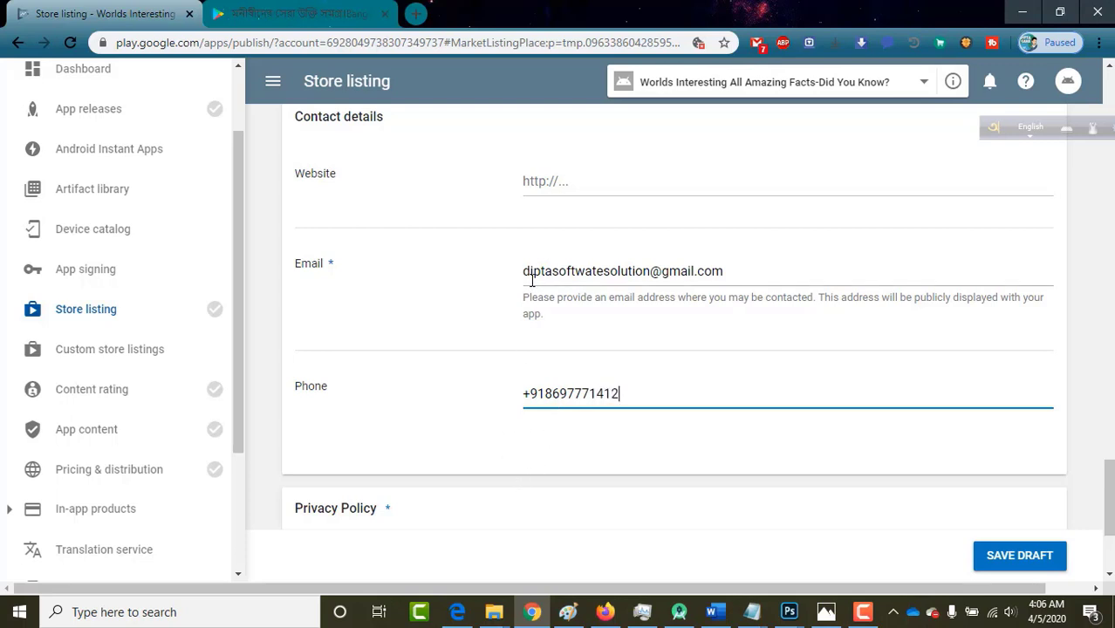
scroll(481, 447, down, 3)
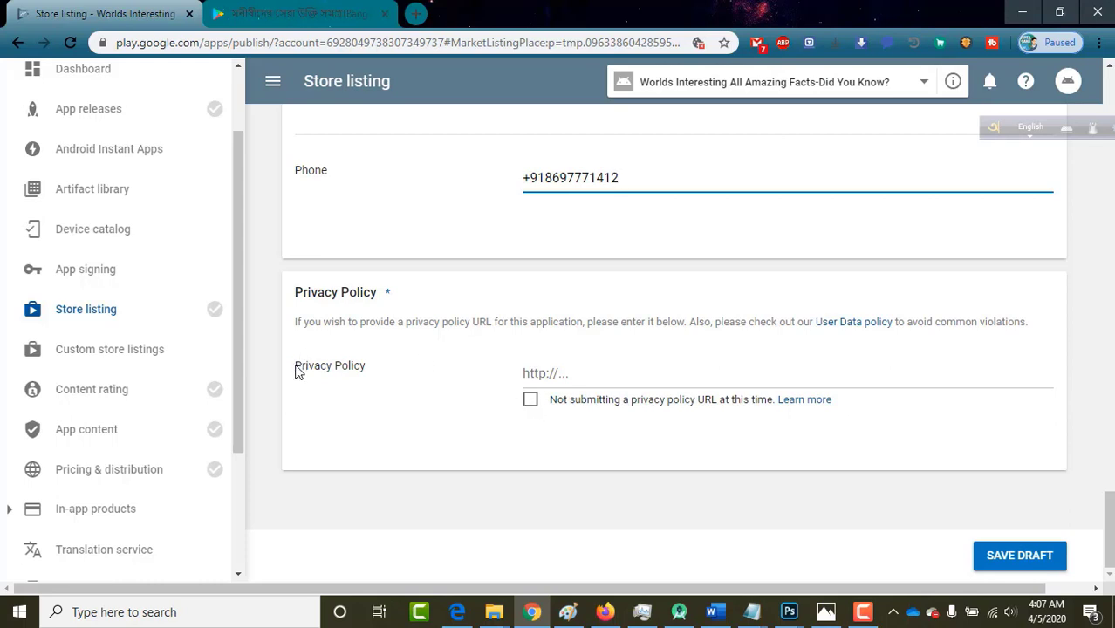
click(578, 375)
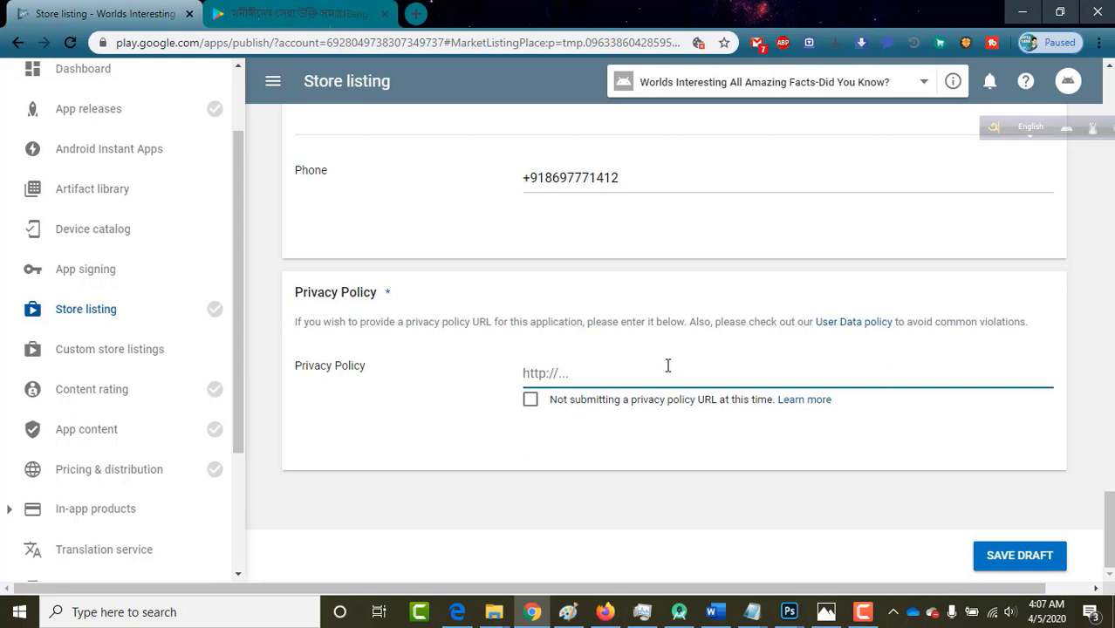
Tick 'Not submitting a privacy policy URL at this time' and save the store listing draft.
click(529, 402)
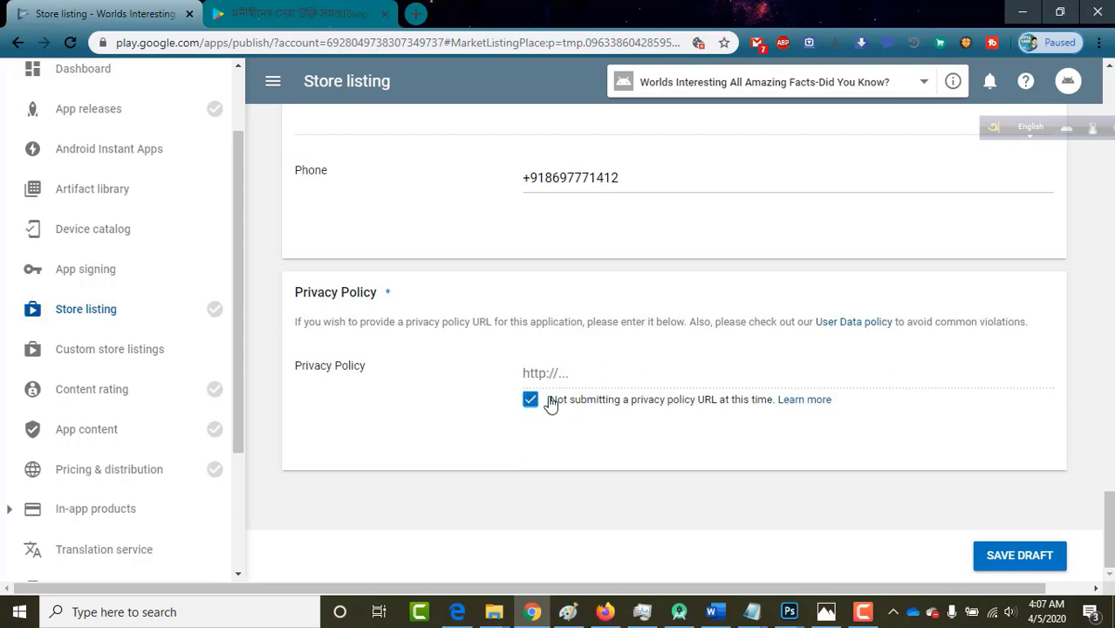
click(1011, 560)
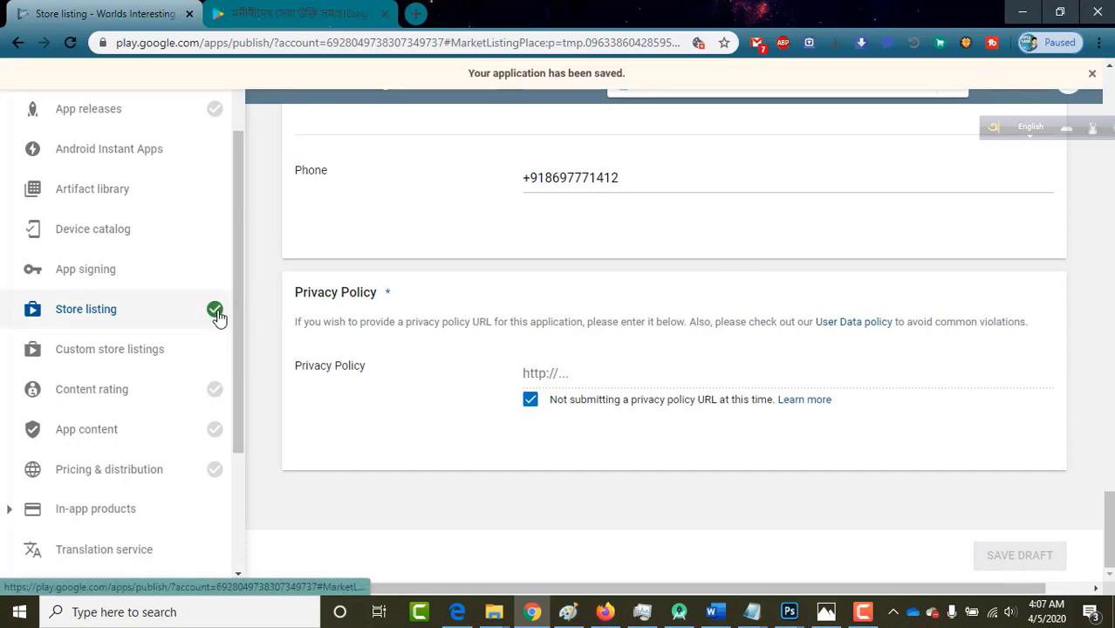
mouse_move(212, 316)
scroll(202, 308, up, 1)
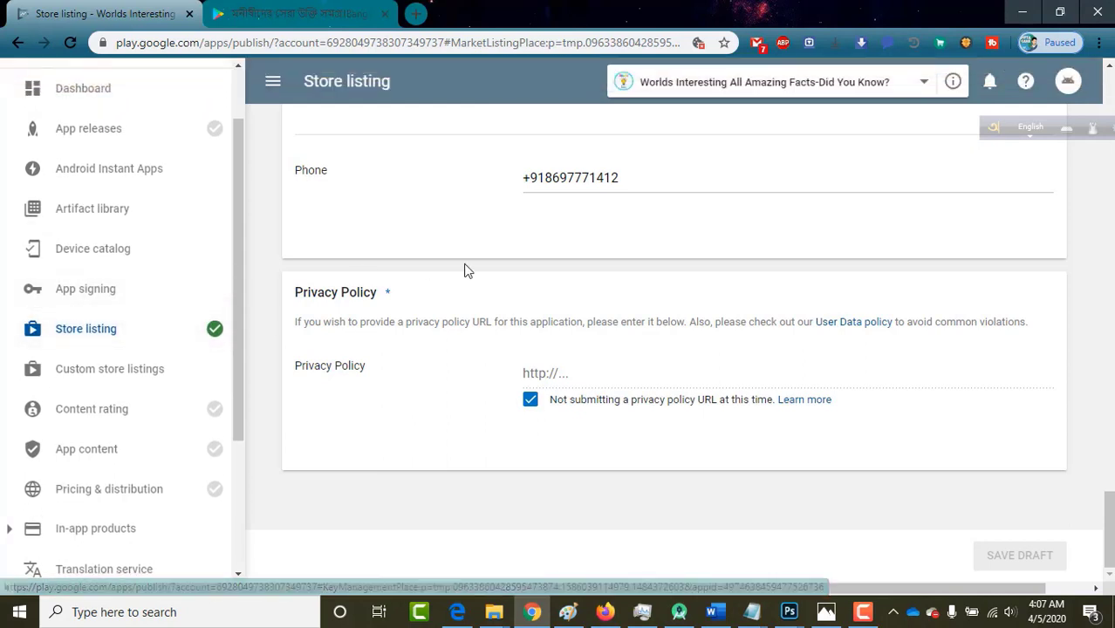
scroll(463, 268, up, 3)
scroll(463, 269, up, 3)
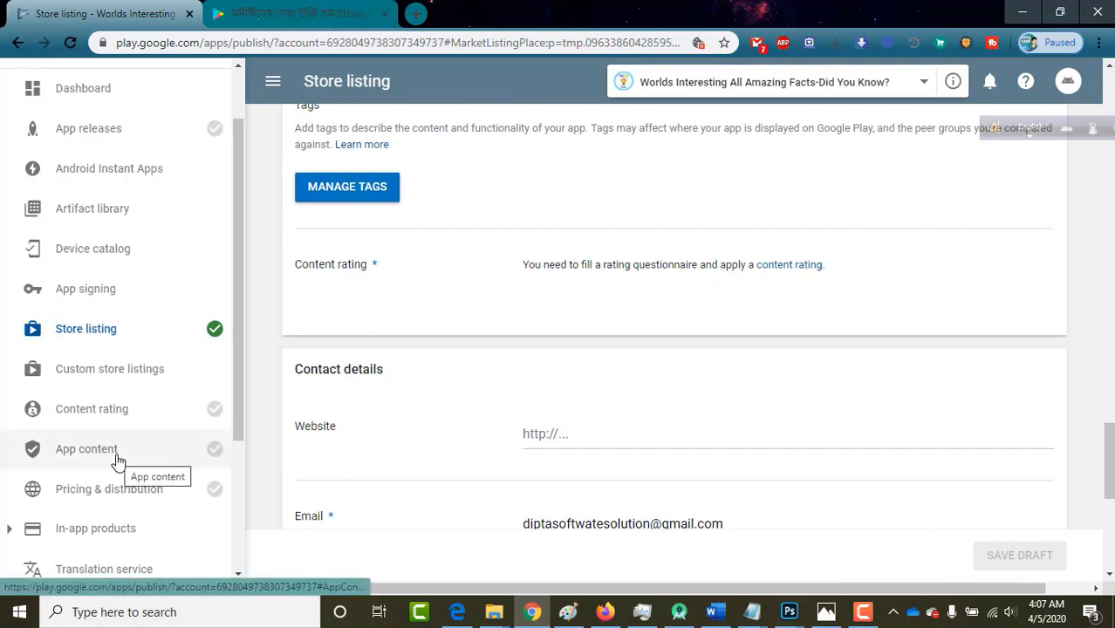
Review the Content rating page, which requires an APK upload before the questionnaire.
click(105, 423)
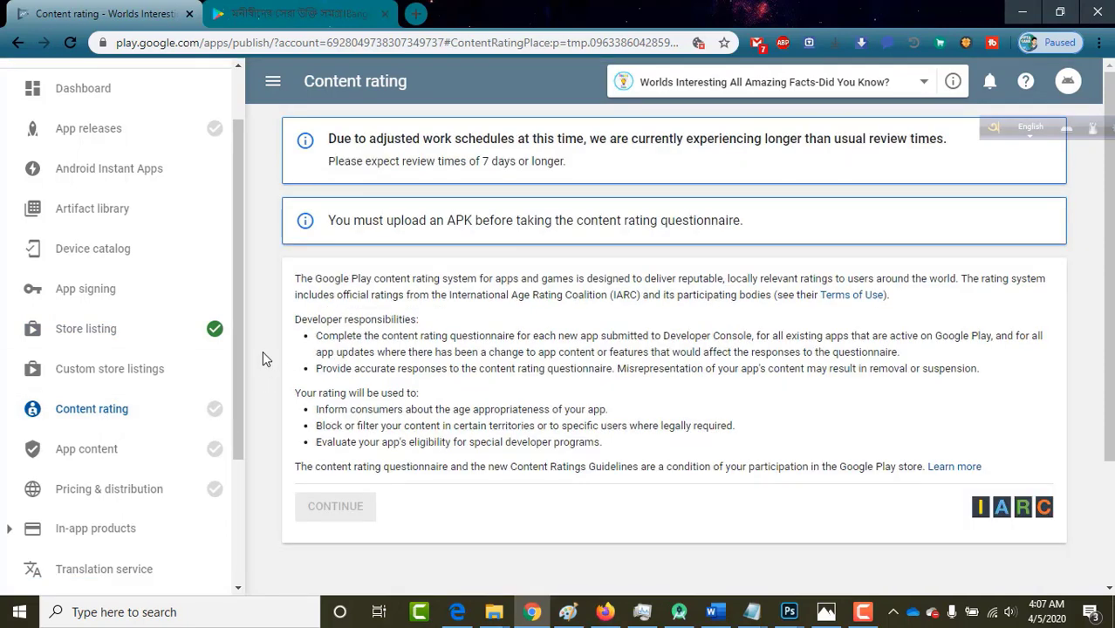
scroll(263, 352, down, 1)
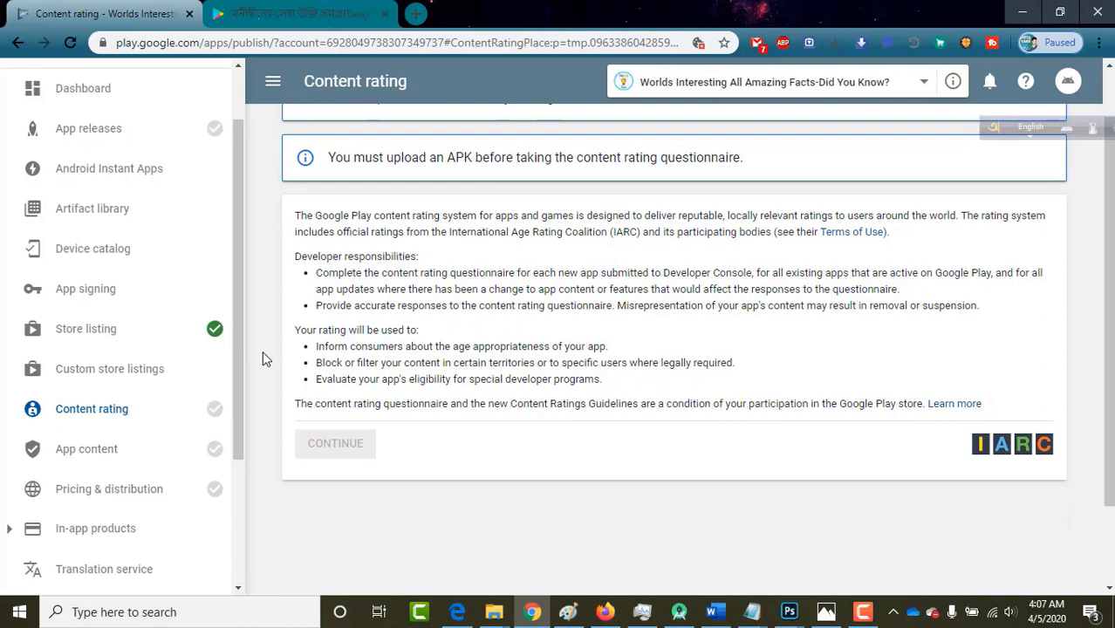
scroll(263, 353, up, 1)
scroll(262, 352, down, 1)
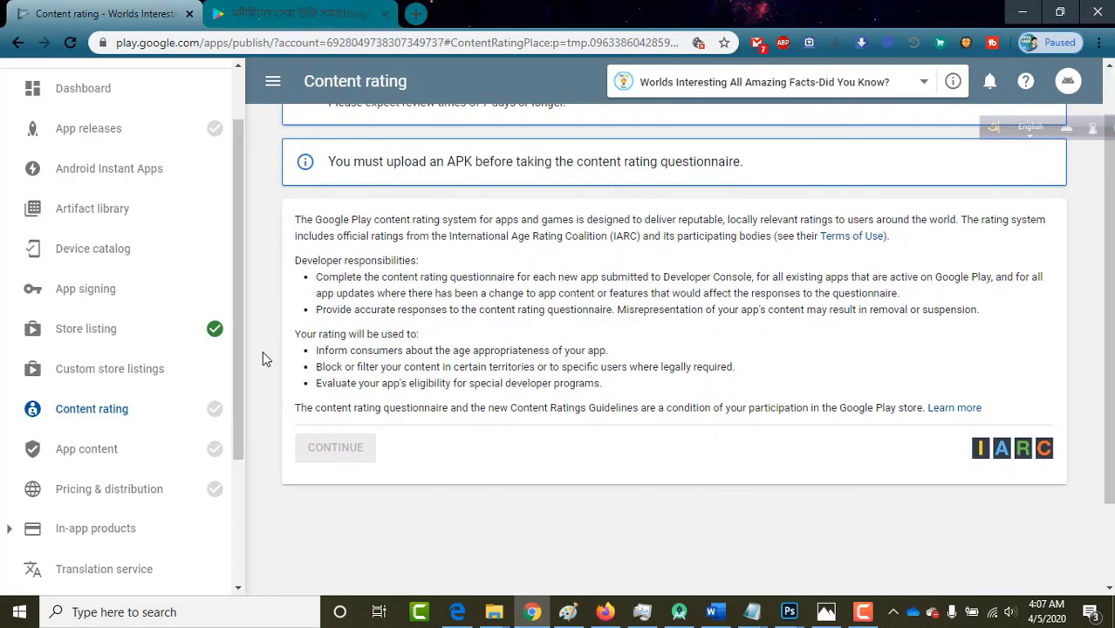
scroll(262, 350, up, 1)
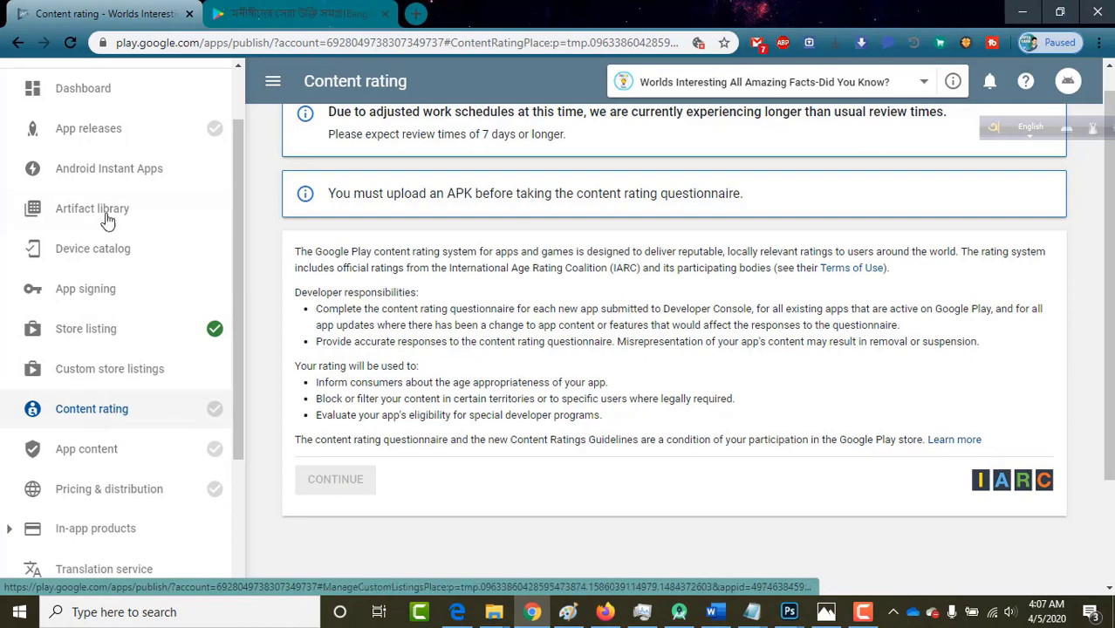
click(96, 126)
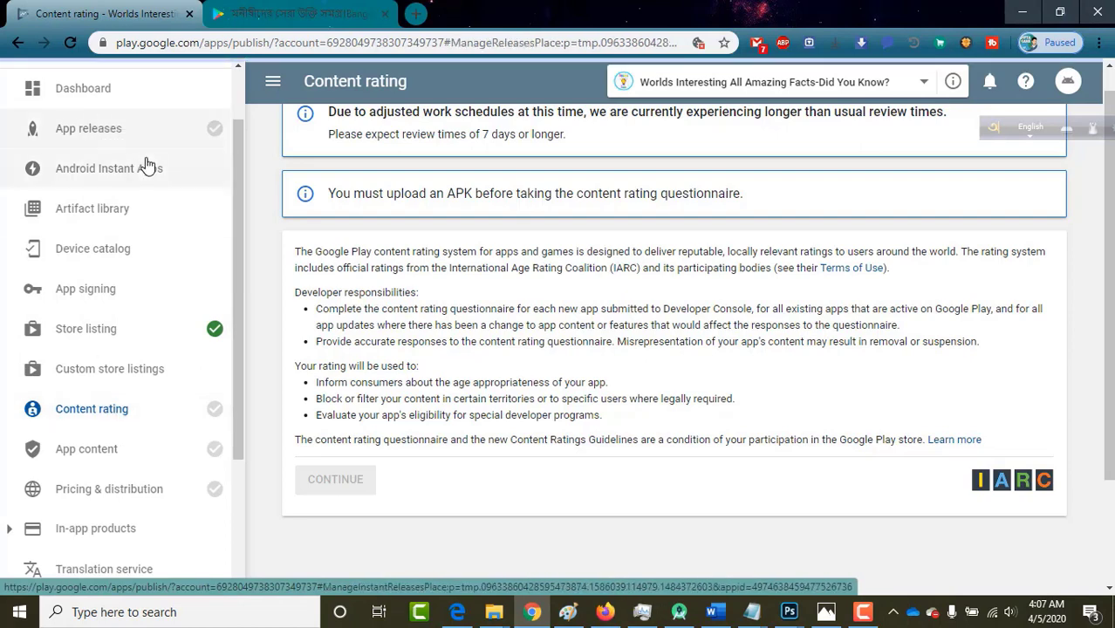
Manage the Production track and create a new production release.
scroll(148, 166, up, 2)
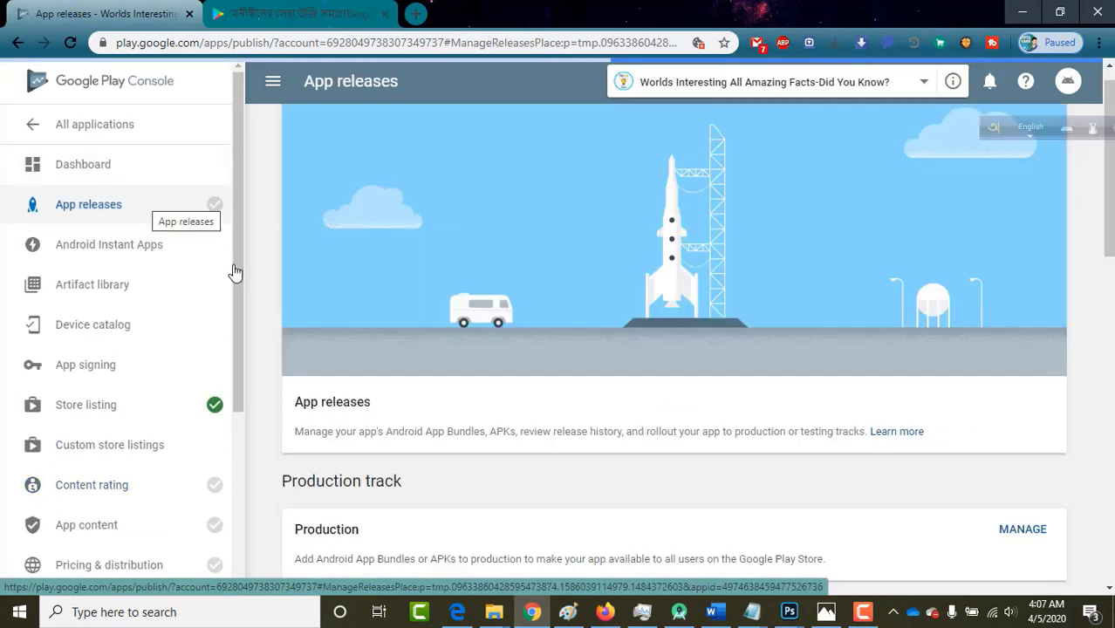
scroll(281, 431, down, 3)
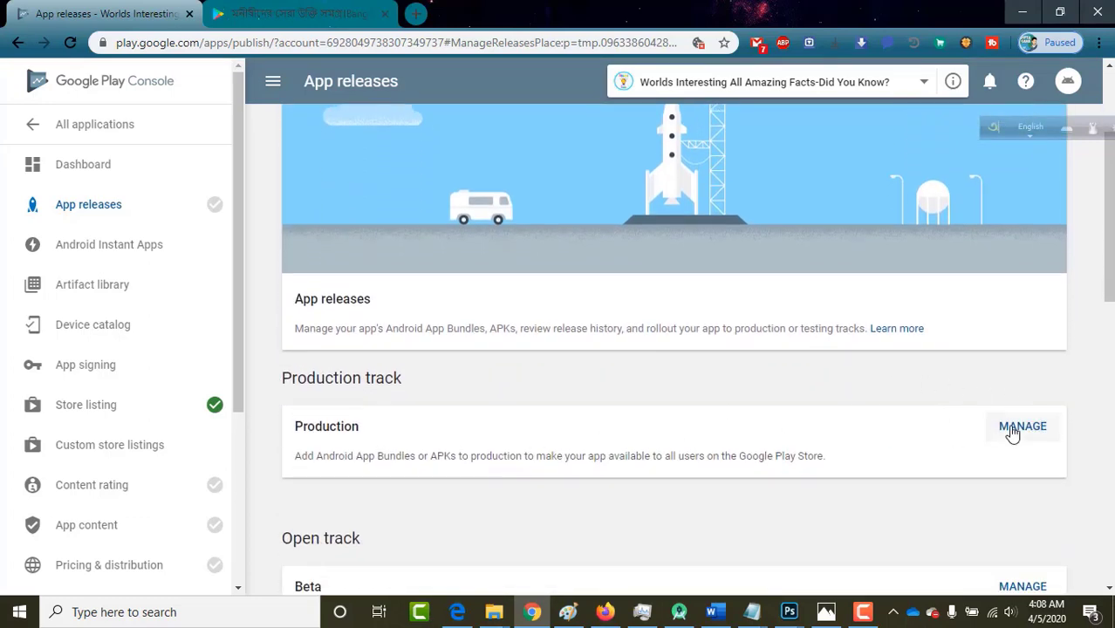
click(1012, 436)
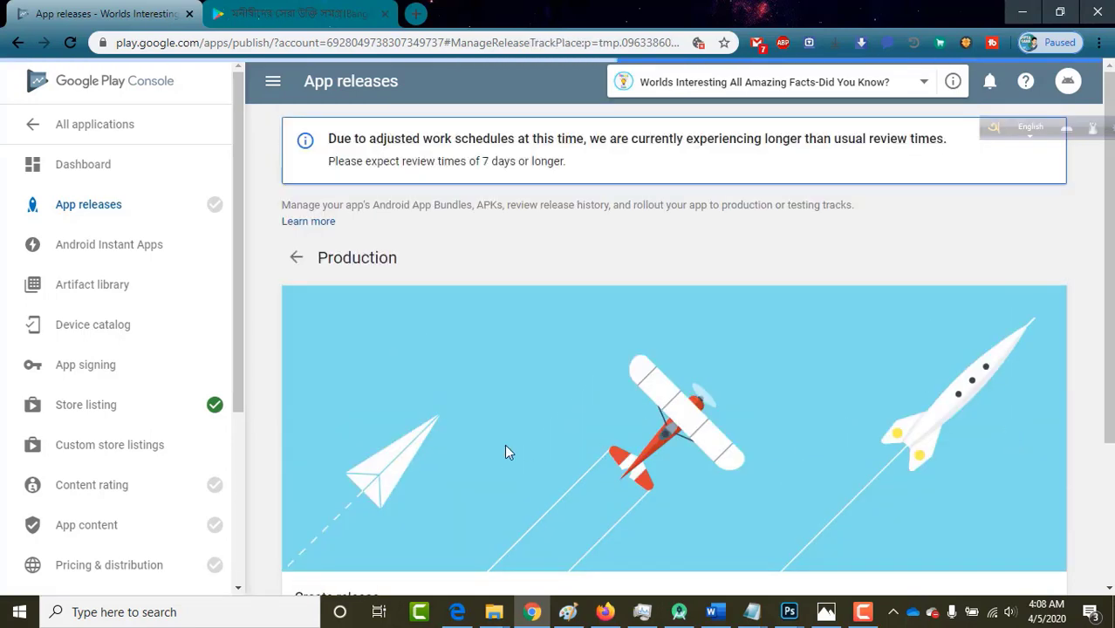
scroll(469, 451, down, 2)
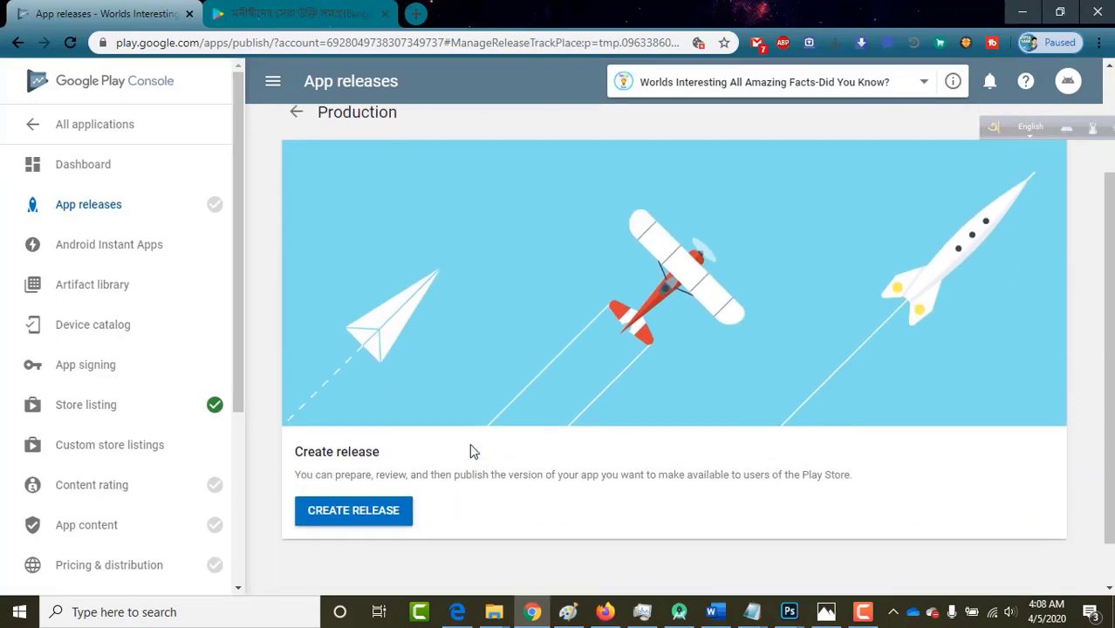
click(347, 512)
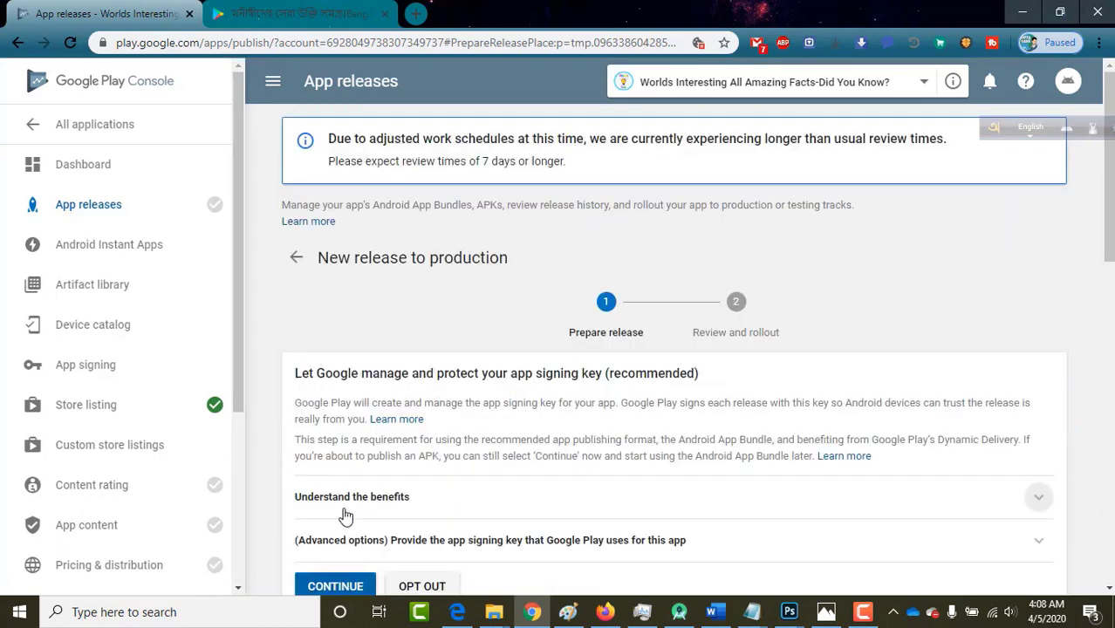
Accept App Signing by Google Play for the production release.
scroll(438, 417, down, 1)
scroll(440, 425, down, 2)
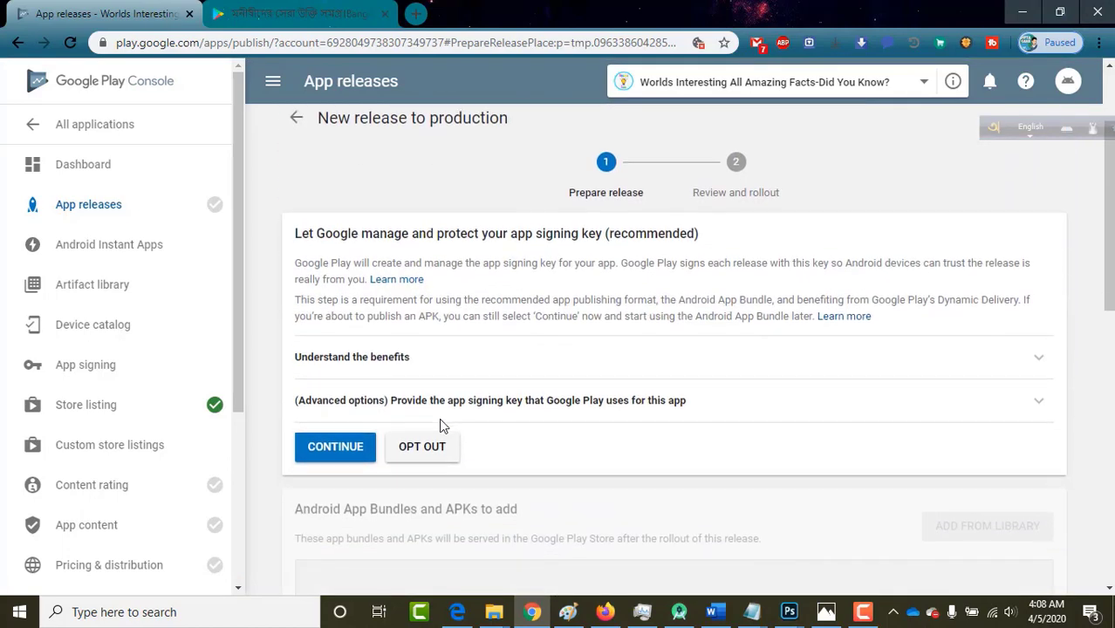
scroll(440, 425, down, 3)
scroll(427, 405, up, 1)
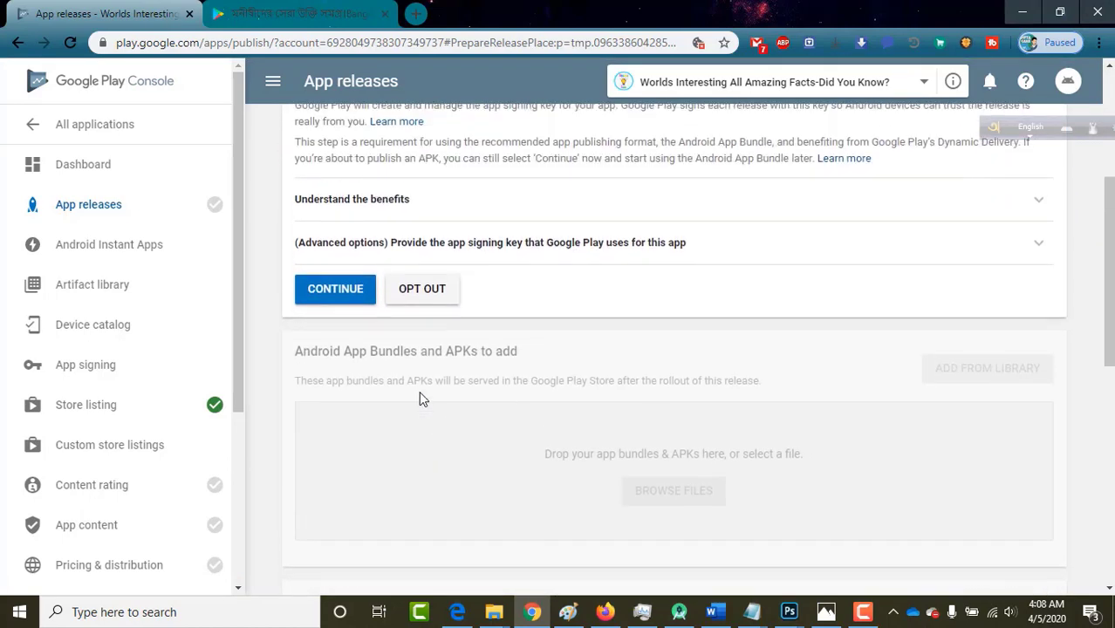
click(317, 297)
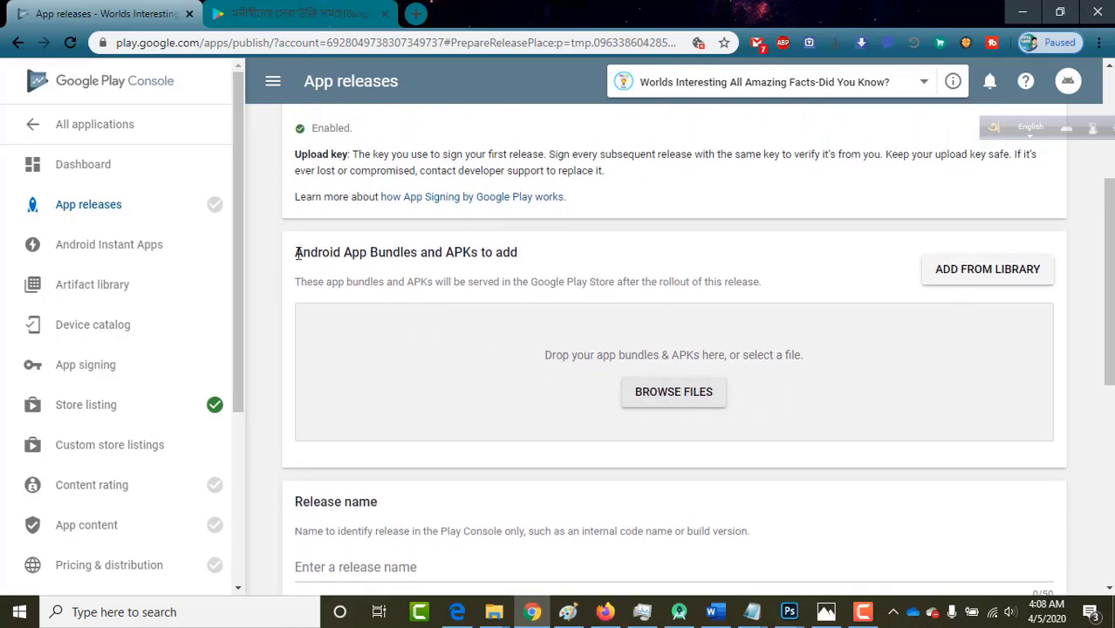
Switch to the Android Studio project showing the Amazing Facts strings.xml.
drag(296, 252, 520, 252)
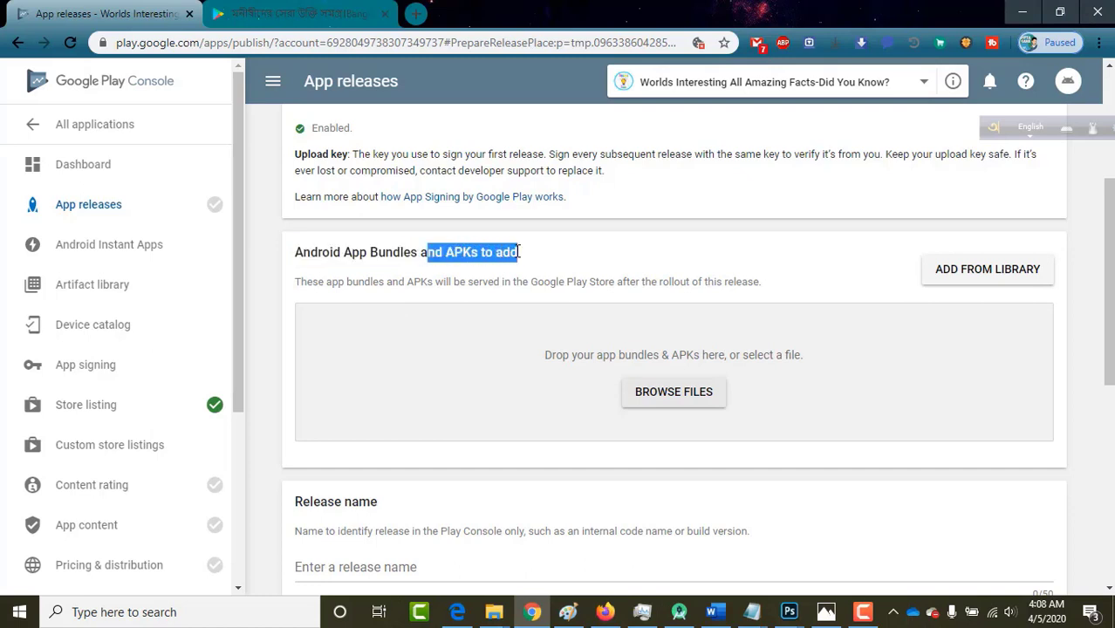
click(599, 301)
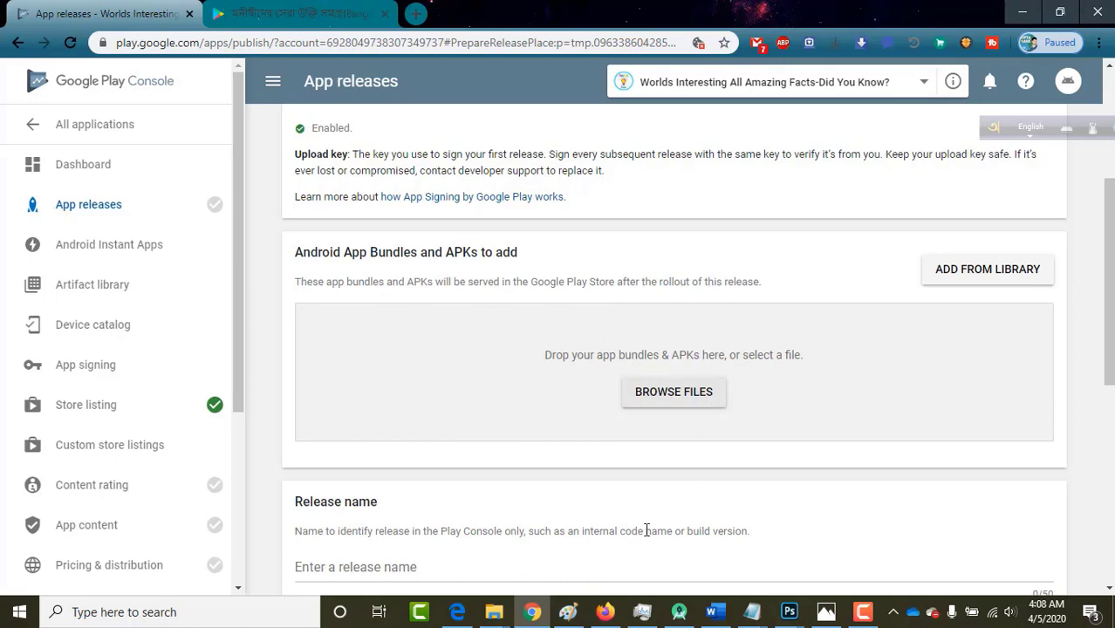
click(676, 614)
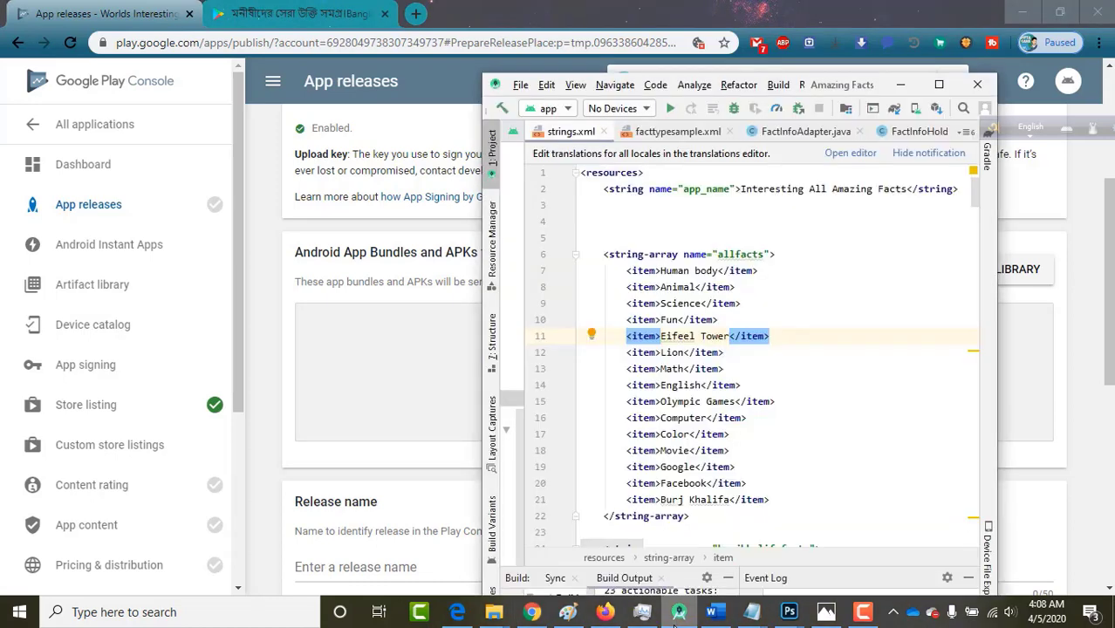
Maximize Android Studio, widen the project tree, and open build.gradle (Module: app).
drag(868, 93, 754, 4)
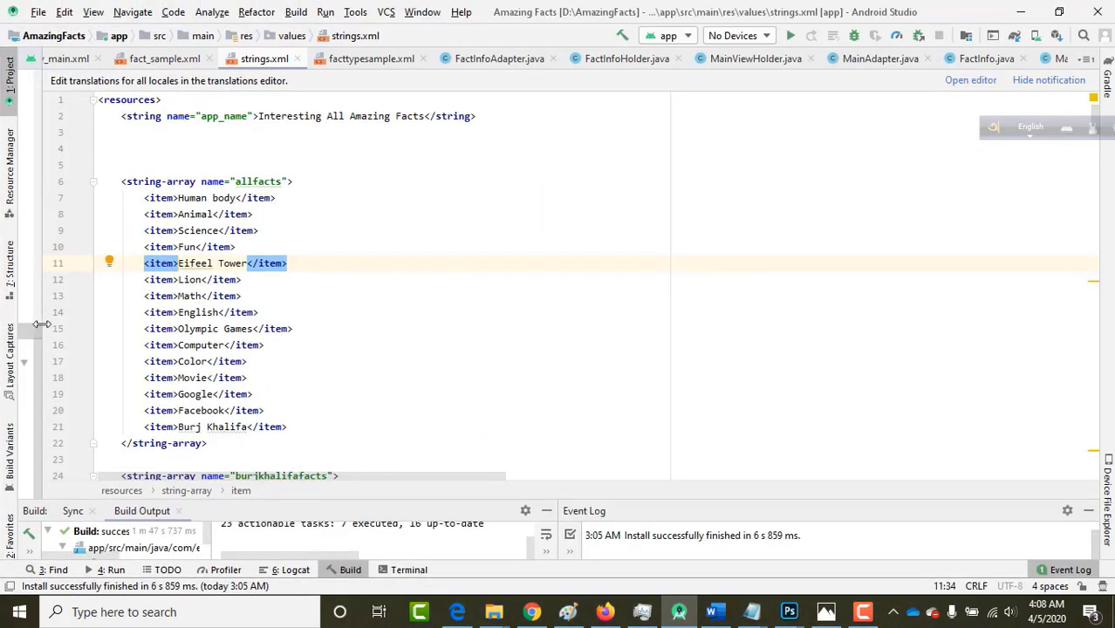
drag(39, 327, 181, 312)
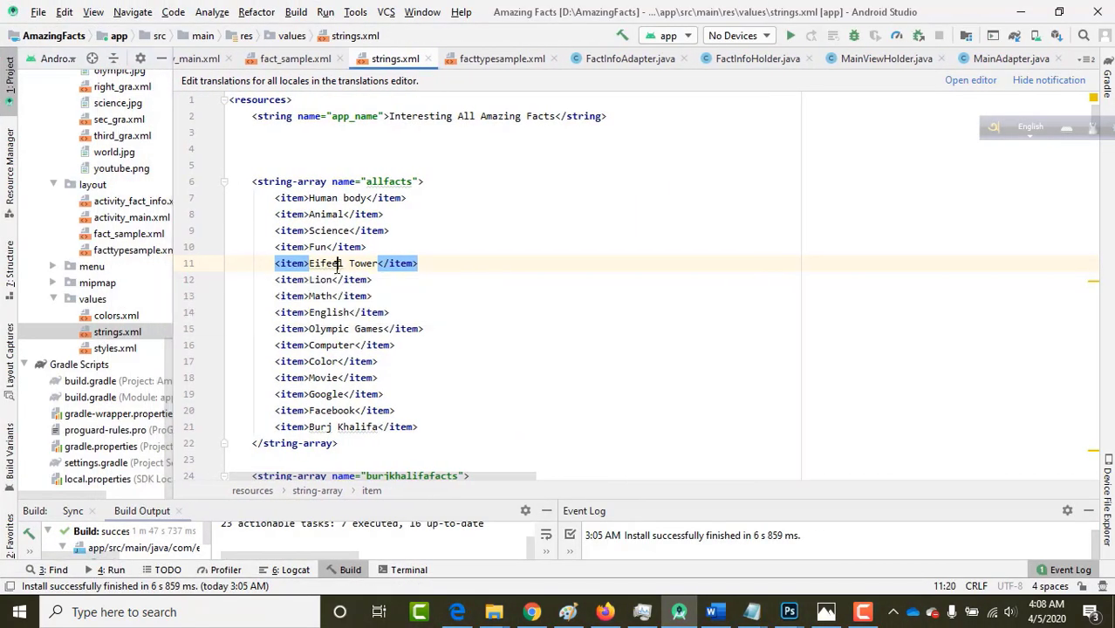
click(341, 264)
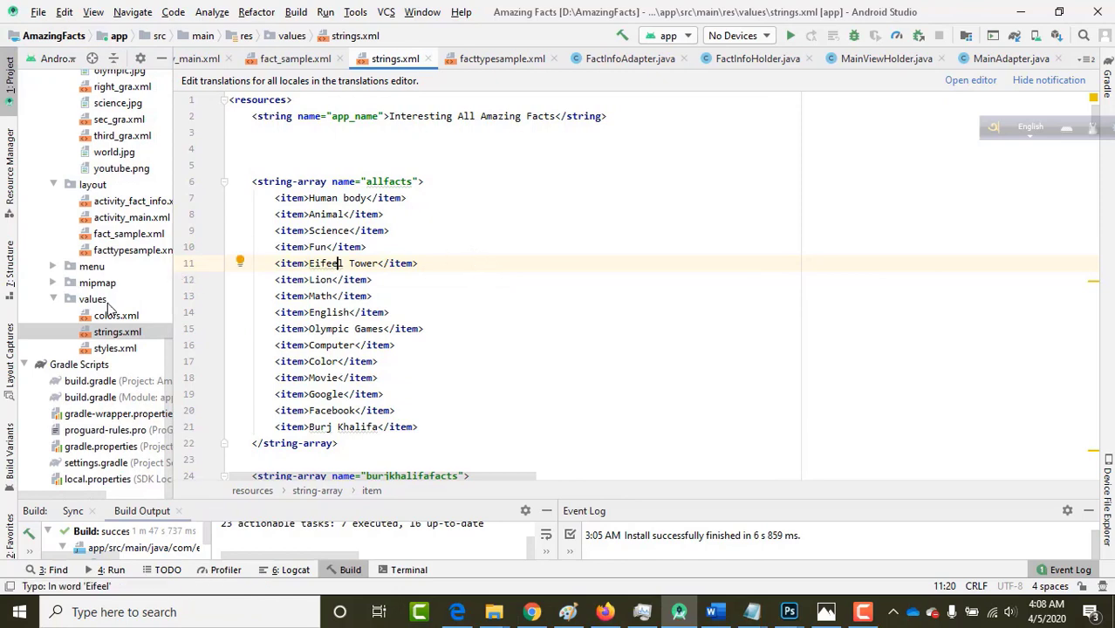
scroll(109, 309, up, 10)
scroll(109, 309, down, 10)
click(96, 398)
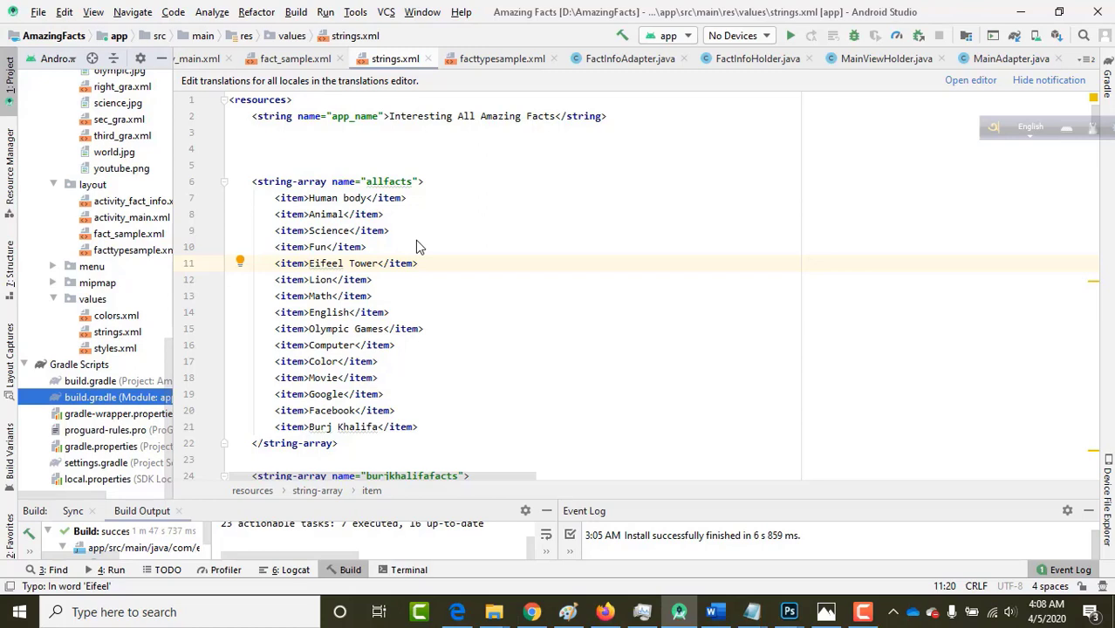
double_click(85, 399)
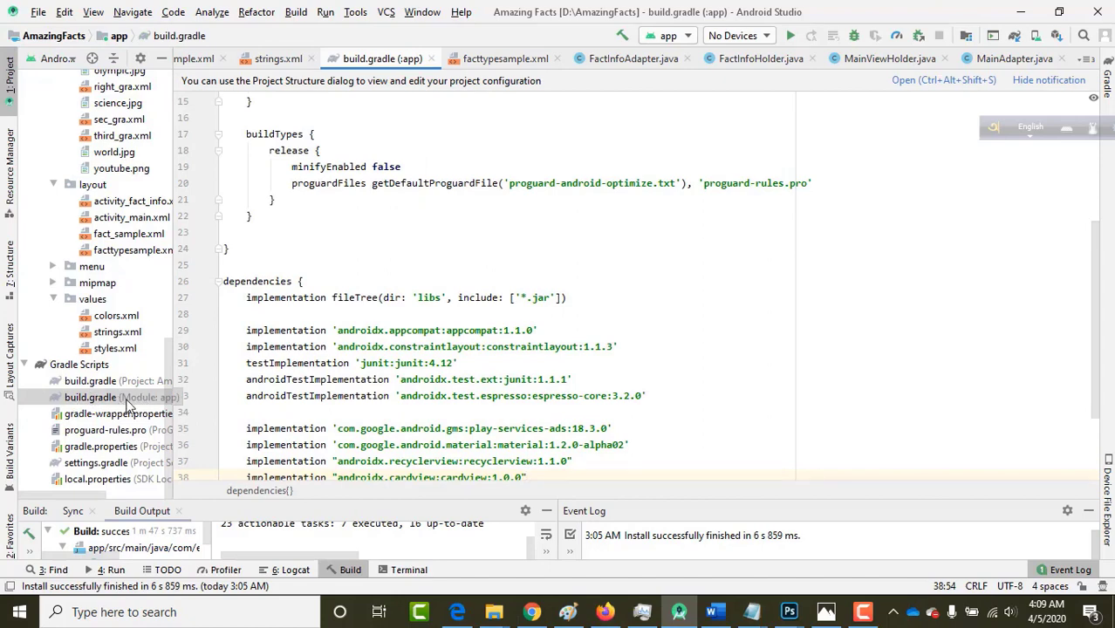
Select 'example' in applicationId com.example.amazingfacts.
click(430, 295)
scroll(429, 294, up, 5)
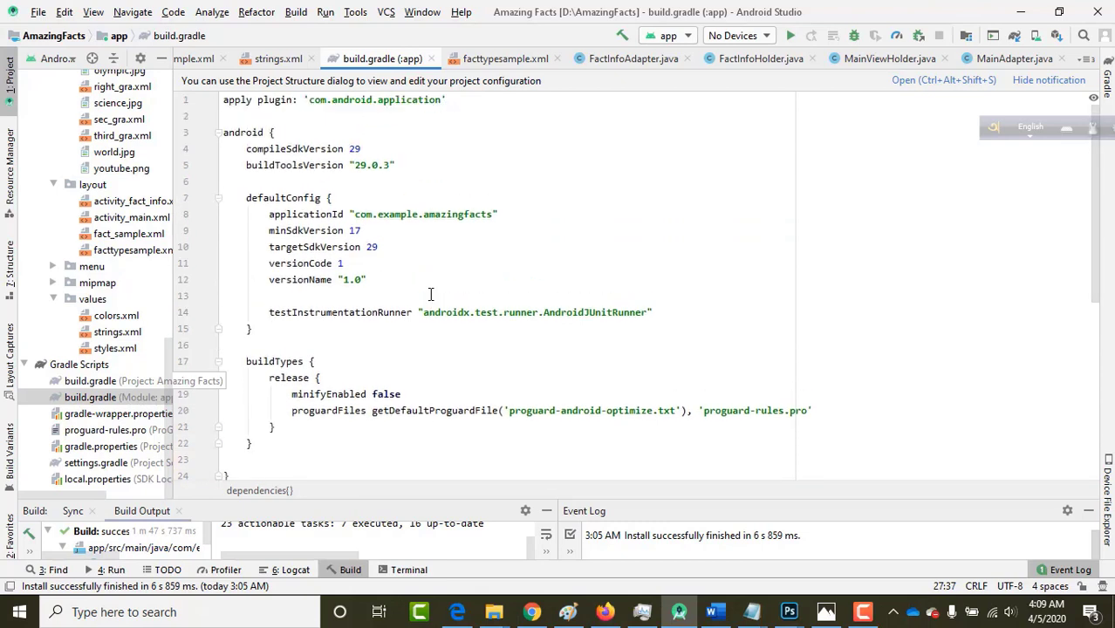
click(394, 214)
key(ctrl+w)
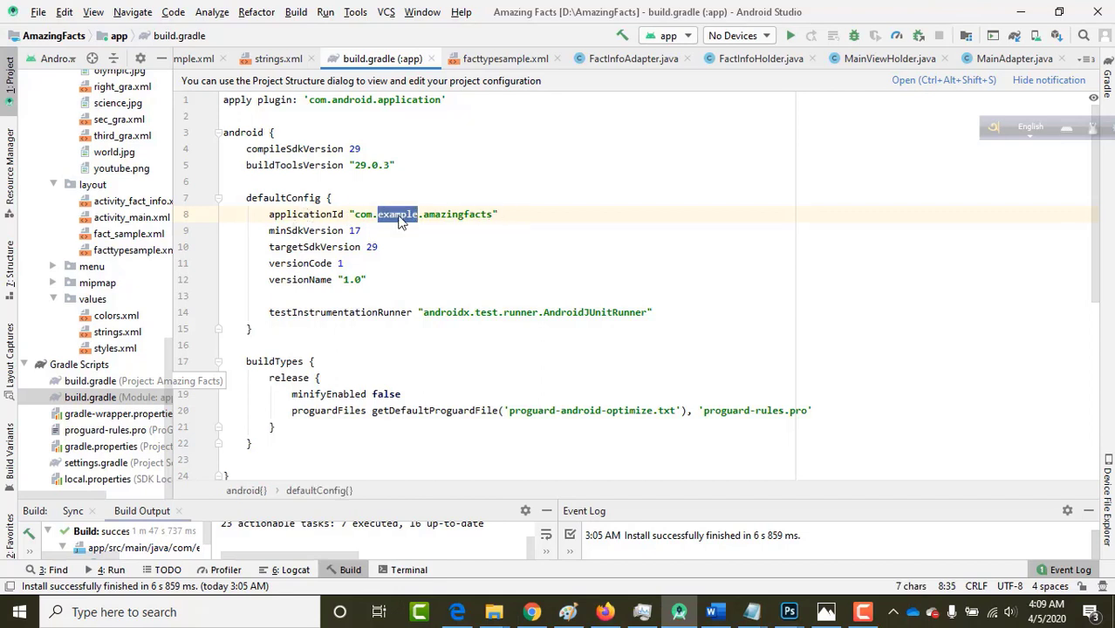
click(400, 215)
double_click(399, 216)
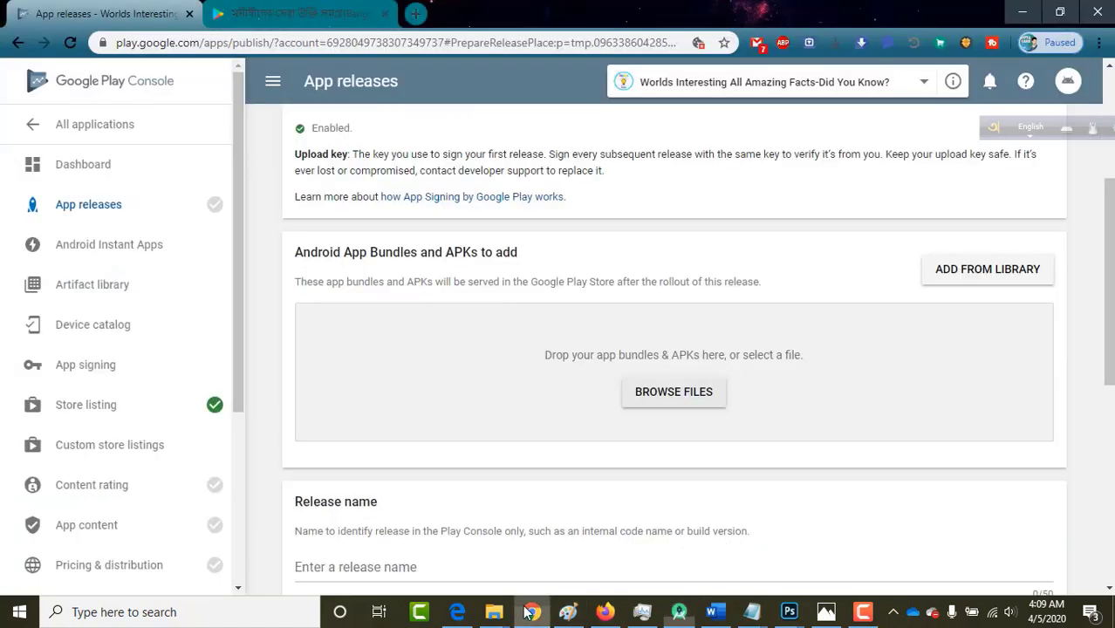
Open Google Play Console in a new Chrome tab by searching 'play con'.
click(531, 611)
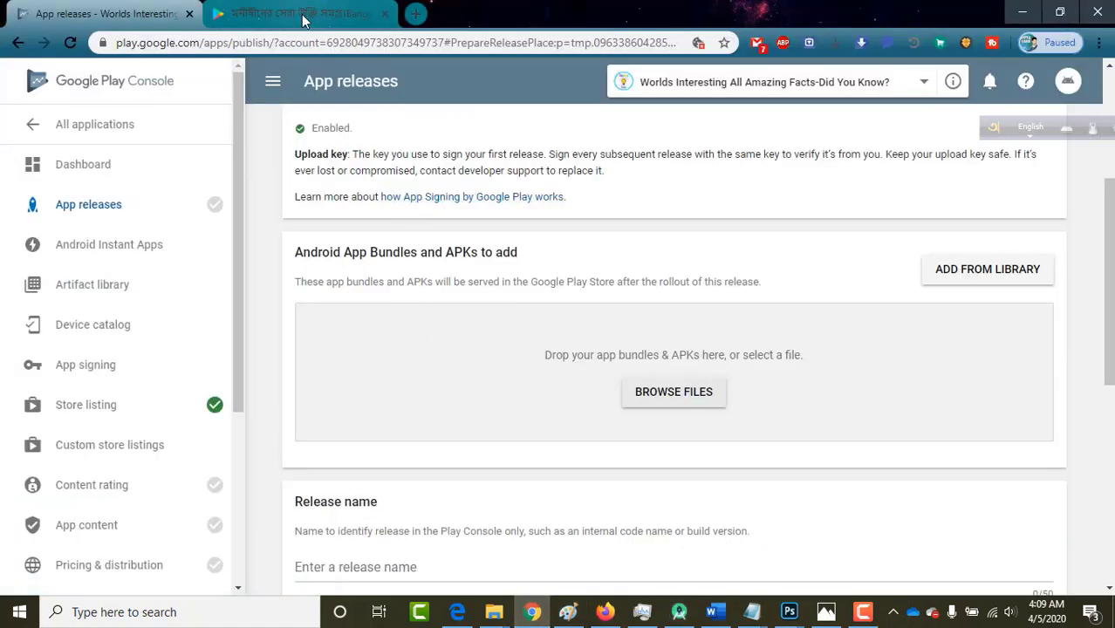
click(416, 13)
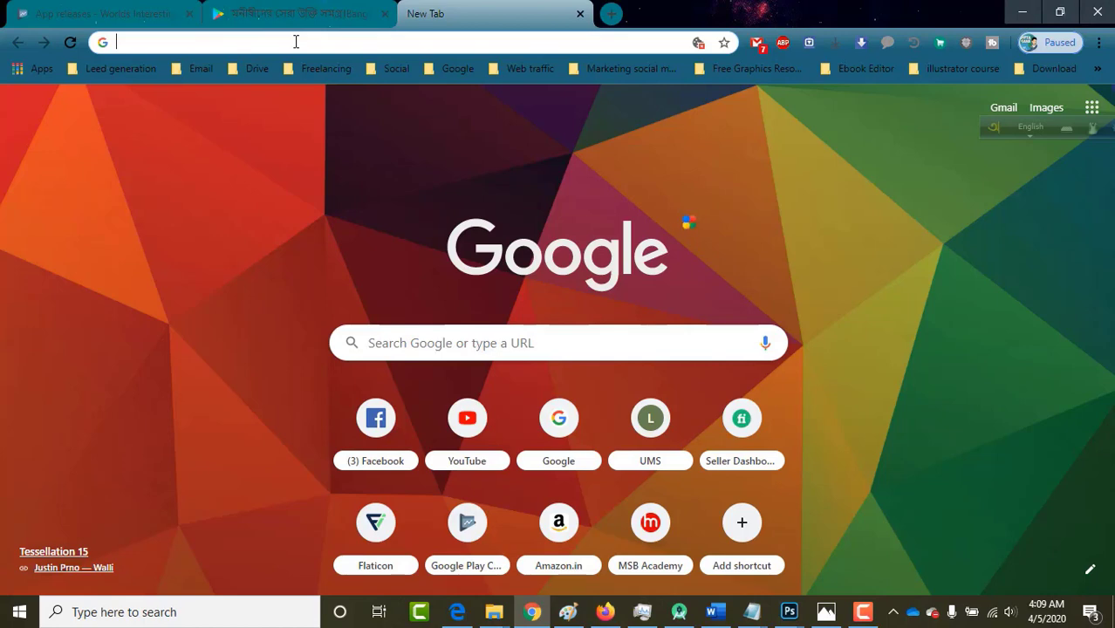
text(play col)
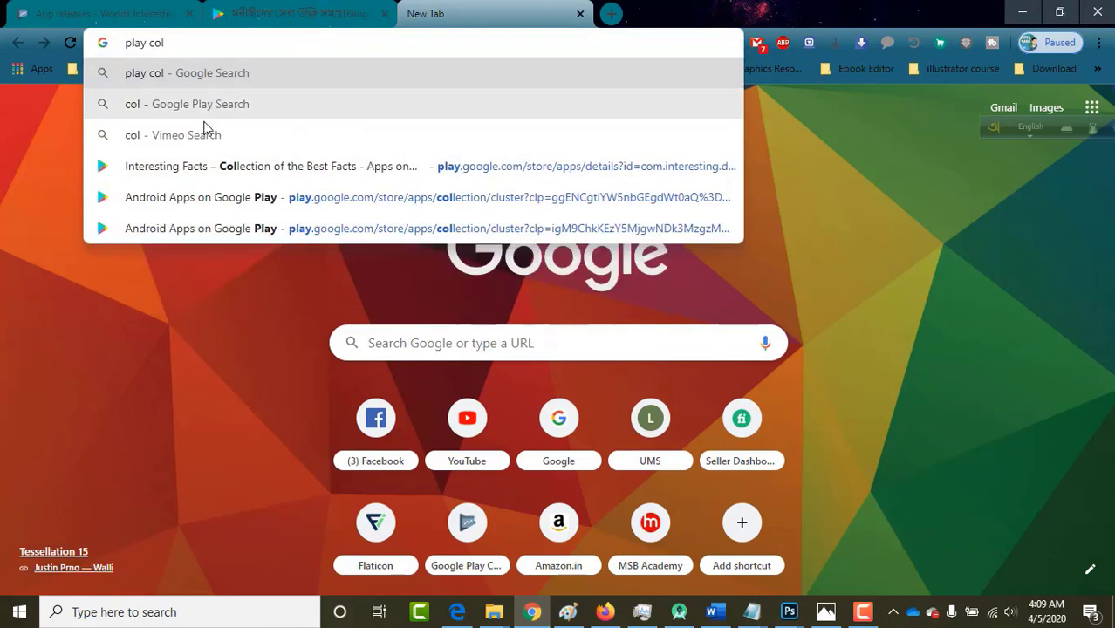
key(BackSpace)
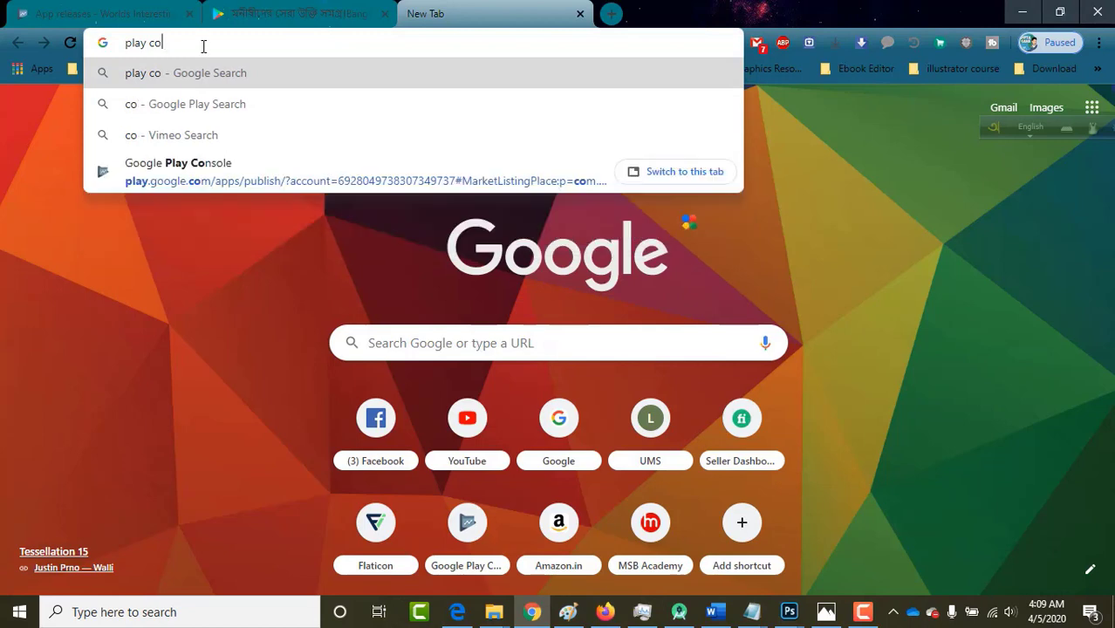
text(n)
click(201, 177)
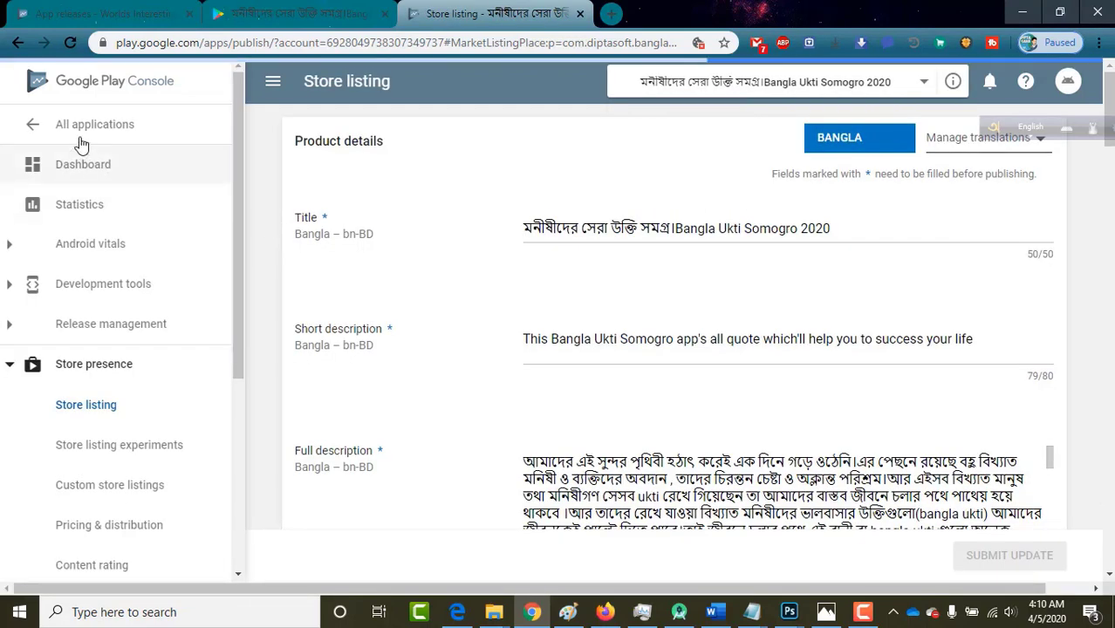
Show the All applications list and compare it with the App releases tab.
click(80, 139)
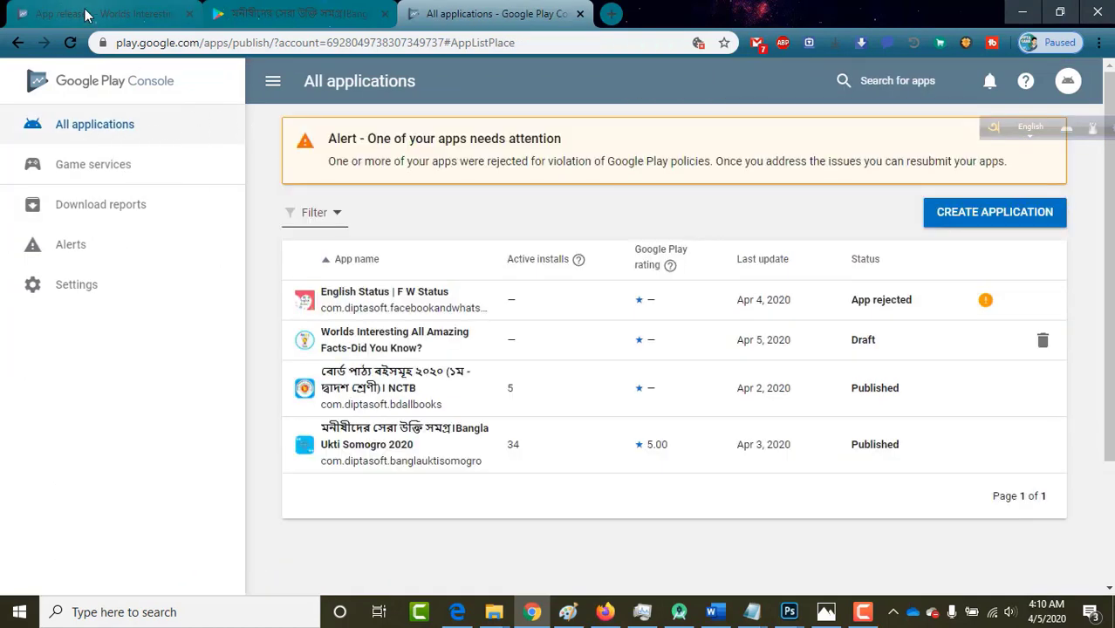
click(100, 13)
click(492, 13)
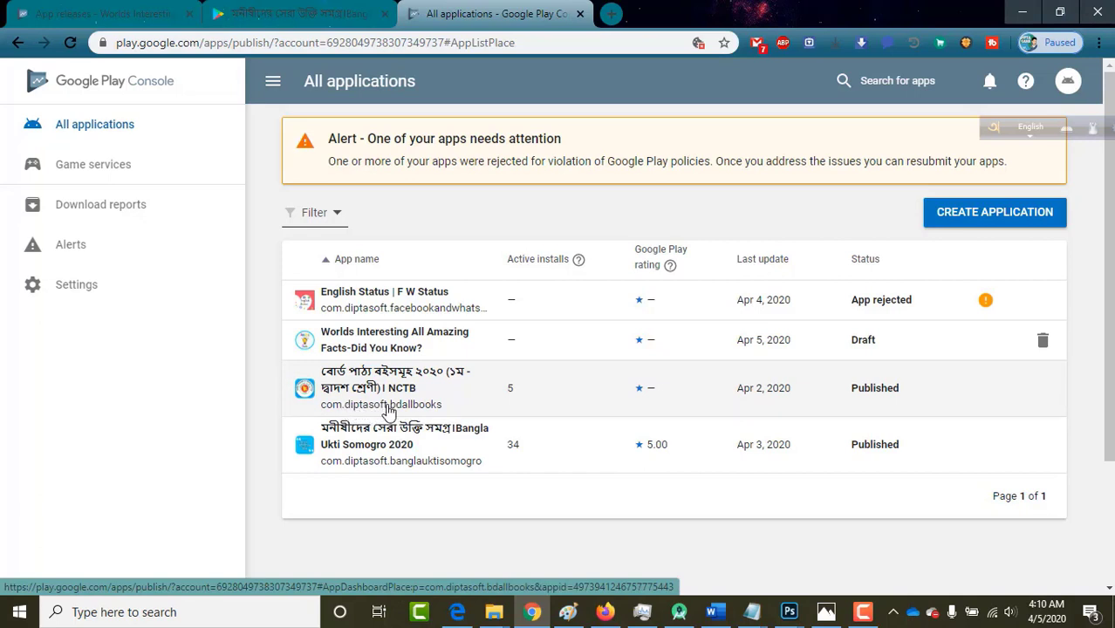
Replace 'example' with 'diptasoft' so applicationId reads com.diptasoft.amazingfacts.
click(687, 614)
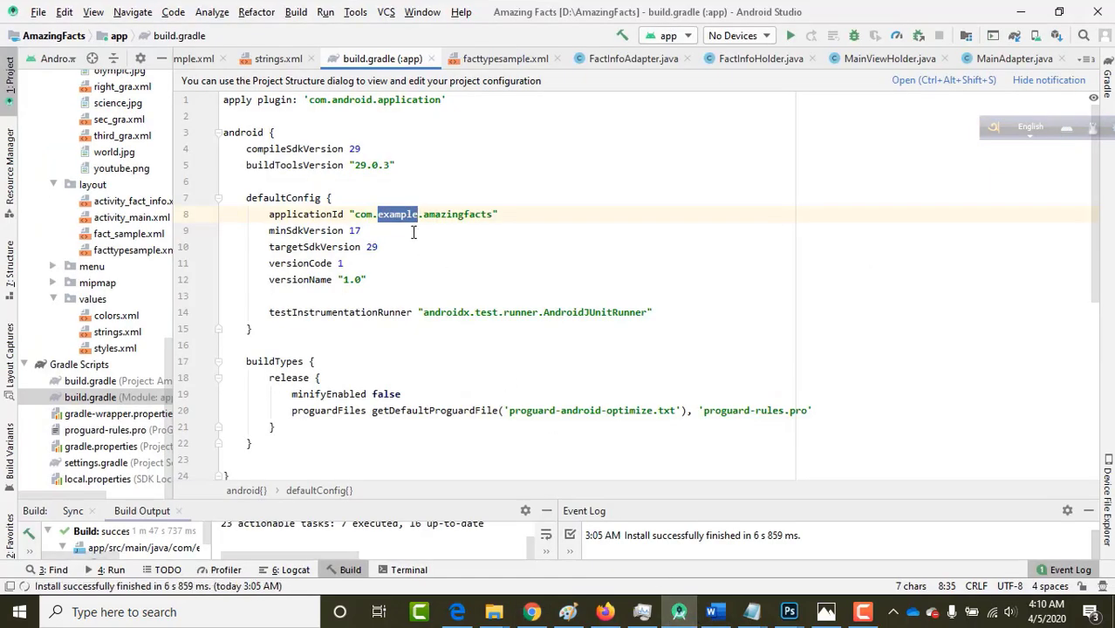
text(dipta)
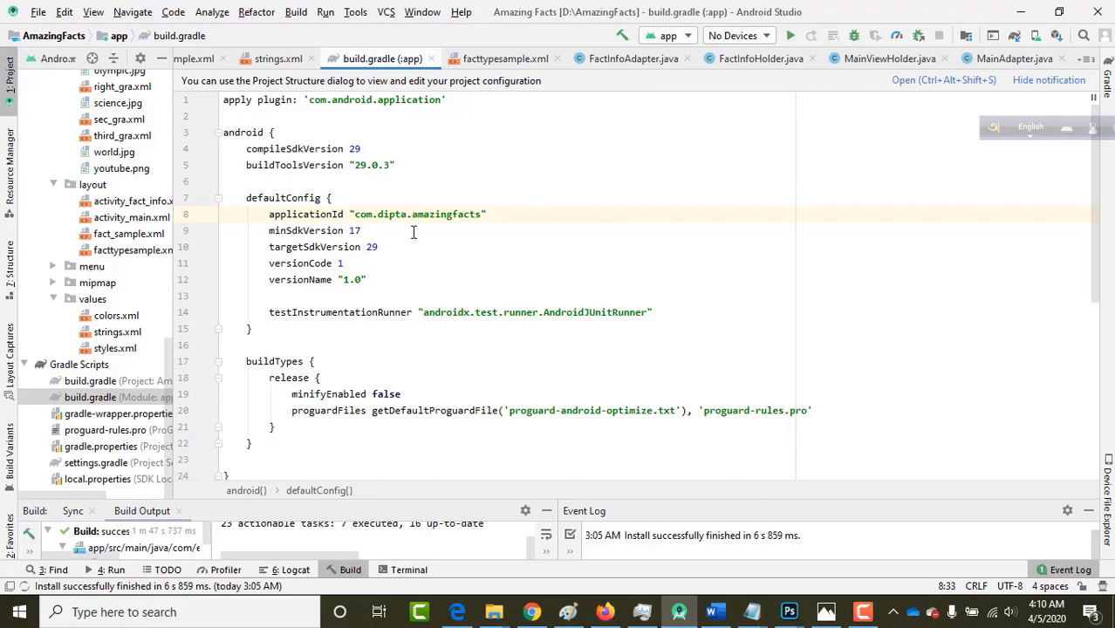
text(soft)
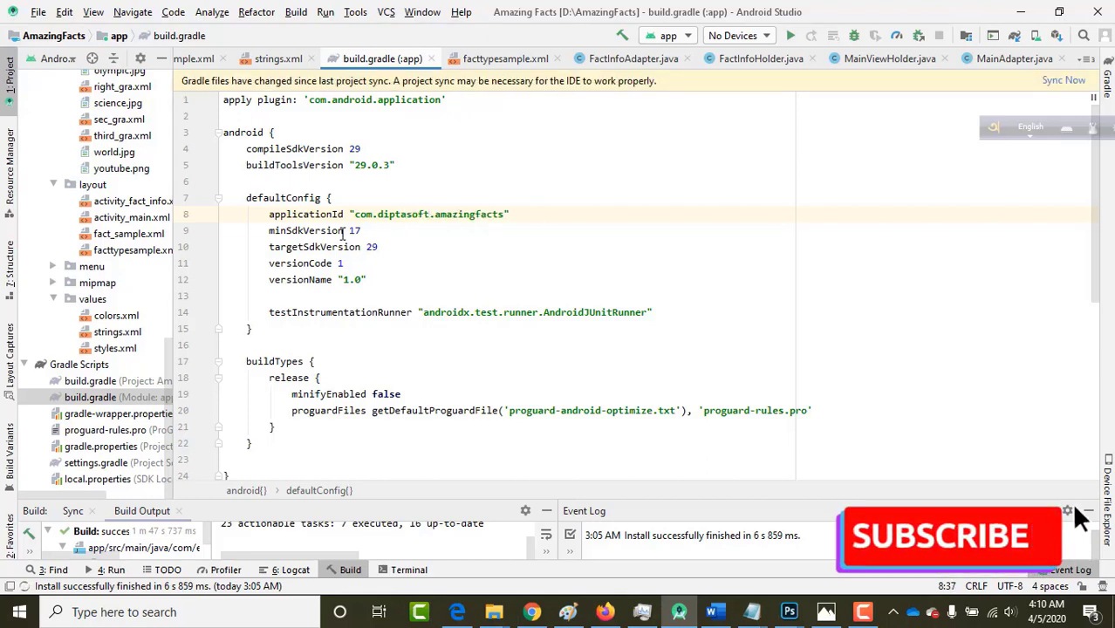
double_click(354, 231)
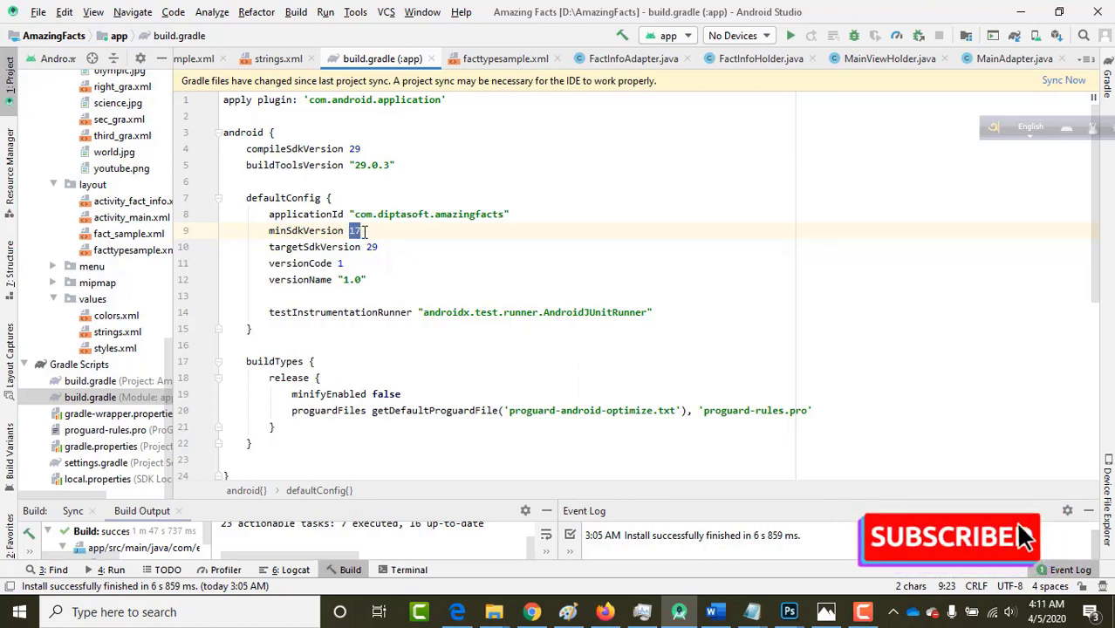
click(365, 230)
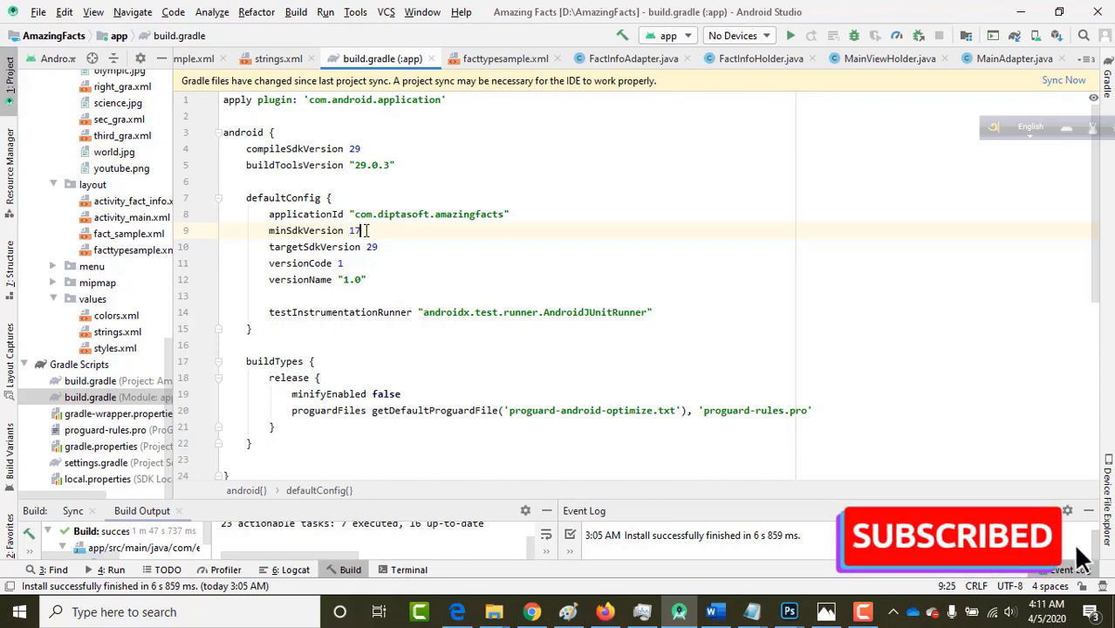
Inspect the minSdkVersion 17 and versionCode 1 values, leaving them unchanged.
key(ctrl+shift+Left)
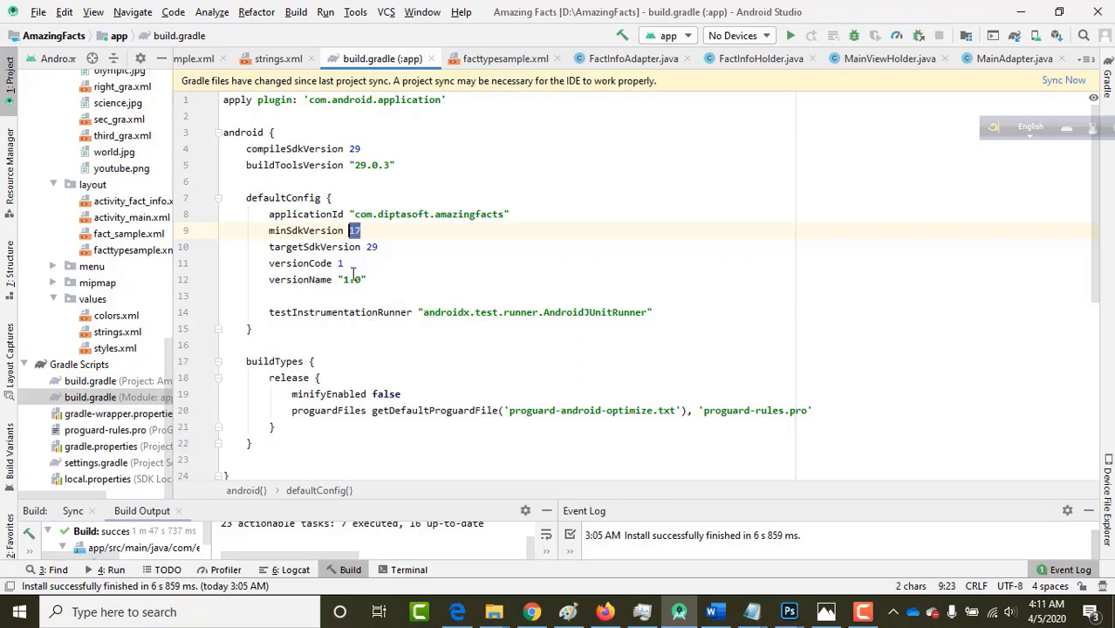
click(349, 264)
key(ctrl+shift+Left)
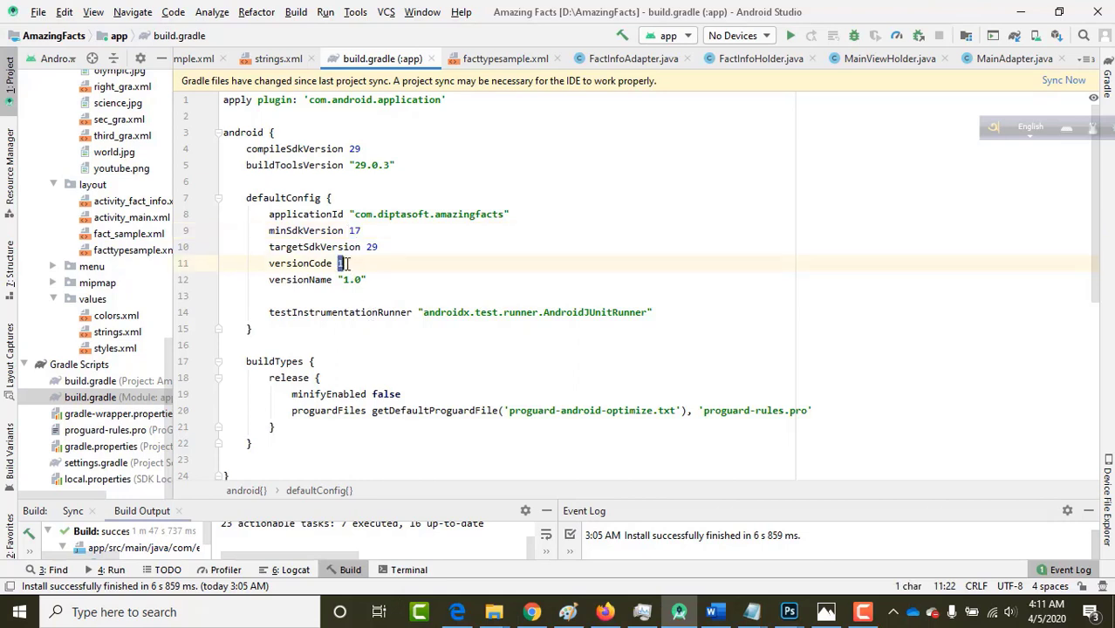
click(346, 264)
drag(343, 263, 339, 263)
click(341, 263)
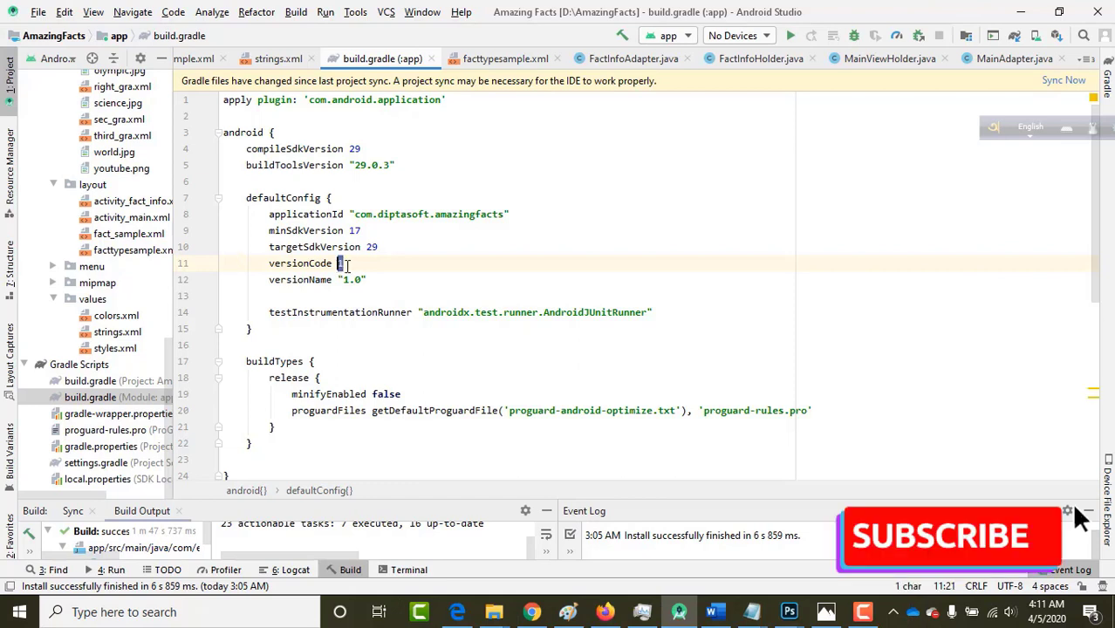
drag(342, 264, 340, 264)
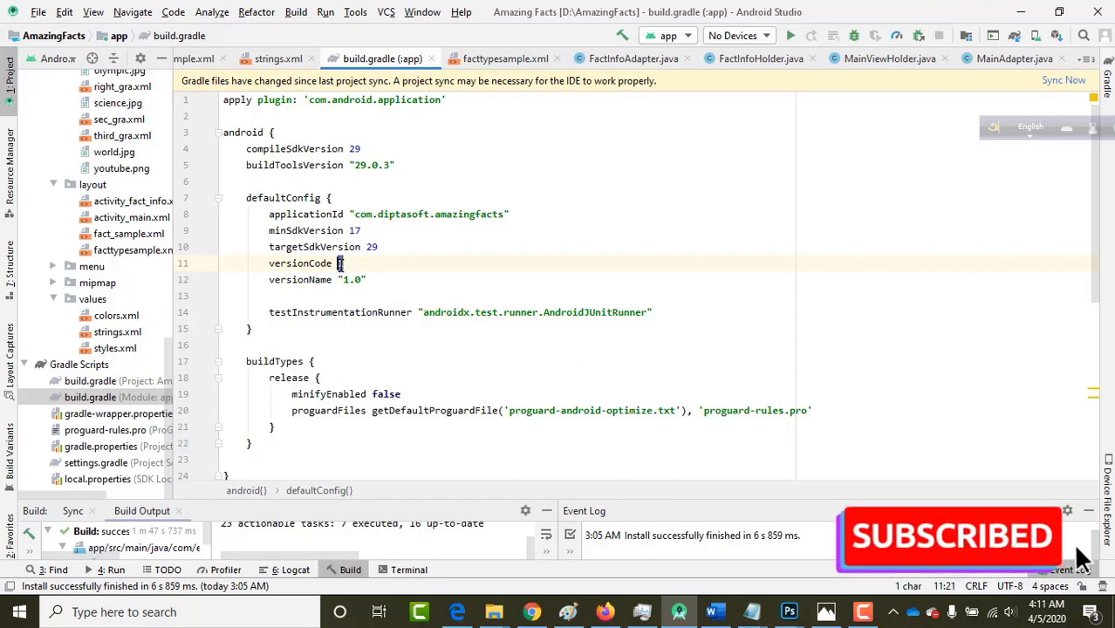
click(350, 263)
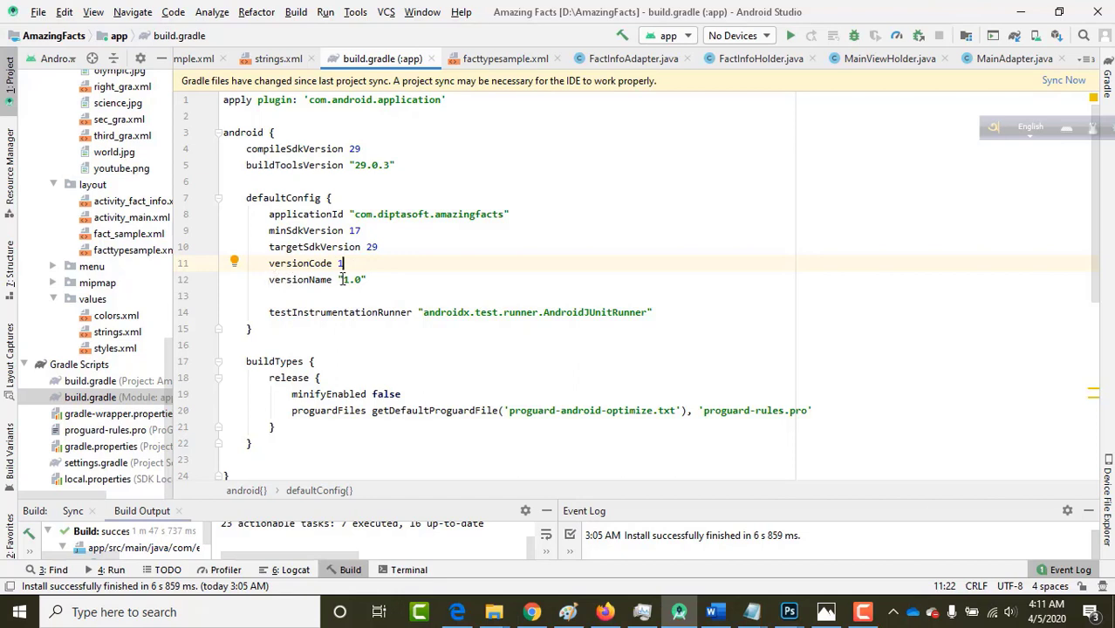
Change versionName from "1.0" to "0.0.1".
click(364, 280)
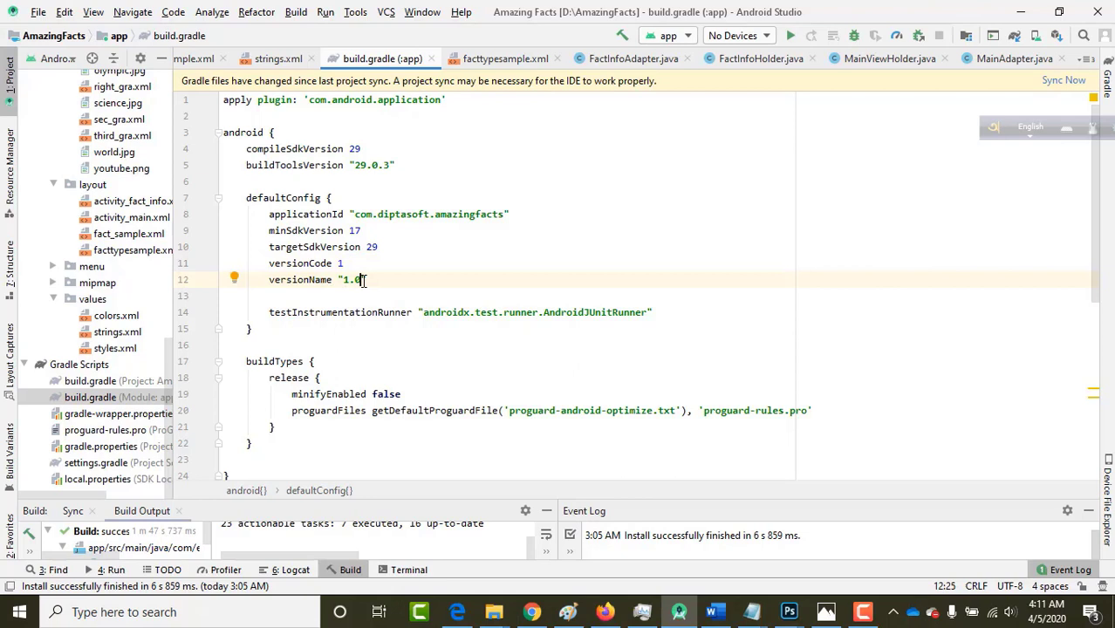
key(BackSpace)
key(BackSpace)
key(BackSpace)
text(0.0.1)
scroll(377, 286, down, 1)
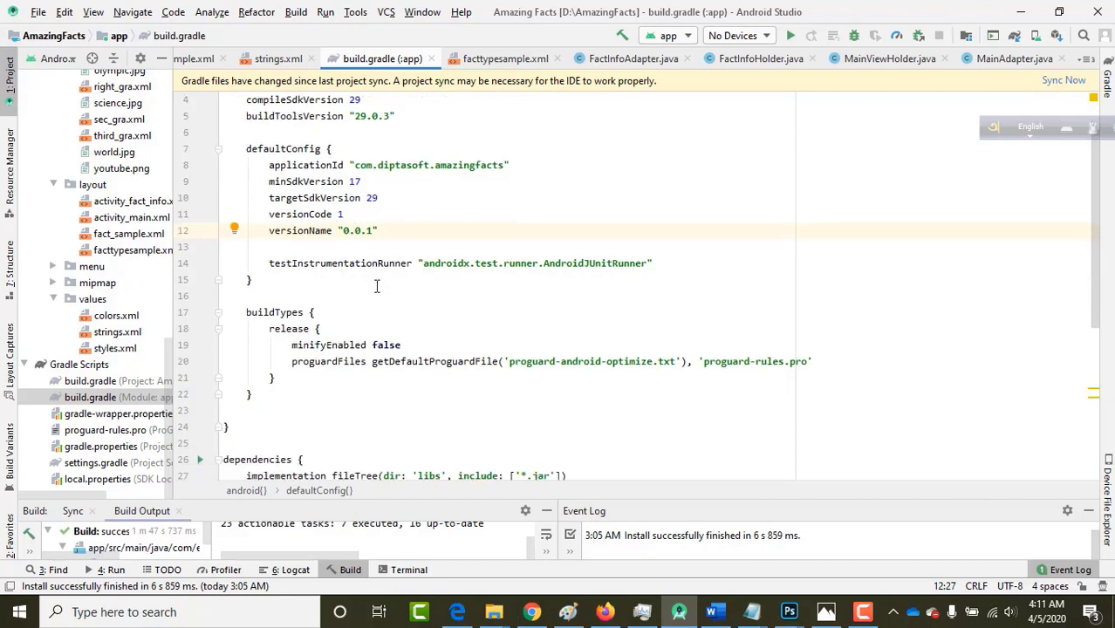
scroll(404, 198, up, 1)
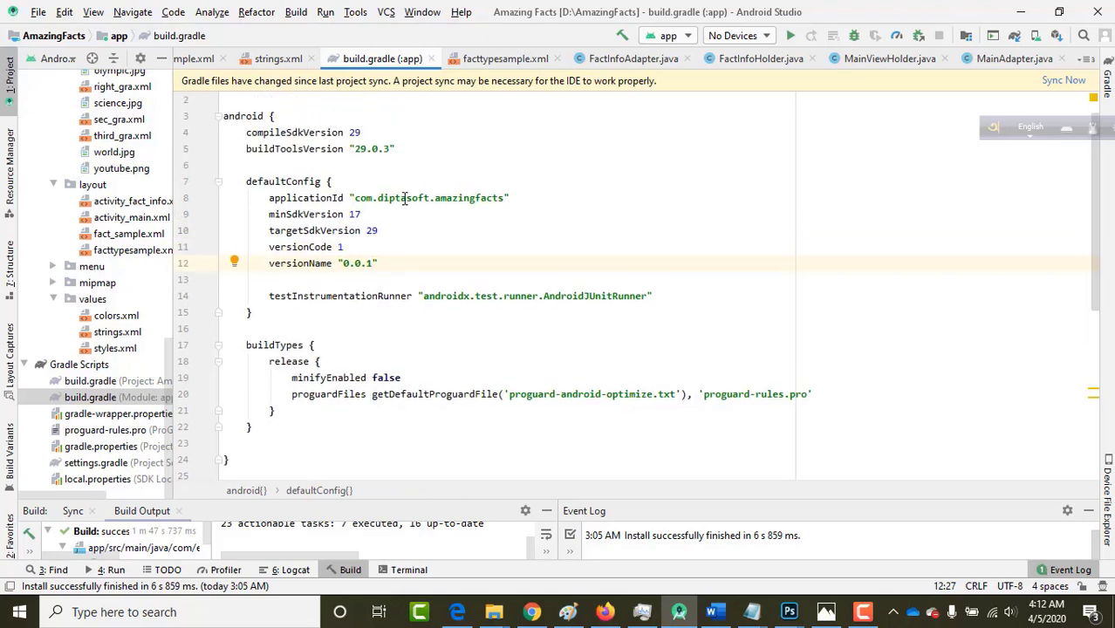
Sync the project with the edited build.gradle so it applies the new applicationId and version 0.0.1.
click(1062, 83)
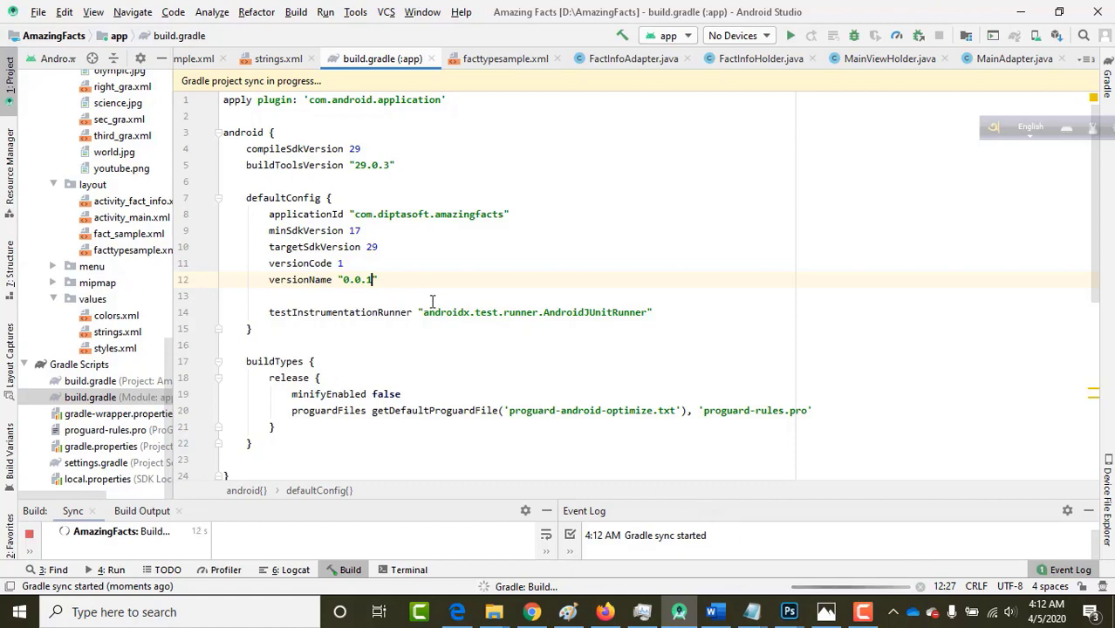
scroll(155, 296, up, 10)
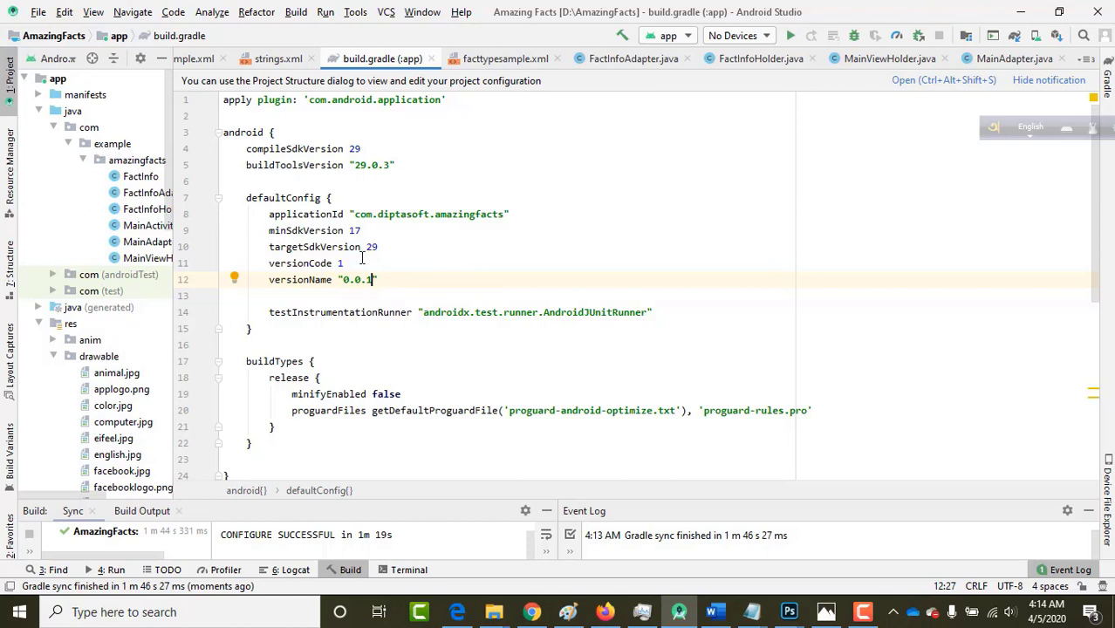
Select parts of the applicationId package name in build.gradle to inspect it.
drag(355, 216, 418, 217)
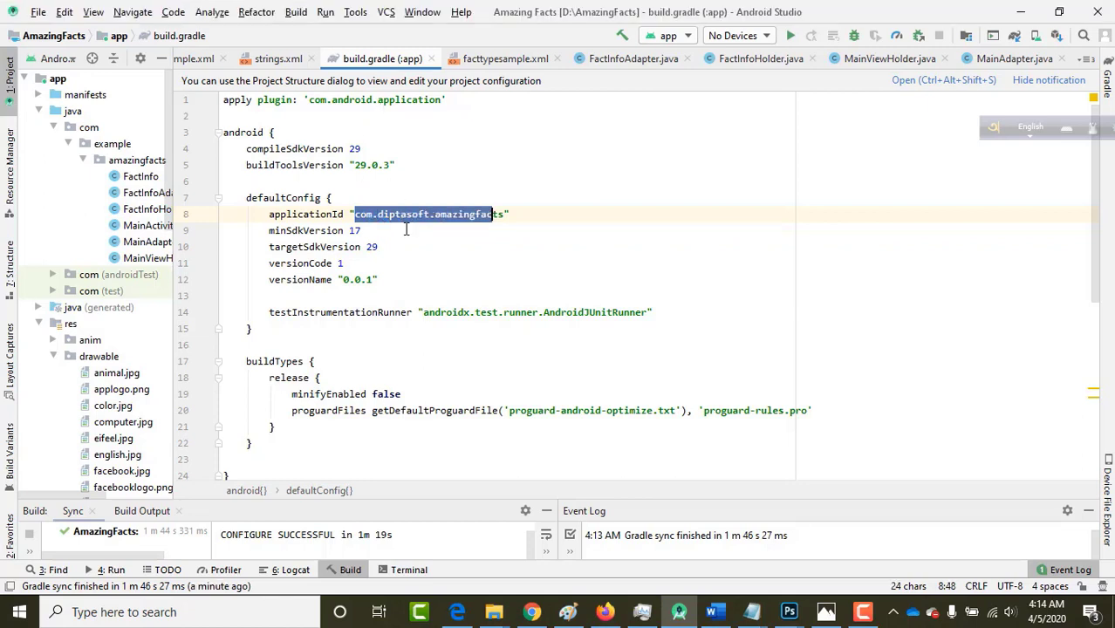
click(406, 229)
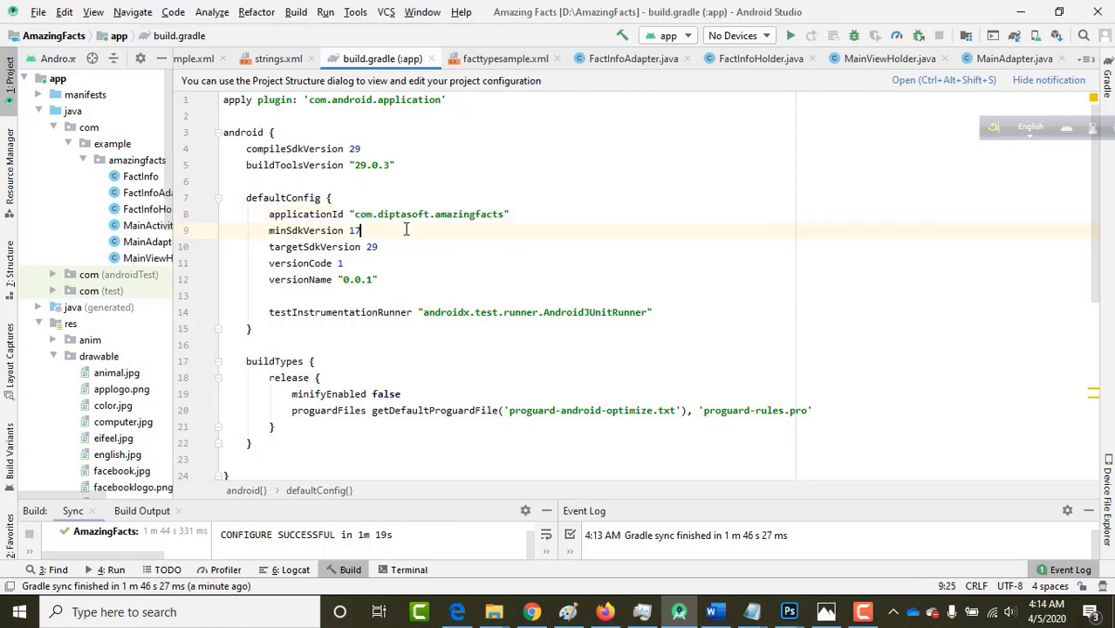
click(355, 214)
drag(355, 214, 486, 213)
click(486, 214)
Turn on Compact Middle Packages in the Project view and re-expand the java source folder.
click(105, 146)
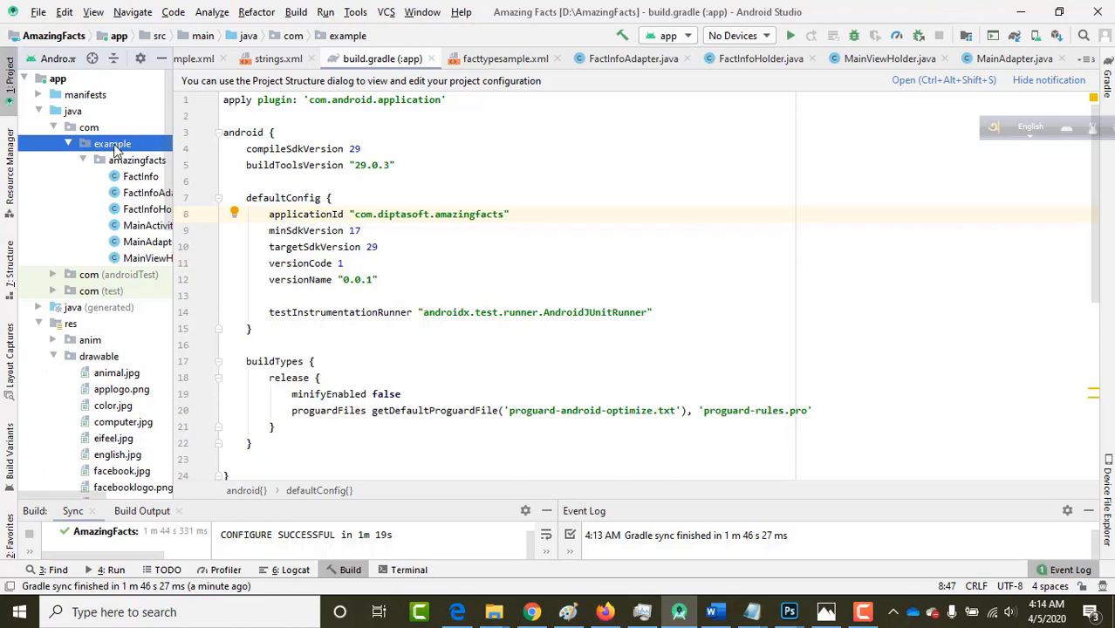
click(140, 59)
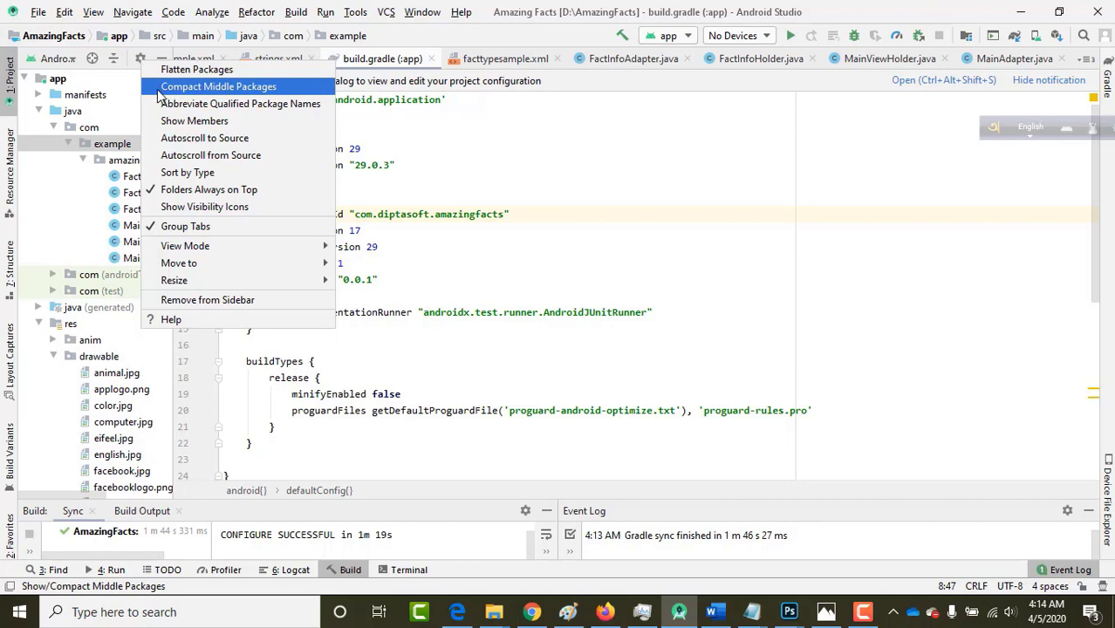
click(160, 91)
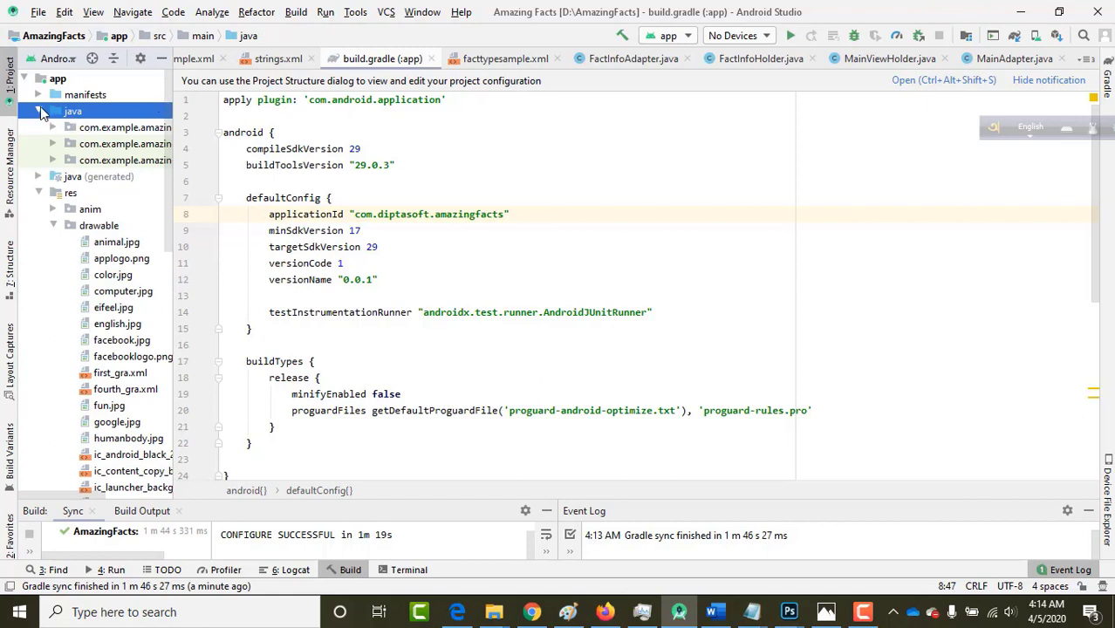
click(39, 111)
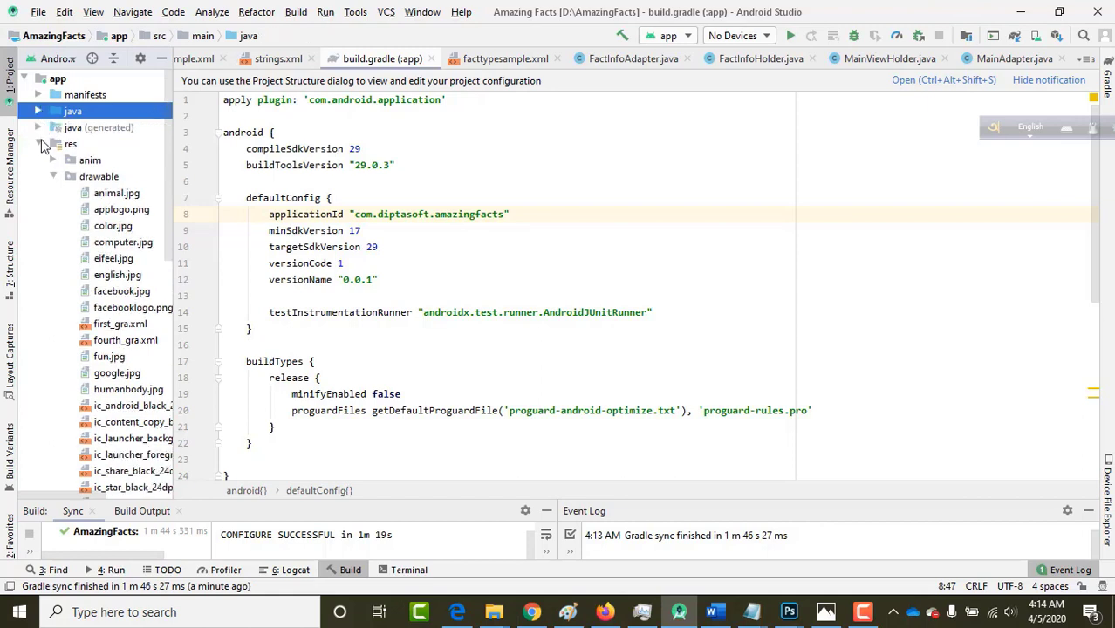
click(39, 143)
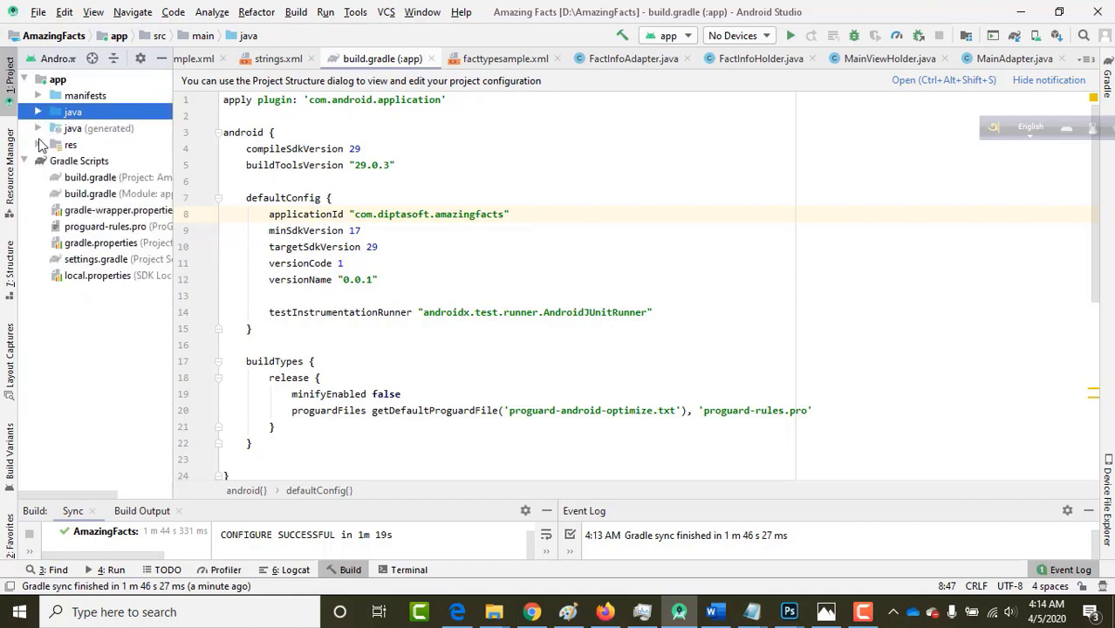
click(38, 111)
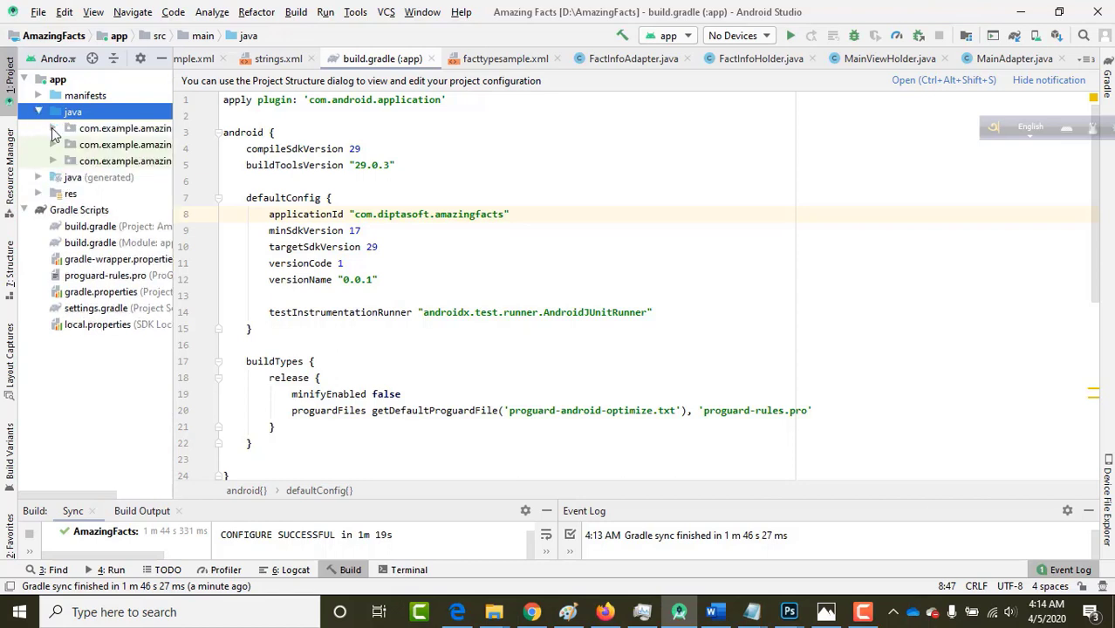
click(53, 129)
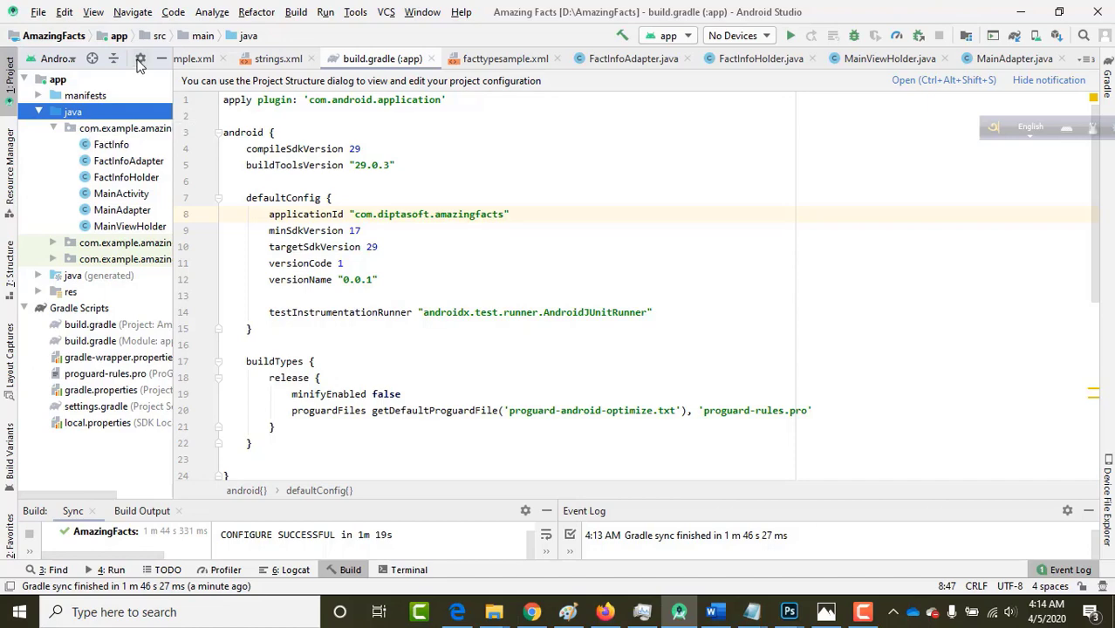
Show com, example and amazingfacts as separate folders, then select 'diptasoft' in the applicationId.
click(138, 63)
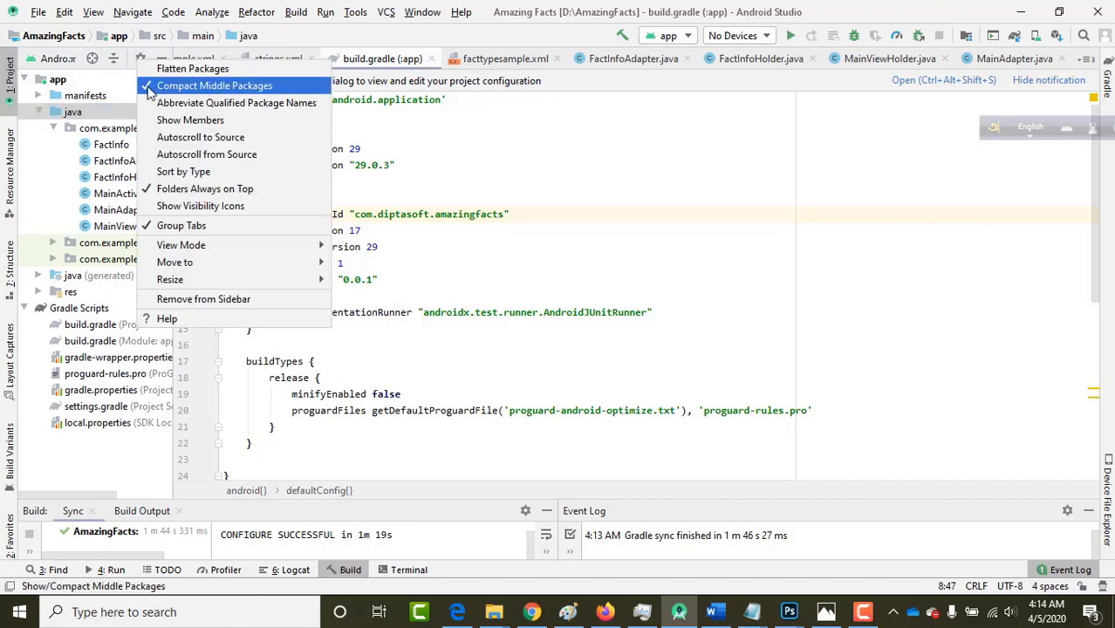
click(150, 86)
click(92, 159)
click(96, 145)
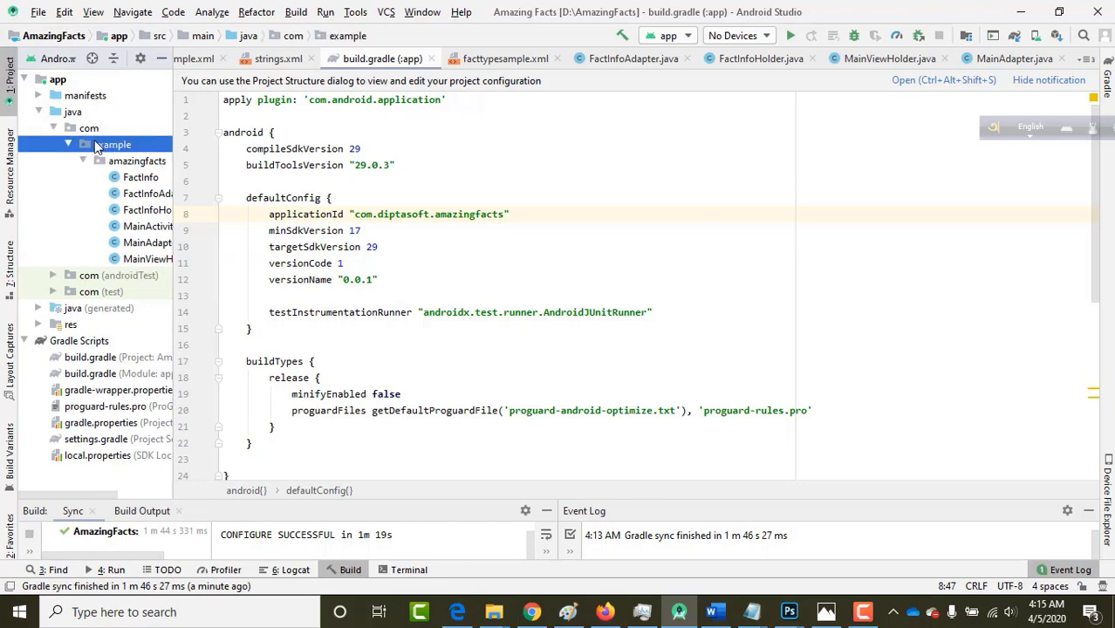
click(403, 214)
double_click(400, 215)
key(ctrl+c)
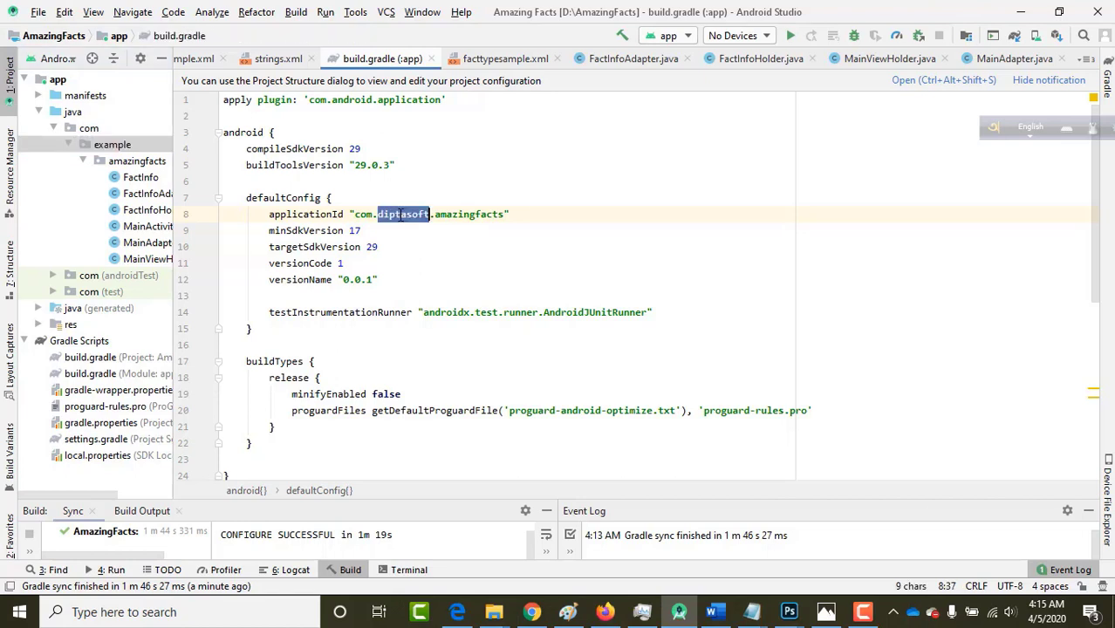
Rename the example package directory to diptasoft, changing 19 occurrences across the project.
right_click(113, 150)
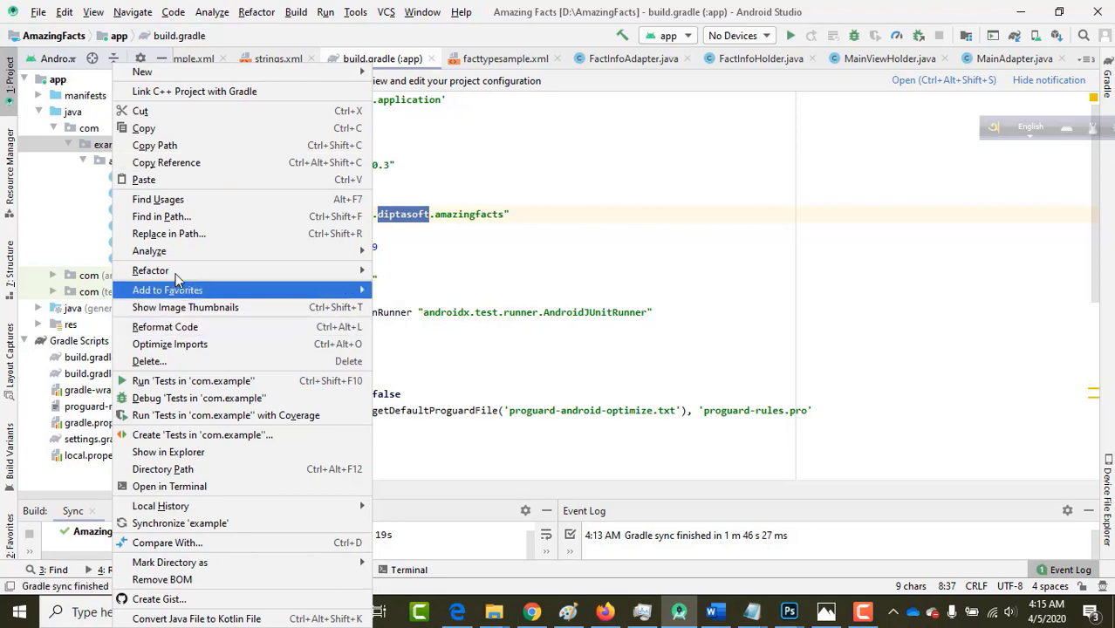
mouse_move(177, 275)
click(408, 269)
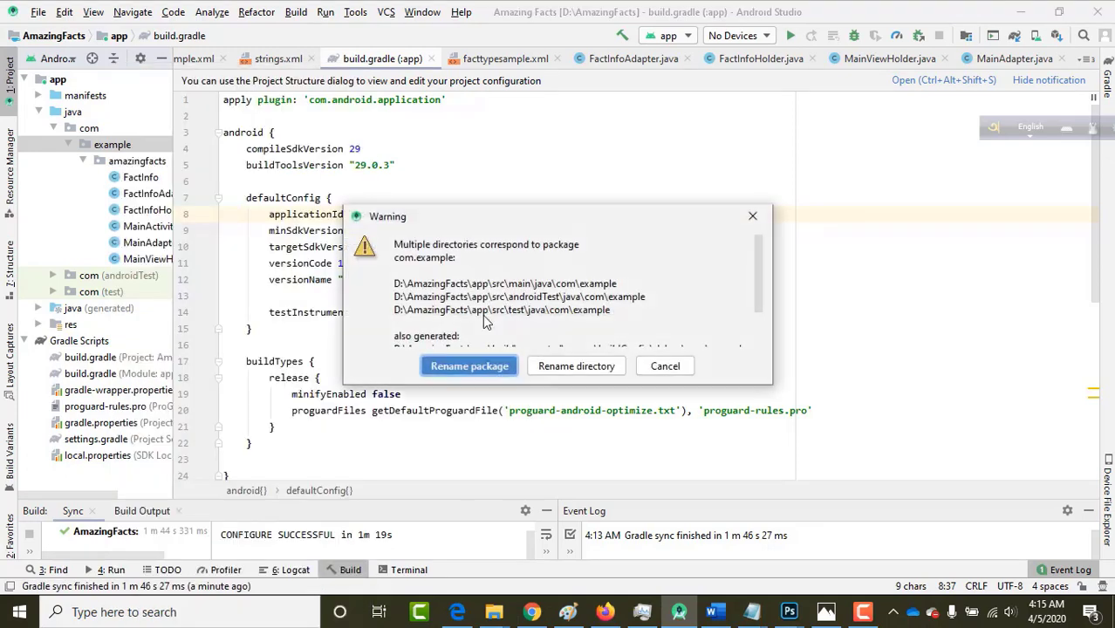
click(571, 366)
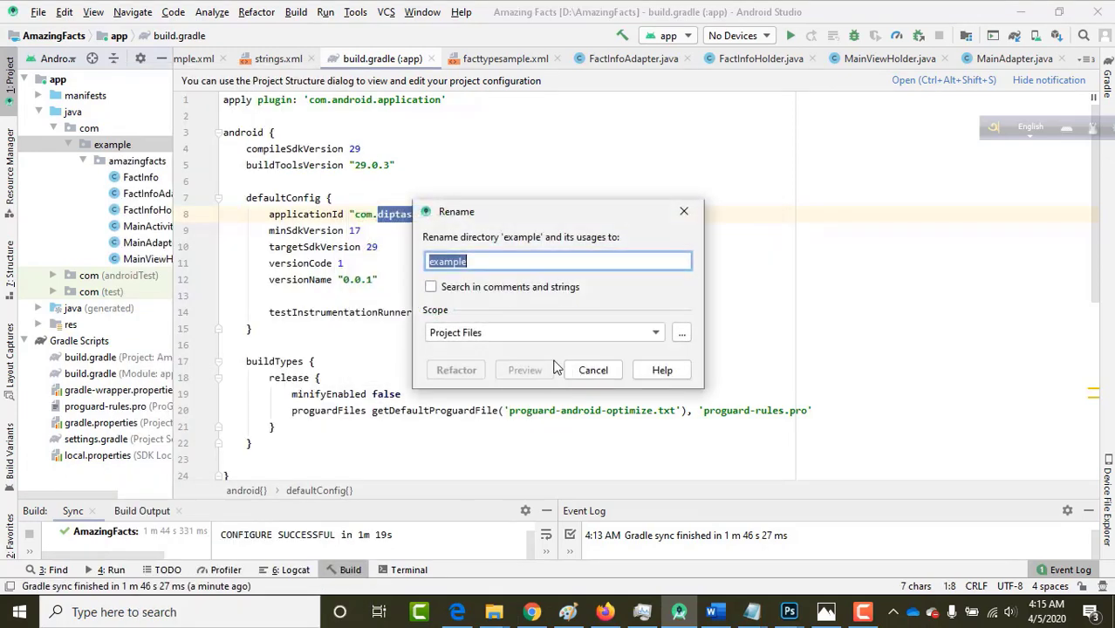
key(ctrl+v)
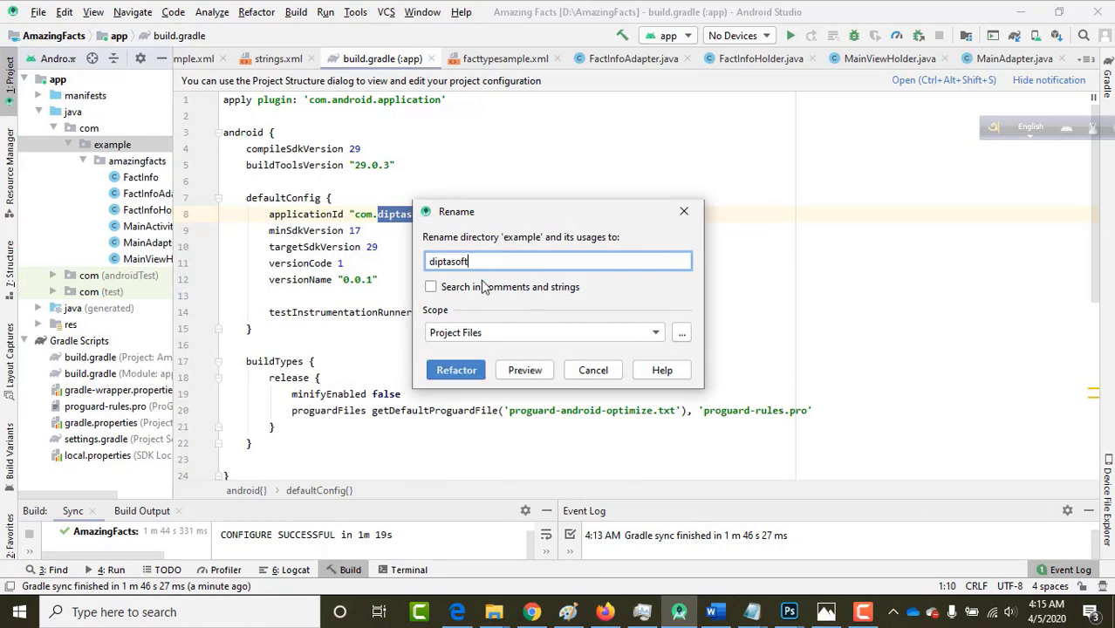
click(455, 371)
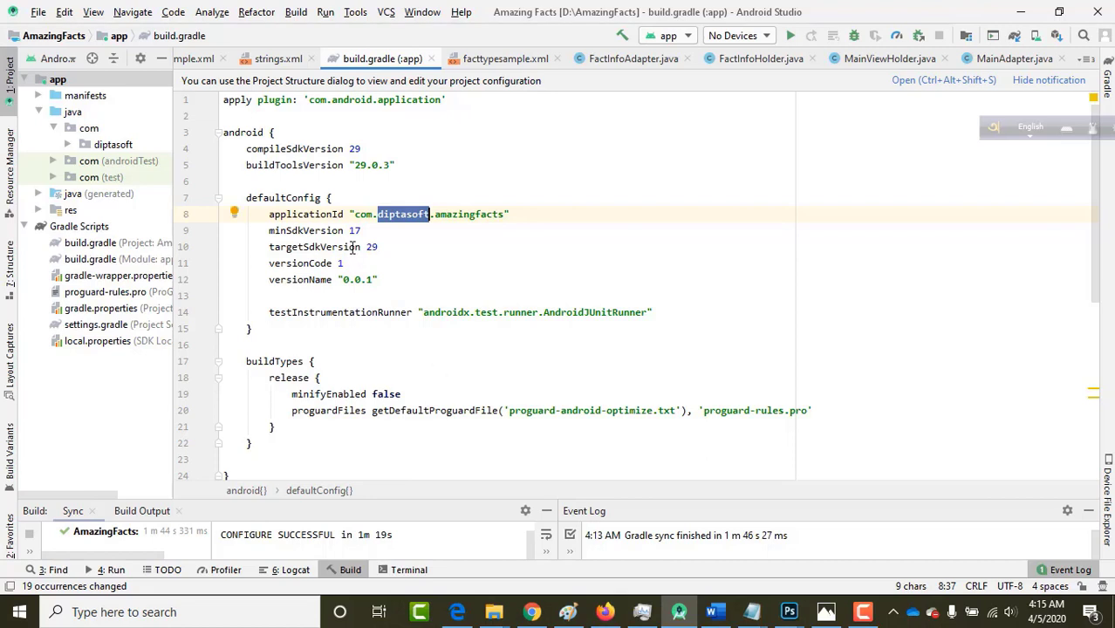
click(353, 247)
click(69, 144)
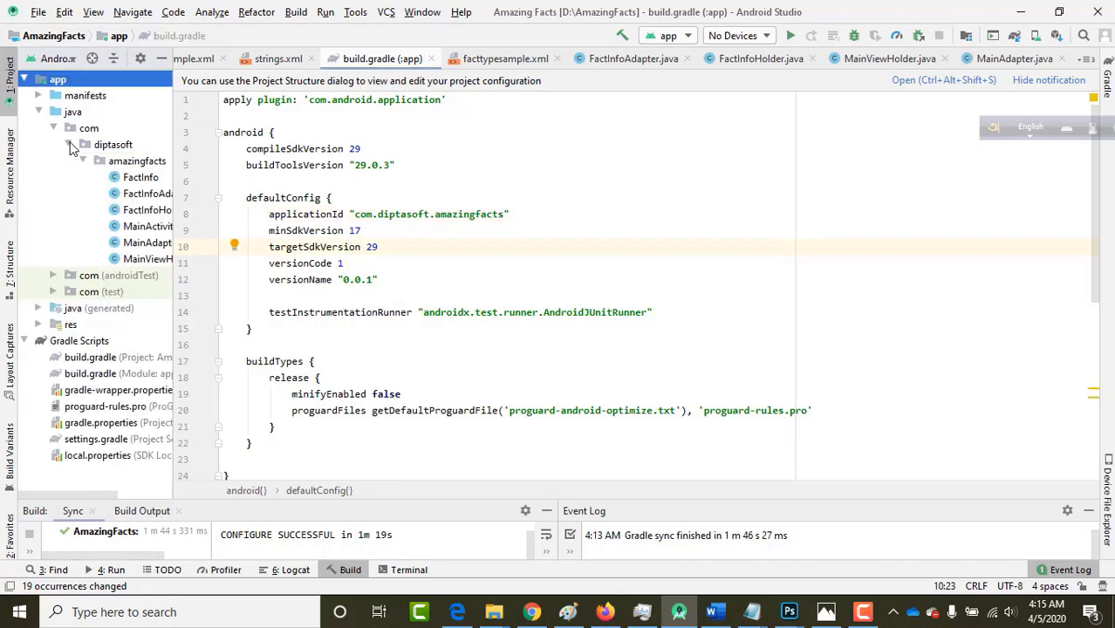
Start Generate Signed Bundle / APK from the Build menu.
click(449, 276)
scroll(449, 276, down, 5)
scroll(449, 276, up, 5)
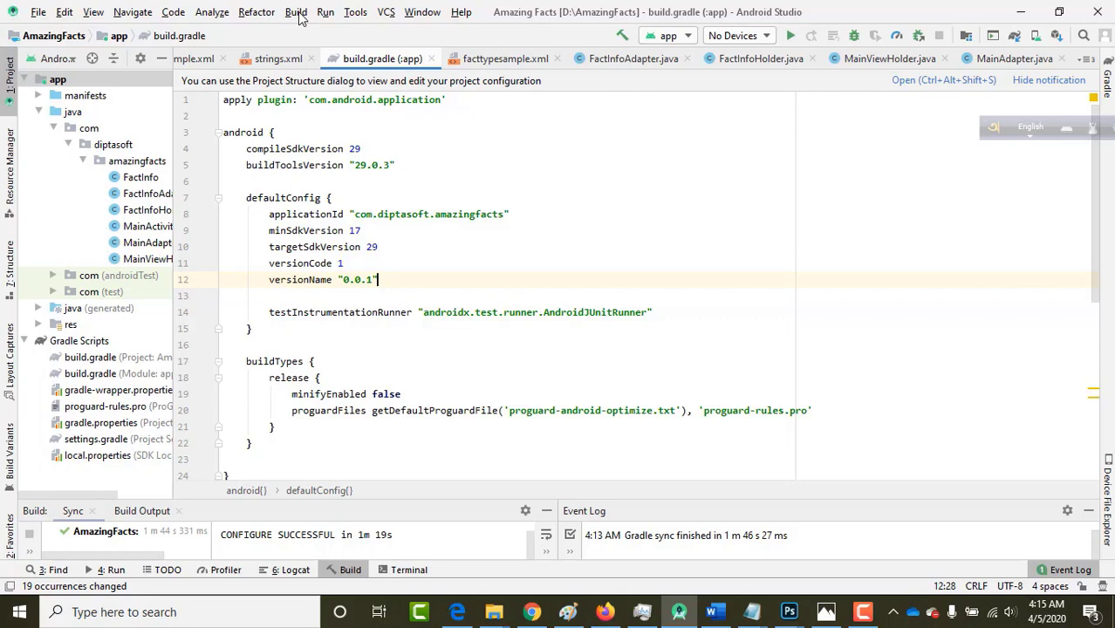
click(296, 13)
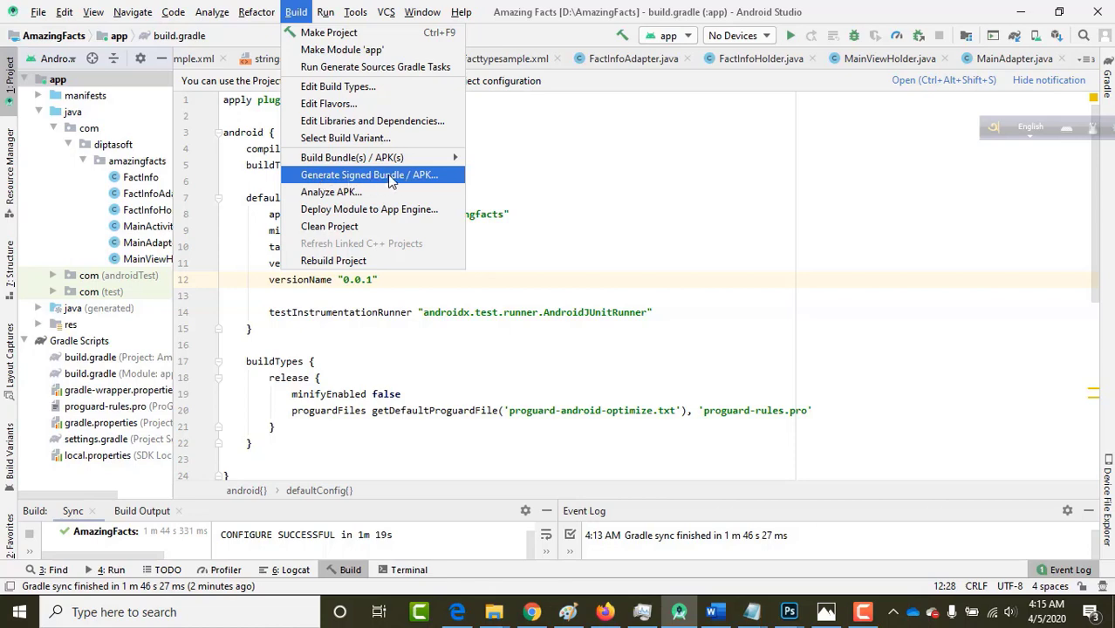
click(397, 175)
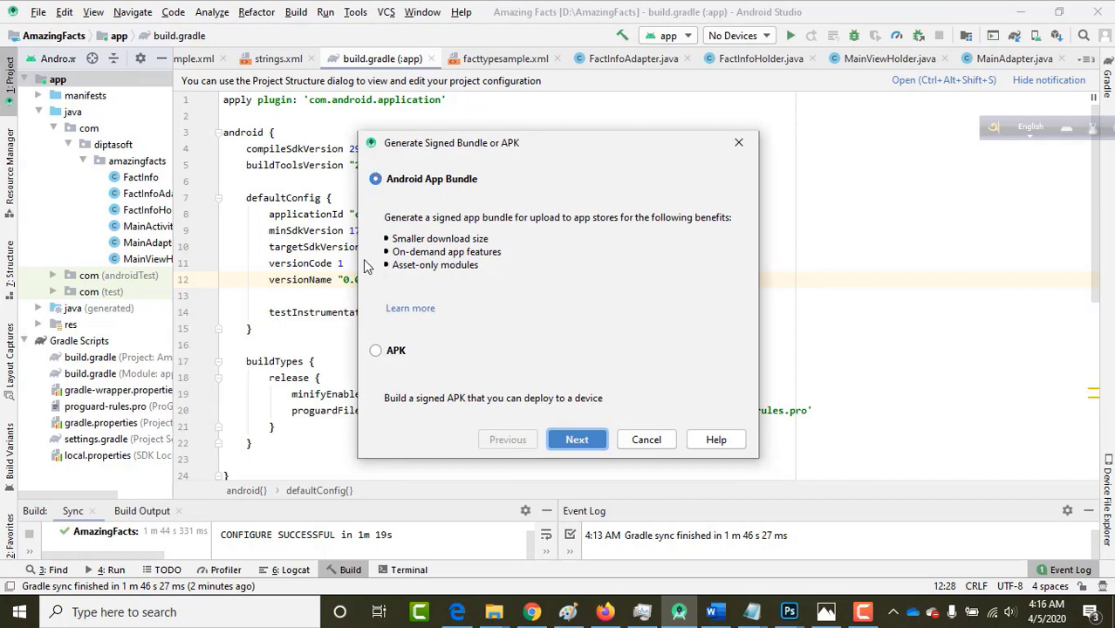
Choose Android App Bundle and continue to the key store settings page.
click(376, 352)
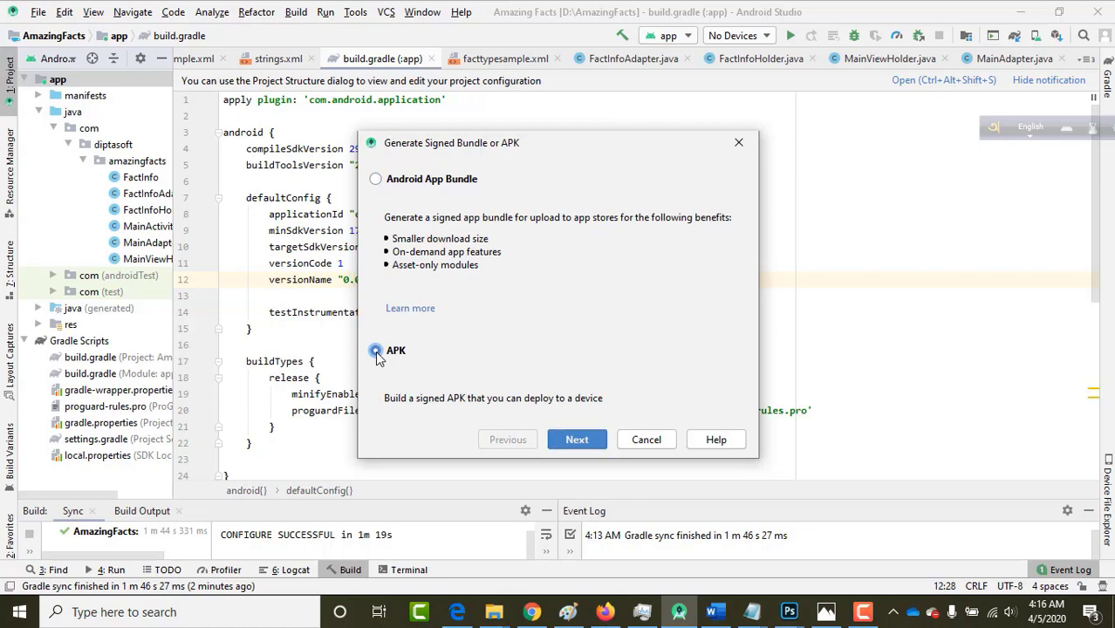
click(375, 179)
click(577, 438)
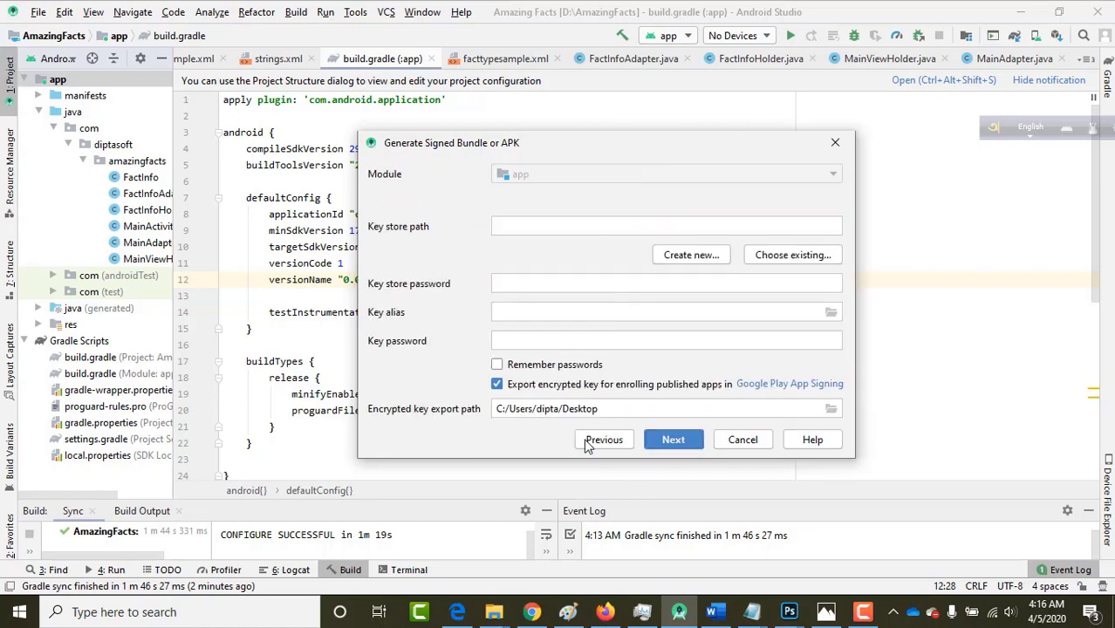
drag(557, 142, 391, 146)
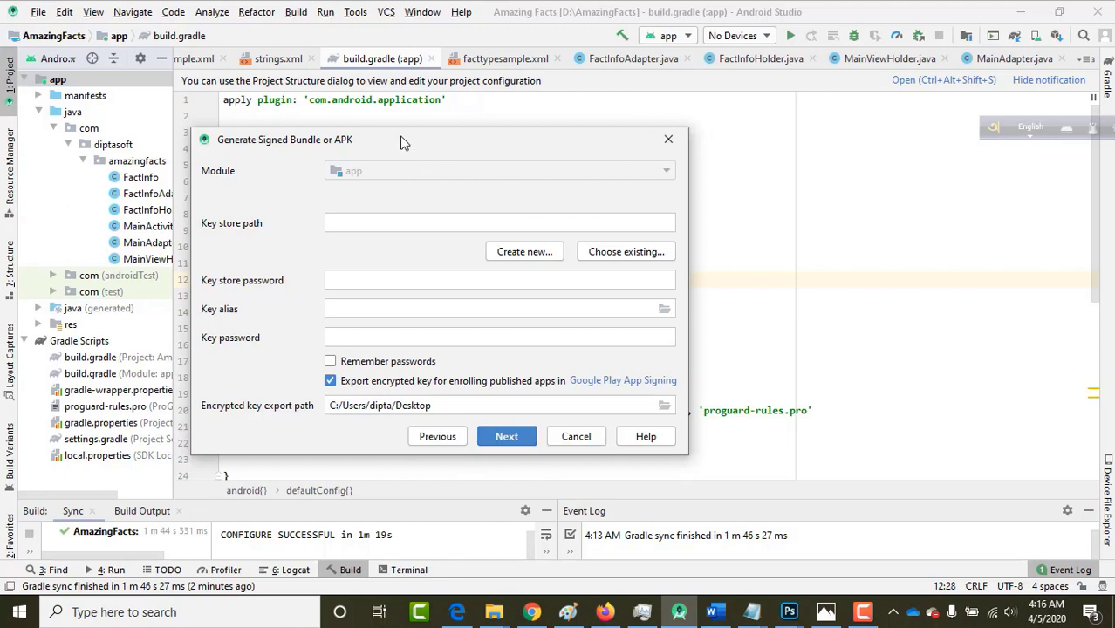
drag(402, 142, 477, 140)
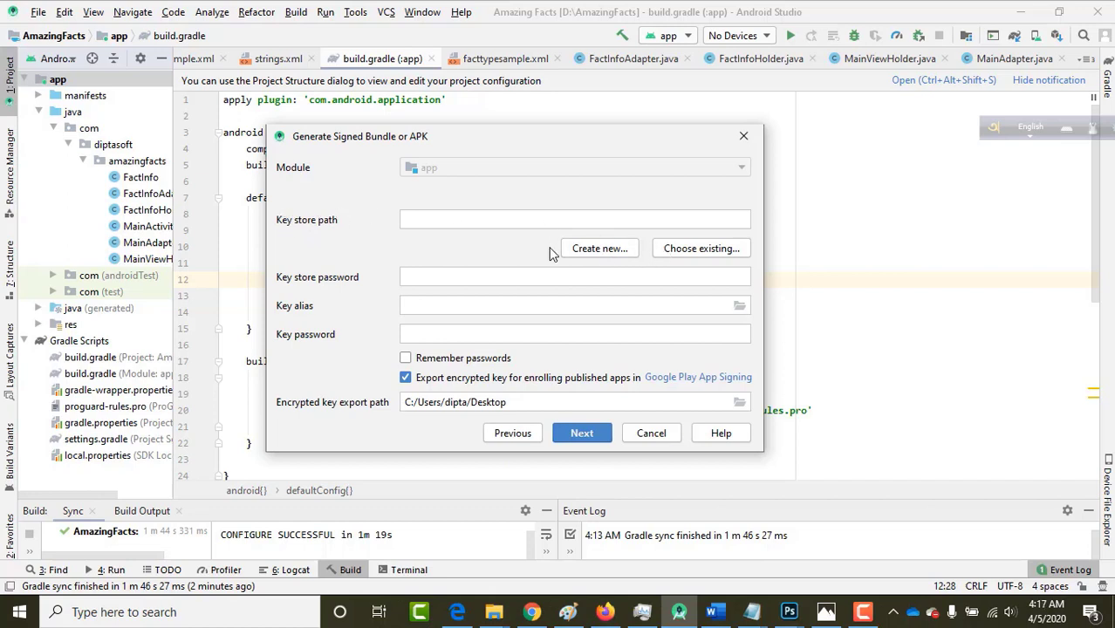
Start a new key store and move its blank form up and to the left.
click(599, 250)
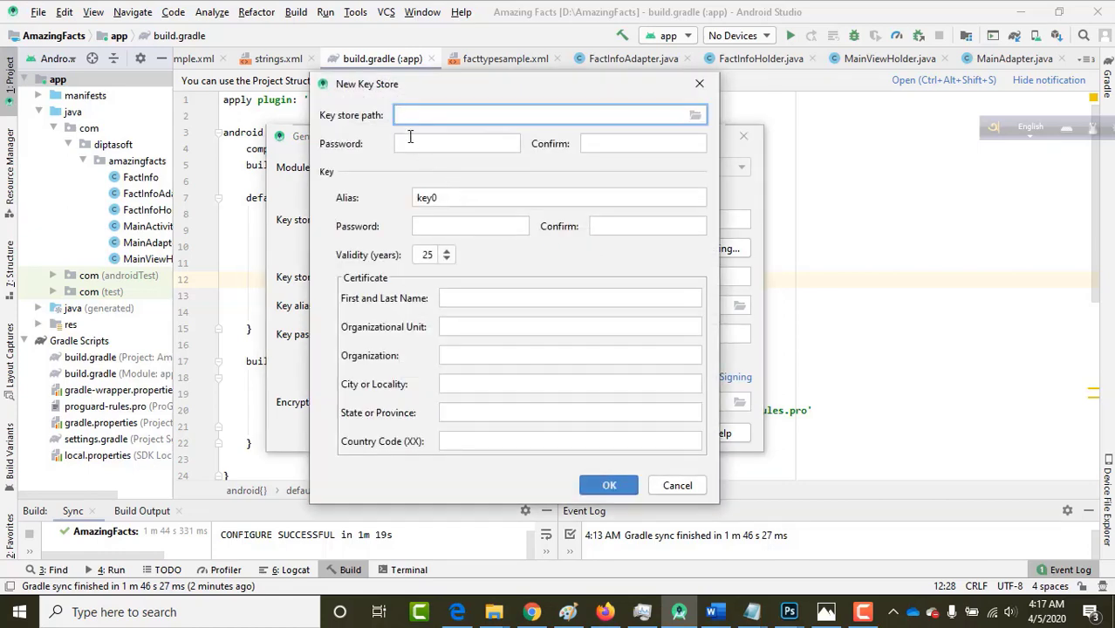
drag(374, 88, 257, 92)
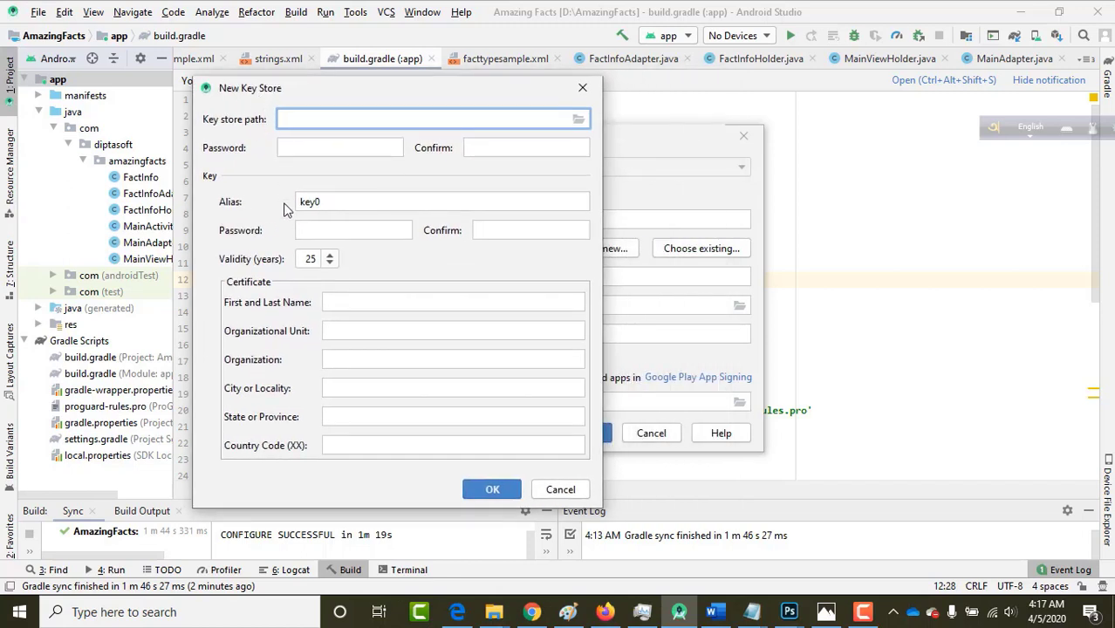
drag(254, 95, 246, 107)
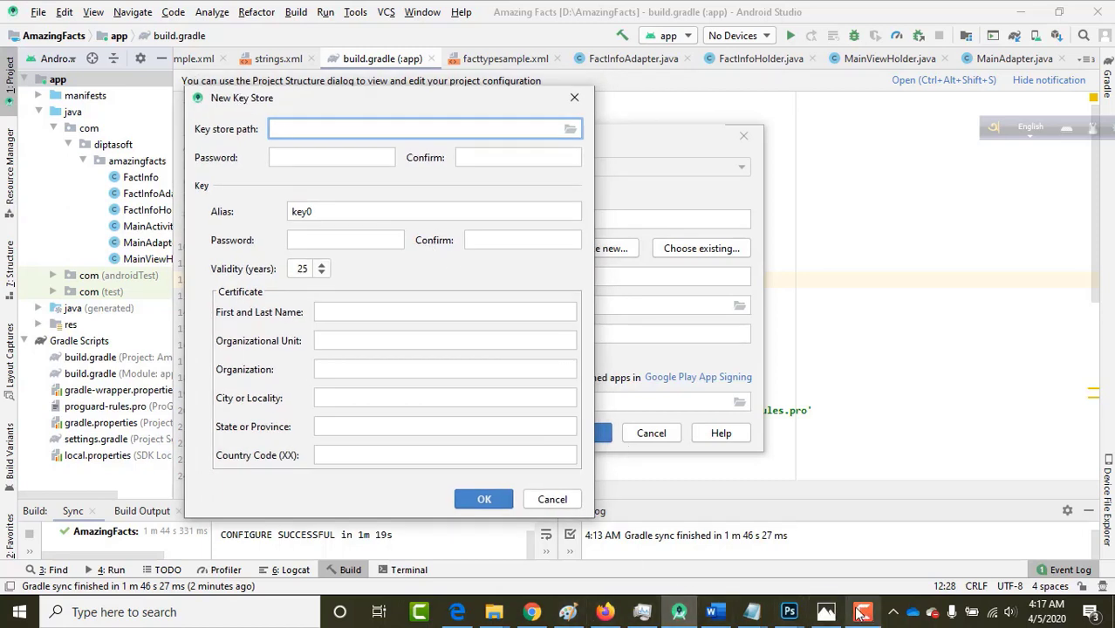
click(827, 613)
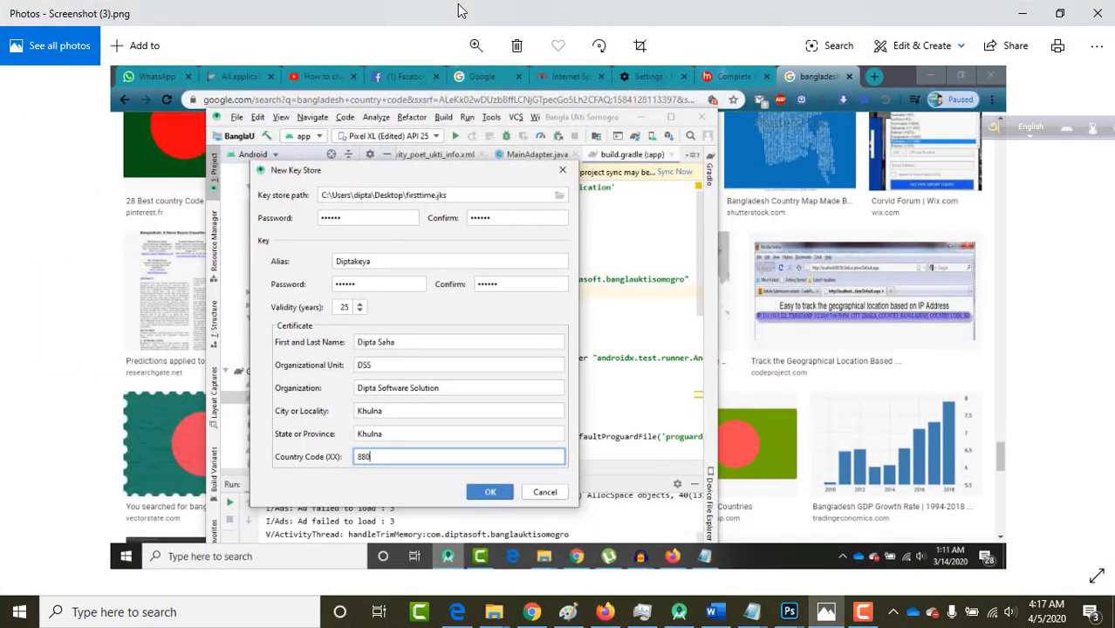
Place the Screenshot (3).png reference in a restored Photos window to the right of Android Studio.
double_click(480, 20)
drag(778, 96, 826, 86)
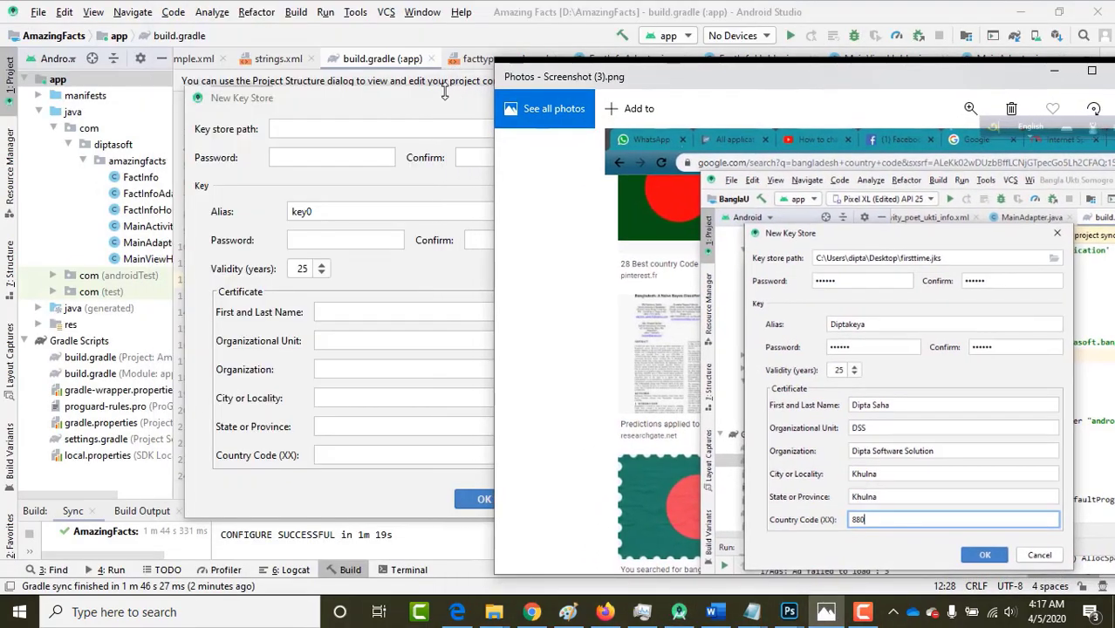
click(389, 100)
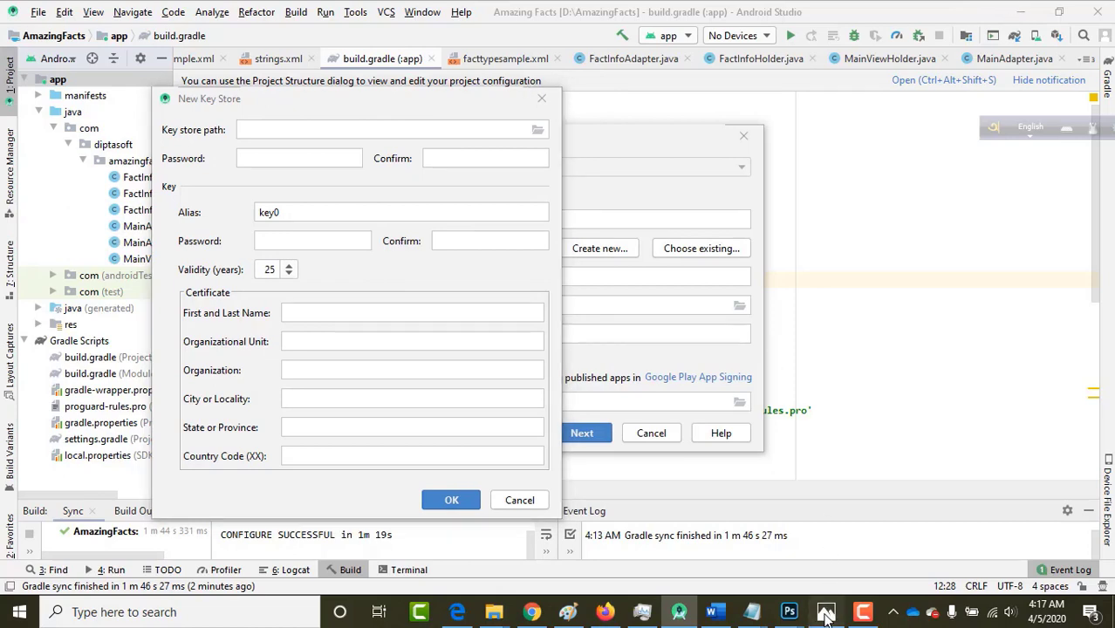
click(825, 615)
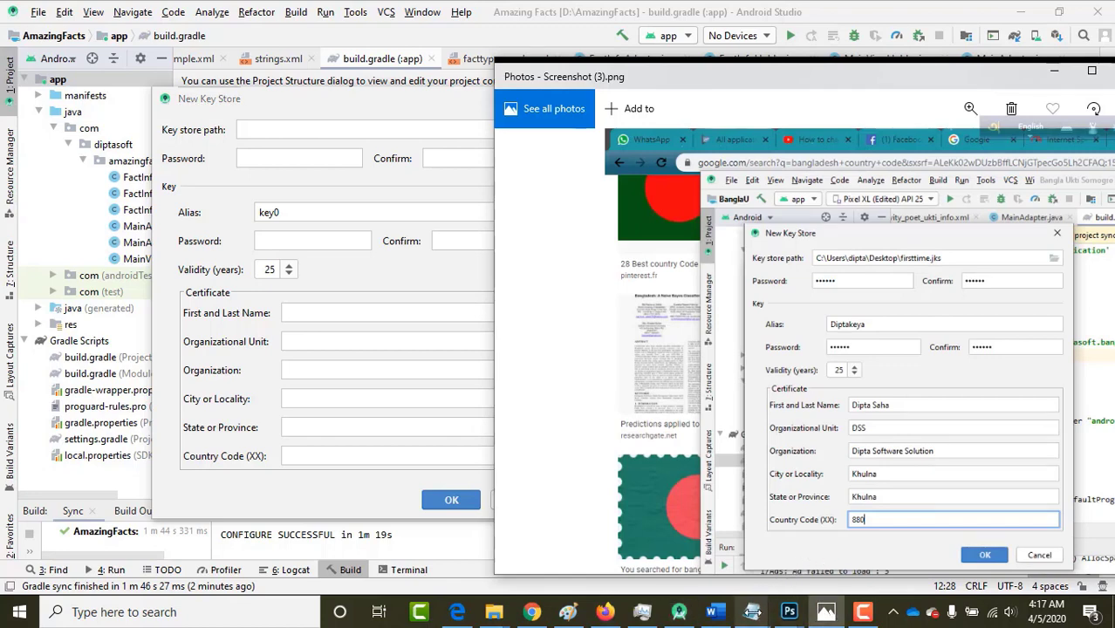
Read the keystore.txt notes in Notepad, then minimize them to return to the key store form.
mouse_move(750, 612)
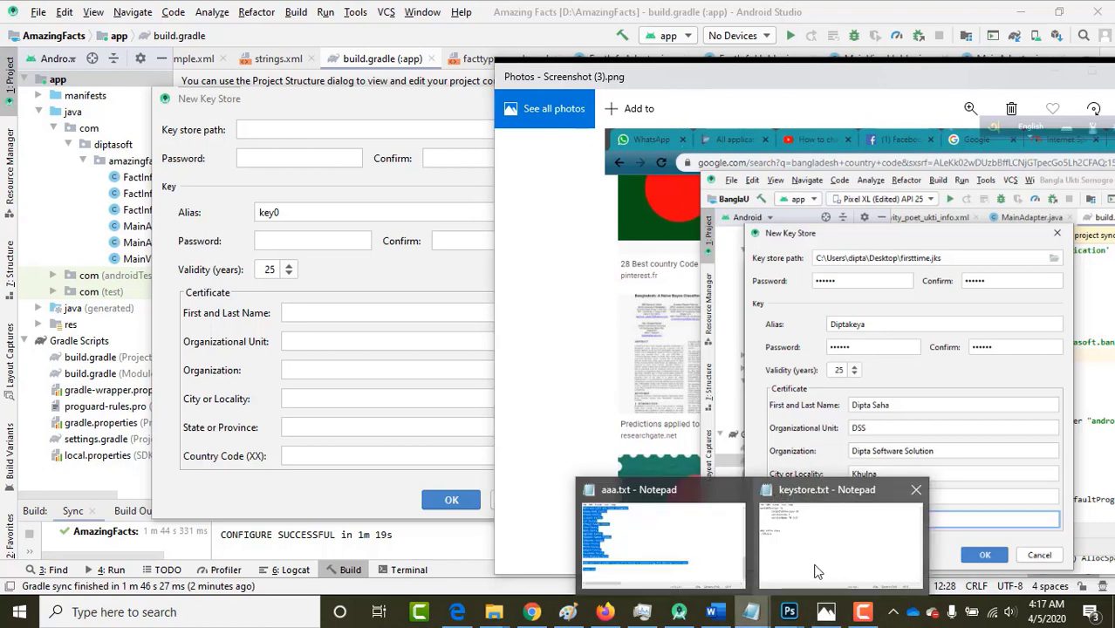
click(817, 571)
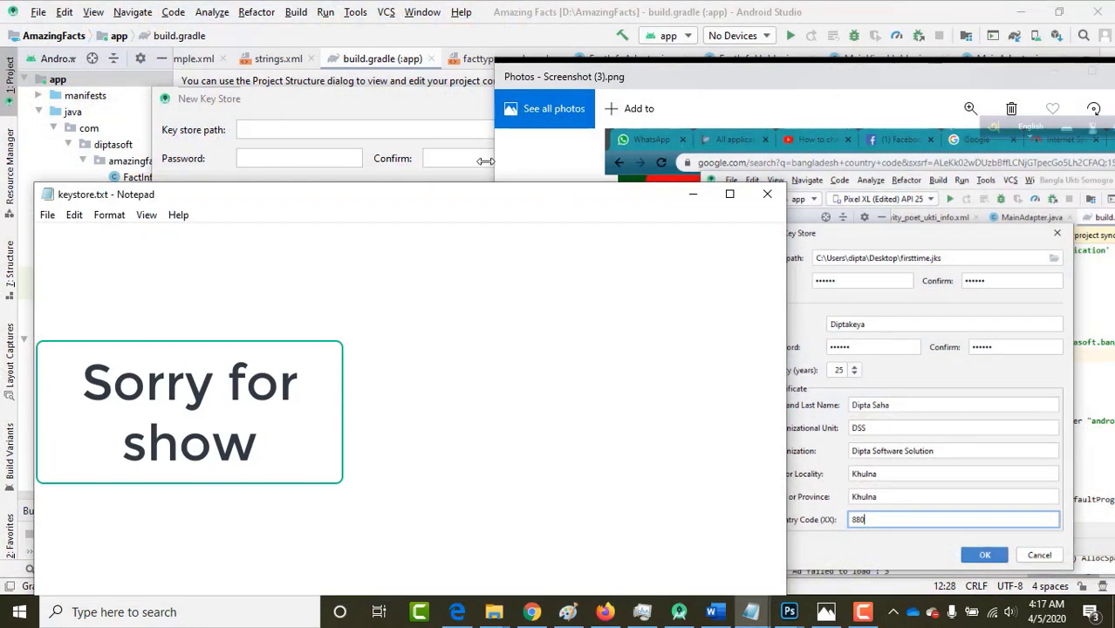
drag(340, 197, 733, 167)
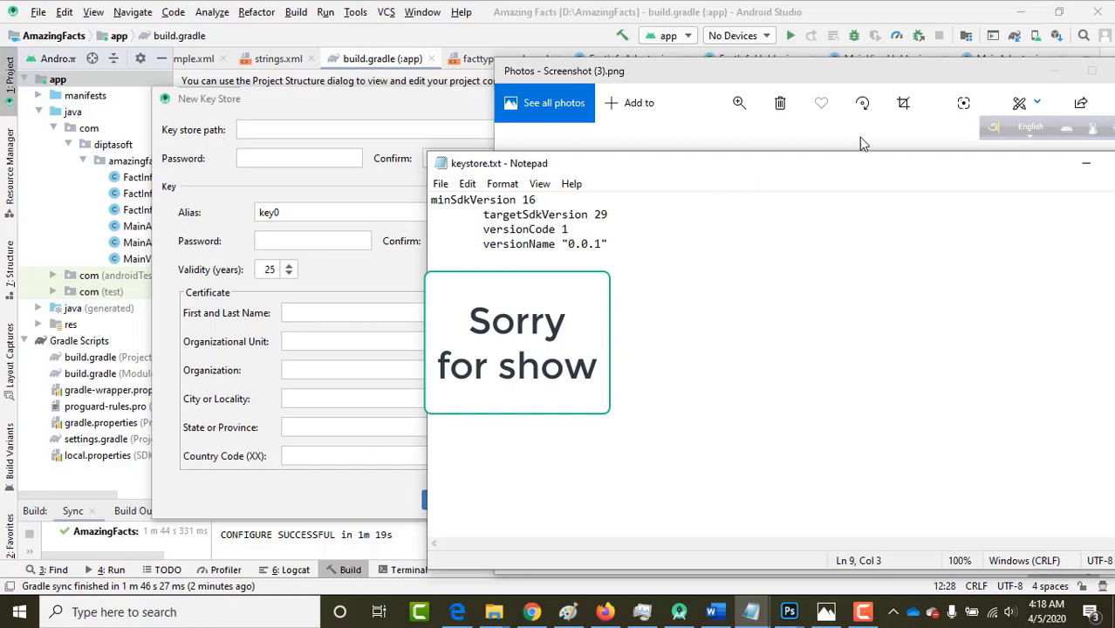
drag(904, 166, 844, 179)
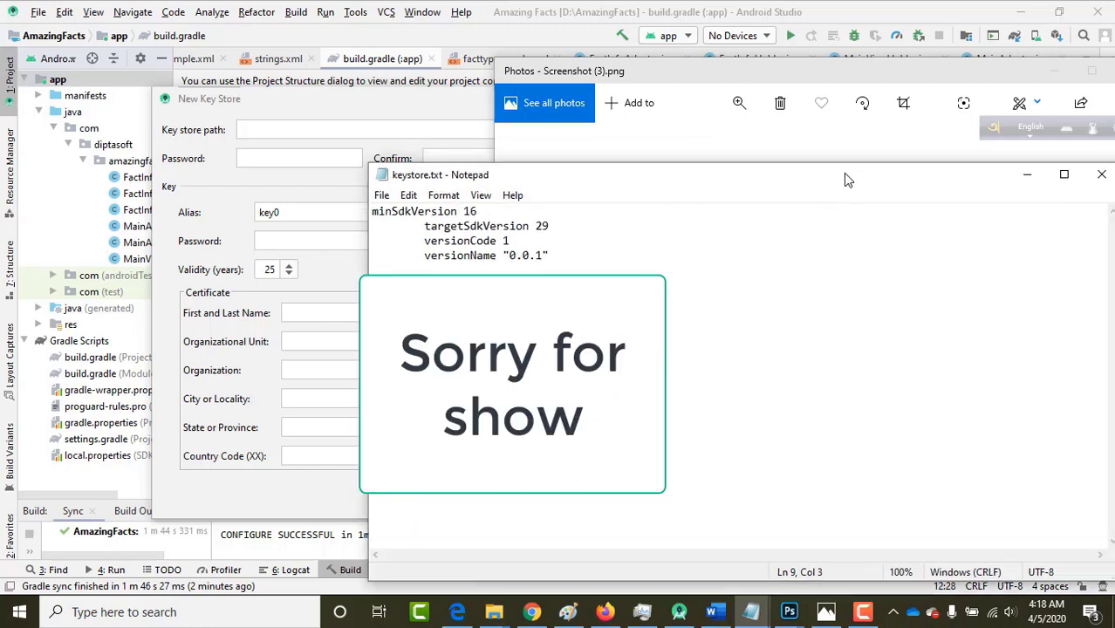
click(1028, 183)
click(253, 157)
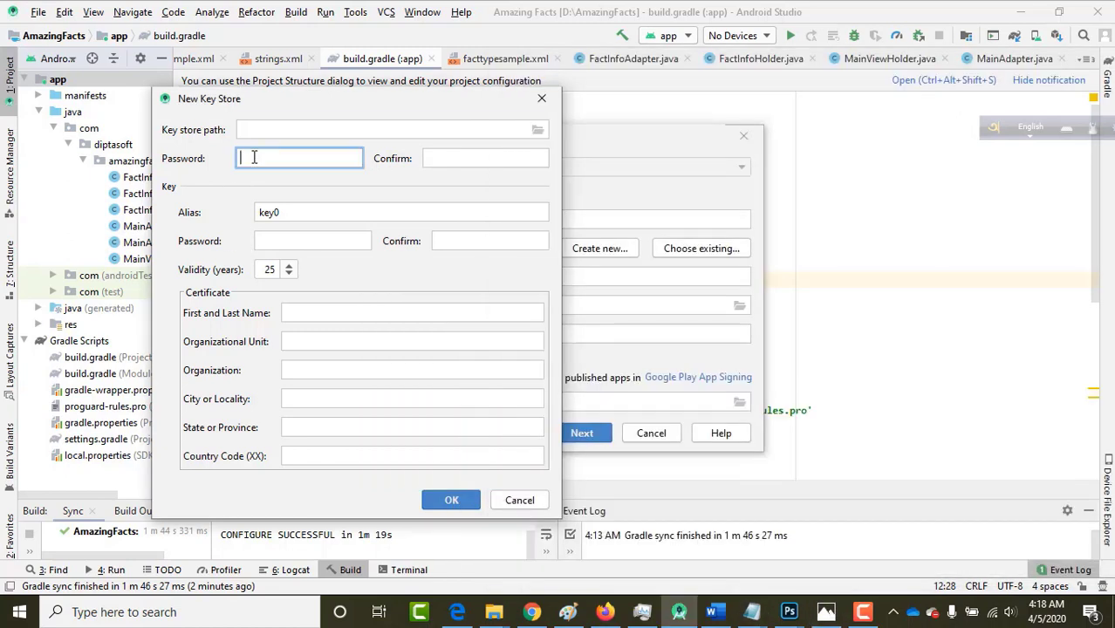
Enter and confirm a six-character key store password and key password.
text(123456)
click(460, 157)
text(123456)
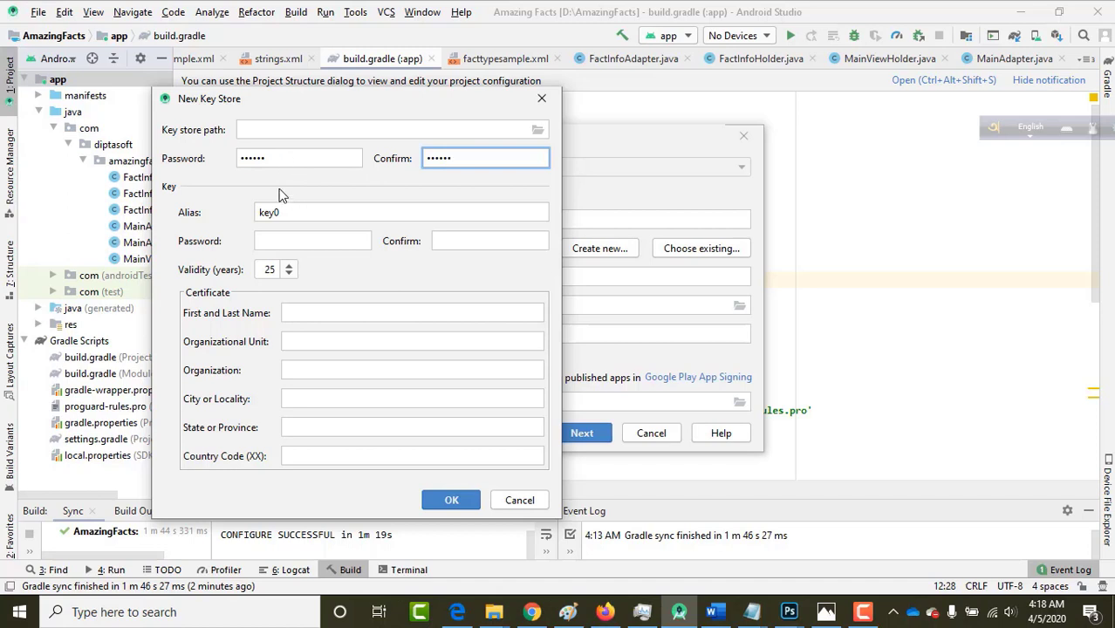
click(264, 241)
text(123456)
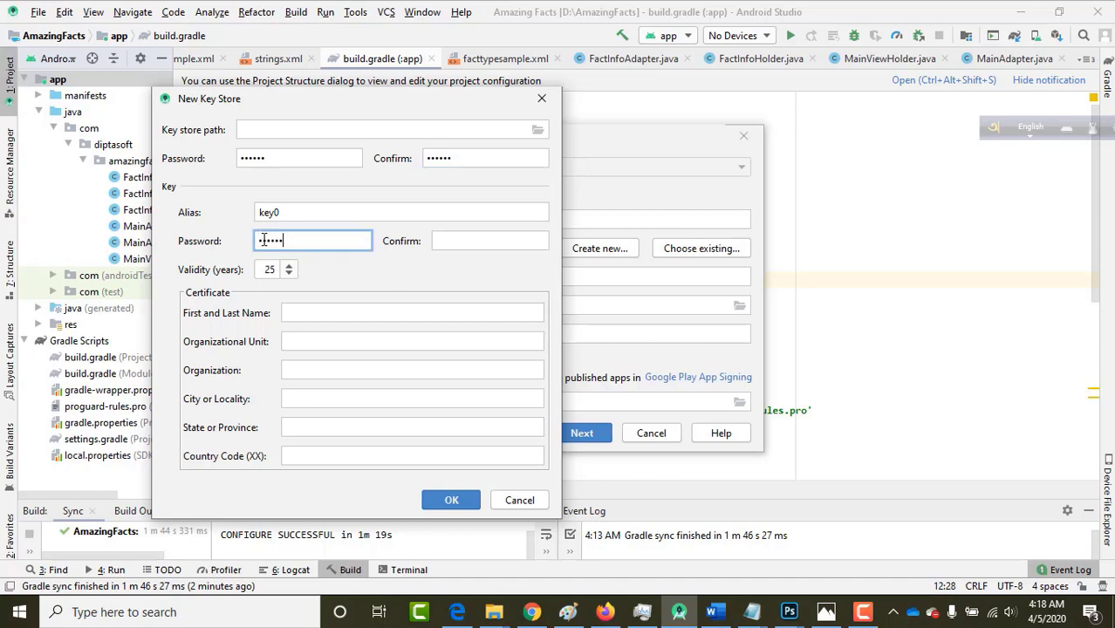
click(472, 237)
text(123456)
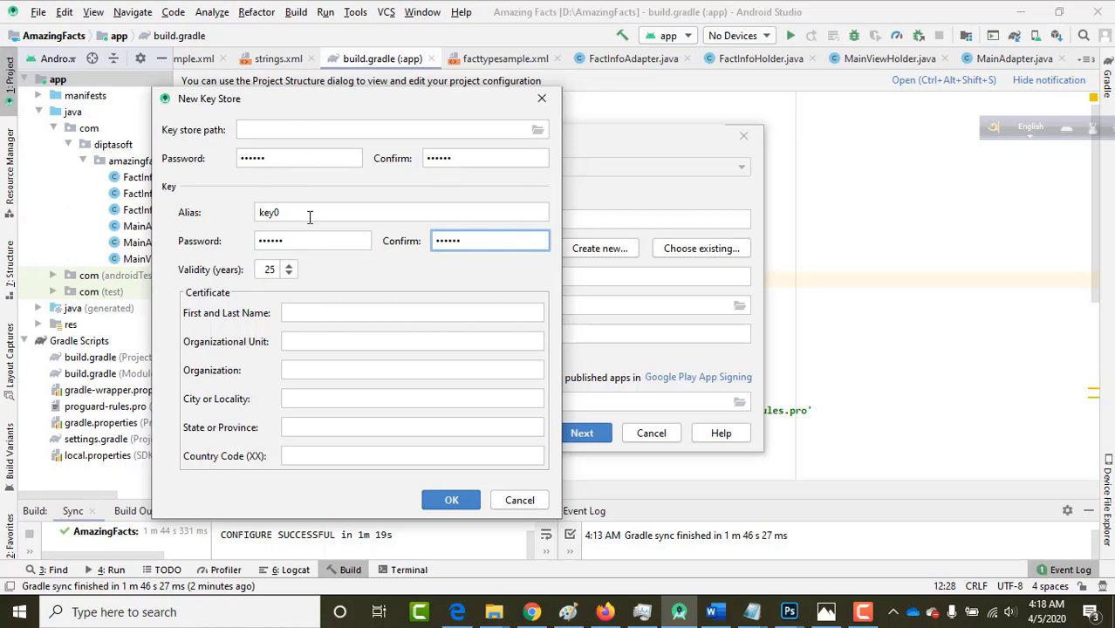
click(826, 612)
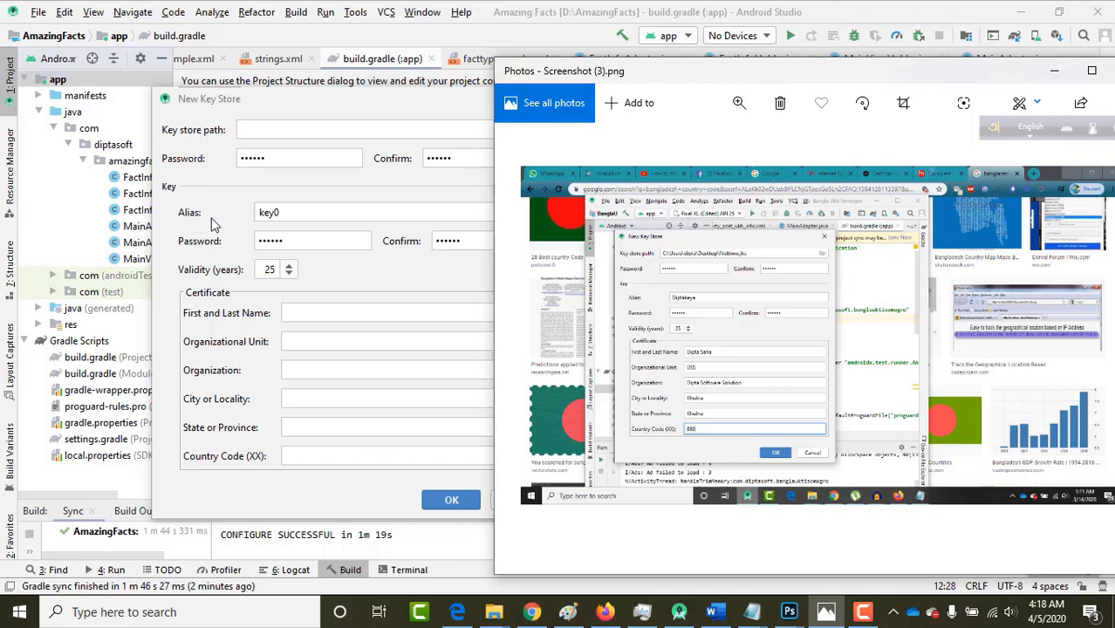
Replace the key0 alias with a custom alias and set validity to 25 years.
click(290, 214)
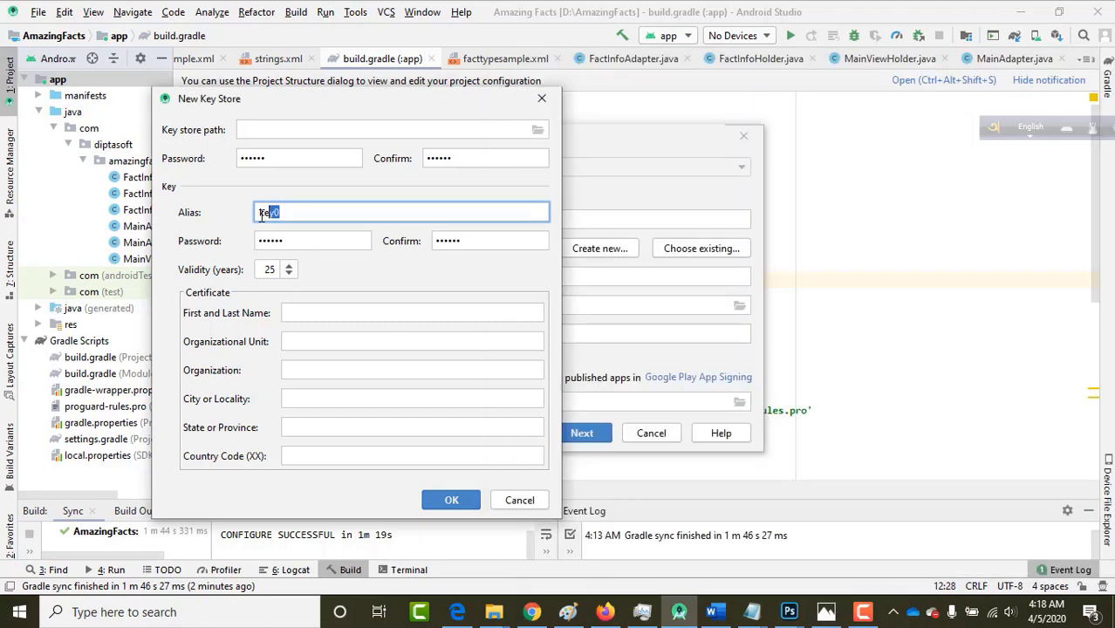
text(Diptakey)
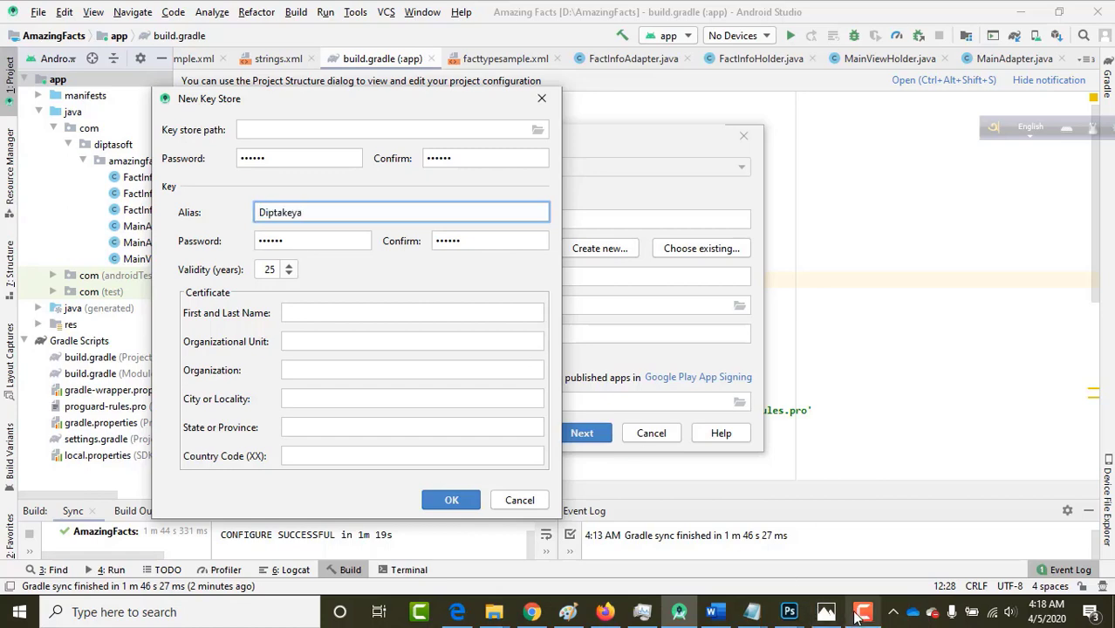
click(826, 613)
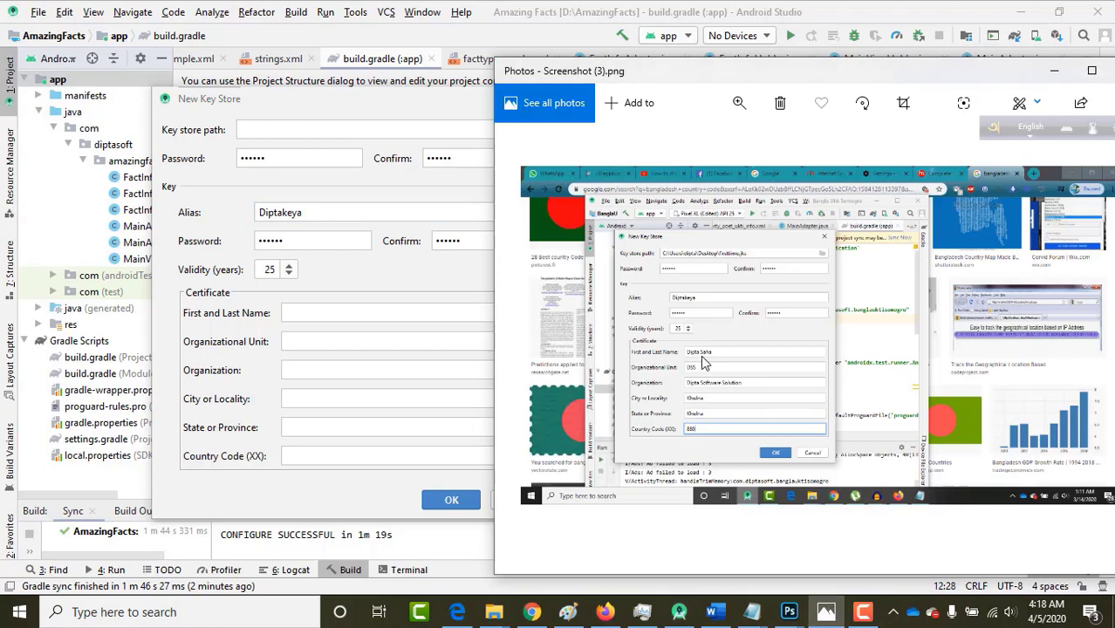
click(206, 277)
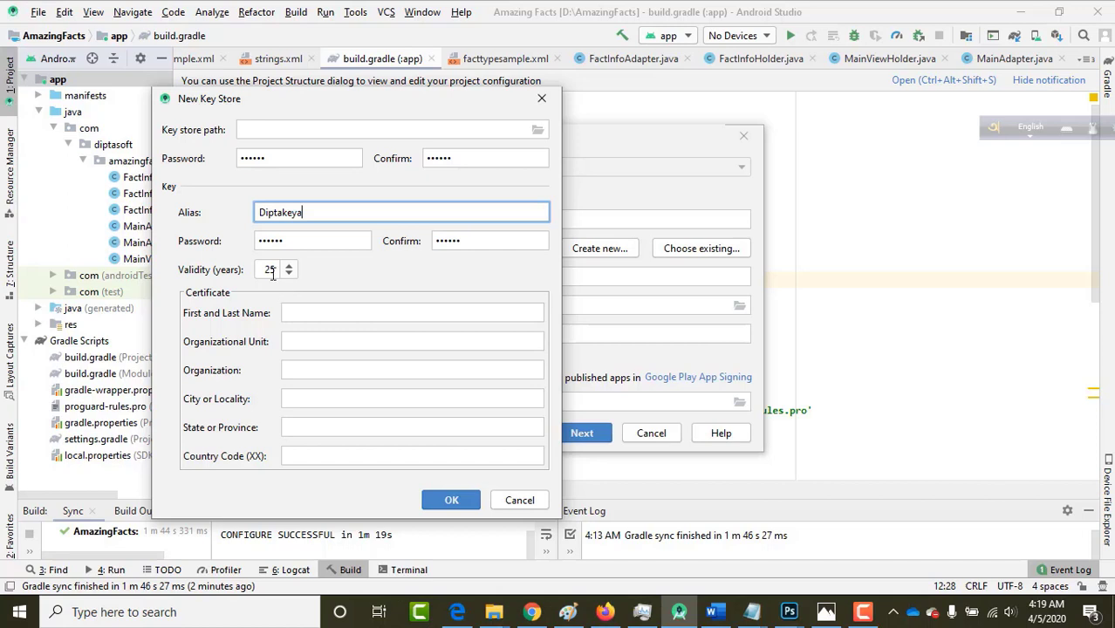
click(276, 271)
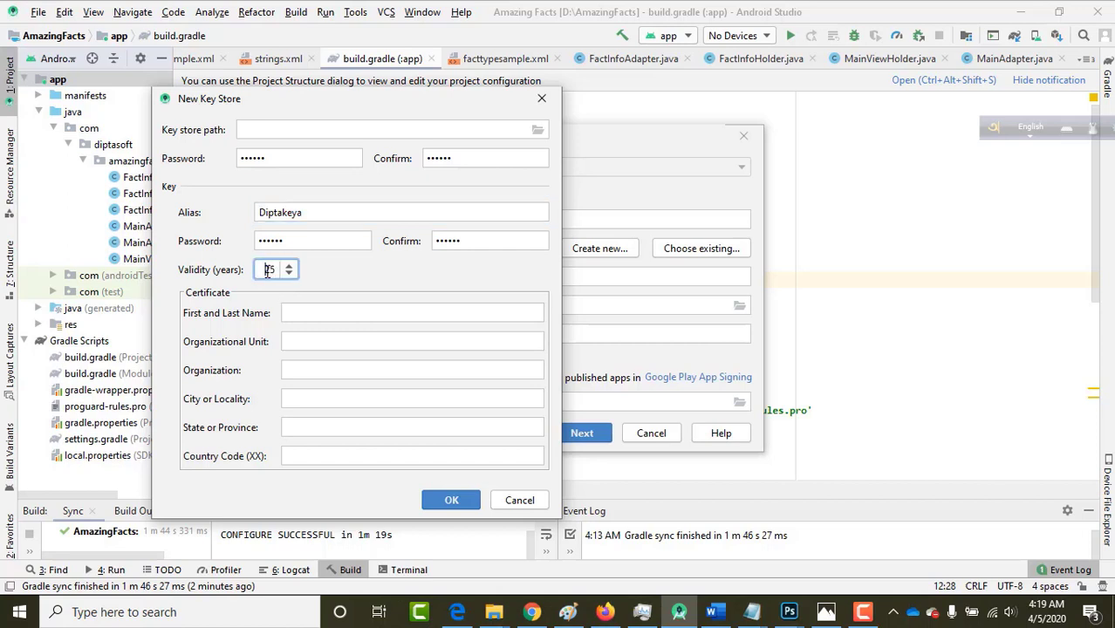
double_click(276, 271)
click(262, 274)
double_click(266, 272)
text(25)
click(825, 612)
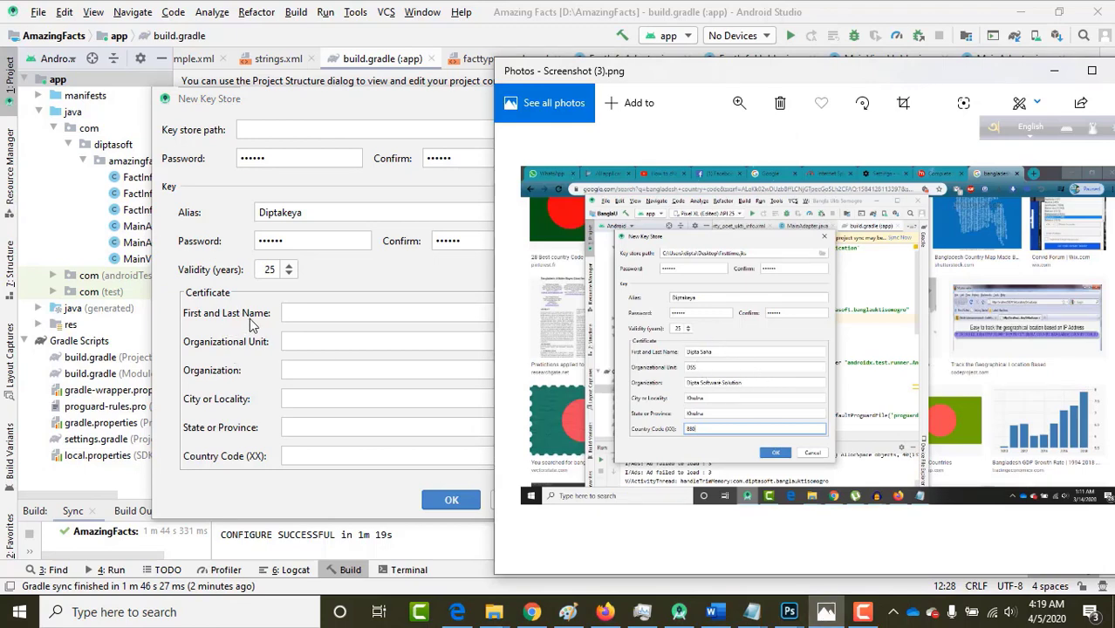
Enter the certificate holder's name, organizational unit DSS and the organization name.
click(295, 313)
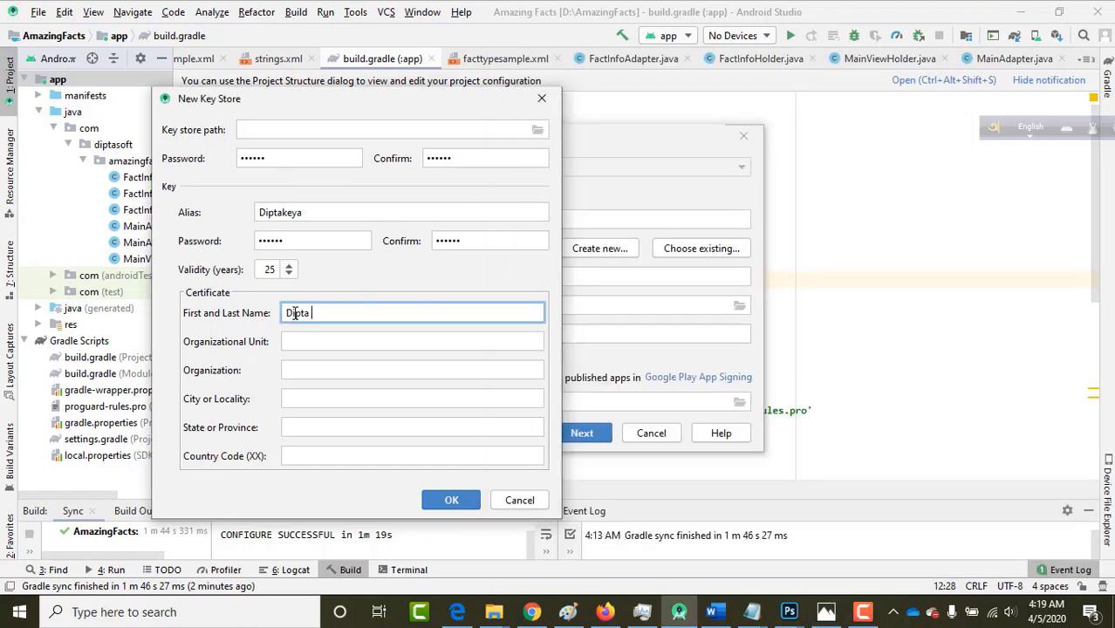
text(Dipta Saha)
click(826, 612)
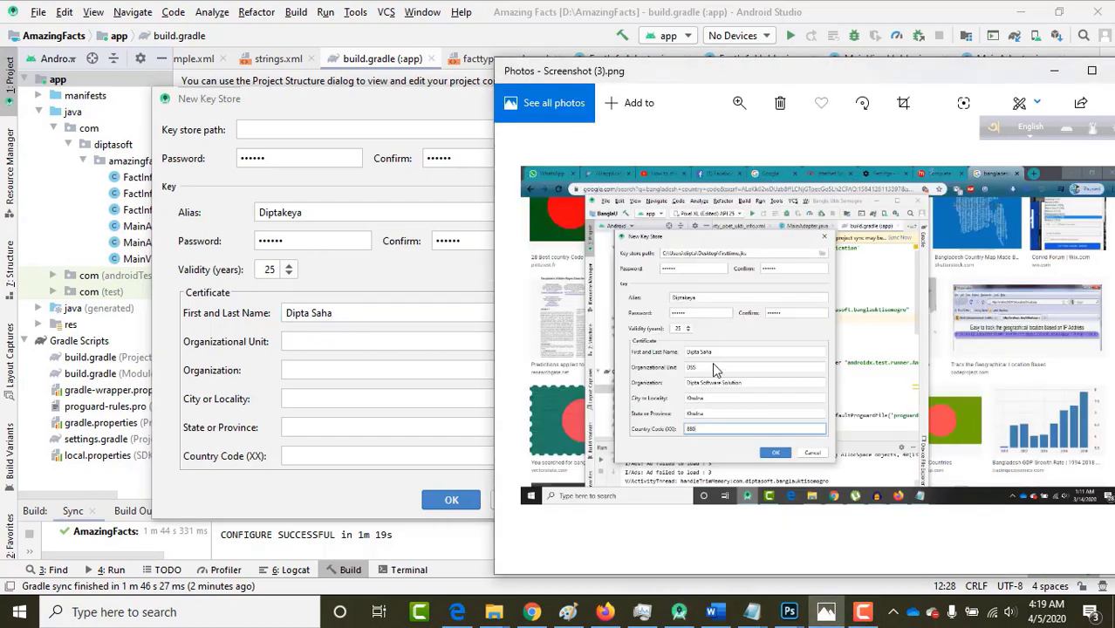
click(294, 342)
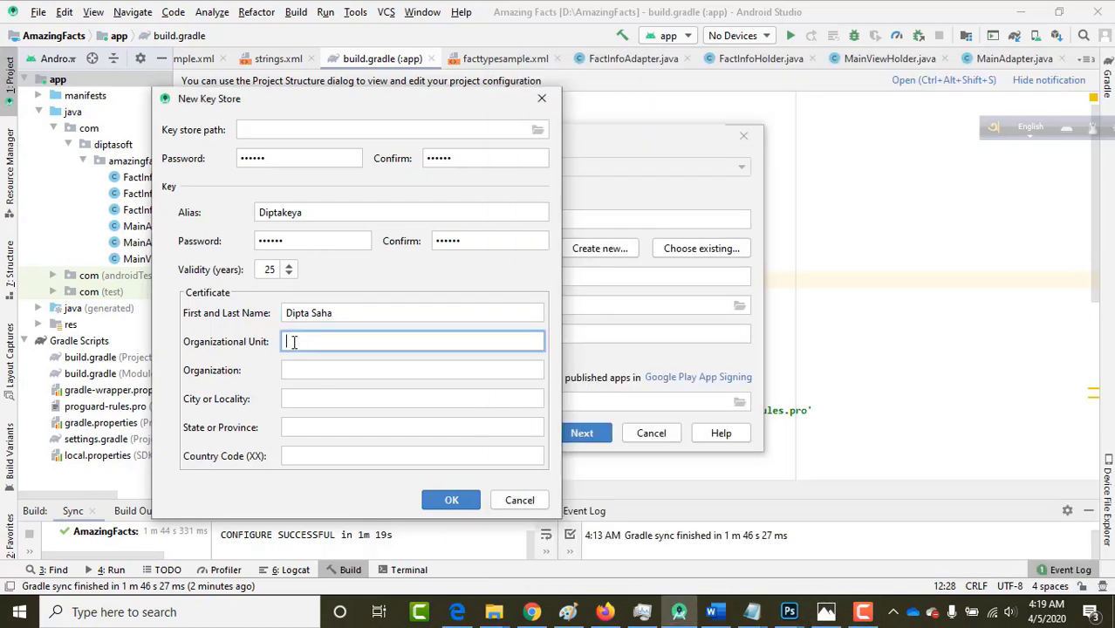
text(DSS)
click(304, 372)
text(Dipta)
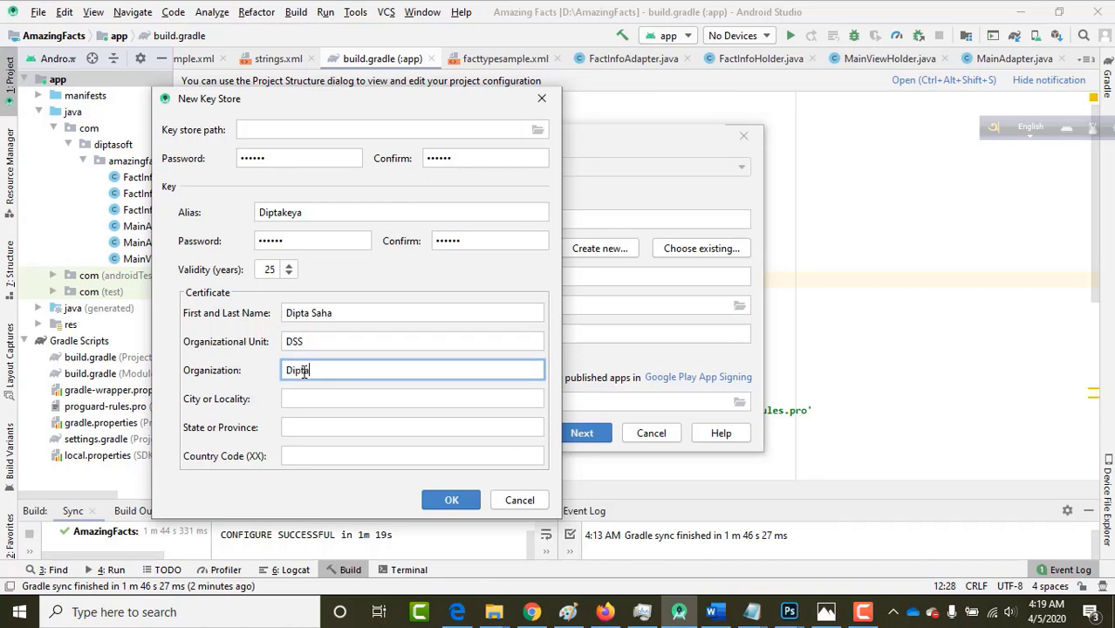
text( Software Solution)
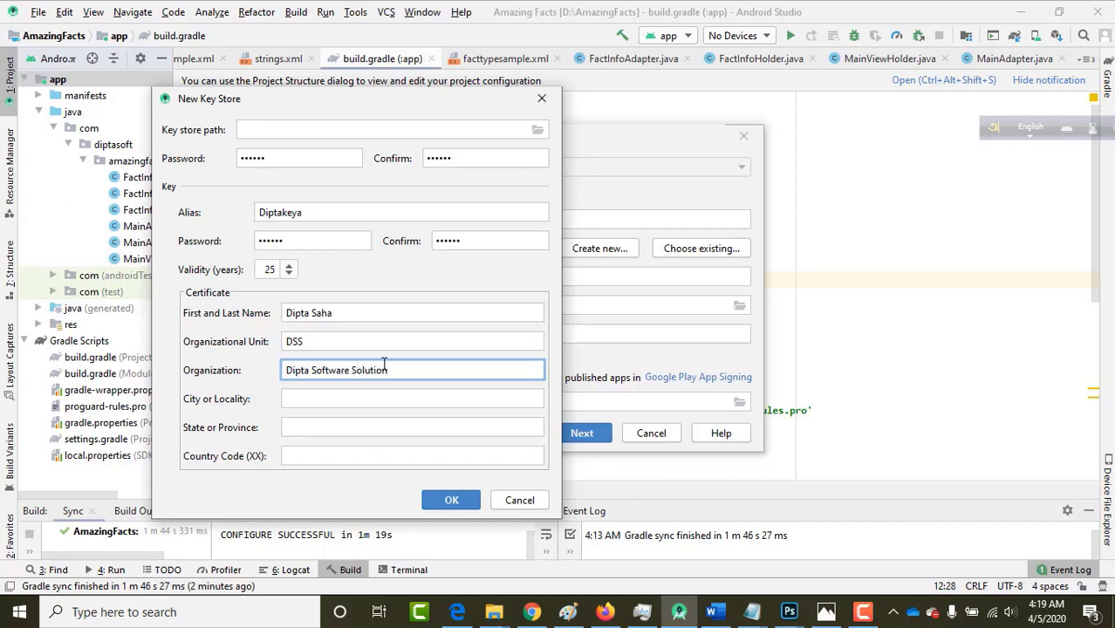
Set city and state to khulna and the country code to 880.
click(825, 611)
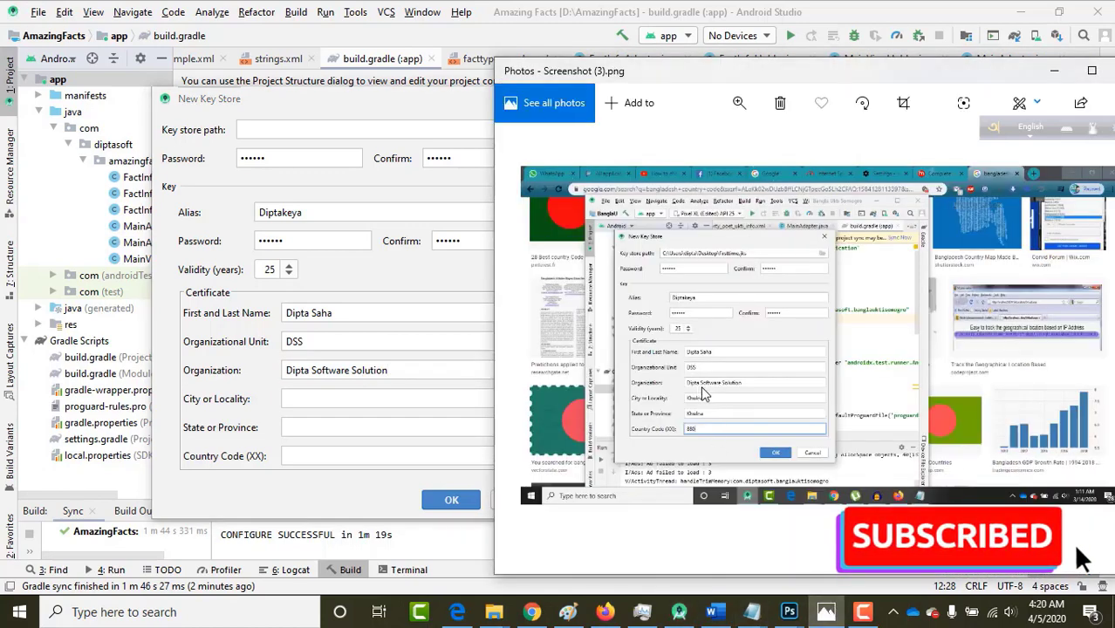
click(299, 452)
click(302, 400)
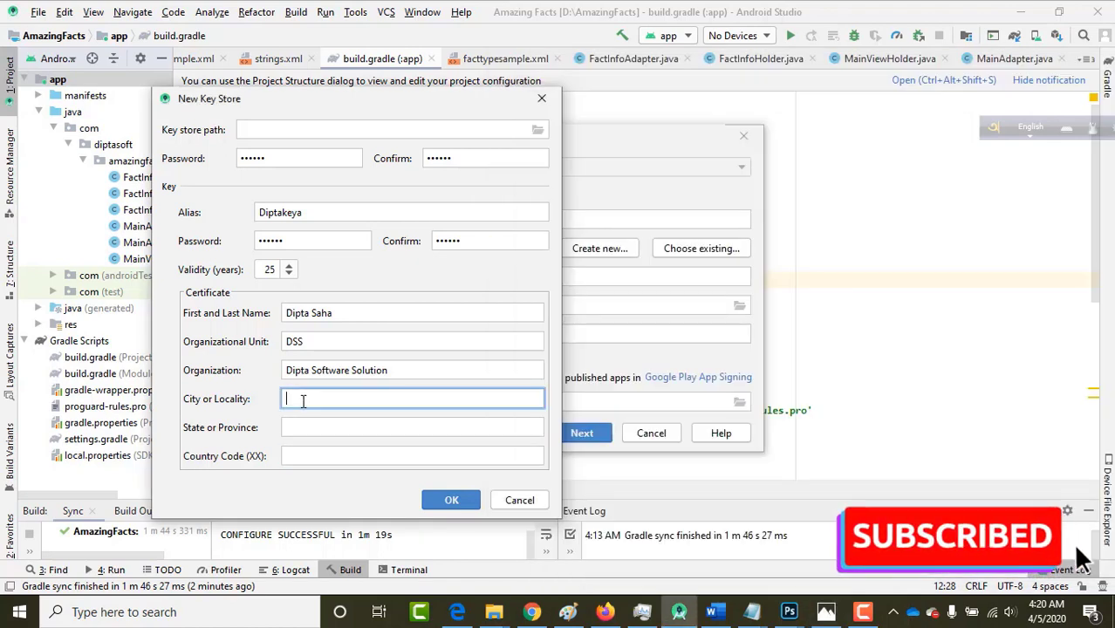
text(khulna)
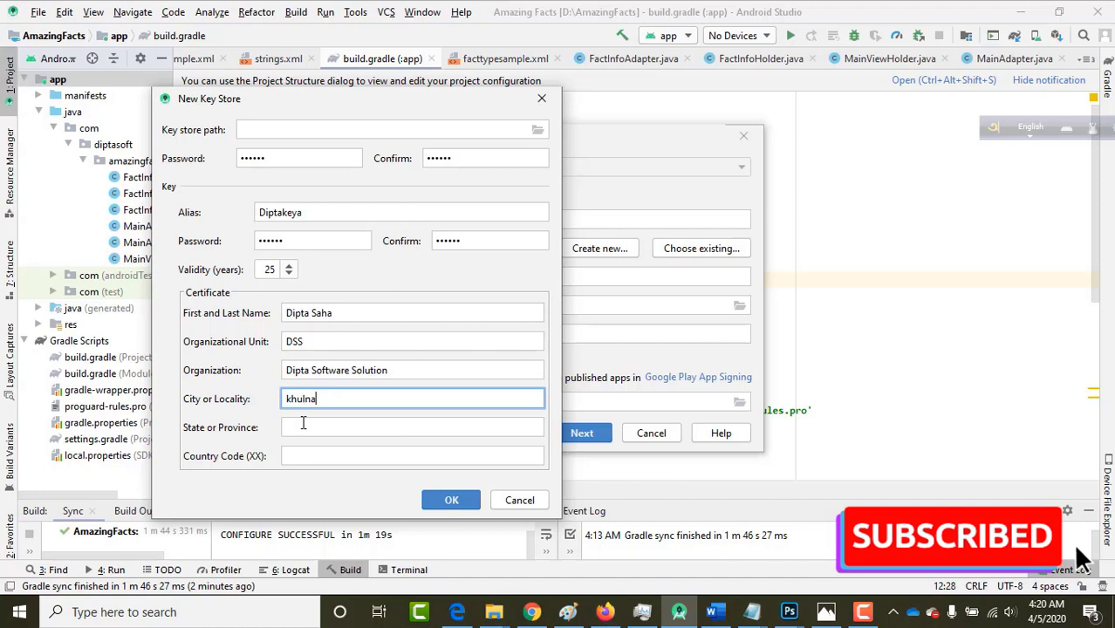
click(303, 426)
text(khulna)
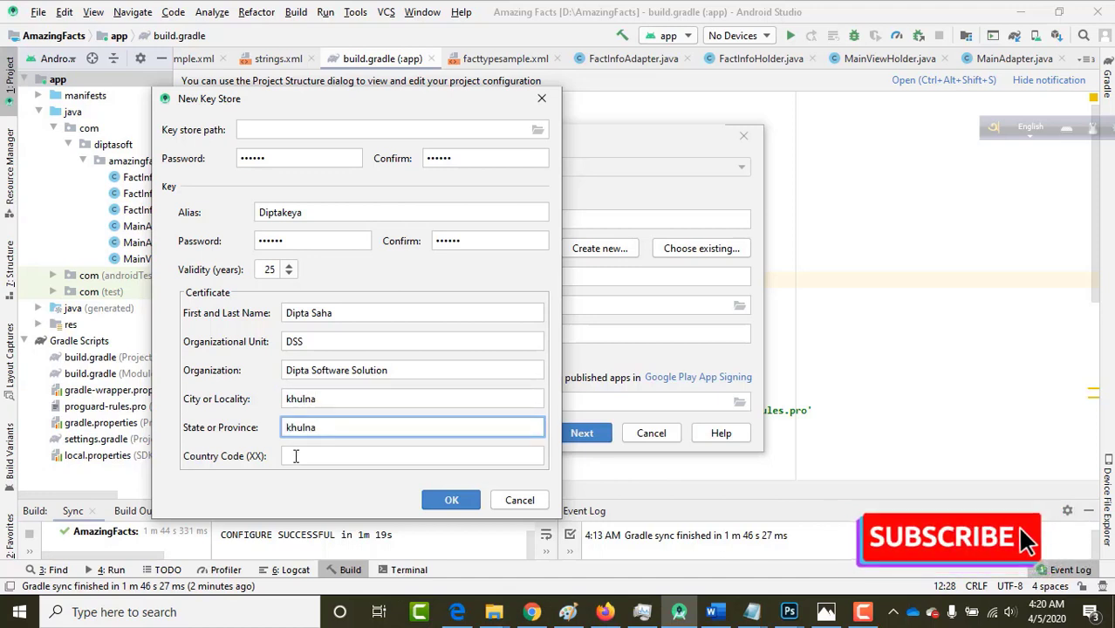
click(295, 456)
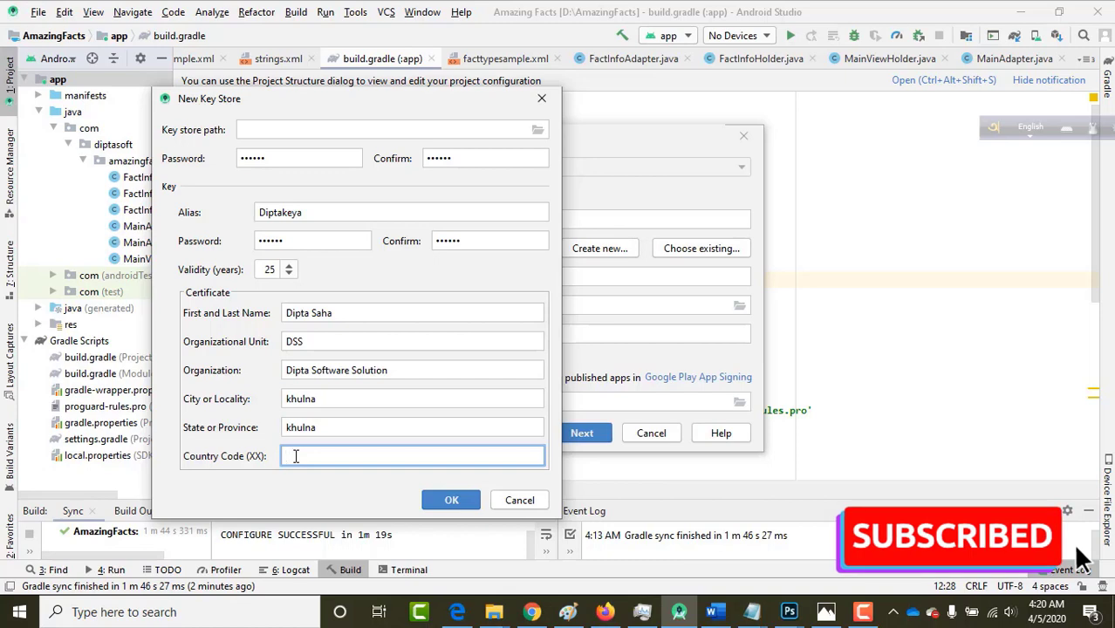
text(880)
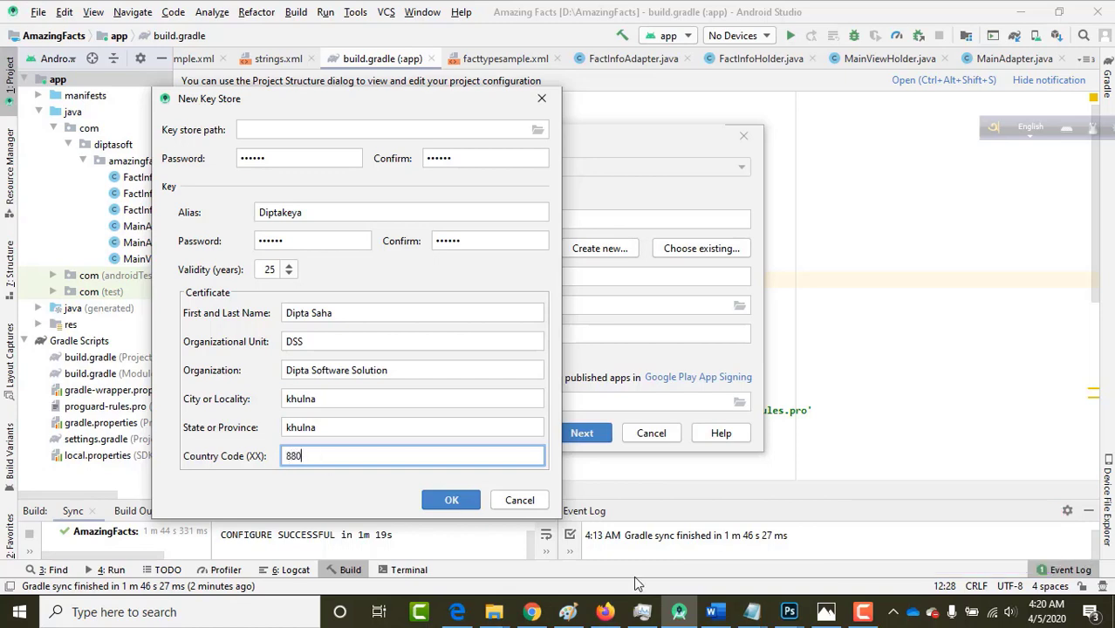
click(826, 611)
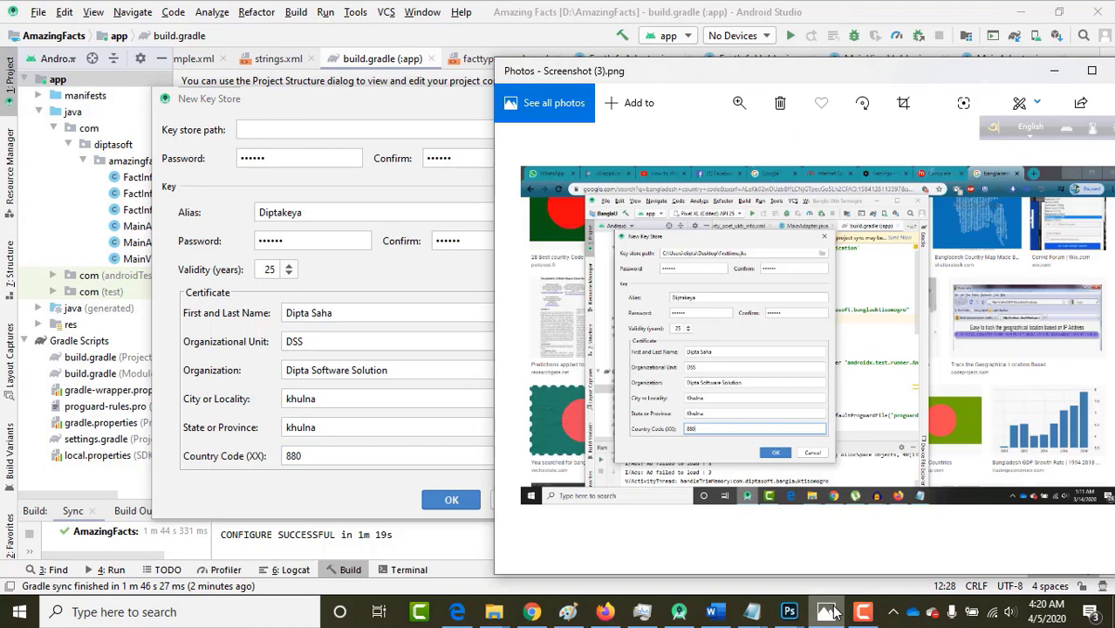
click(383, 116)
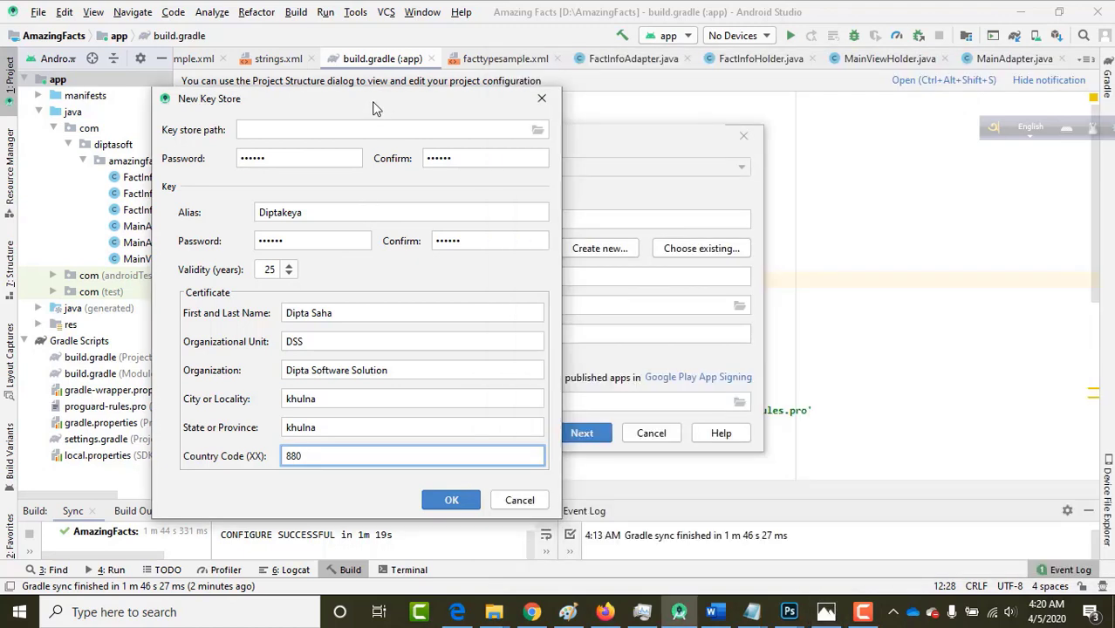
Shift the New Key Store dialog right and browse for a key store save location.
drag(379, 98, 514, 96)
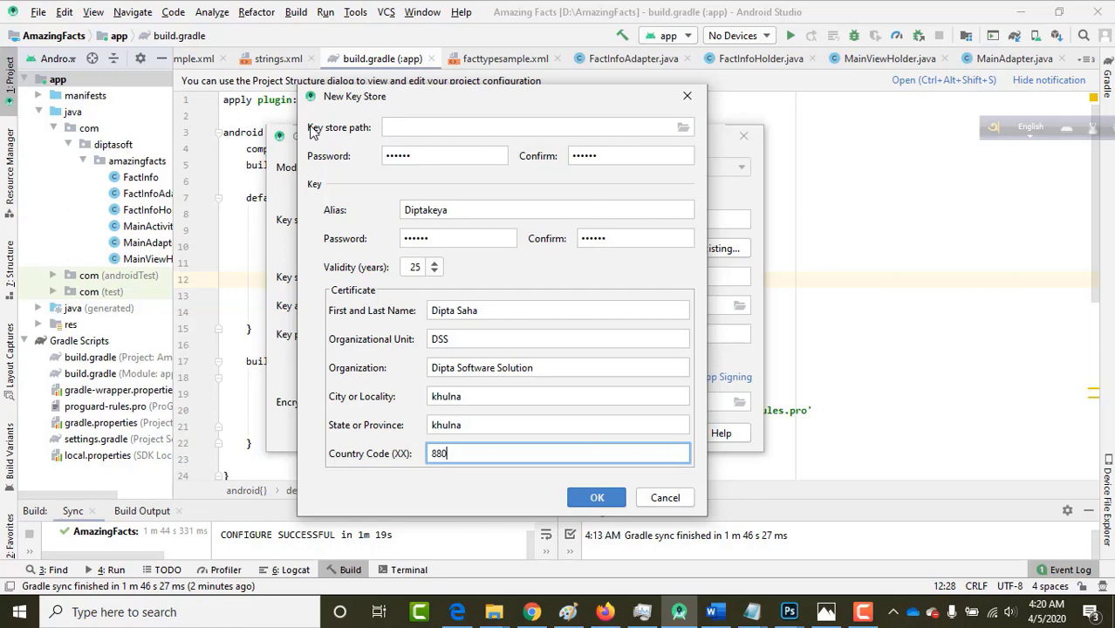
click(684, 129)
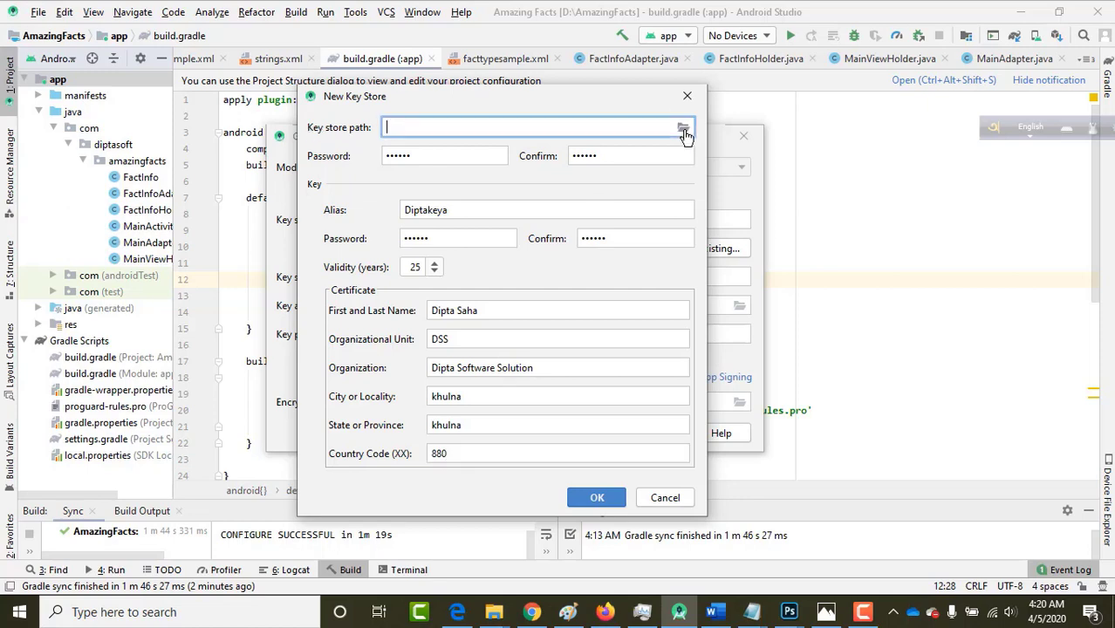
click(684, 129)
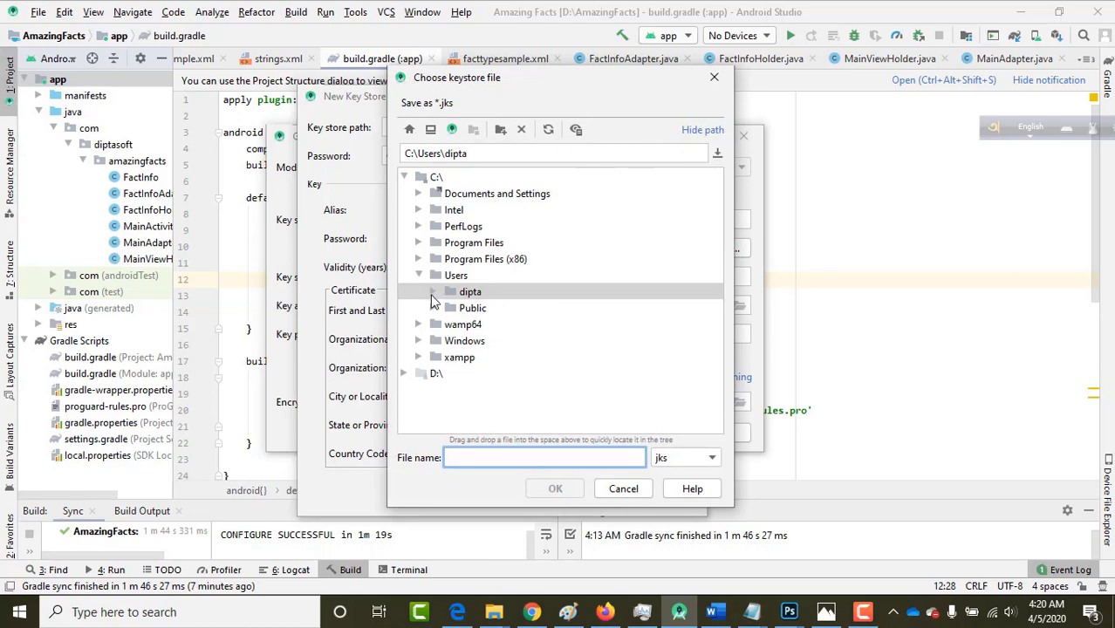
Choose the user's Desktop folder and name the key store file firsttime.
click(433, 292)
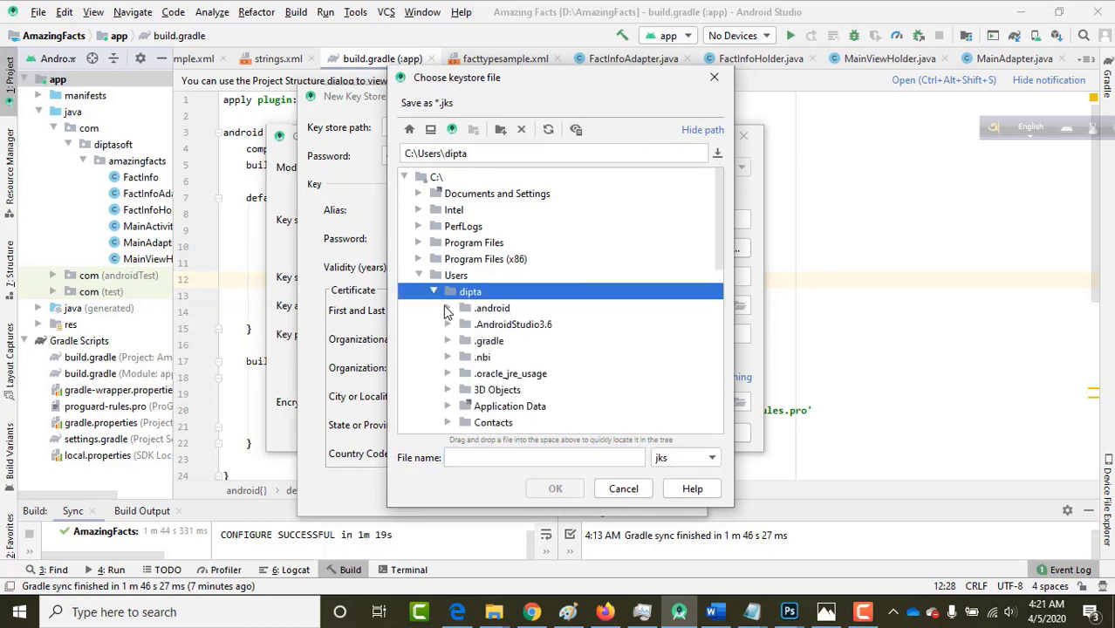
scroll(443, 310, down, 2)
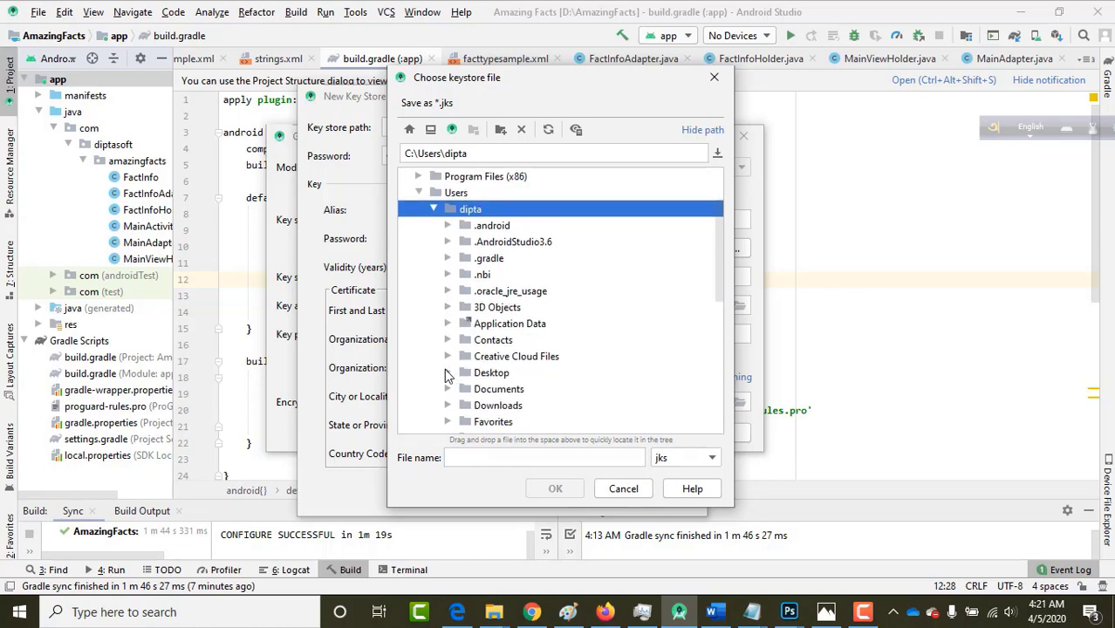
click(457, 372)
click(475, 375)
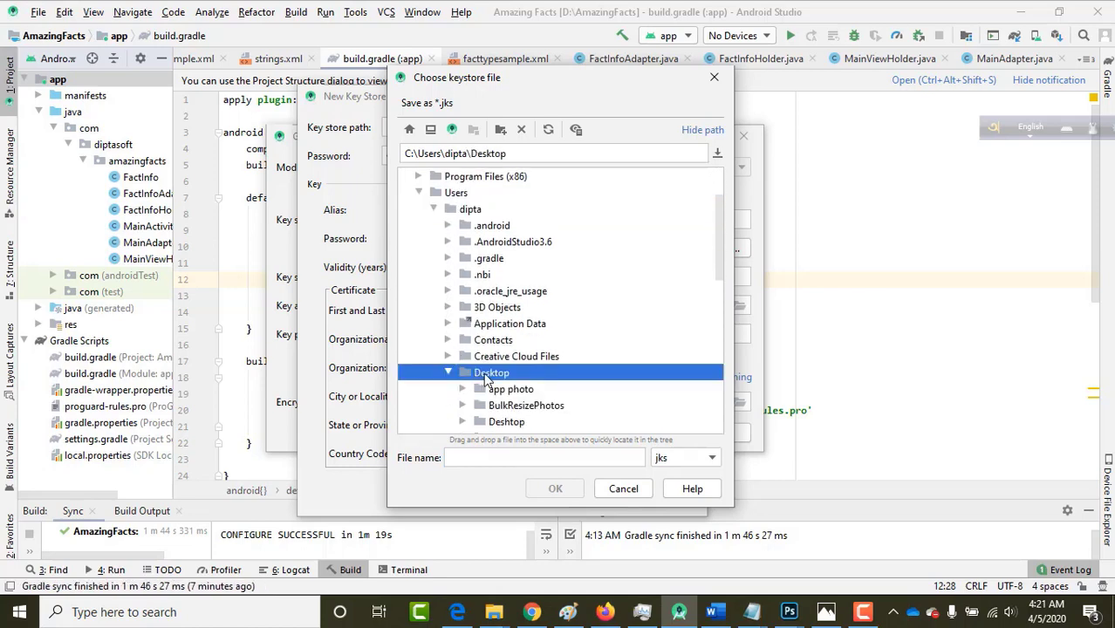
scroll(486, 376, down, 1)
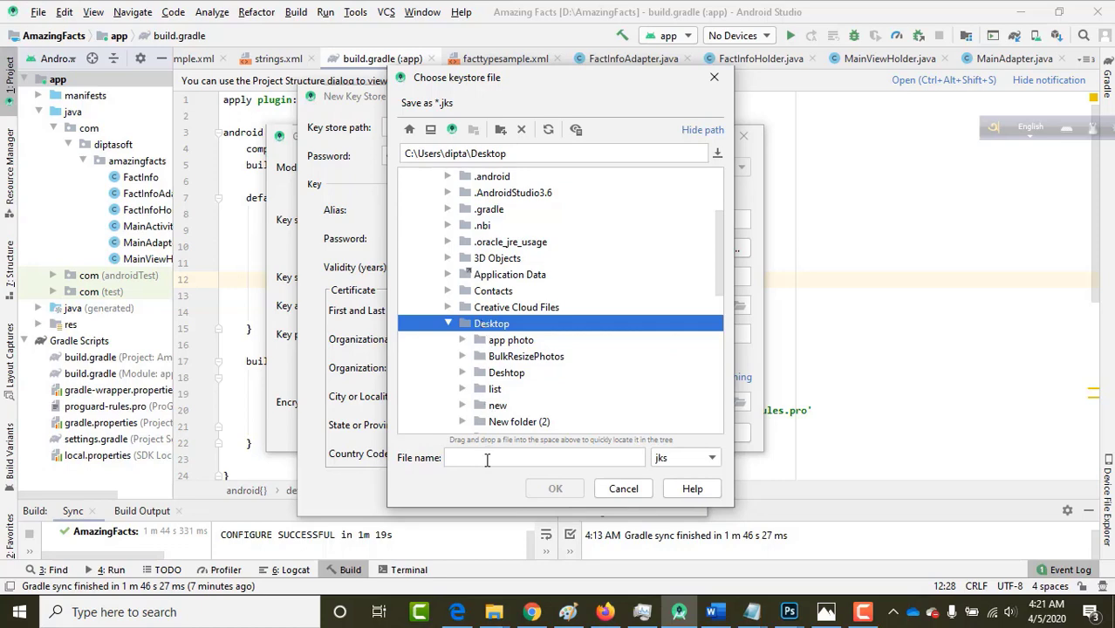
click(478, 459)
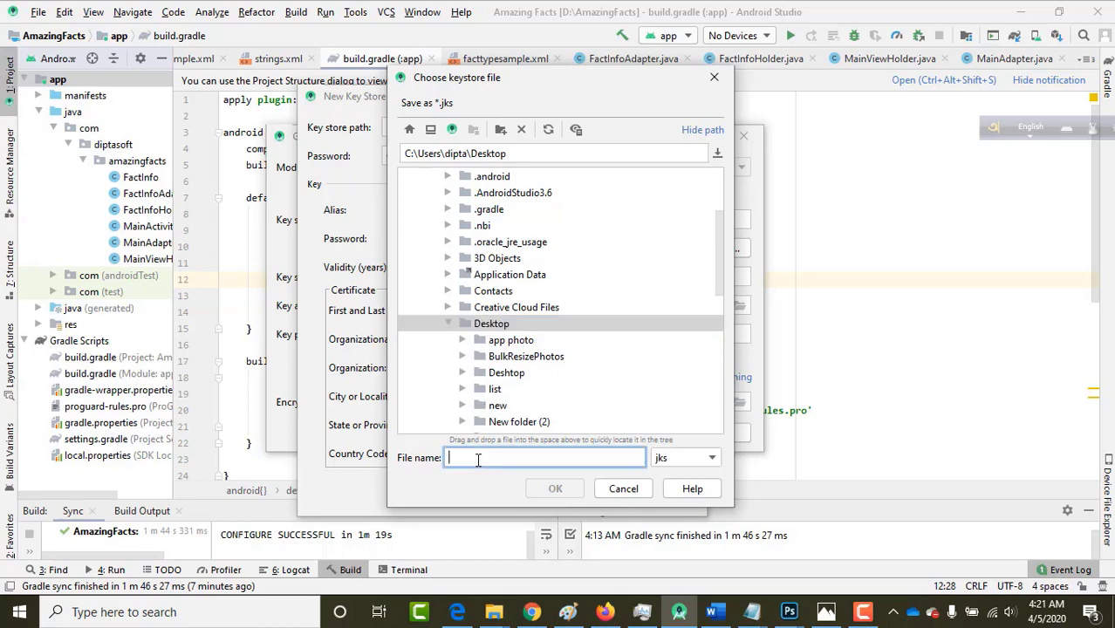
text(1)
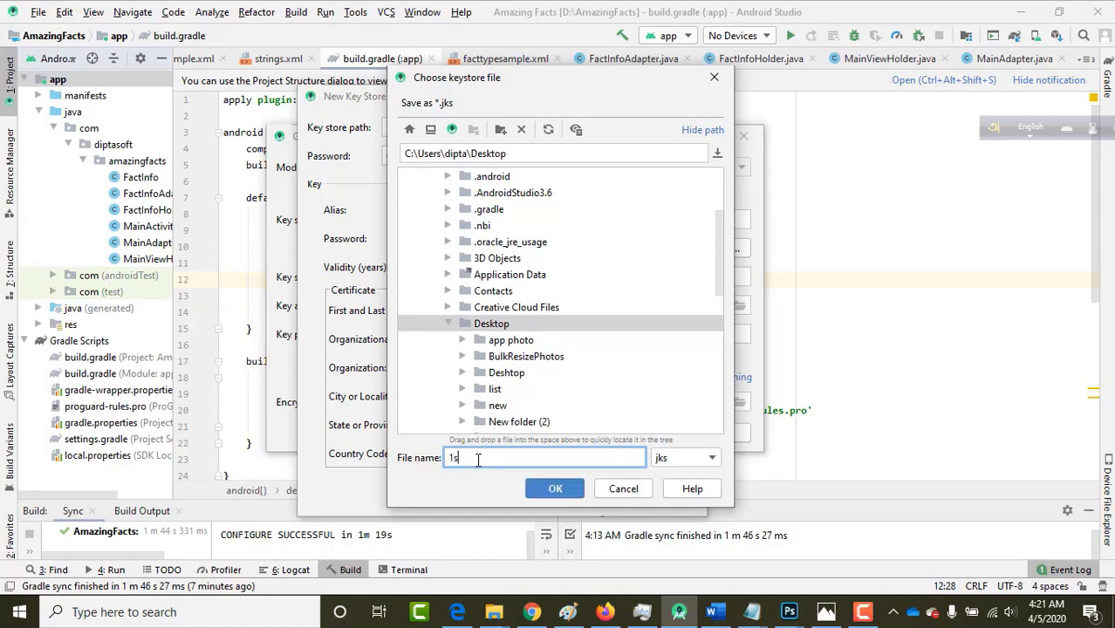
key(BackSpace)
text(firsttime)
Confirm the Desktop firsttime.jks path and create the key store.
click(544, 494)
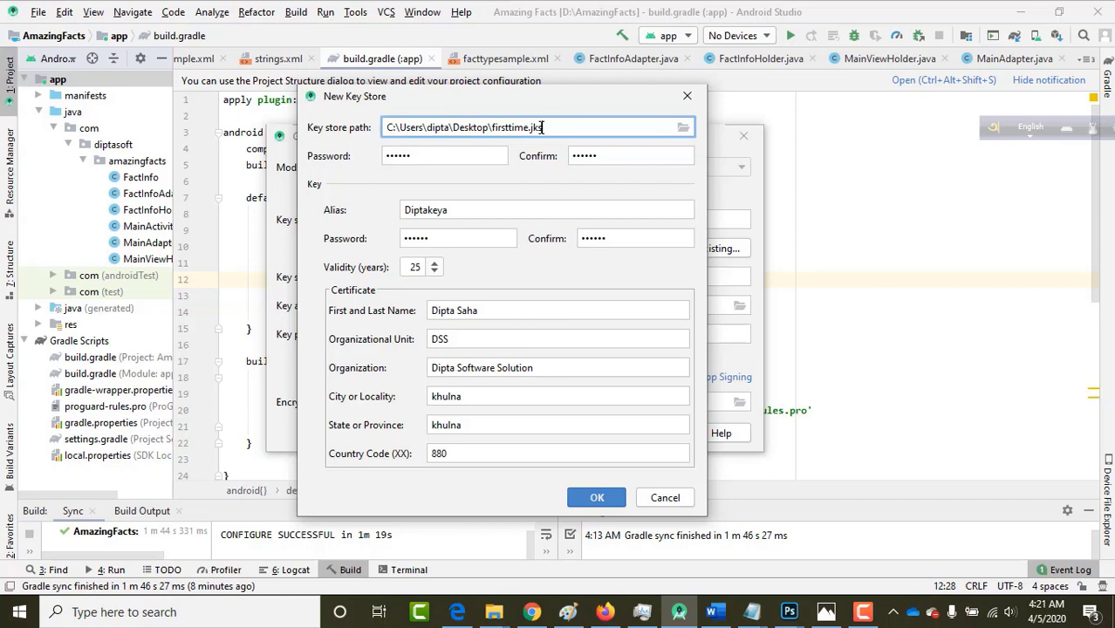
drag(547, 127, 528, 127)
click(563, 128)
click(574, 503)
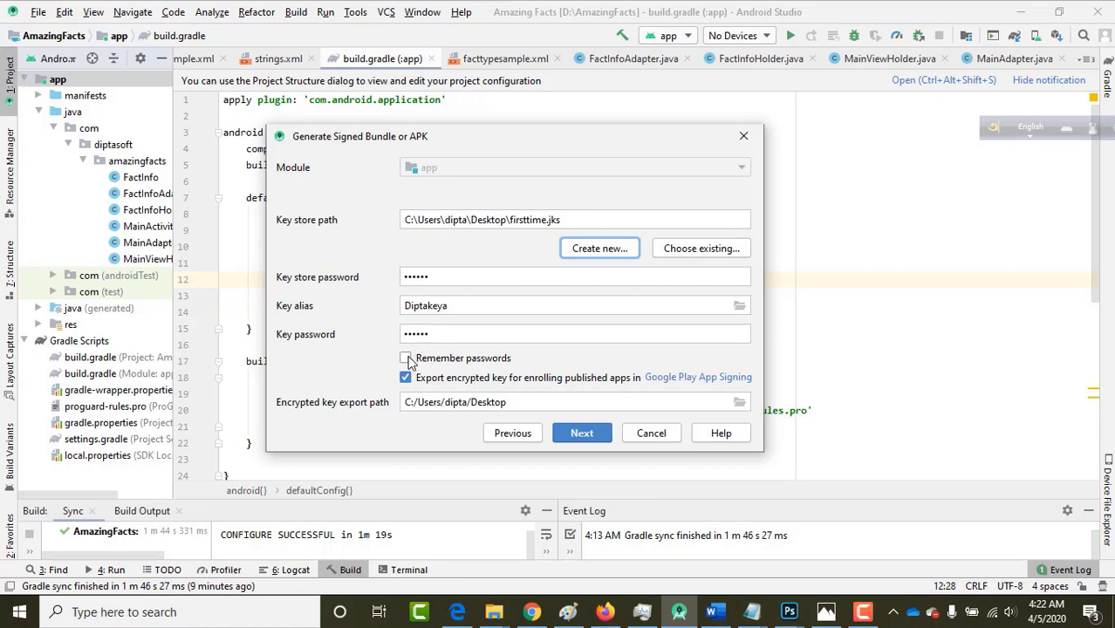
Advance to the final wizard page with destination D:\AmazingFacts\app and choose the release variant.
click(407, 358)
click(582, 434)
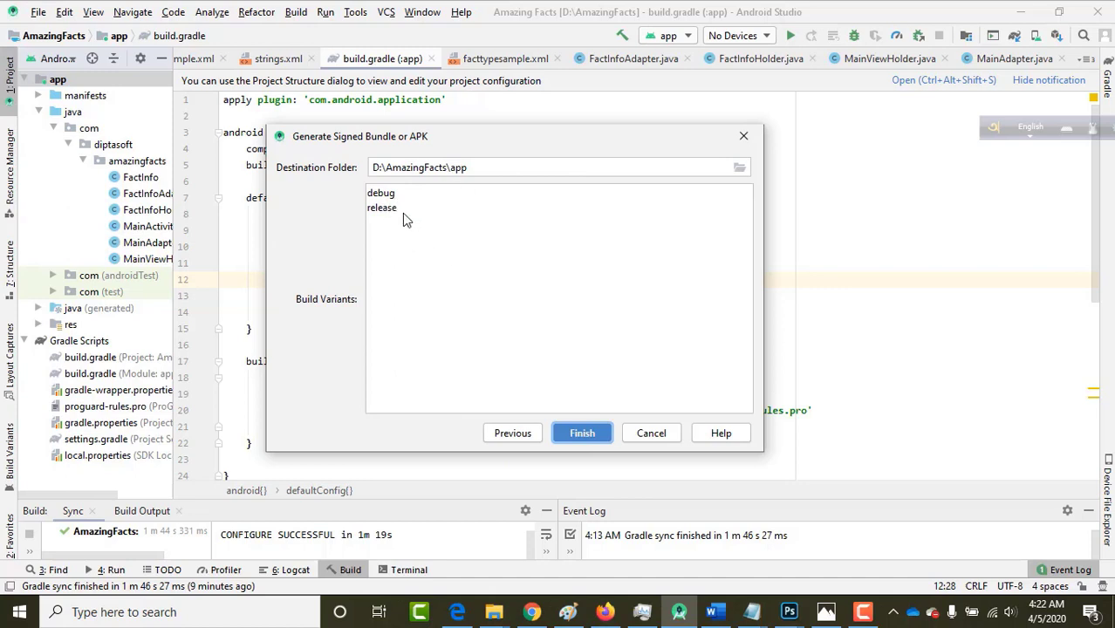
click(534, 608)
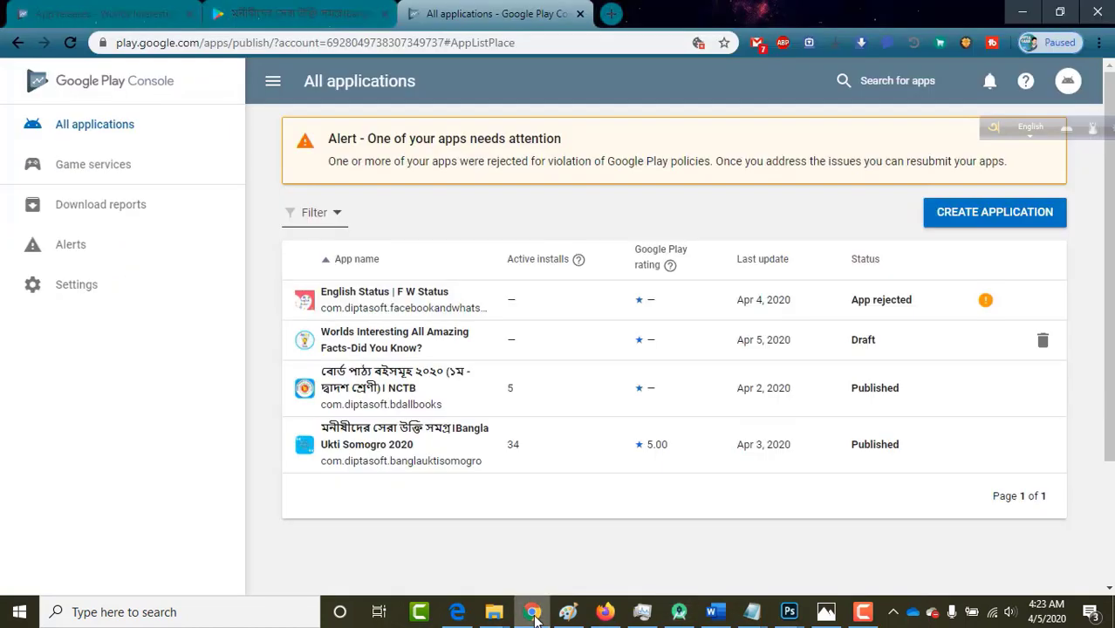
click(126, 11)
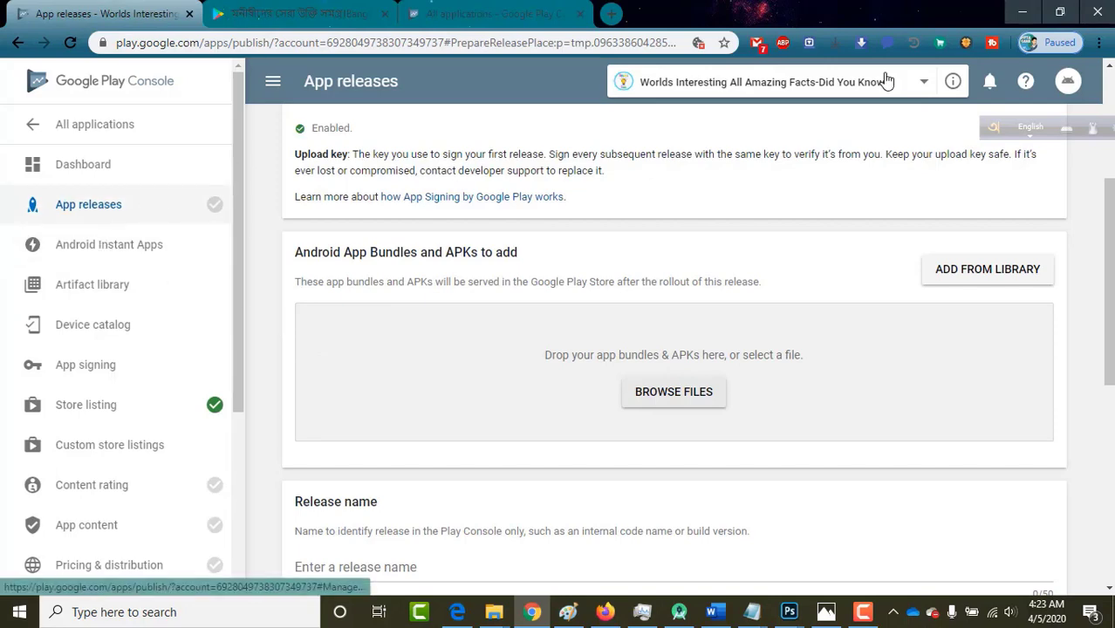
click(1017, 16)
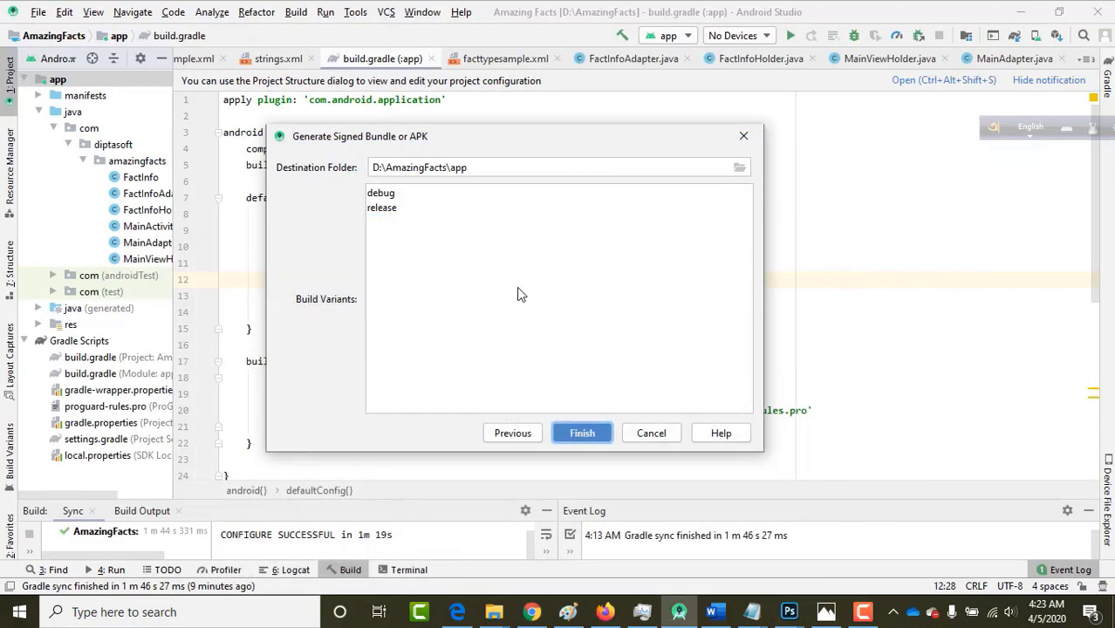
click(395, 209)
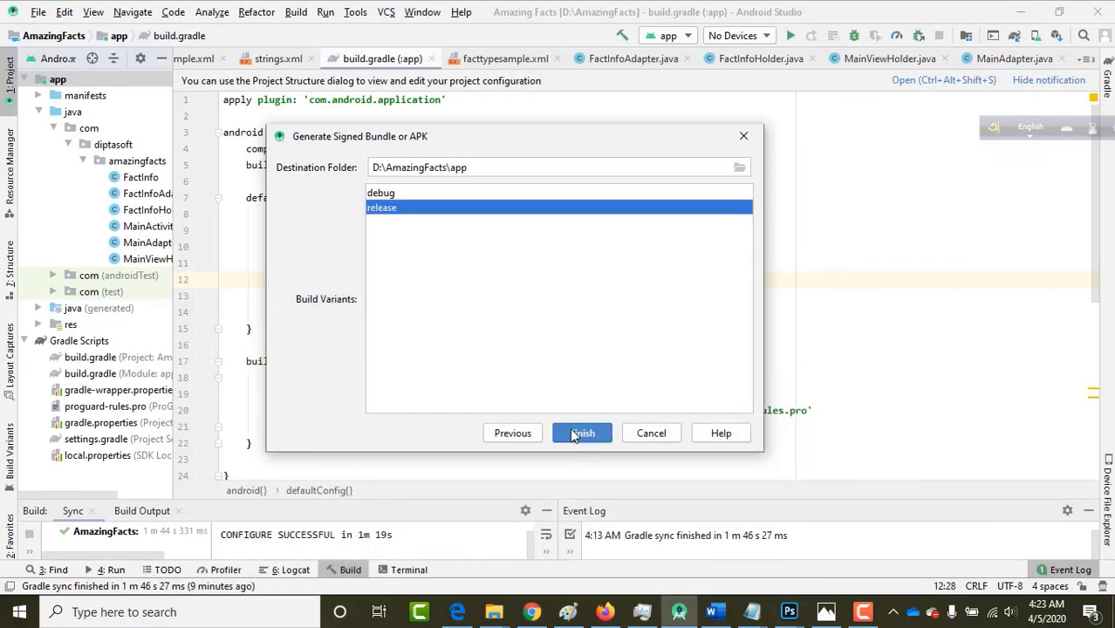
Finish the signed release bundle build and expand its 'generated for module app' notification.
click(578, 433)
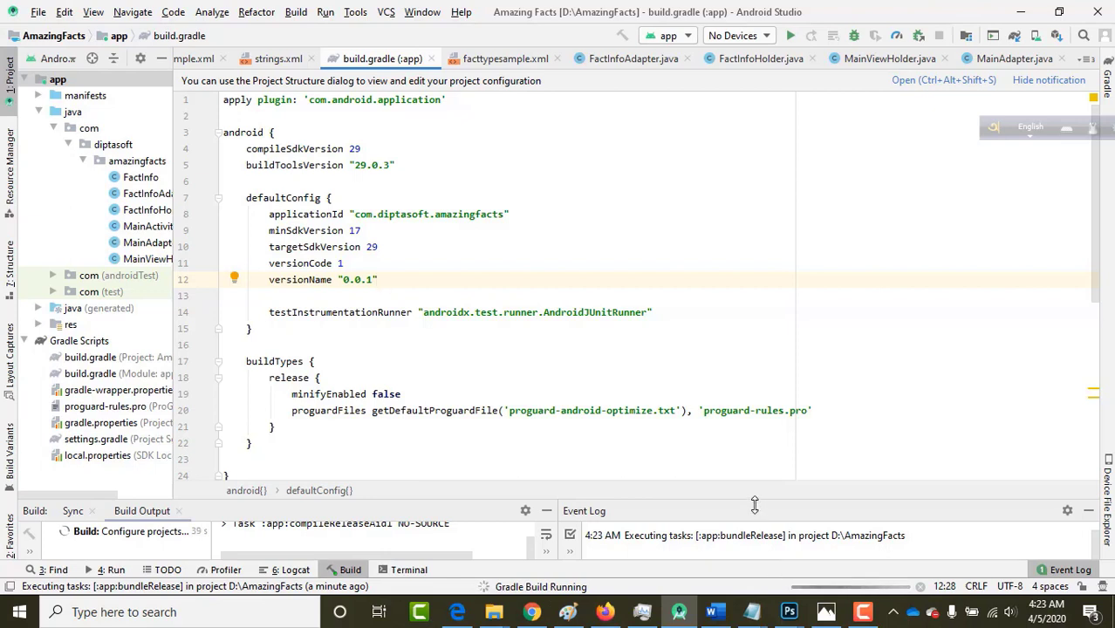
drag(754, 501, 749, 419)
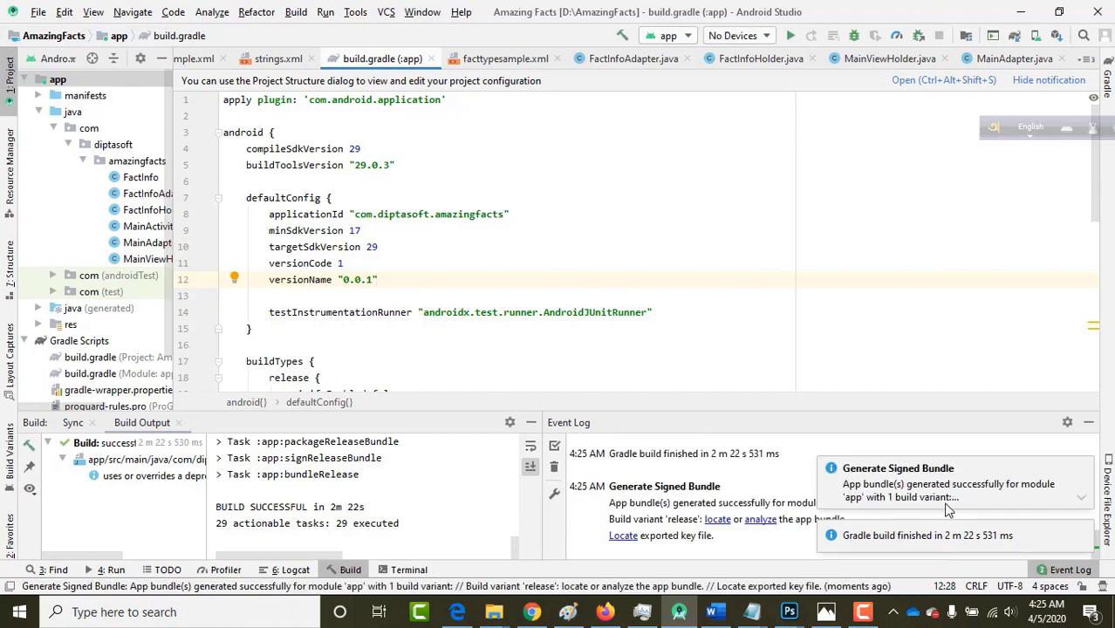
click(1080, 502)
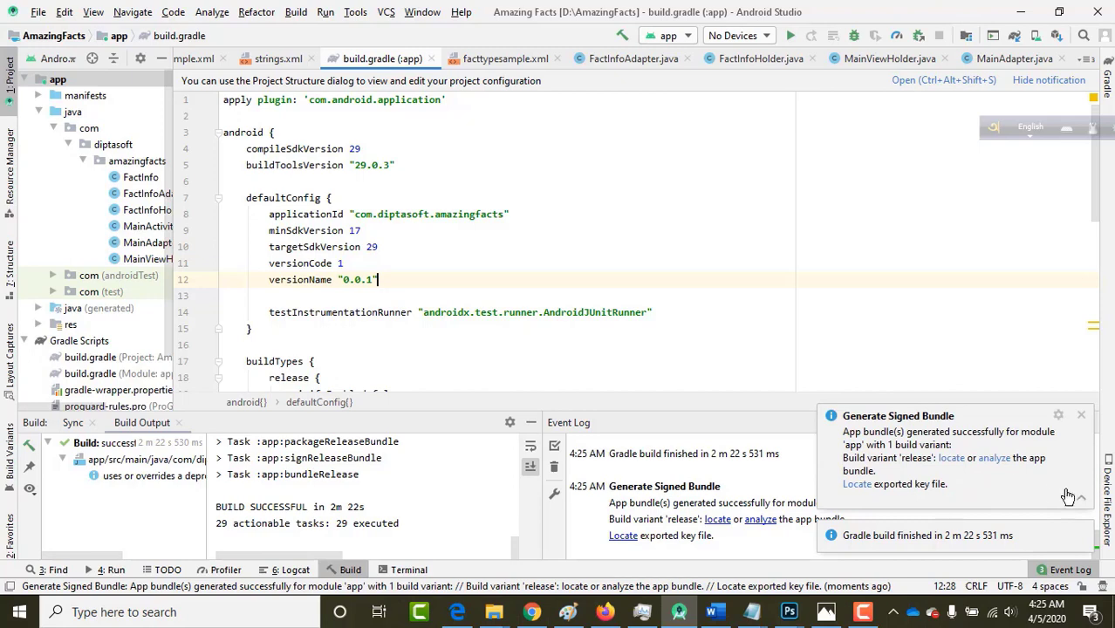
click(1081, 500)
click(1082, 501)
click(1081, 502)
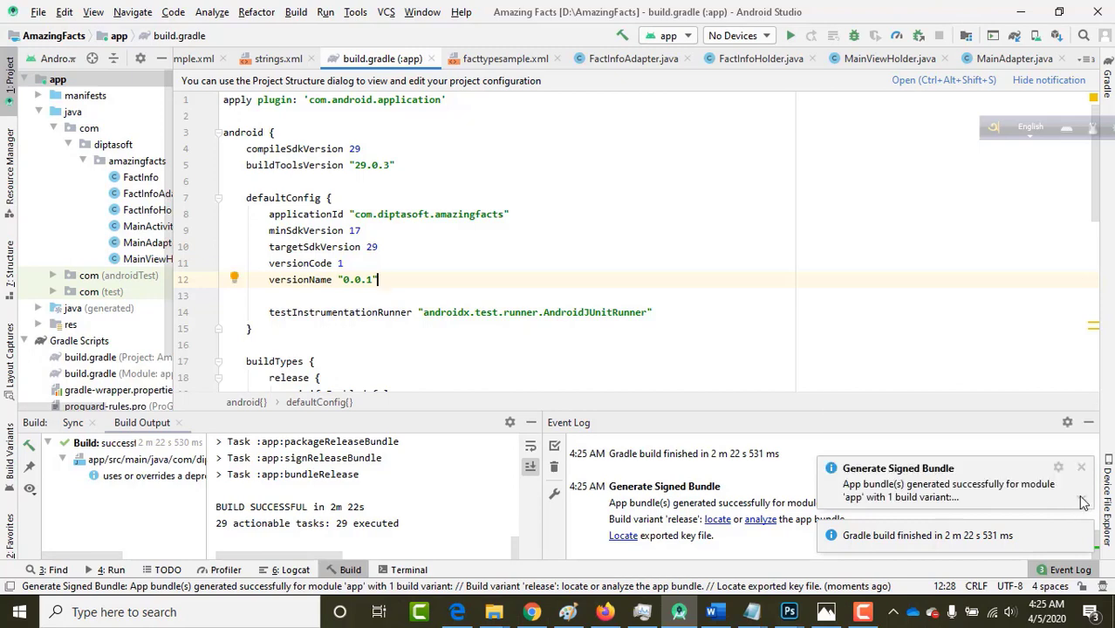
click(1081, 502)
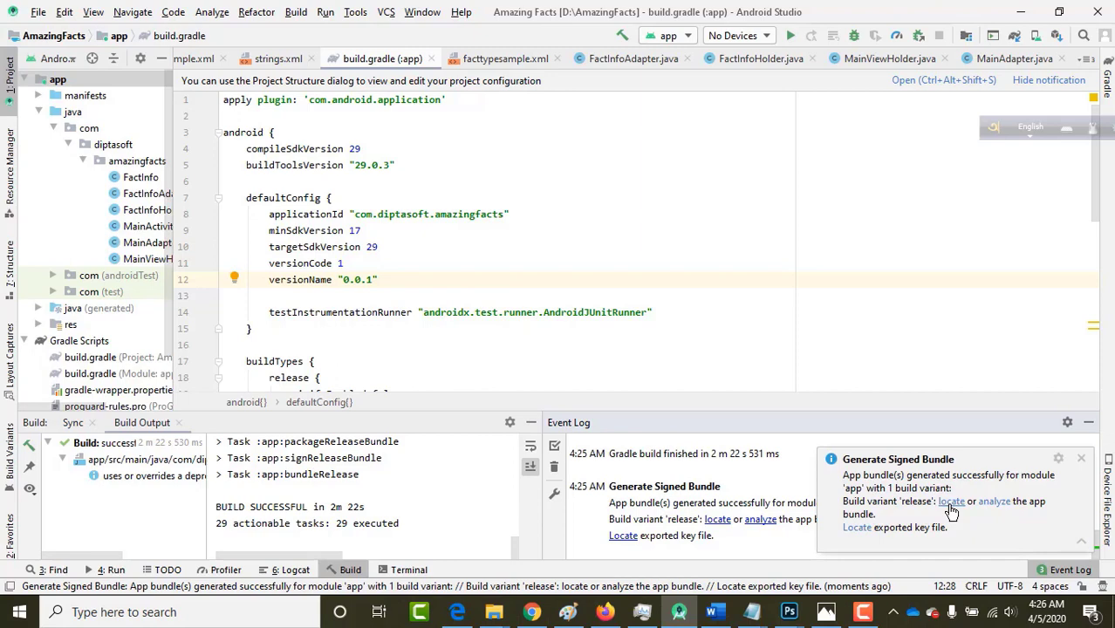
Locate app-release.aab in D:\AmazingFacts\app\release, then return to Play Console in Chrome.
click(951, 504)
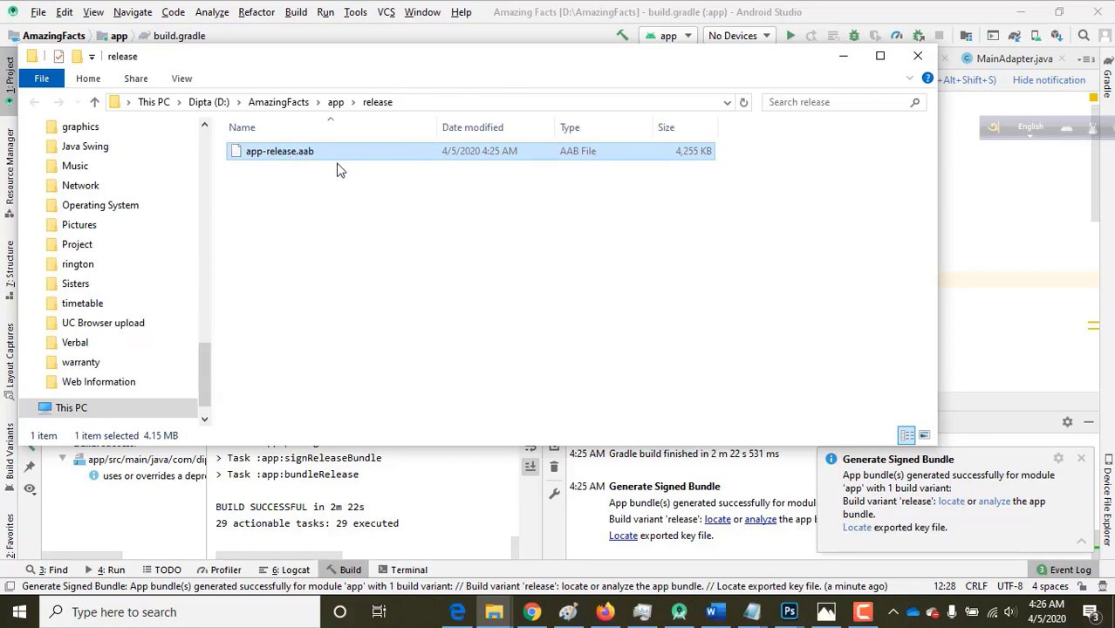
click(414, 103)
key(ctrl+c)
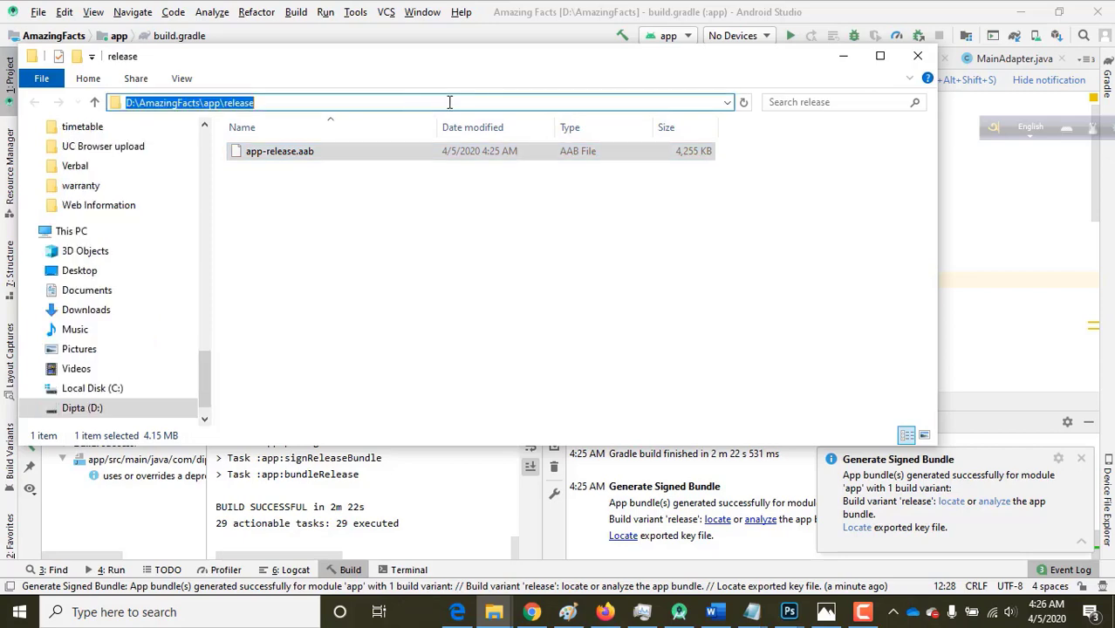
click(843, 56)
click(531, 611)
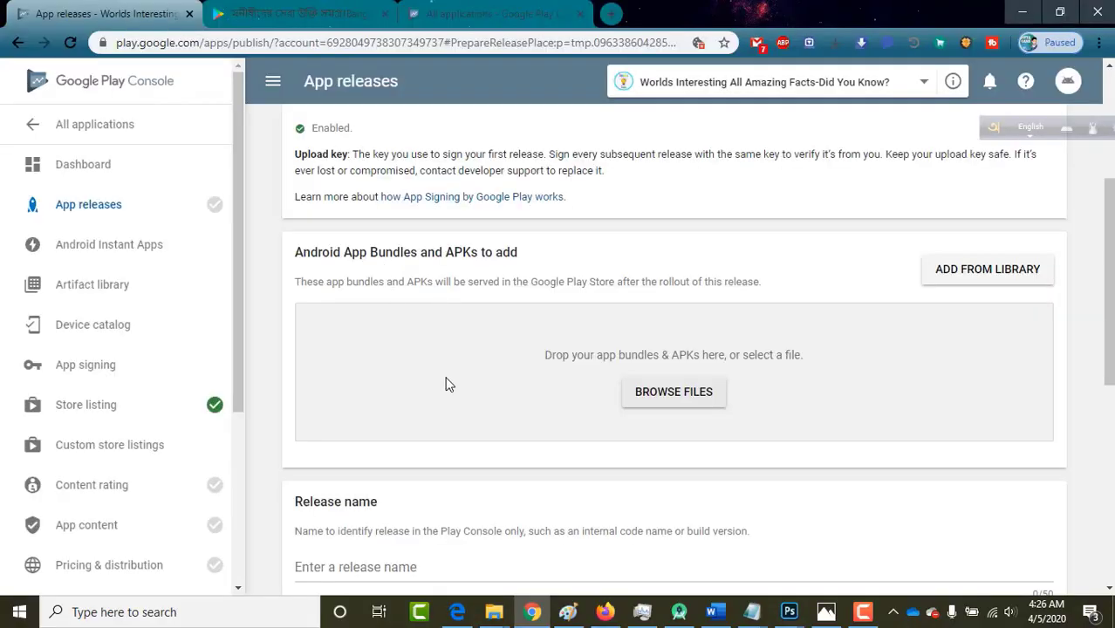
Upload app-release.aab from D:\AmazingFacts\app\release as the release's app bundle.
scroll(447, 383, down, 1)
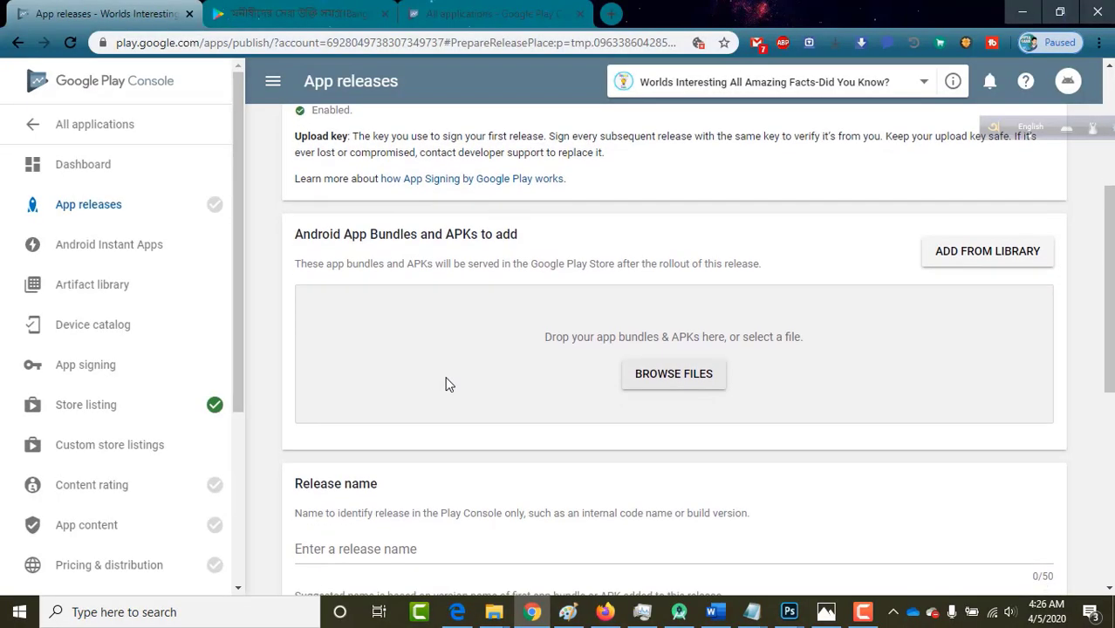
click(662, 389)
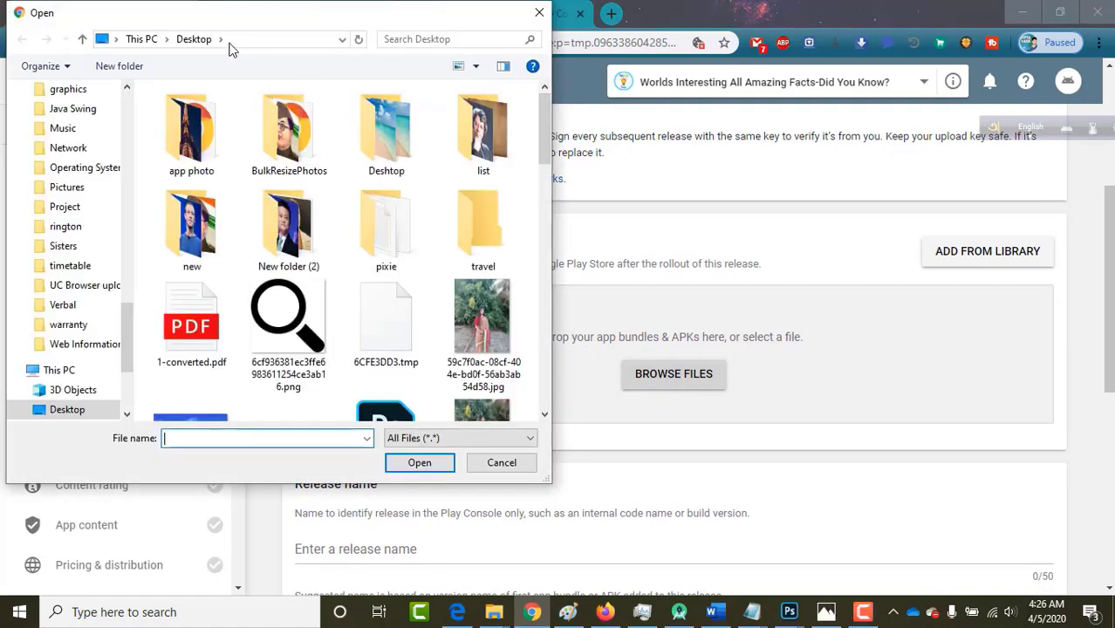
click(247, 40)
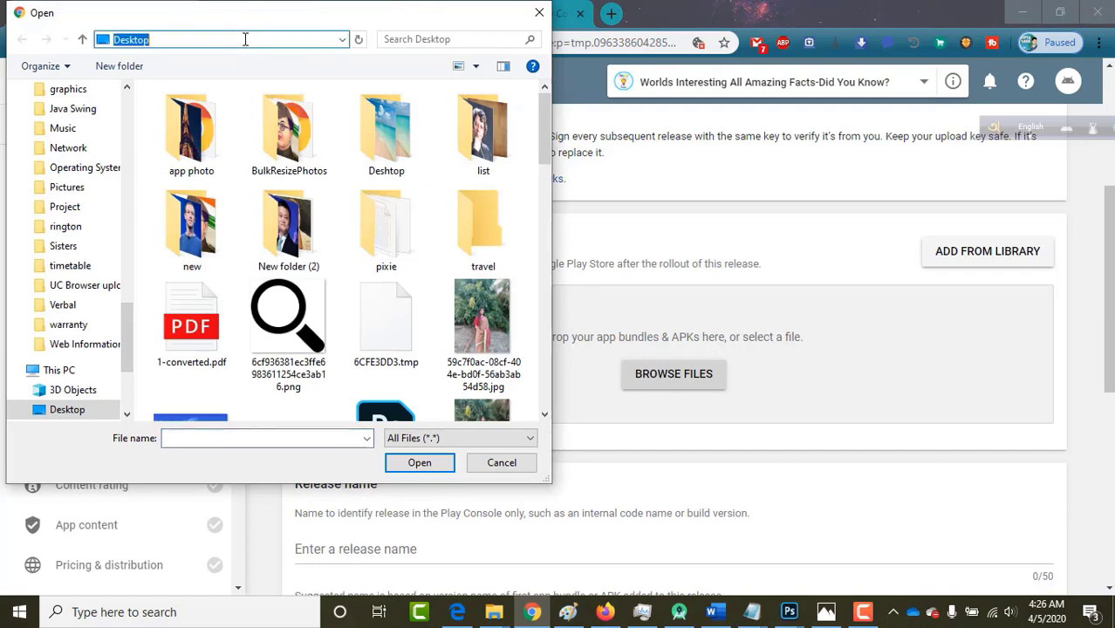
key(ctrl+v)
key(Return)
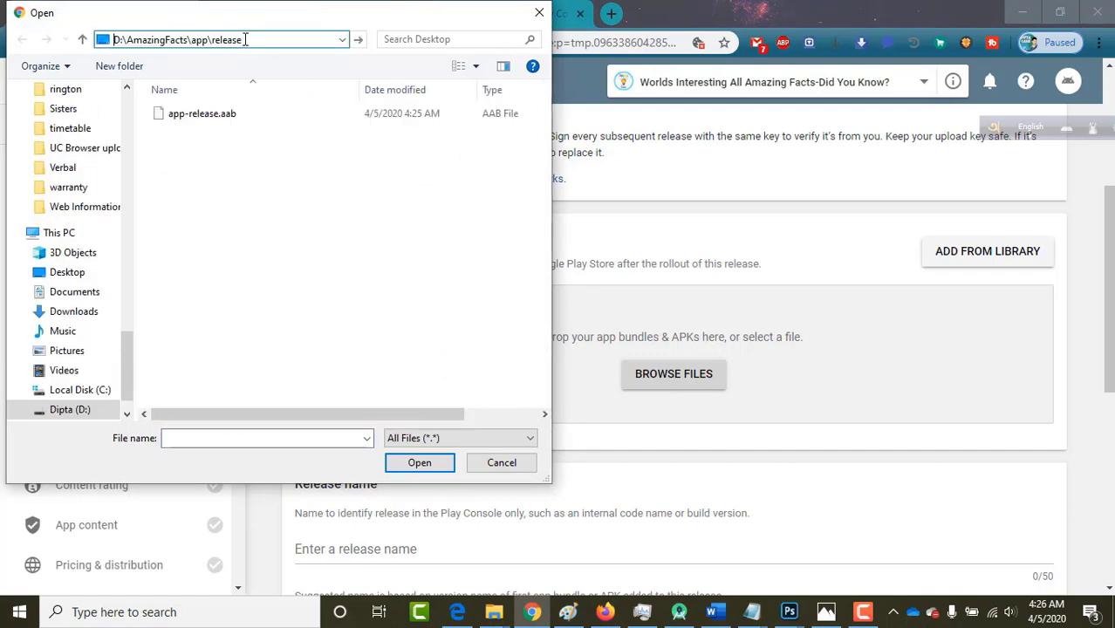
click(210, 113)
click(401, 463)
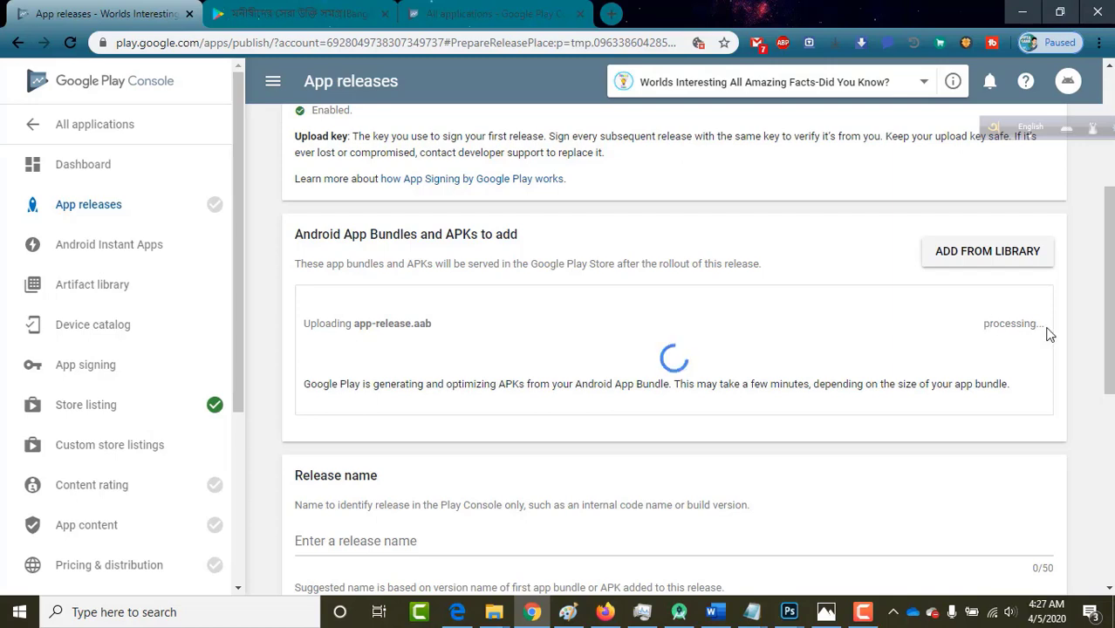
scroll(1047, 331, down, 1)
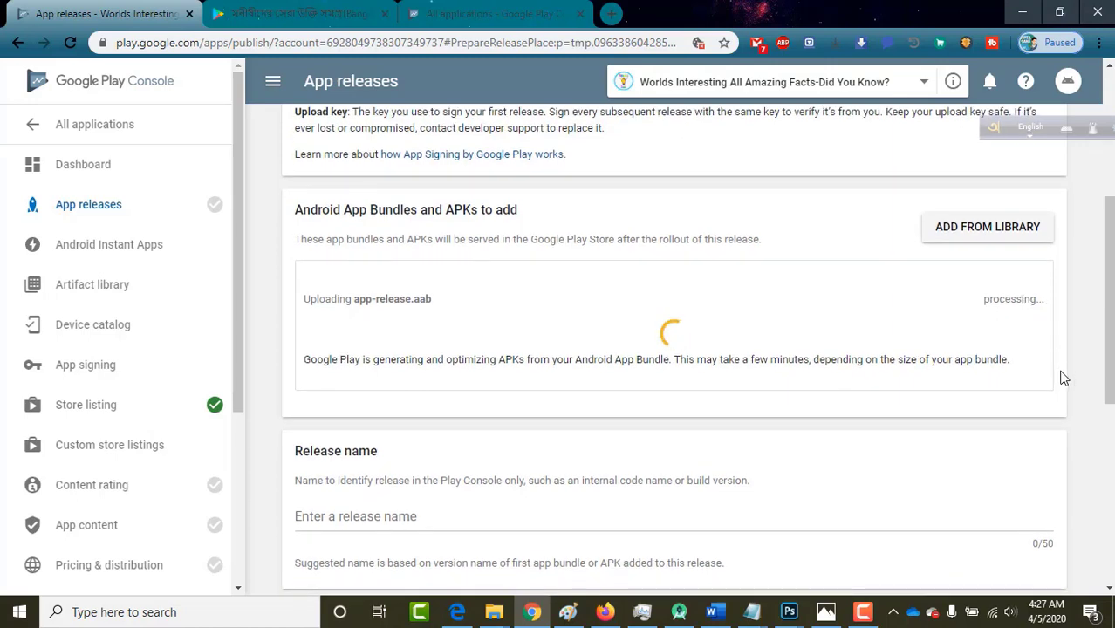
scroll(1062, 378, down, 1)
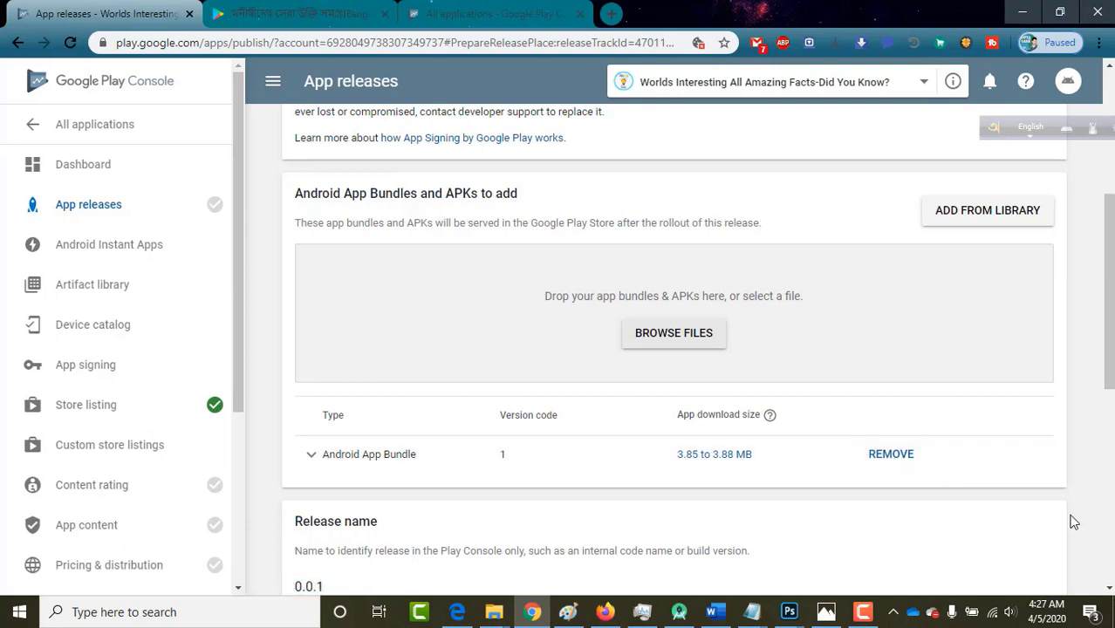
scroll(1072, 521, down, 3)
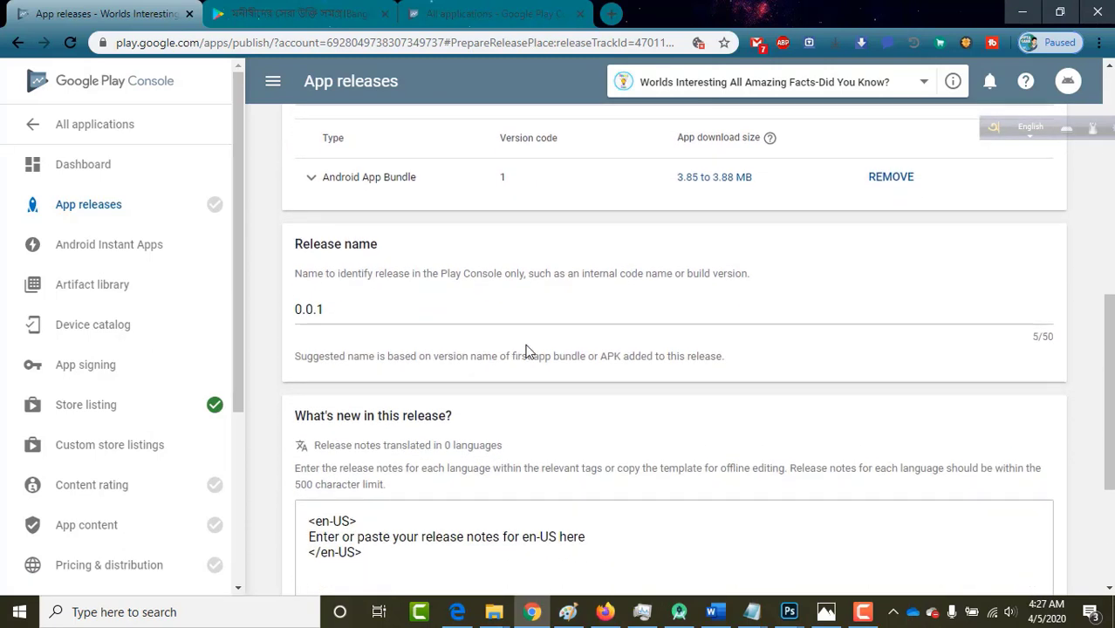
drag(298, 309, 325, 309)
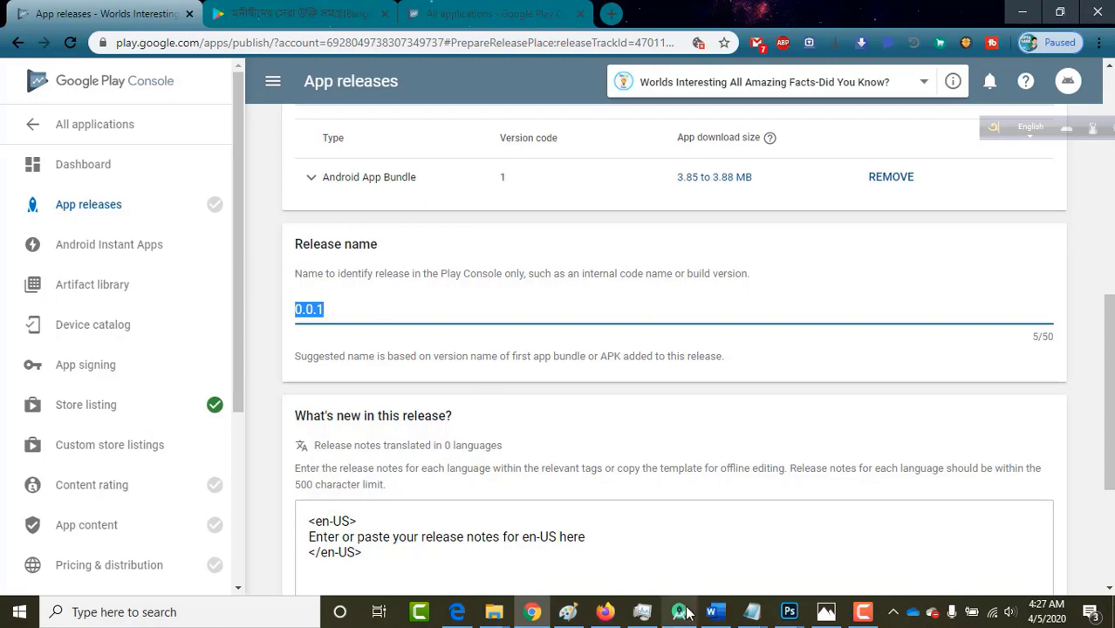
click(678, 612)
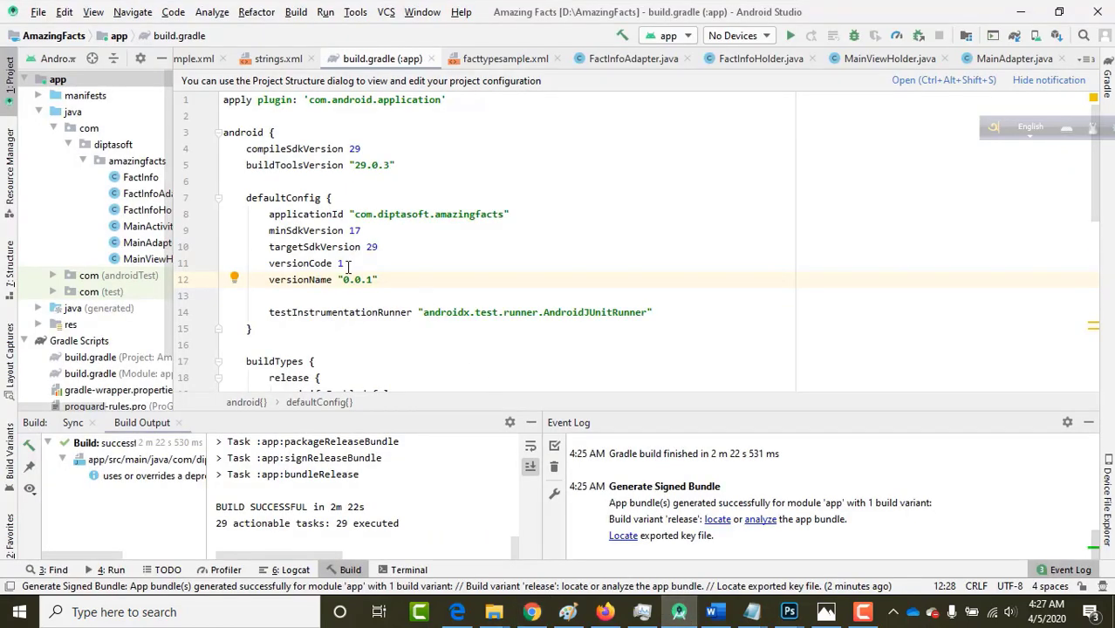
drag(344, 279, 372, 279)
click(694, 612)
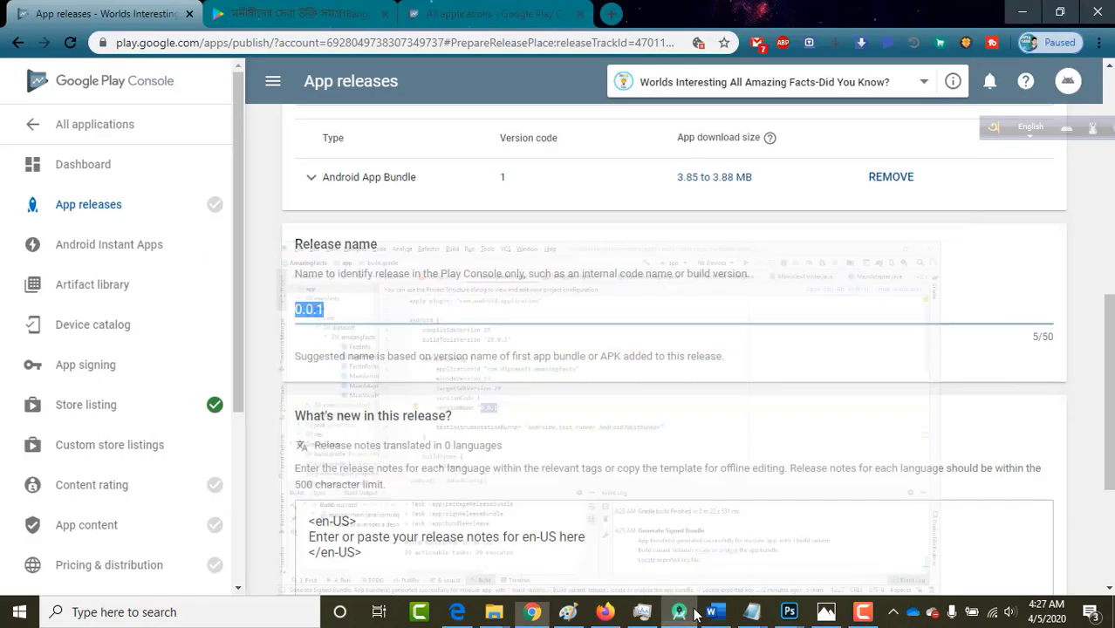
click(324, 312)
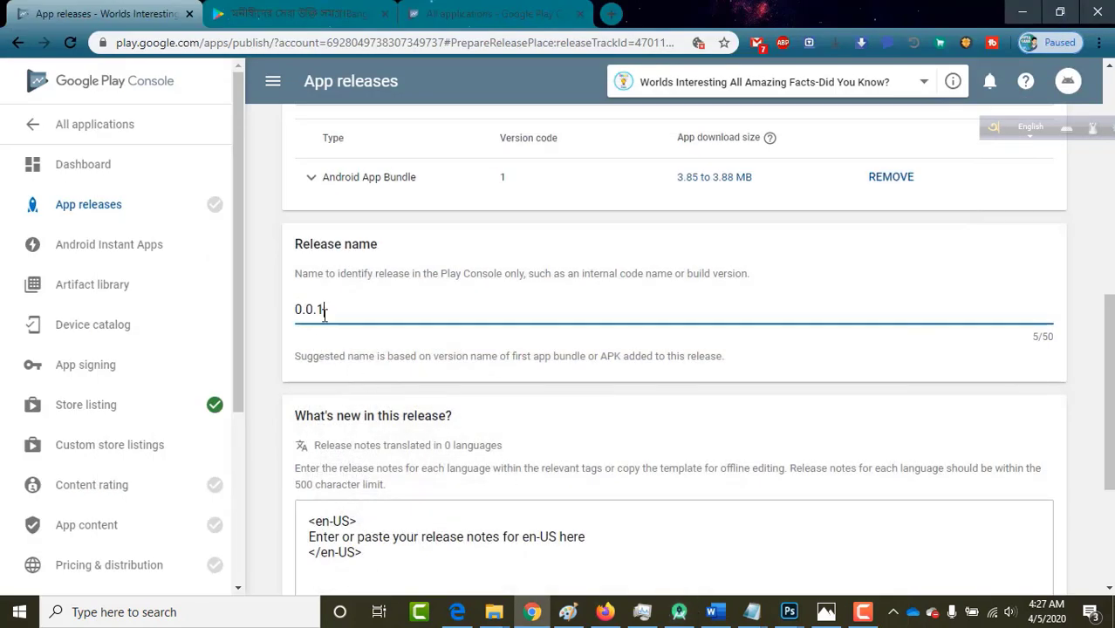
scroll(307, 378, down, 3)
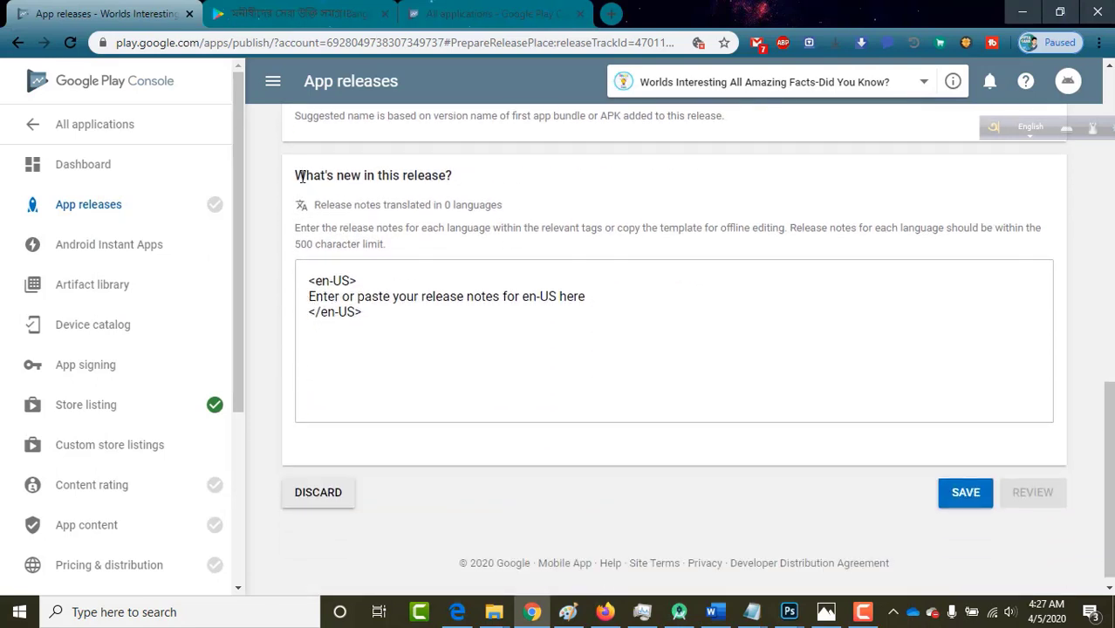
drag(296, 177, 450, 174)
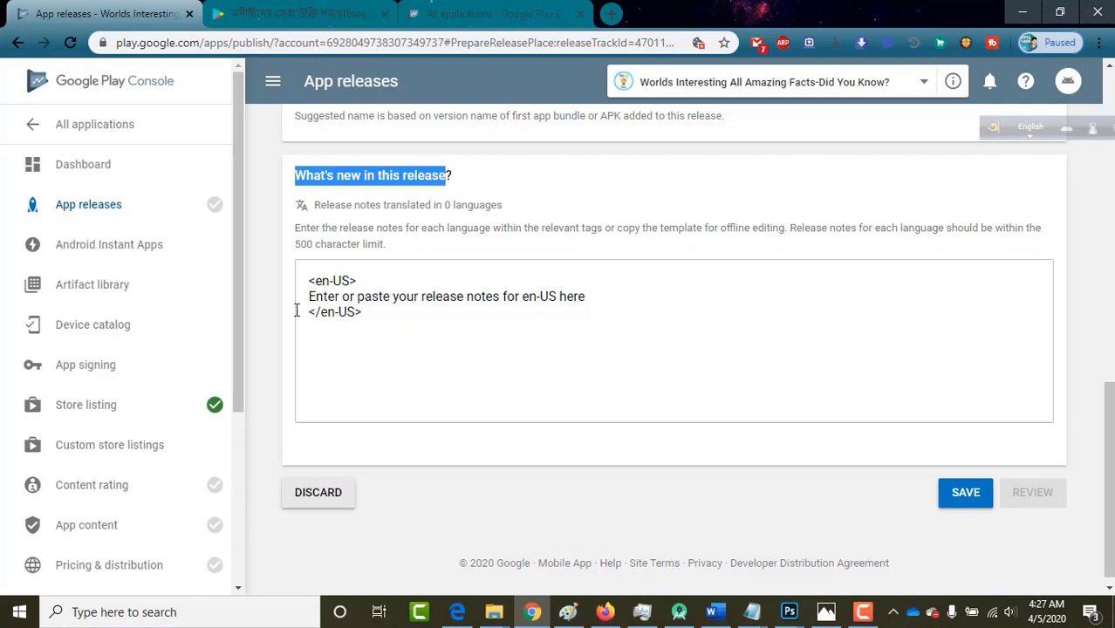
drag(309, 297, 595, 295)
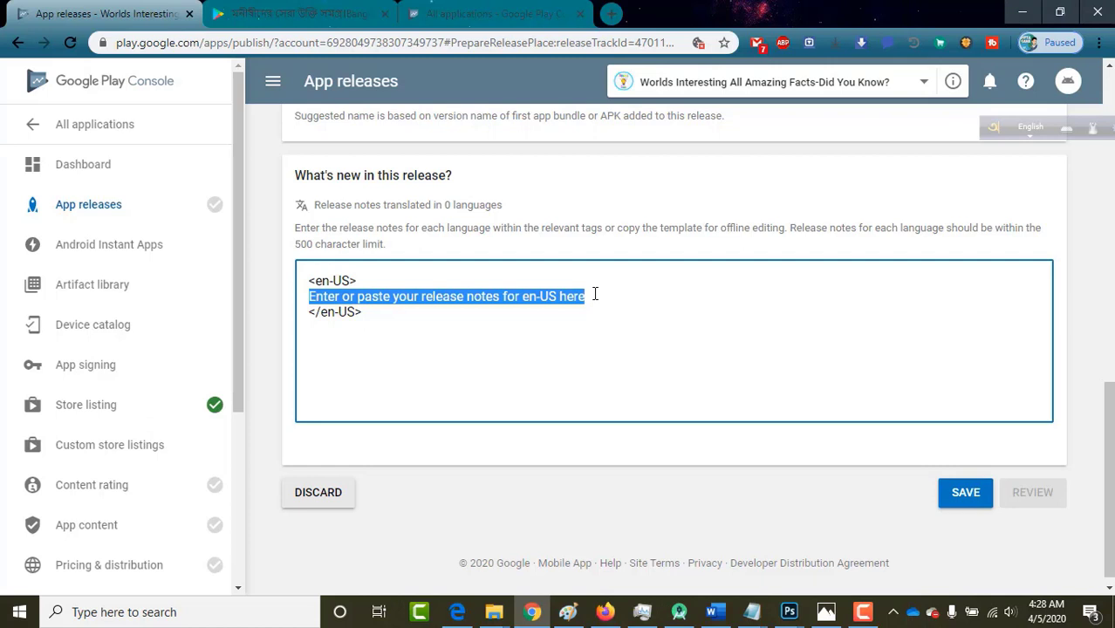
Enter 'will add more info' as the en-US release notes and save the release.
text(will a)
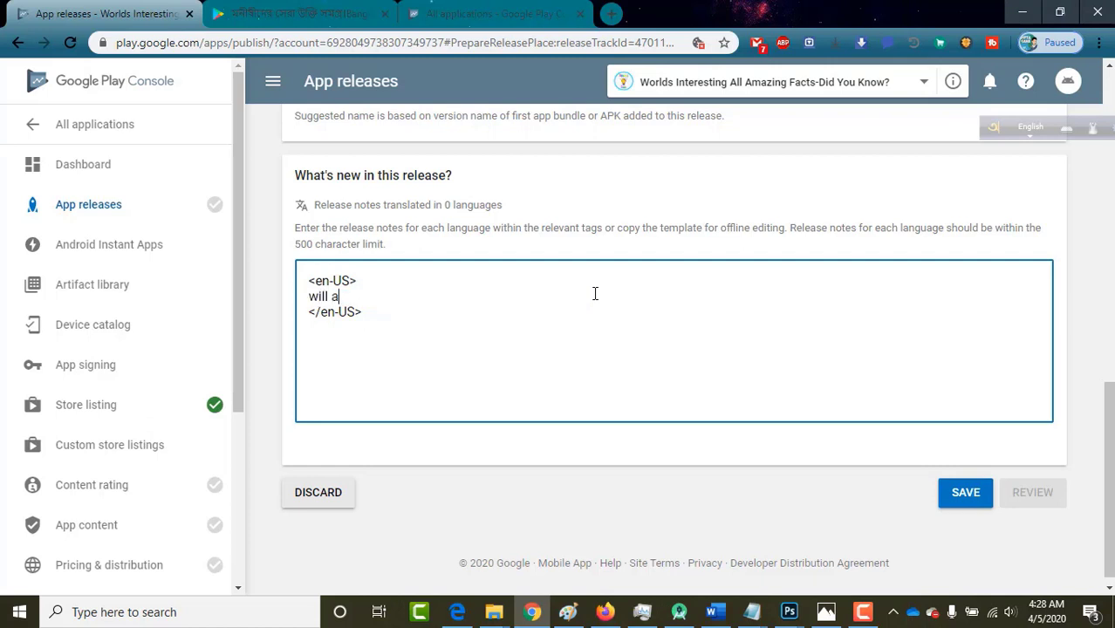
text(dd more info)
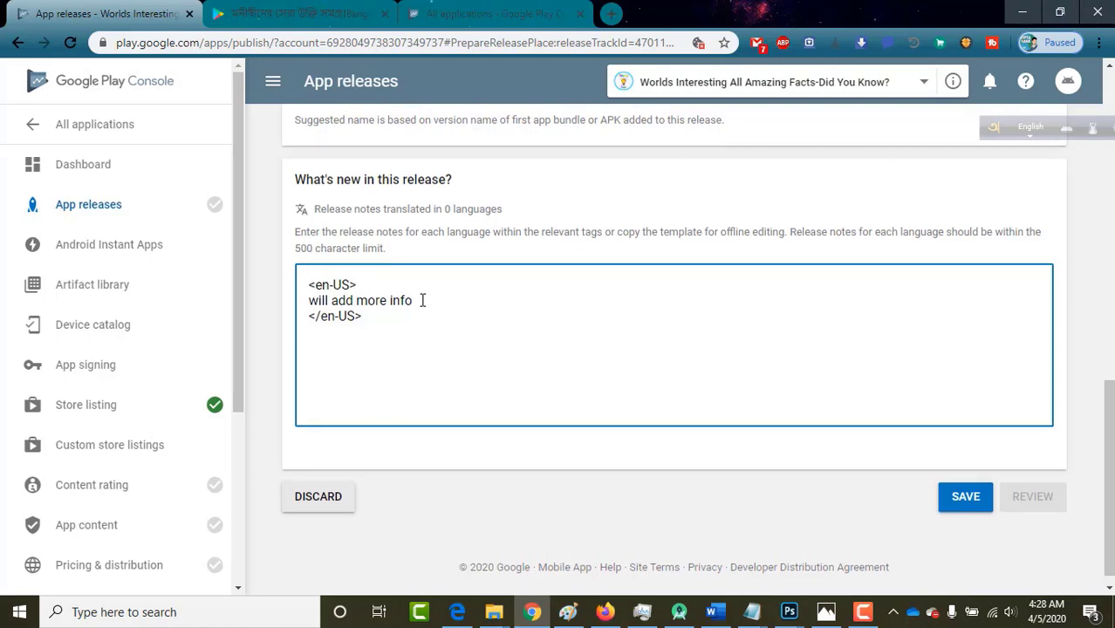
scroll(423, 299, up, 1)
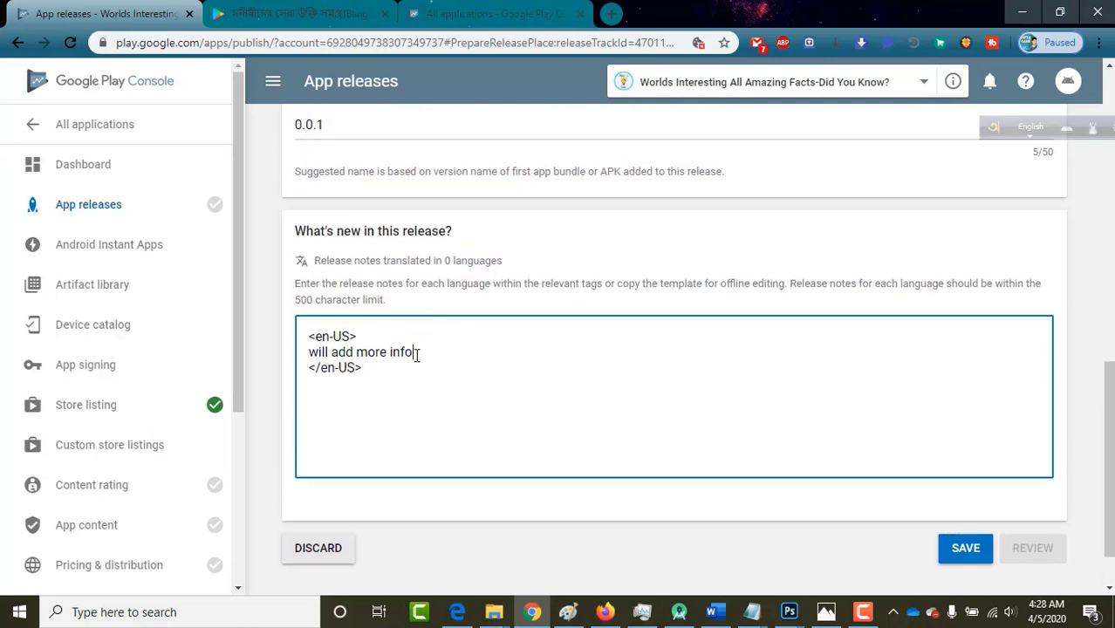
drag(417, 353, 308, 354)
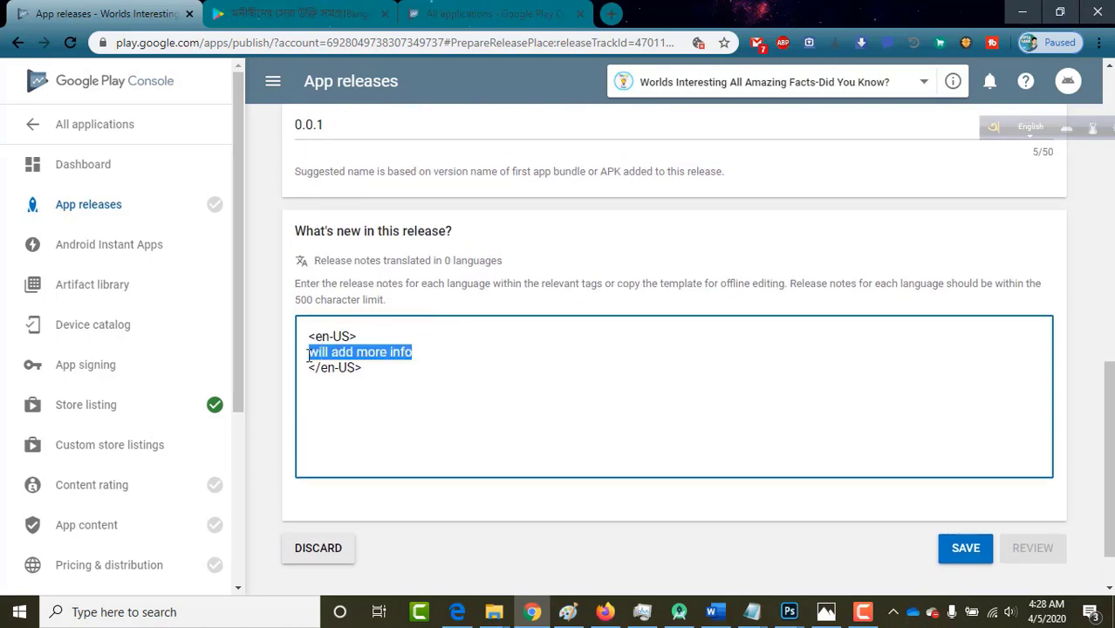
click(449, 358)
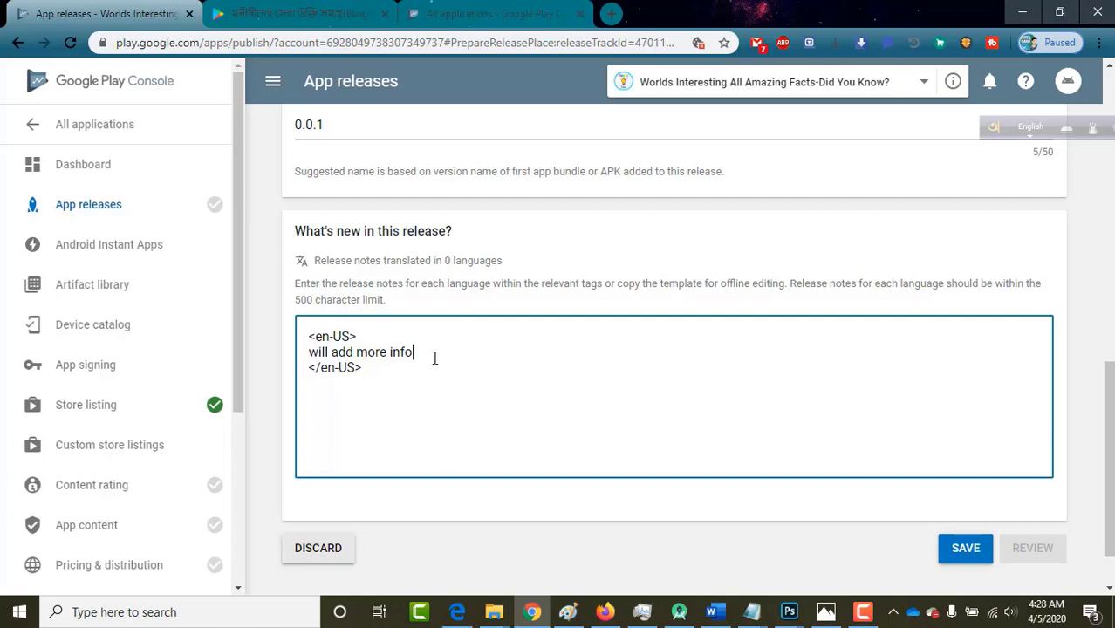
drag(435, 358, 311, 355)
click(594, 390)
click(960, 564)
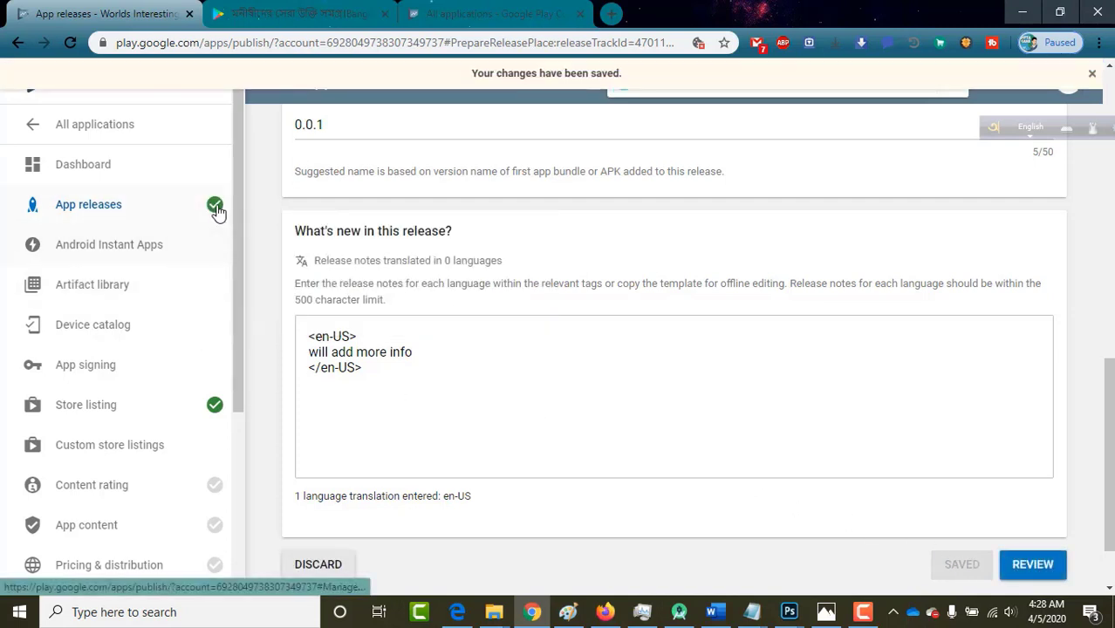
mouse_move(214, 208)
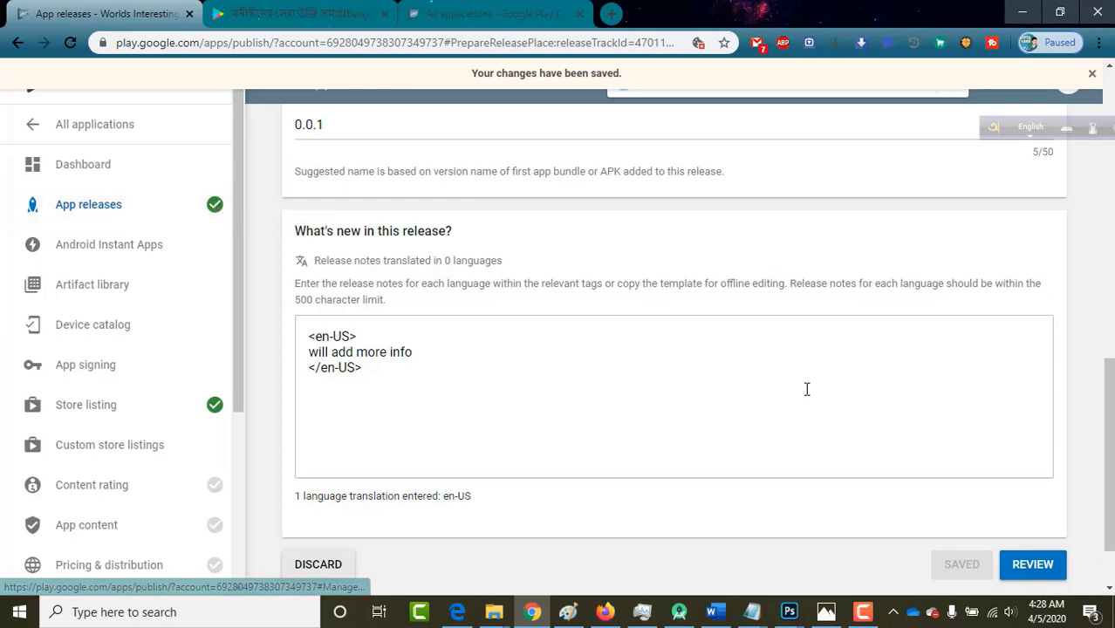
scroll(127, 380, down, 1)
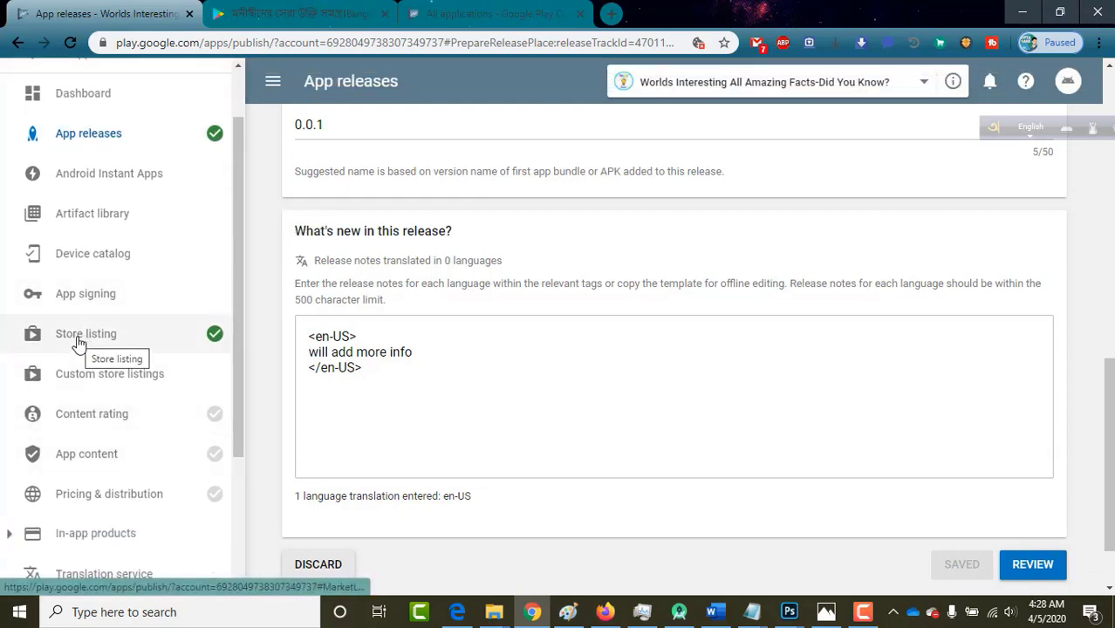
Start the Content rating questionnaire and enter the contact email address in both email fields.
click(126, 428)
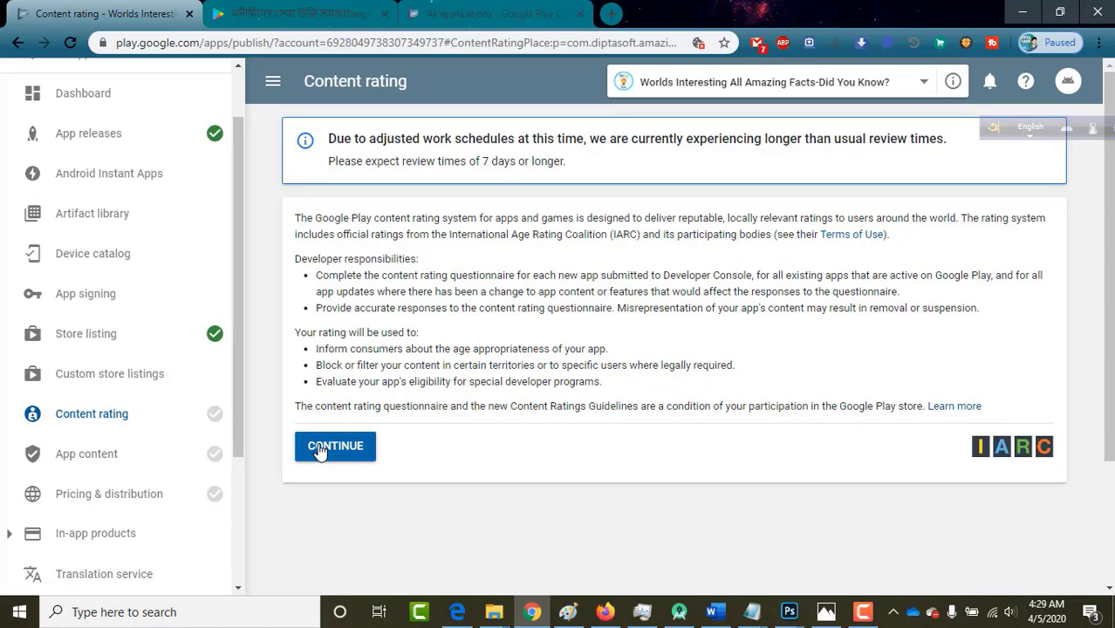
click(336, 446)
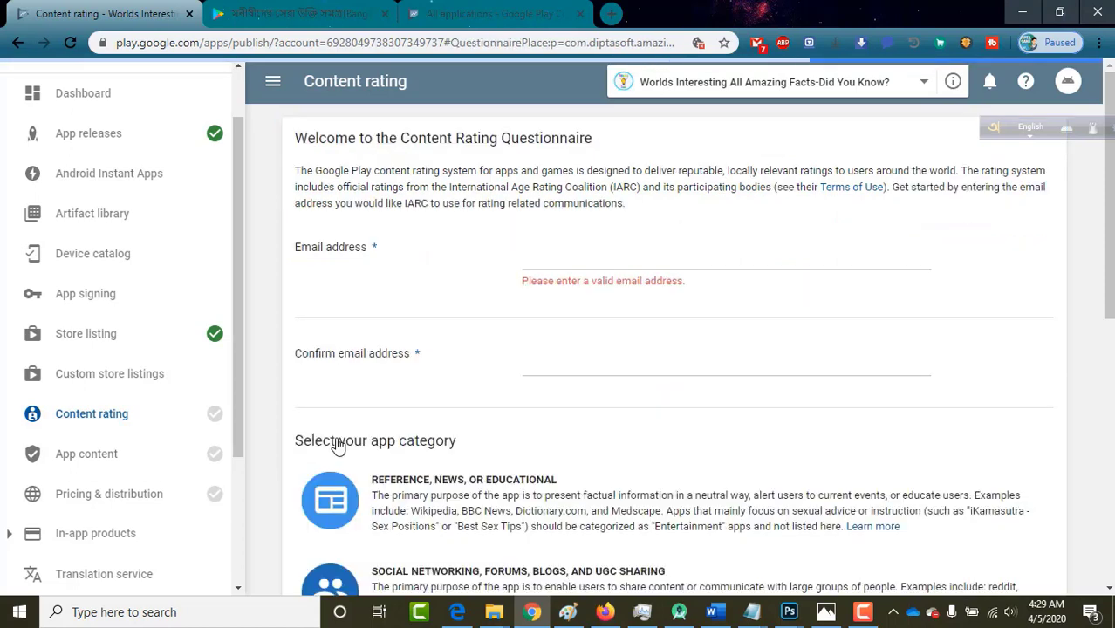
click(552, 338)
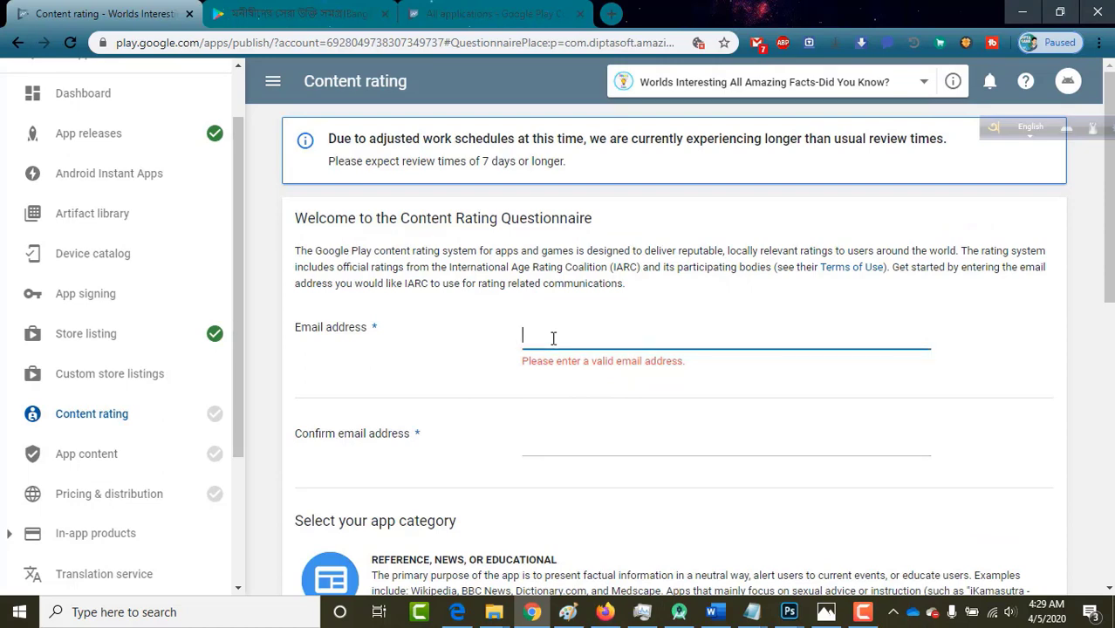
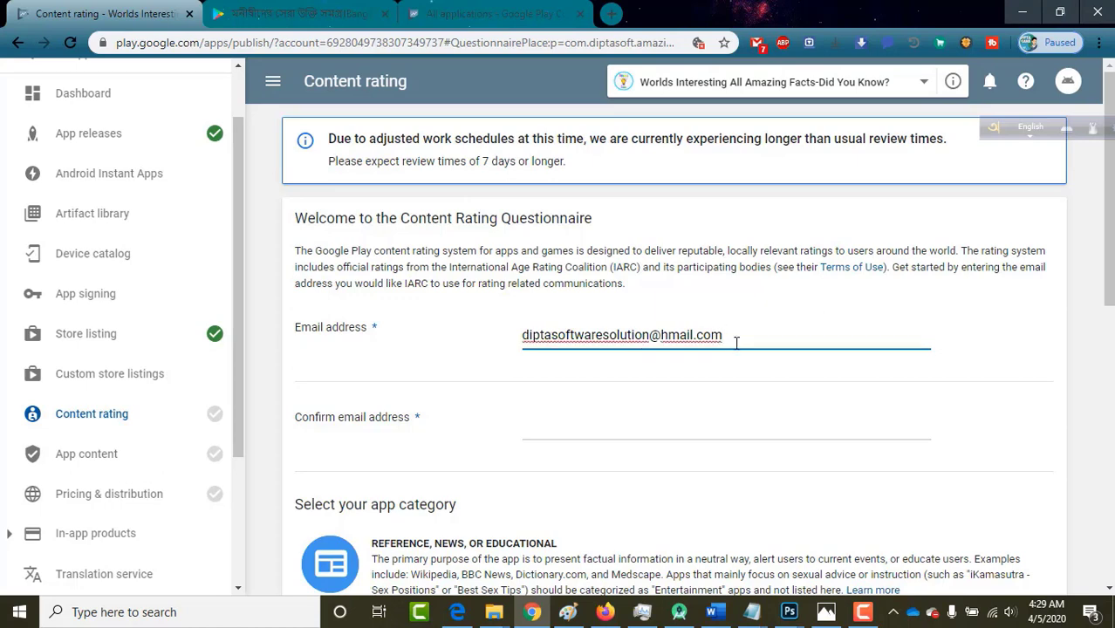
triple_click(607, 335)
key(ctrl+c)
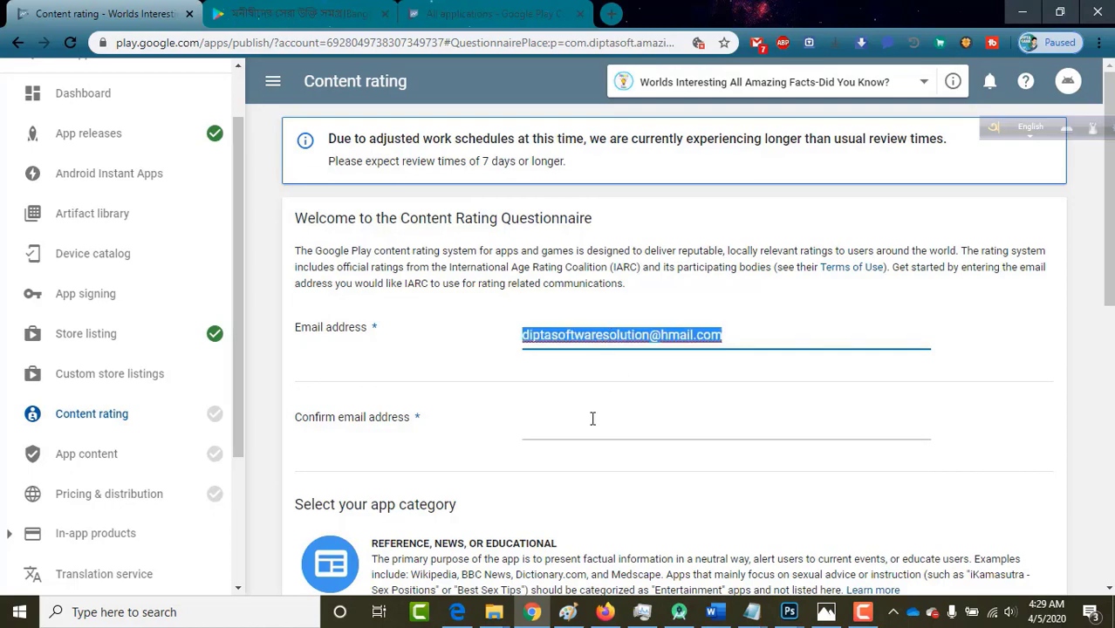
click(582, 426)
key(ctrl+v)
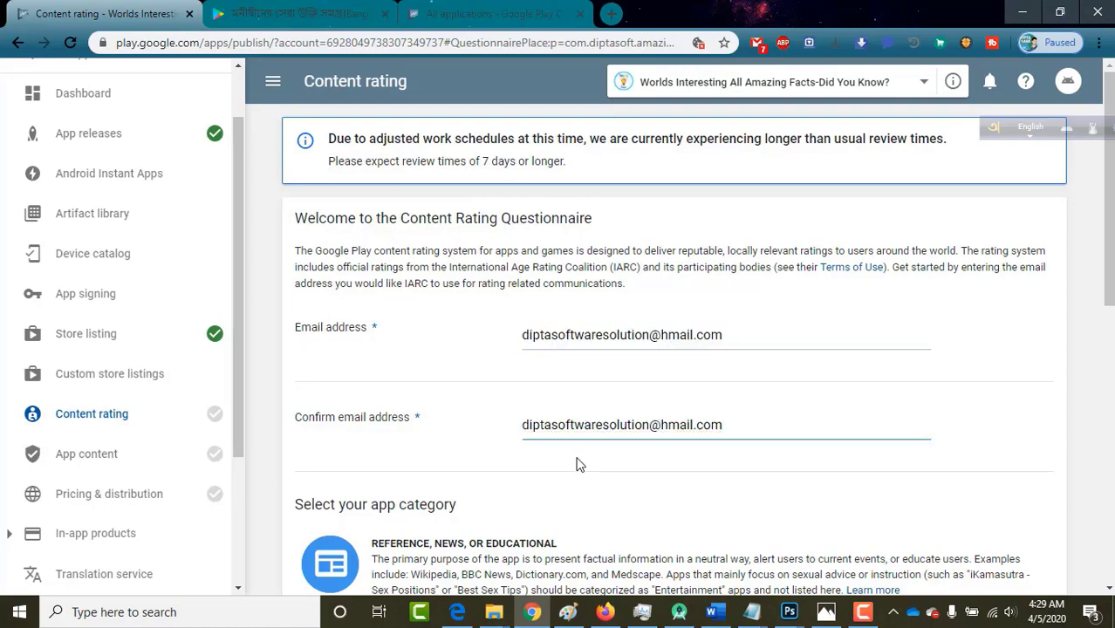
Choose Reference, News, or Educational as the app's content rating category.
scroll(576, 464, down, 3)
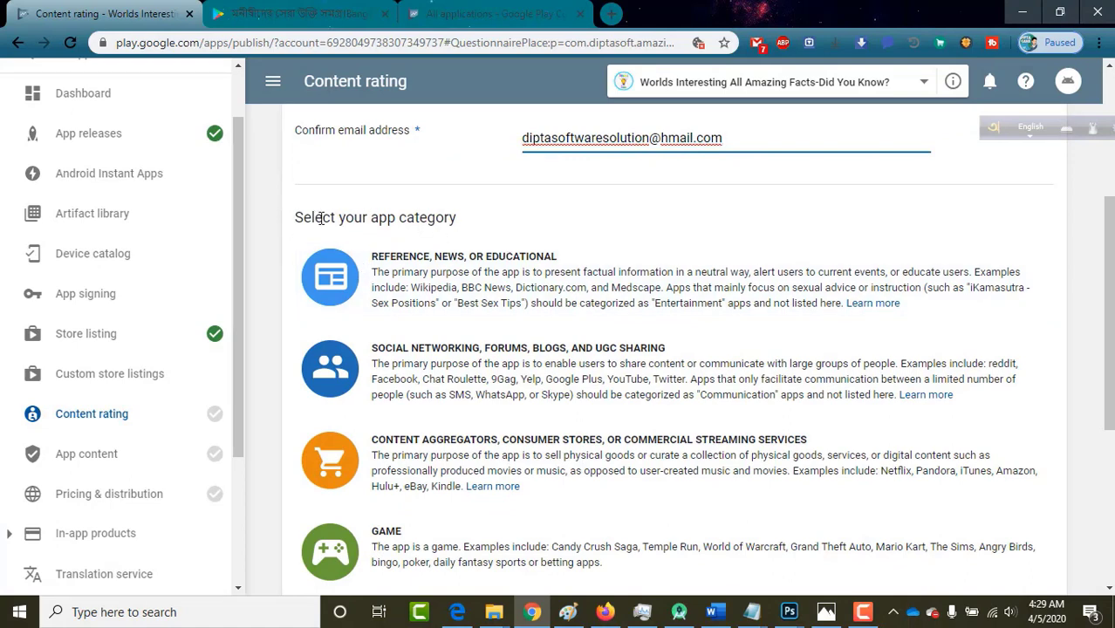
click(488, 286)
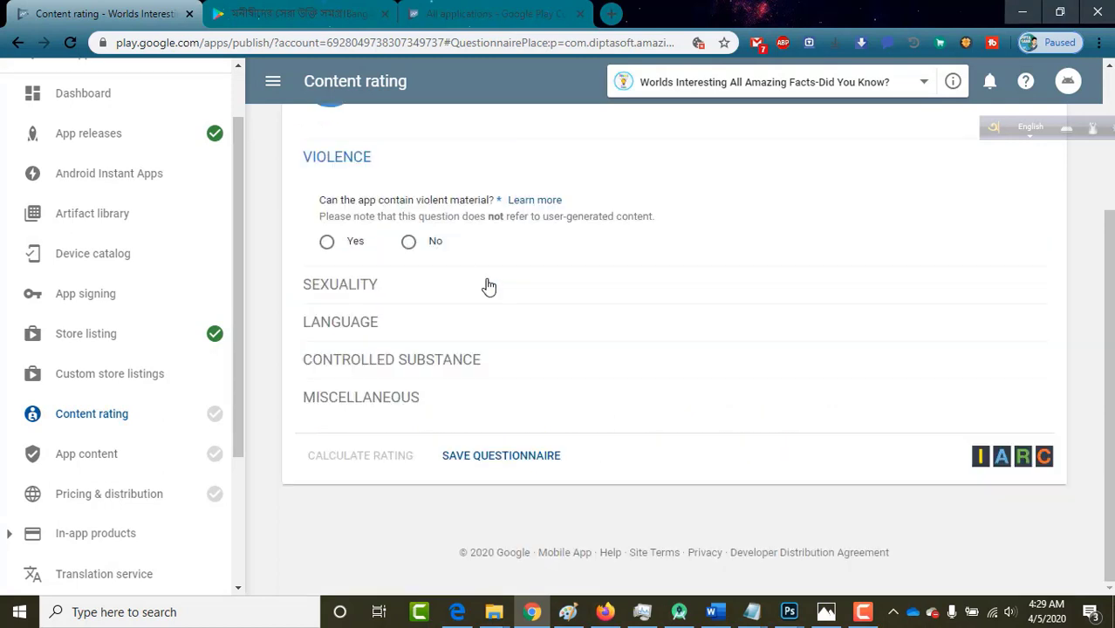
scroll(565, 290, up, 1)
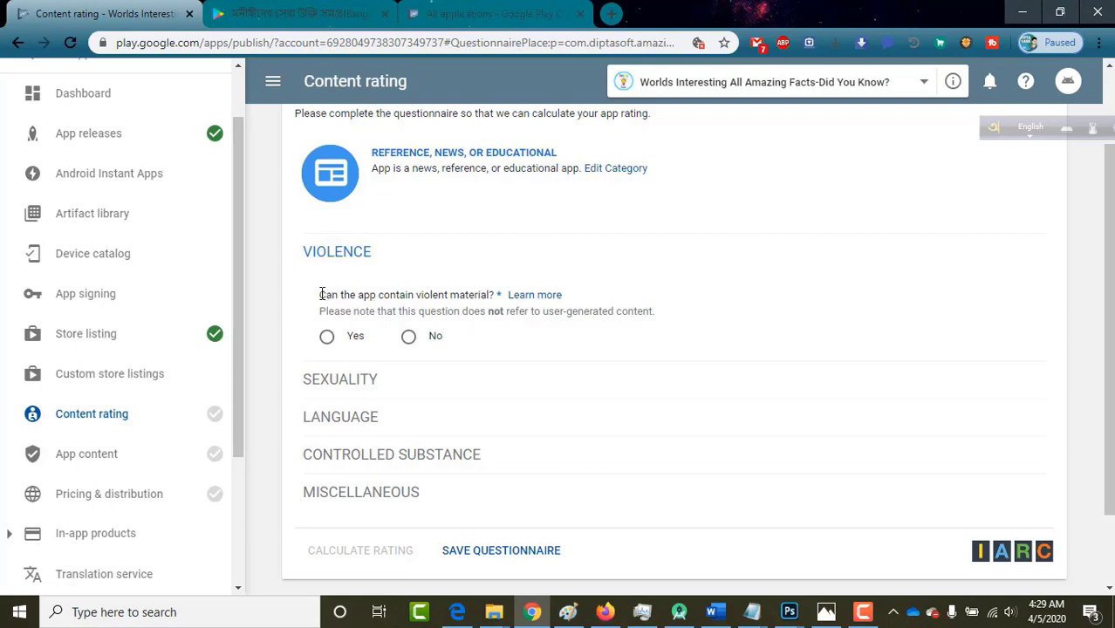
Answer No to the Violence, Sexuality, Language and Controlled Substance questions.
click(409, 337)
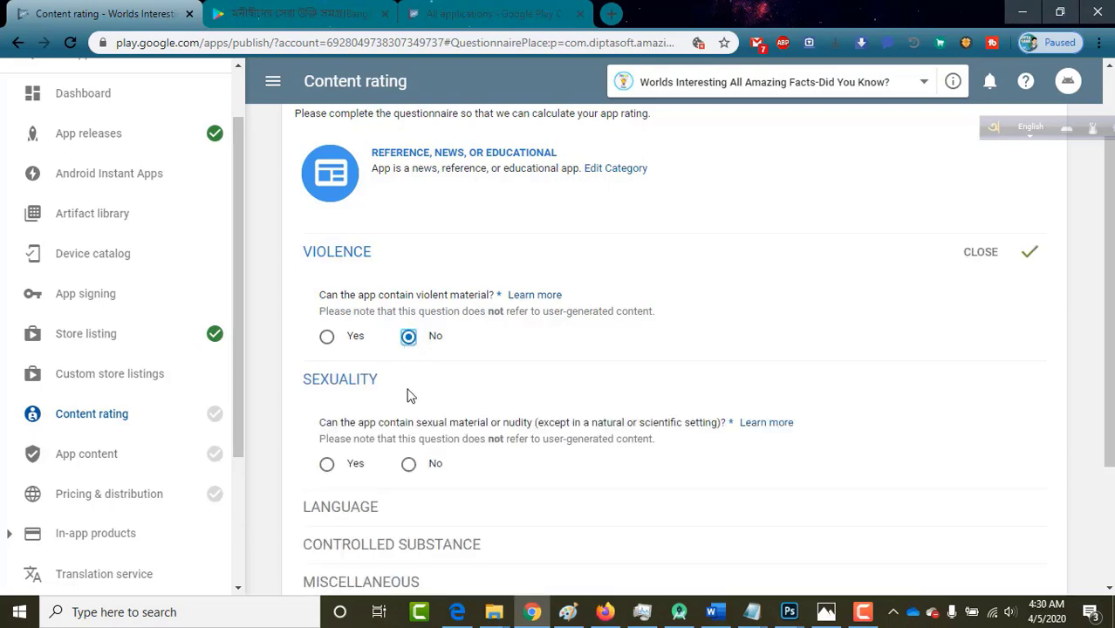
scroll(392, 384, down, 2)
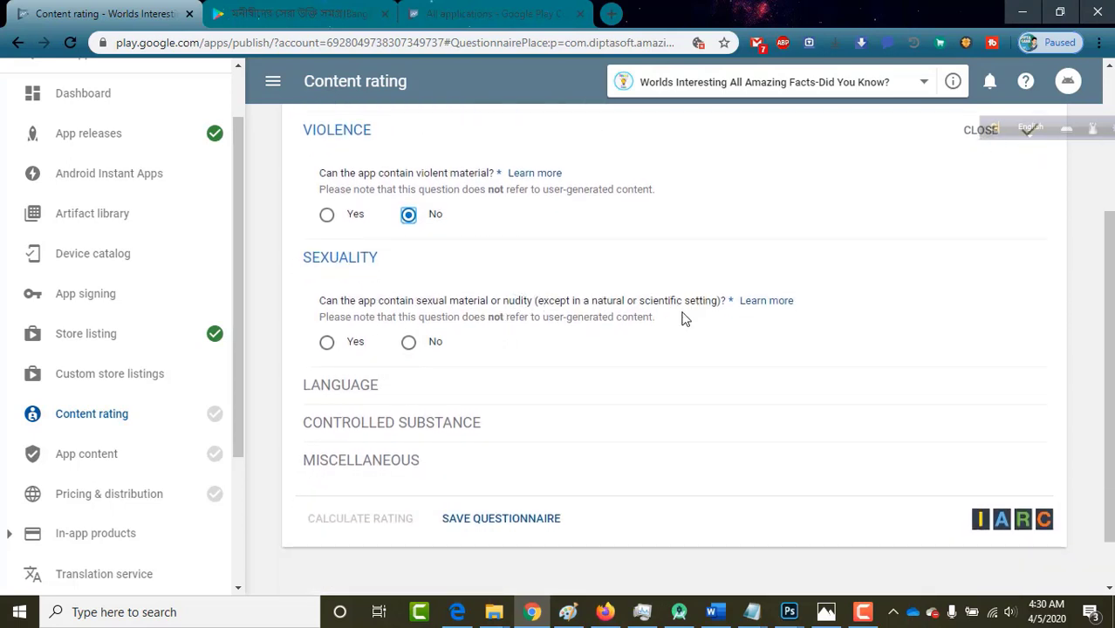
click(408, 343)
scroll(450, 456, down, 1)
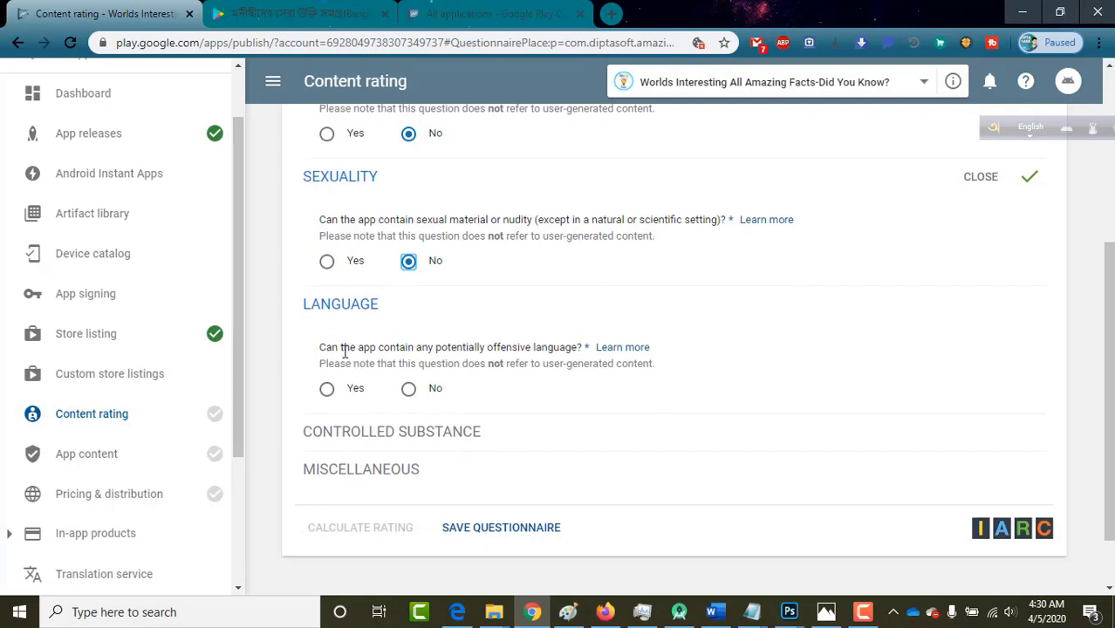
click(408, 389)
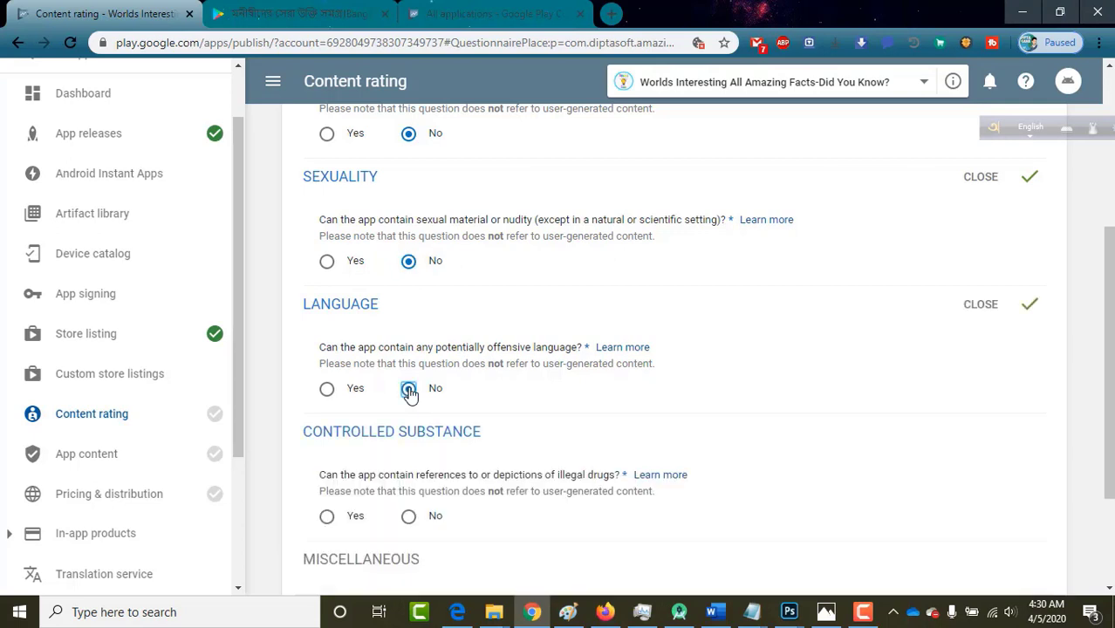
scroll(410, 394, down, 3)
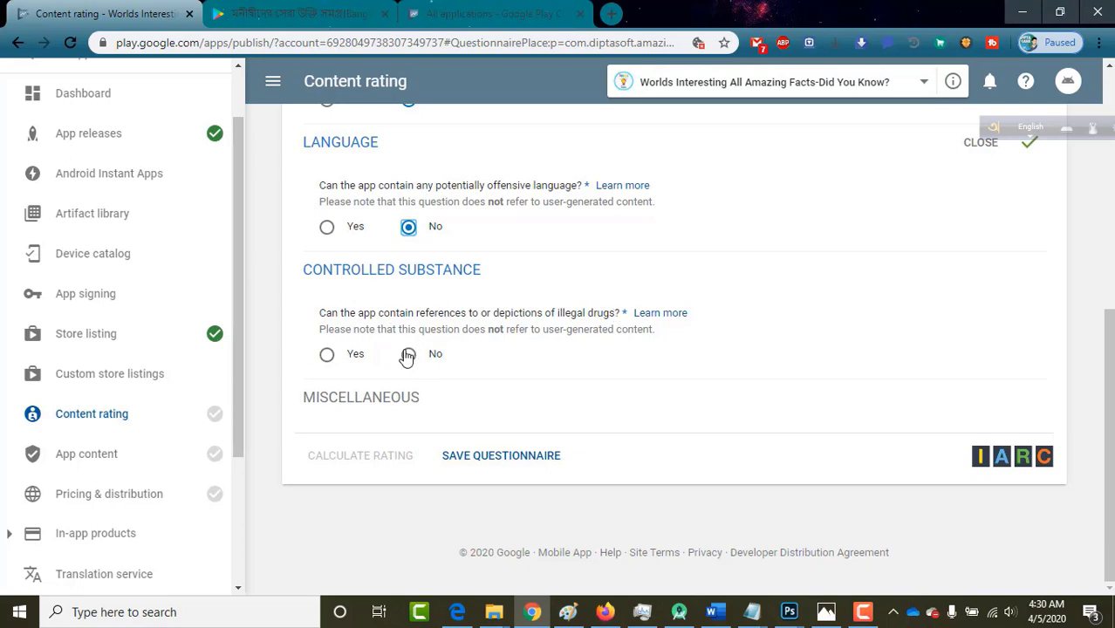
click(407, 356)
scroll(407, 356, down, 2)
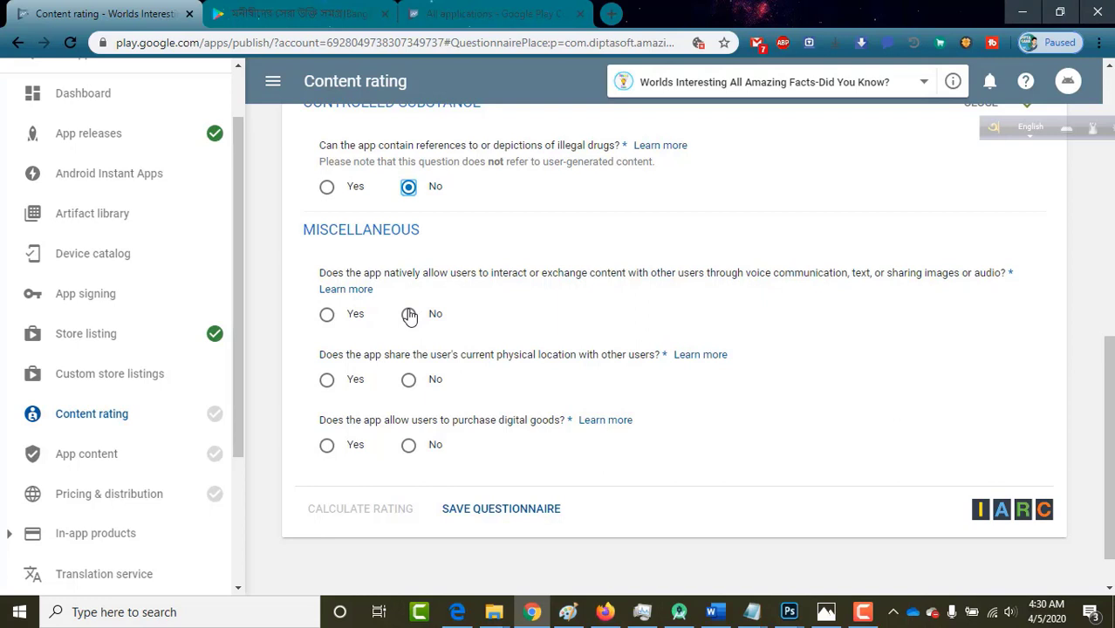
Answer Yes to user interaction and No to location sharing and digital purchases.
click(326, 316)
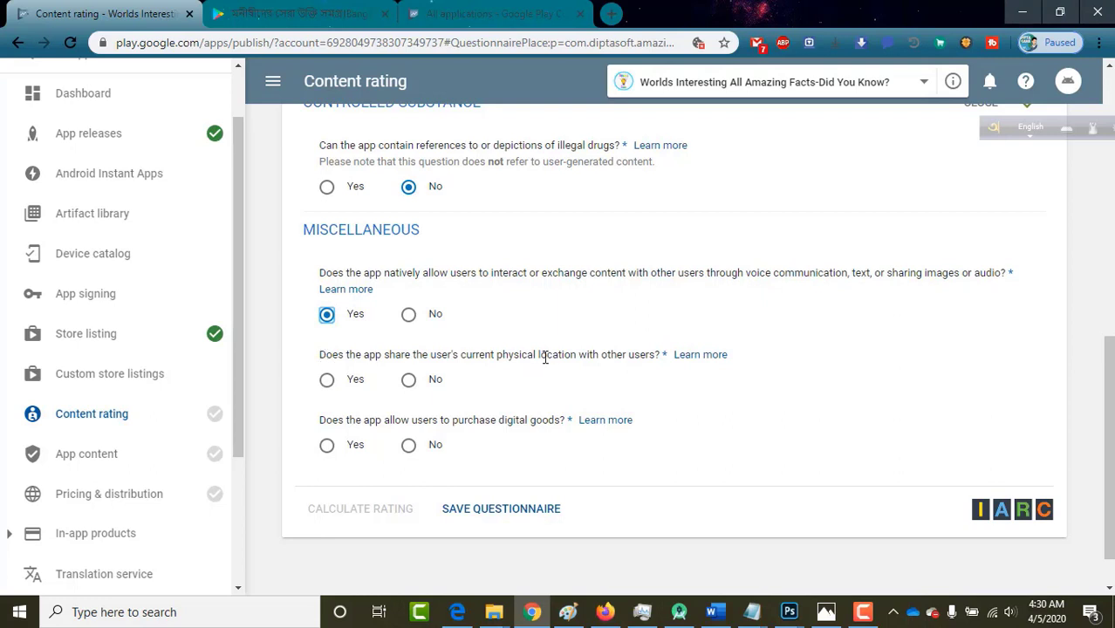
drag(461, 356, 592, 356)
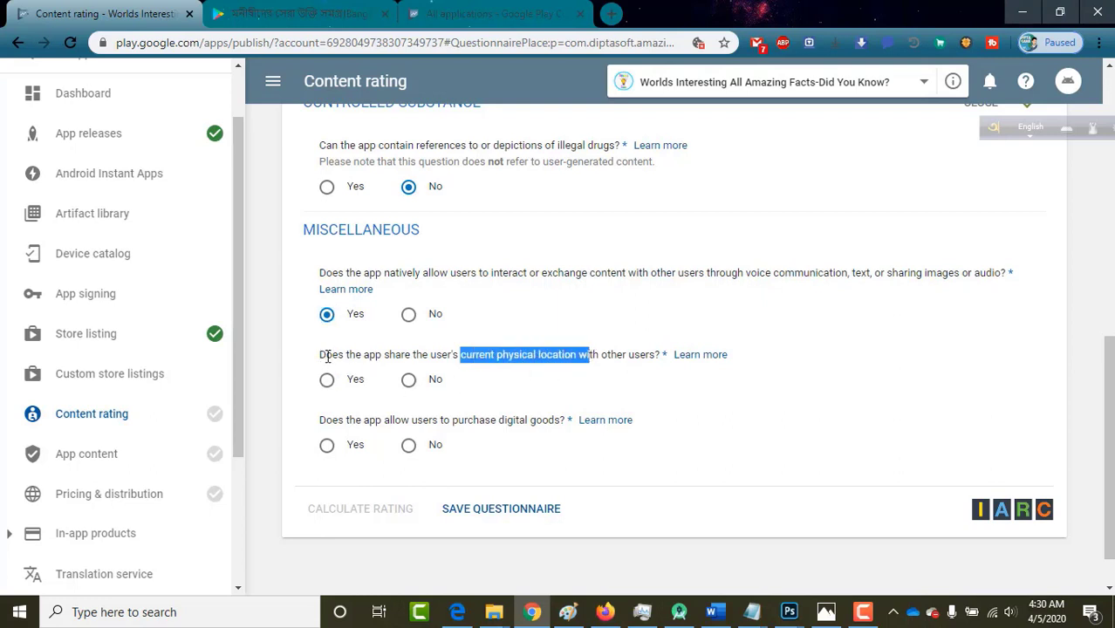
click(408, 382)
scroll(459, 467, down, 1)
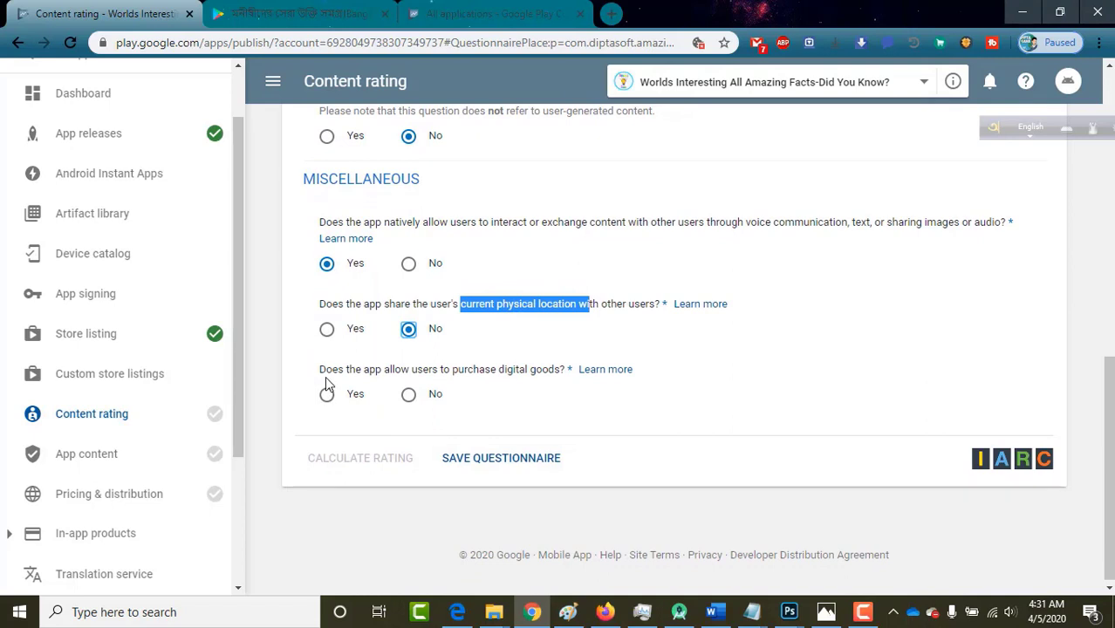
drag(321, 371, 469, 370)
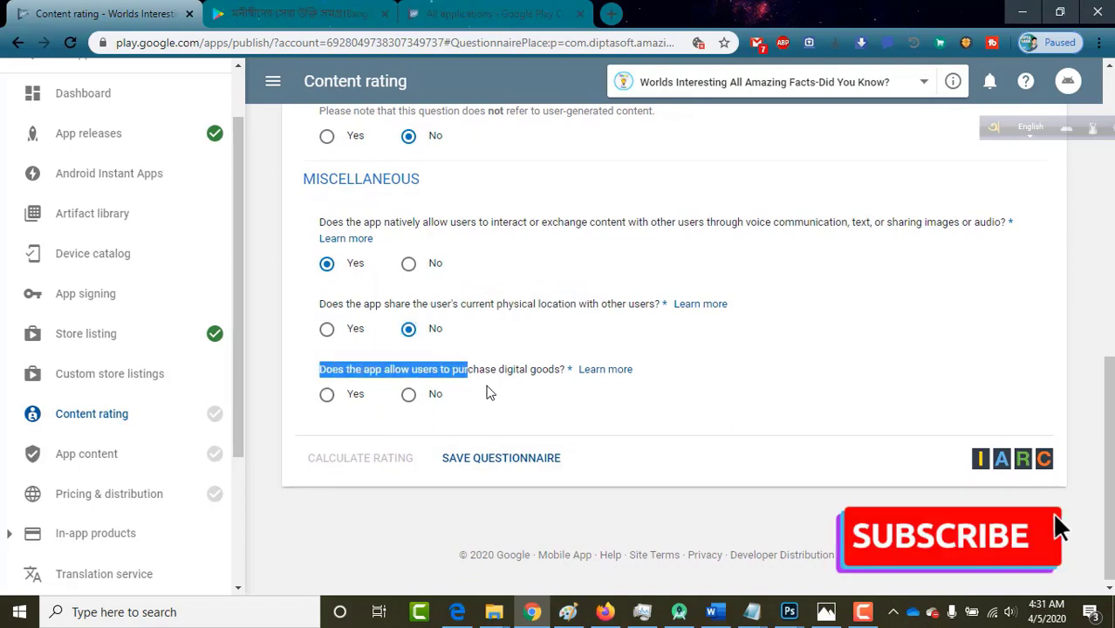
click(556, 385)
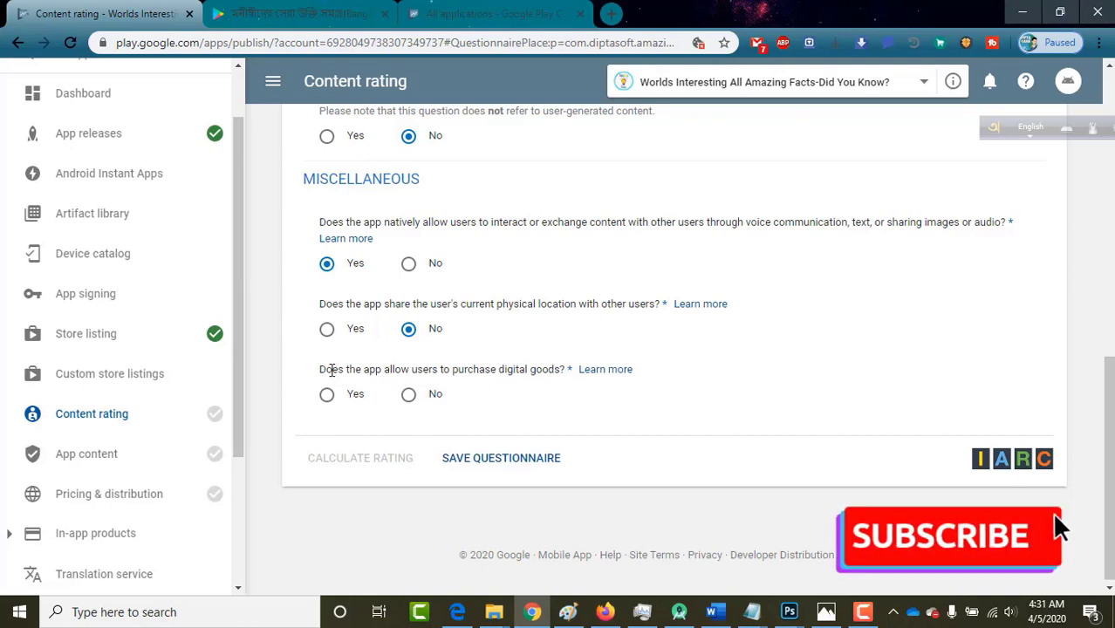
click(409, 395)
scroll(523, 349, up, 3)
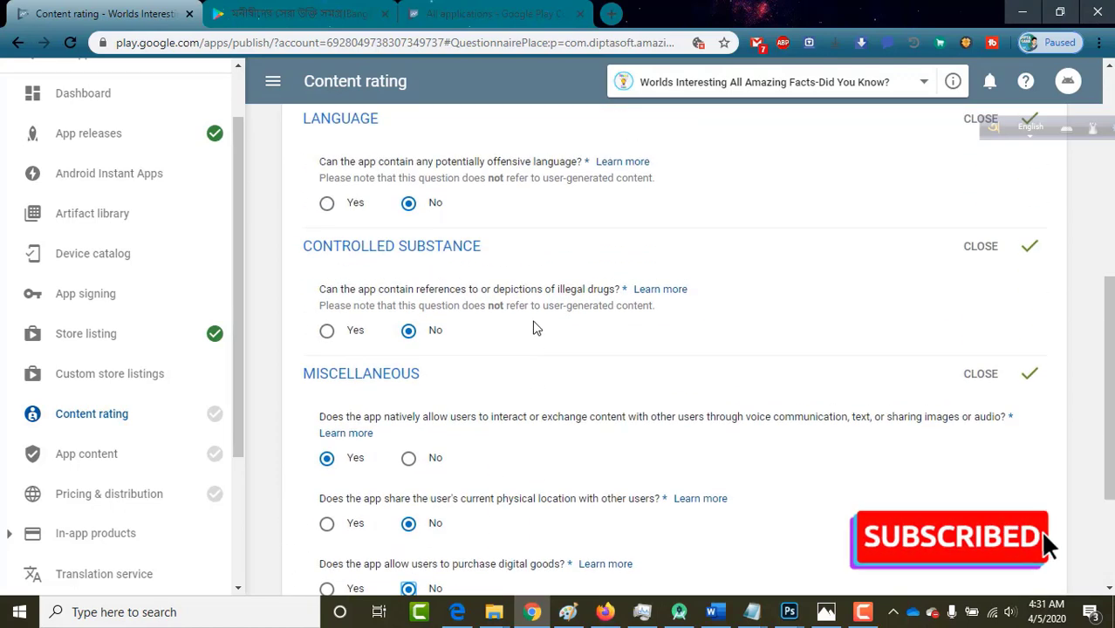
scroll(535, 328, down, 2)
scroll(535, 328, up, 2)
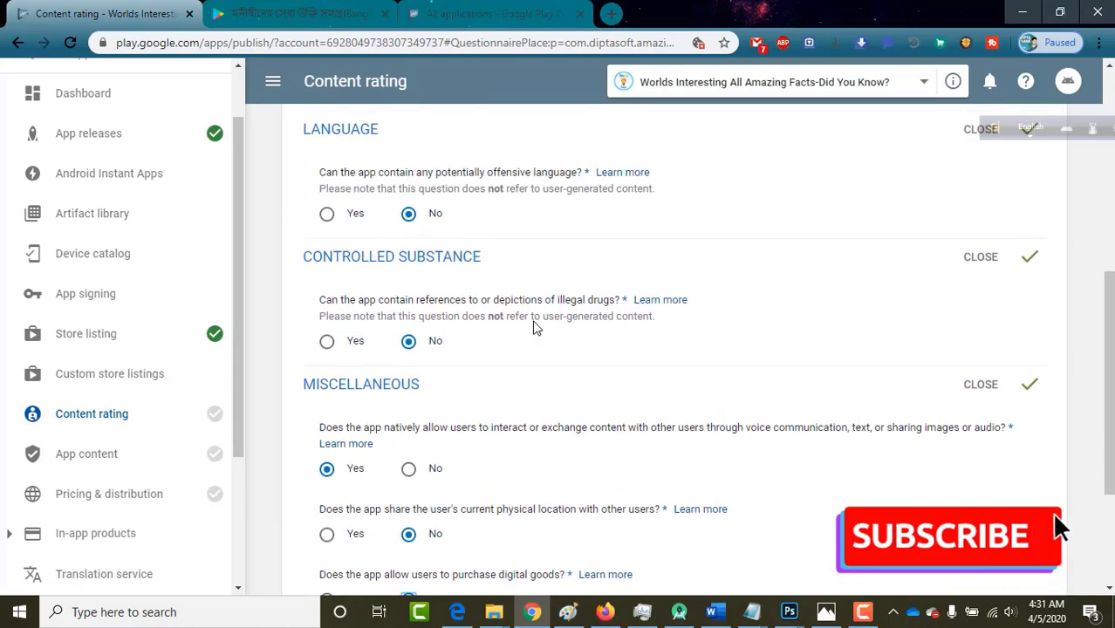
scroll(535, 328, down, 3)
scroll(535, 328, up, 2)
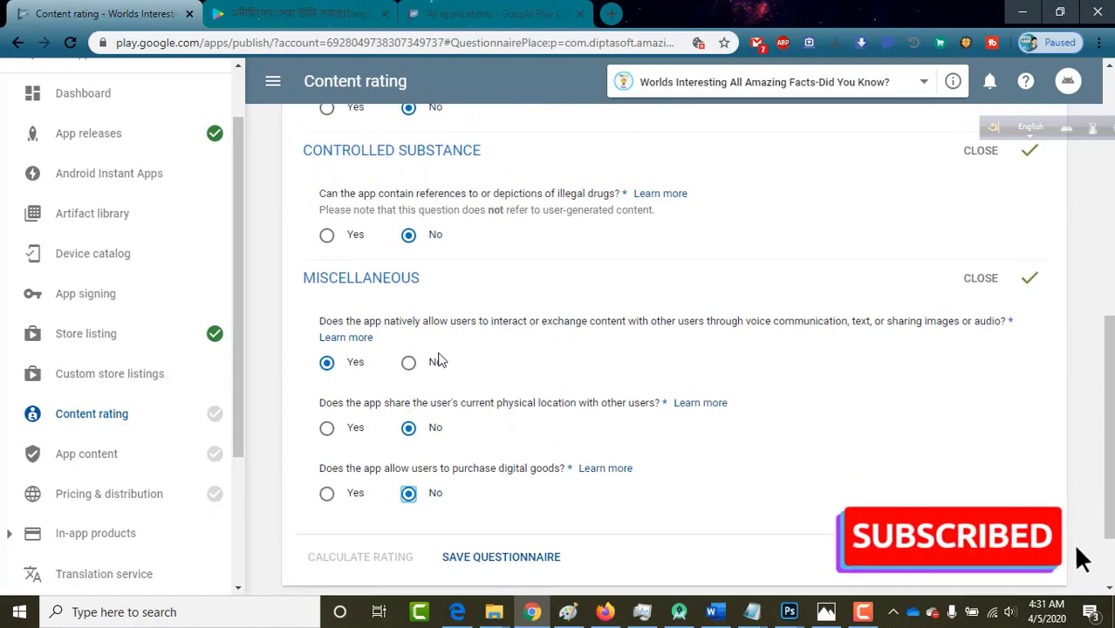
scroll(439, 373, down, 2)
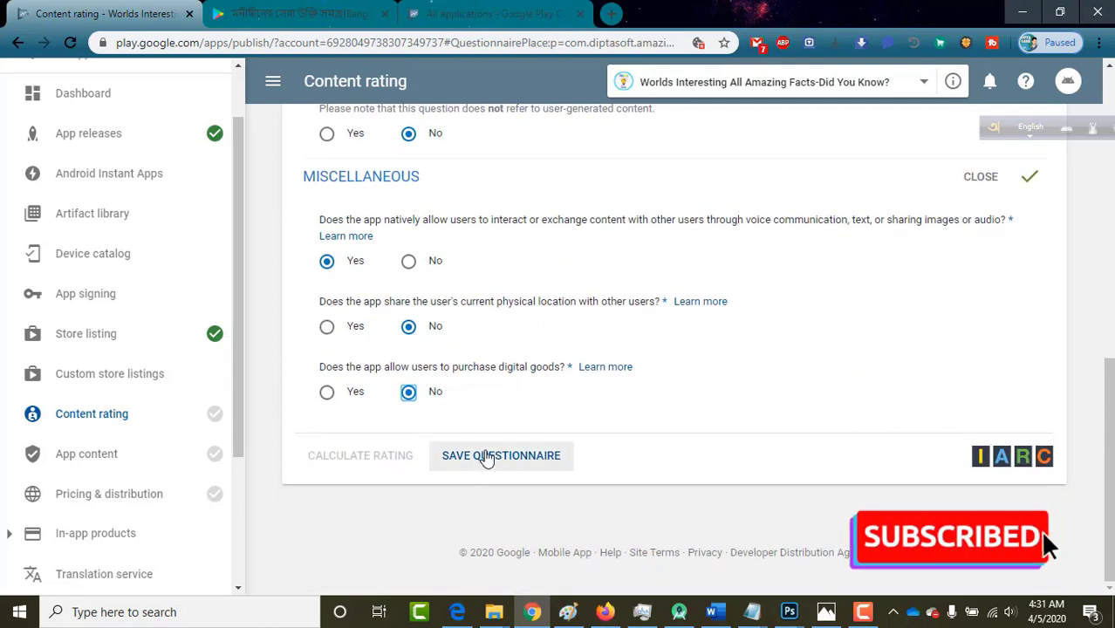
Save the questionnaire, calculate the rating and apply it (ESRB Everyone, PEGI 3, IARC 3+).
click(487, 457)
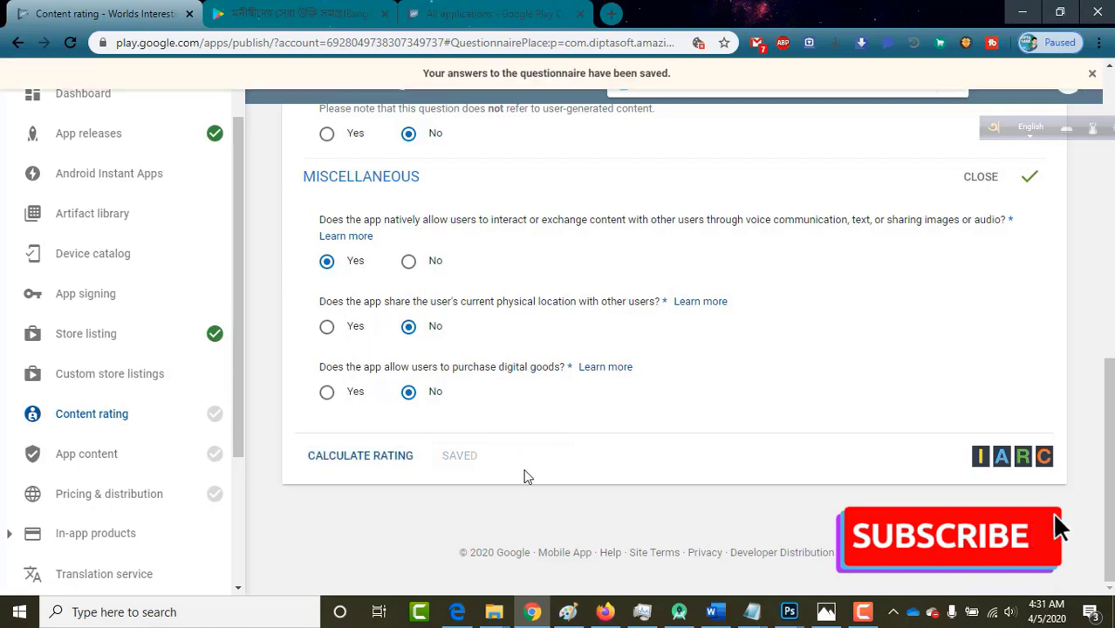
click(349, 471)
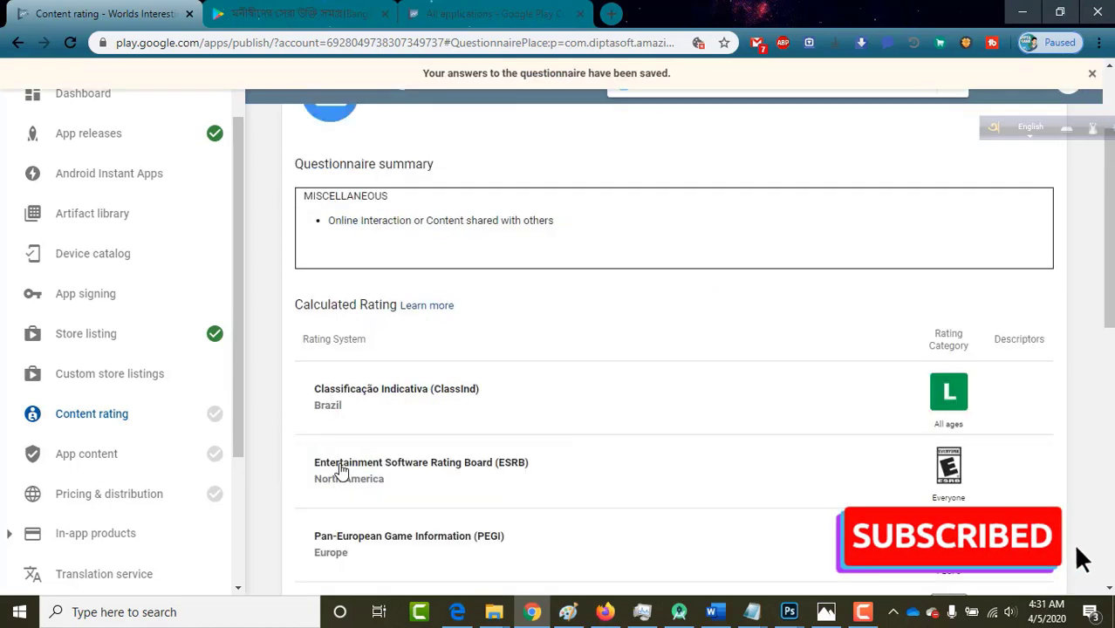
scroll(342, 466, down, 10)
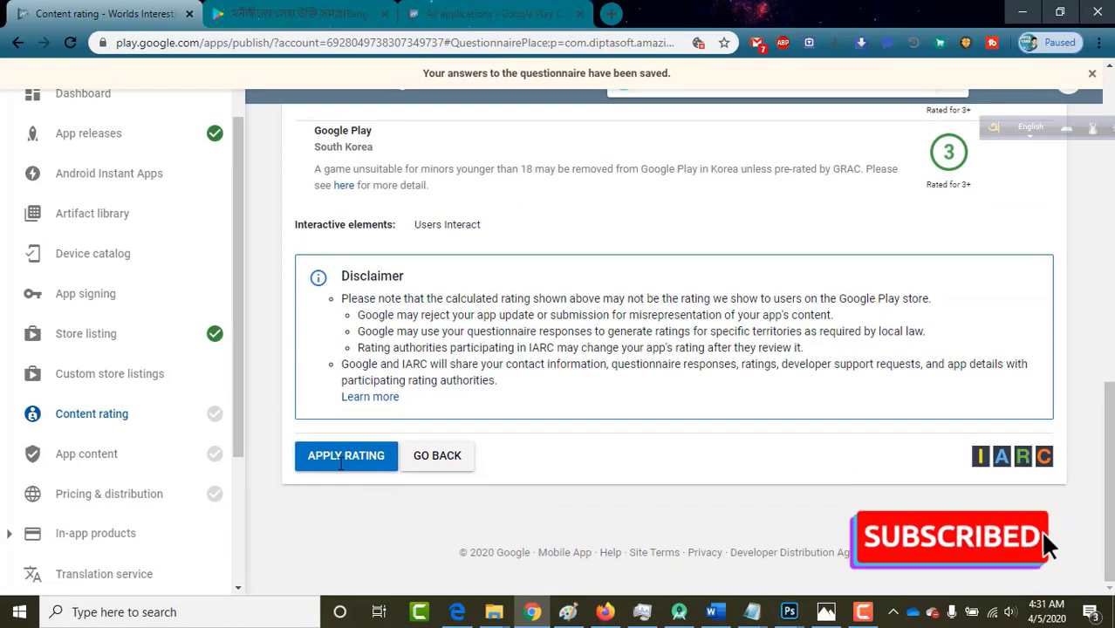
click(308, 466)
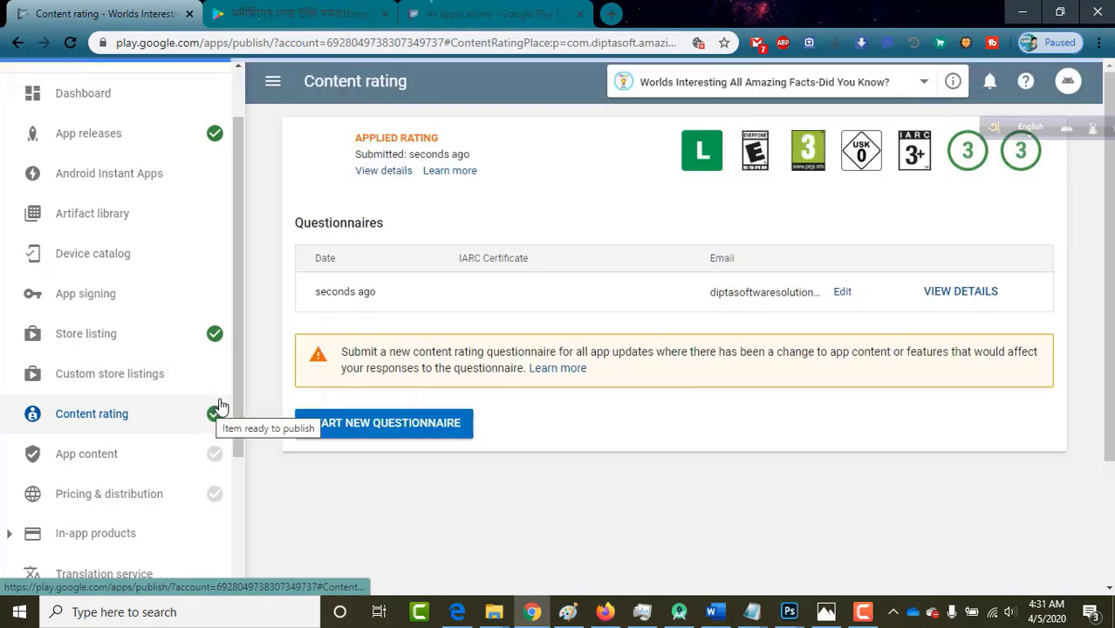
Review the applied content rating and its submission time, then go to App content.
scroll(257, 451, down, 1)
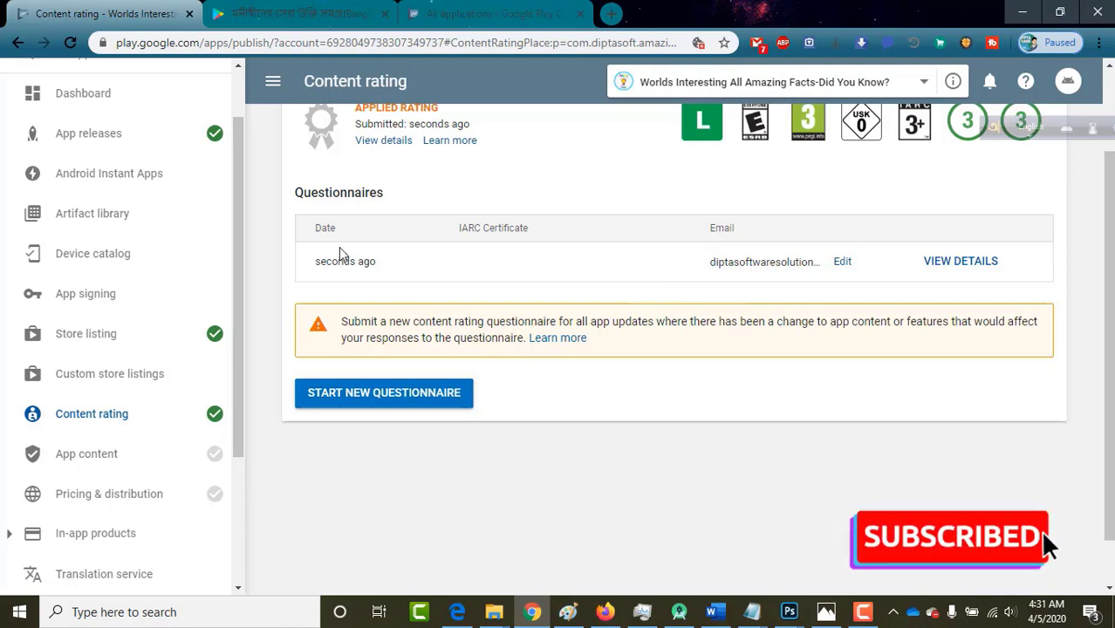
drag(316, 261, 384, 267)
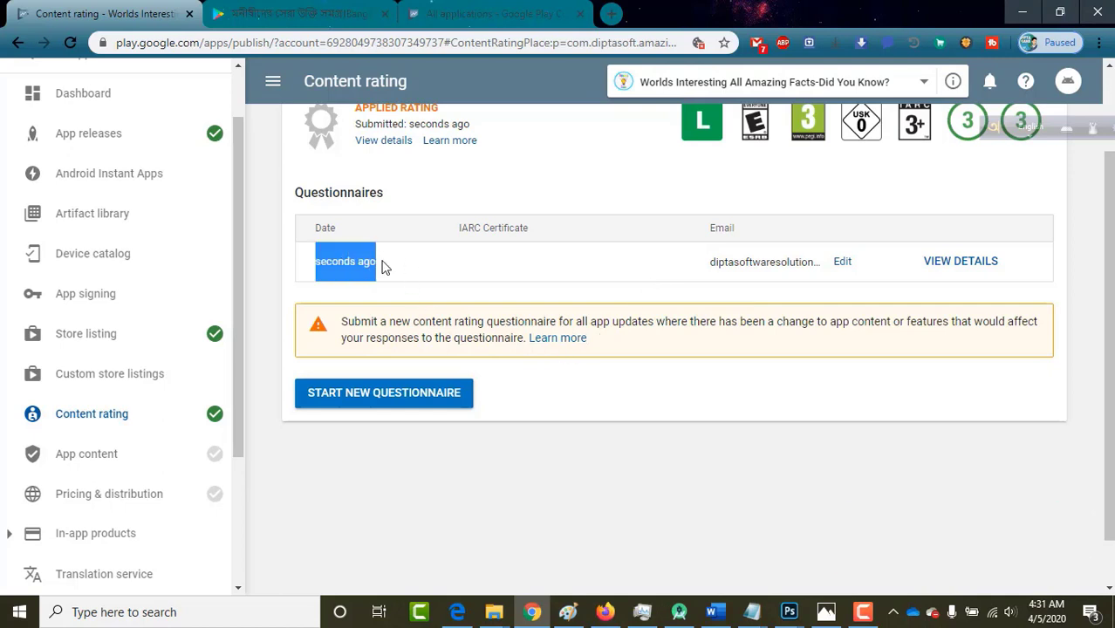
click(384, 265)
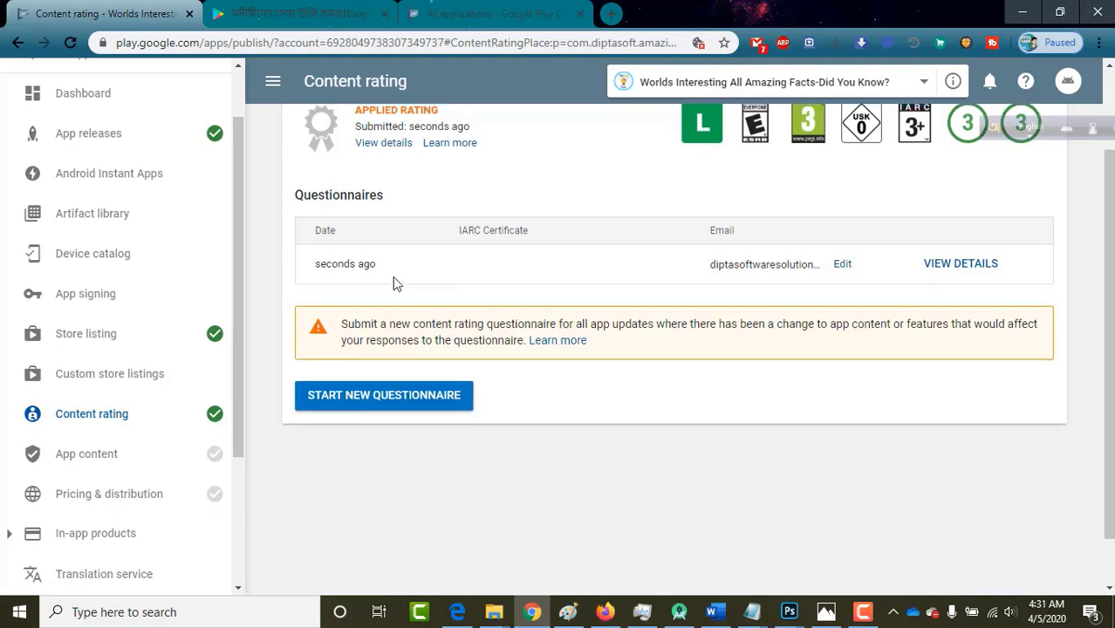
scroll(392, 279, up, 1)
scroll(392, 280, down, 3)
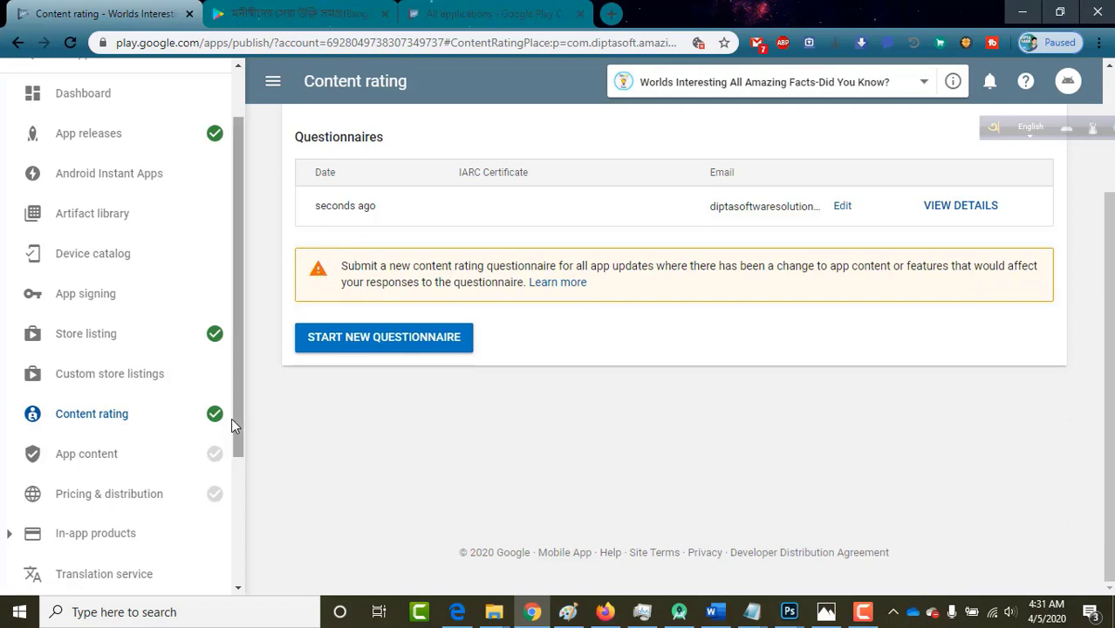
drag(239, 421, 236, 474)
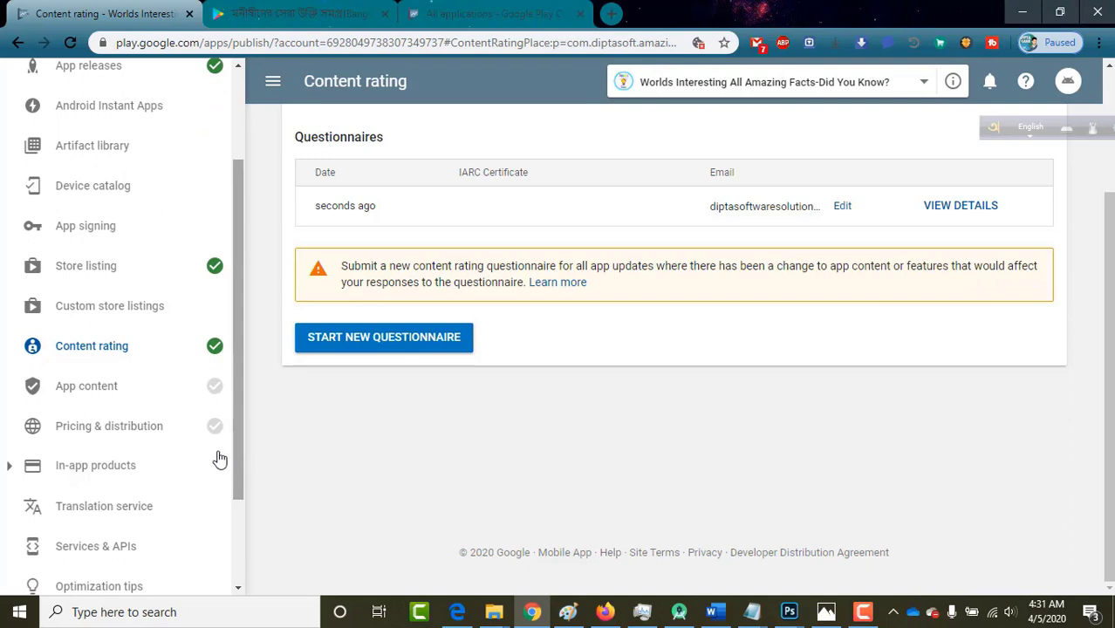
click(143, 400)
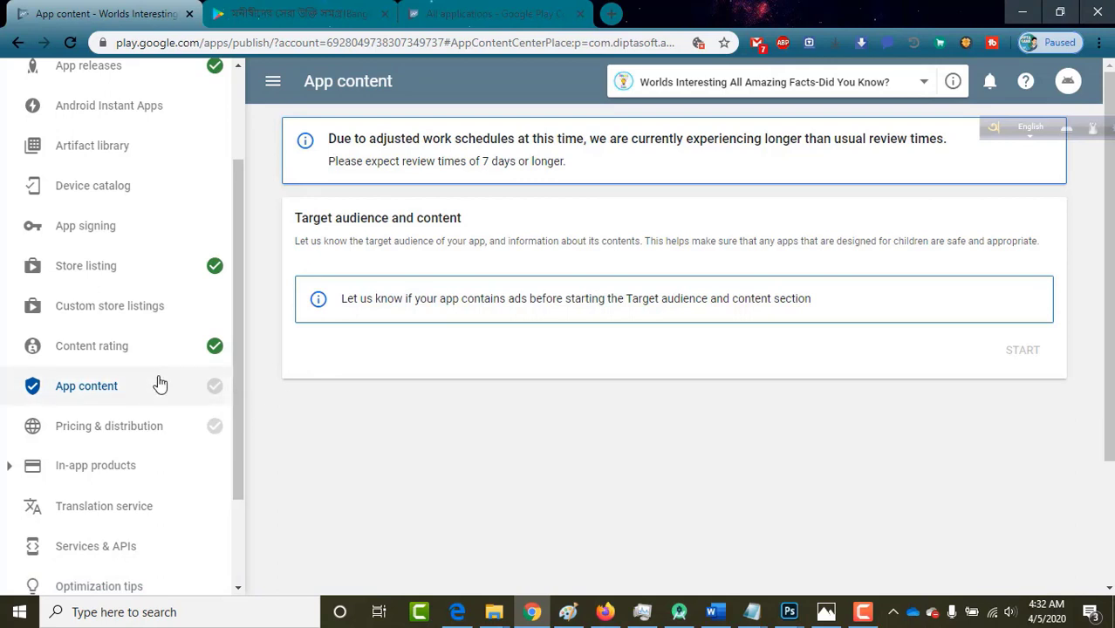
Keep the app Free on Pricing & distribution and view the 149-country availability table.
click(89, 429)
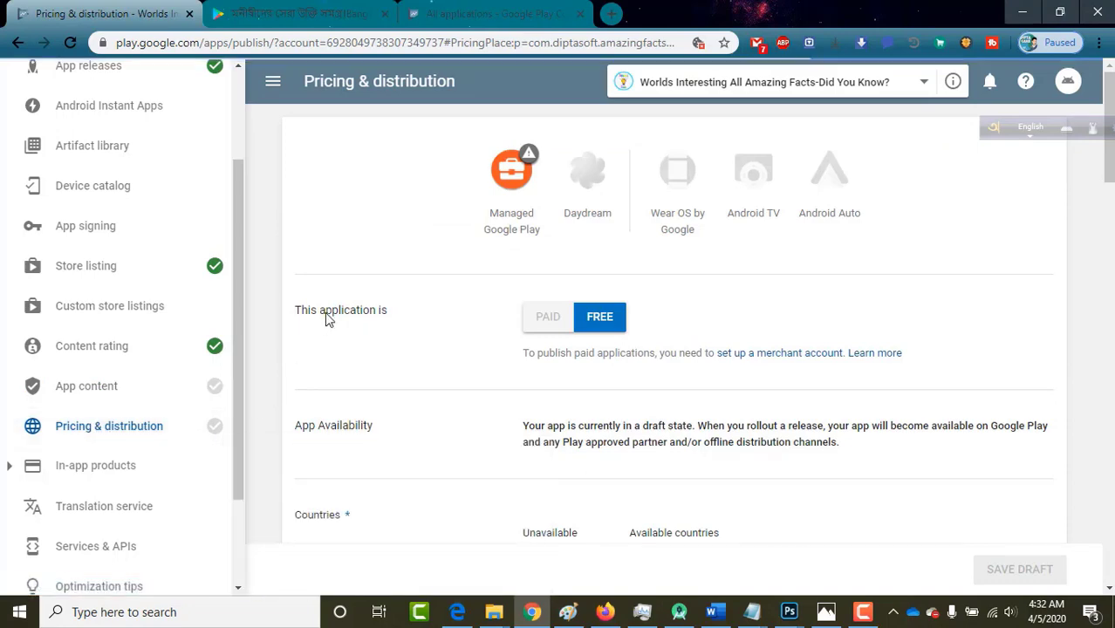
scroll(270, 361, down, 1)
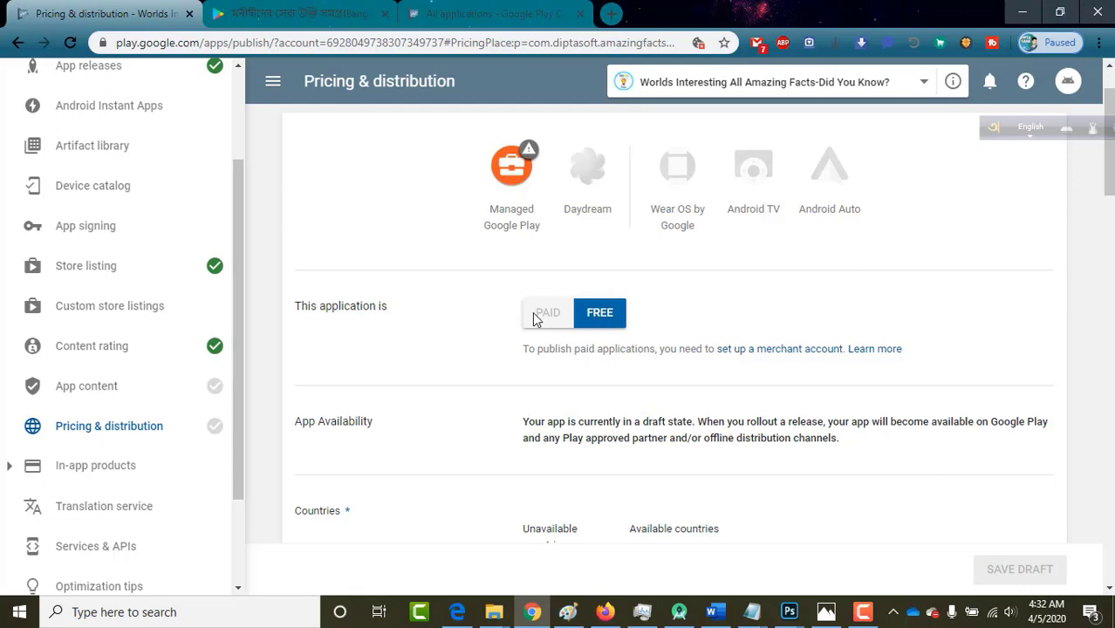
scroll(612, 321, down, 2)
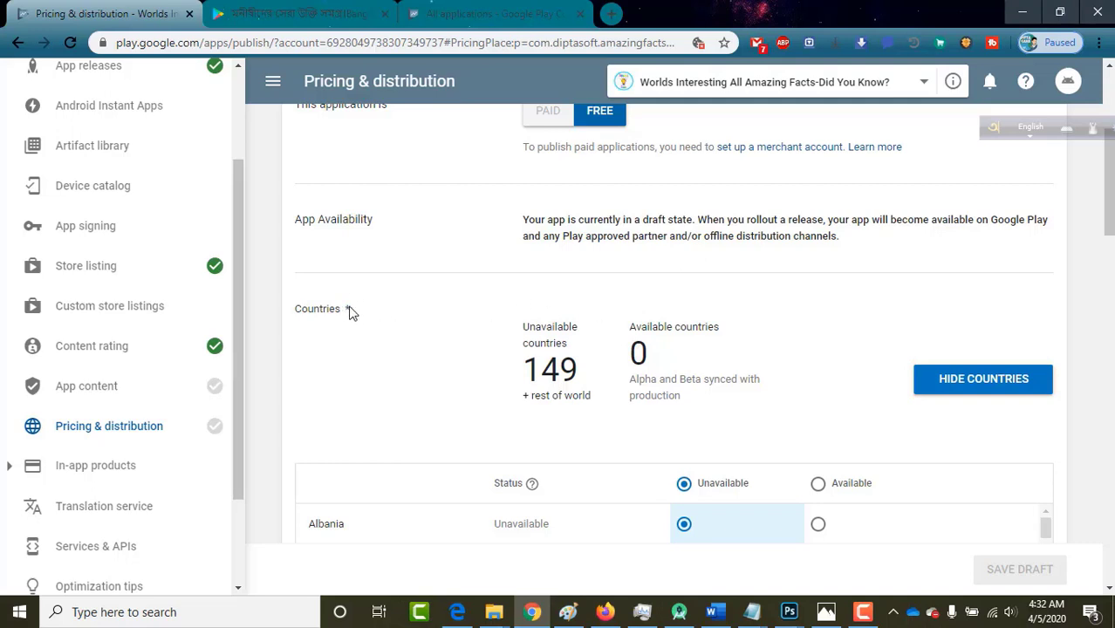
Set all 149 countries plus rest of world to Available in the country table.
click(817, 485)
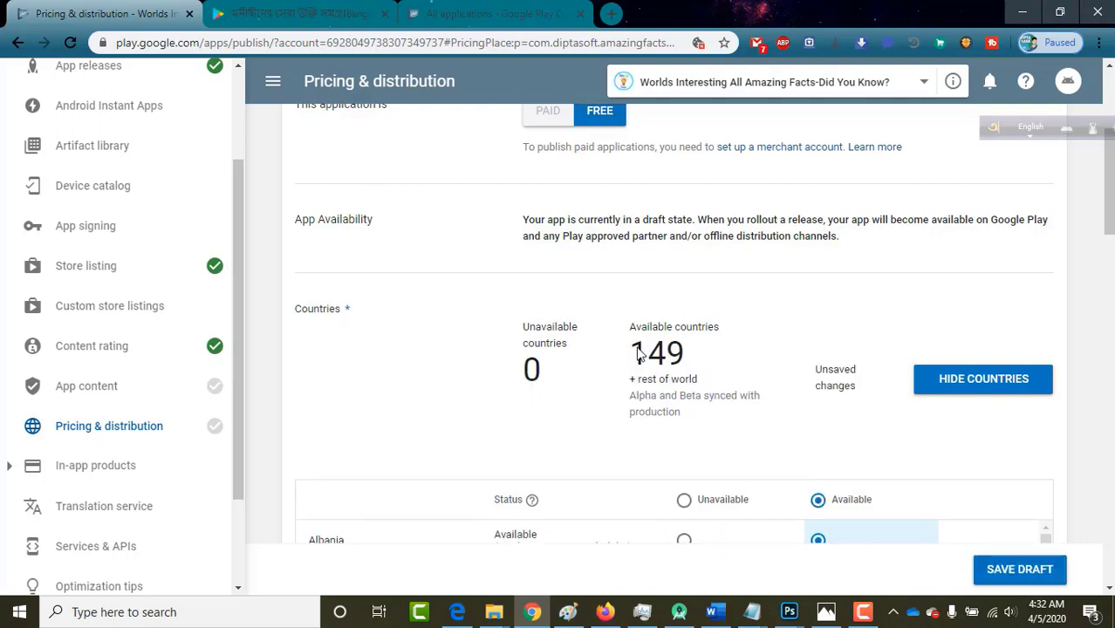
drag(636, 356, 688, 353)
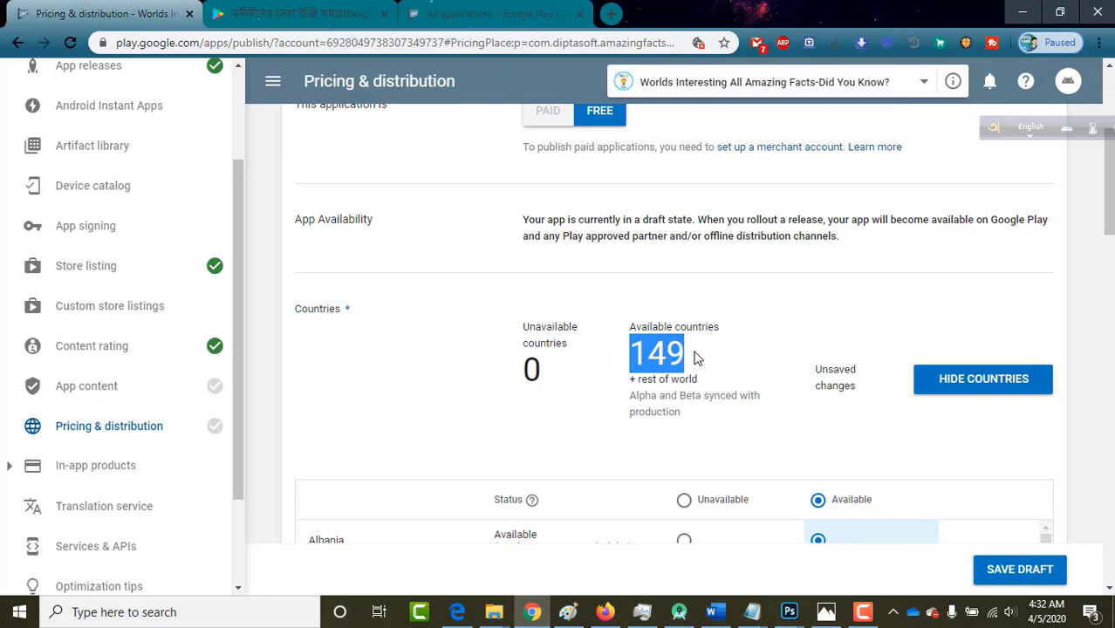
click(694, 357)
scroll(694, 358, down, 5)
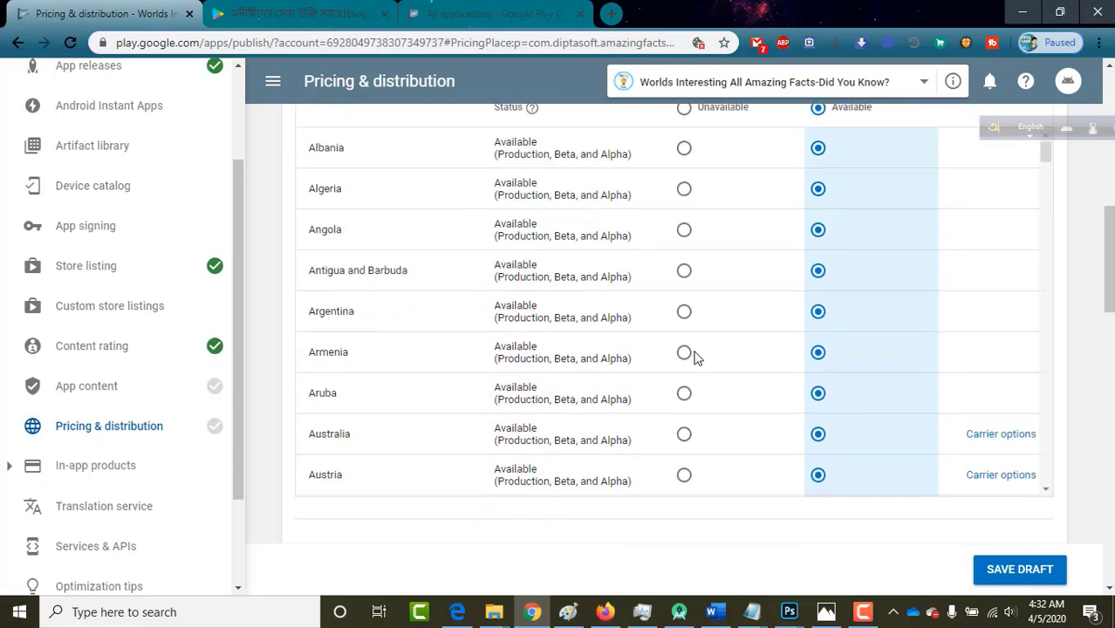
scroll(694, 358, down, 7)
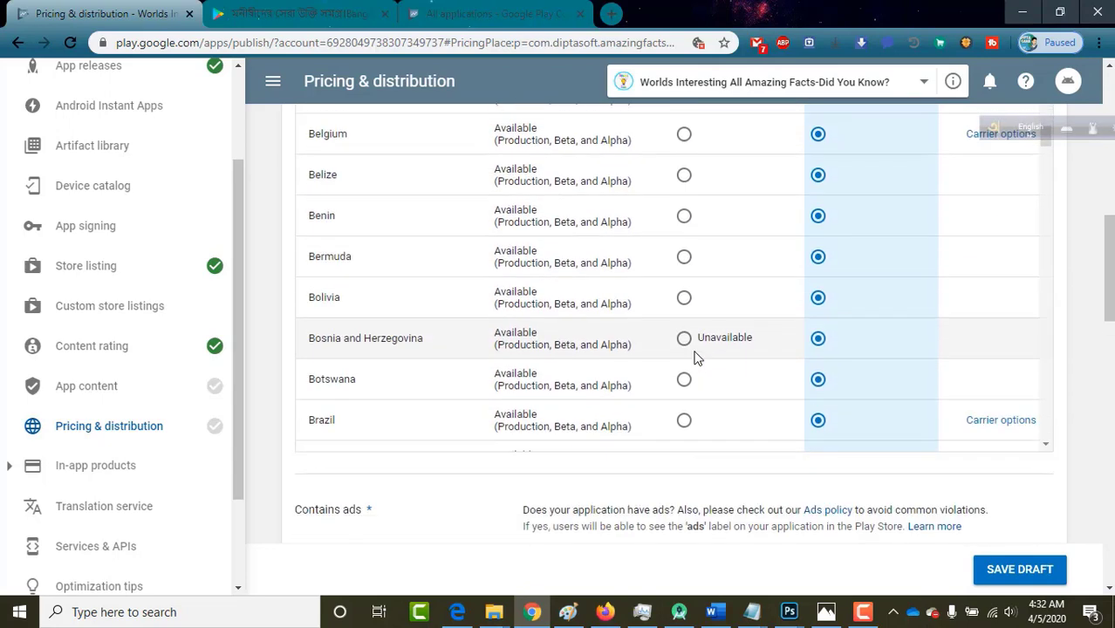
scroll(694, 355, down, 12)
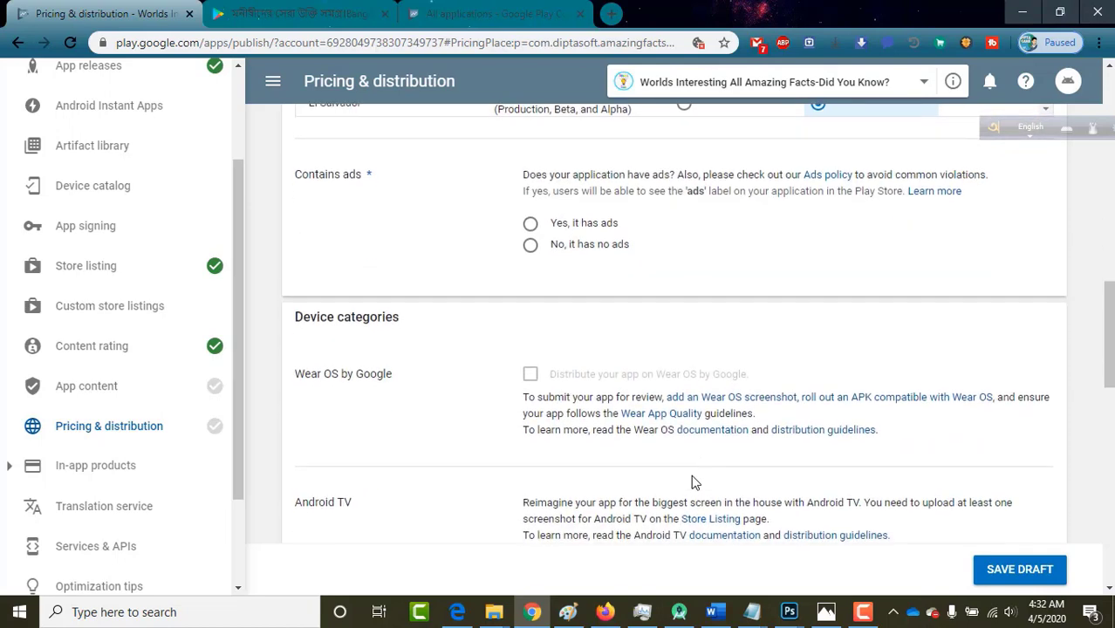
scroll(376, 245, up, 1)
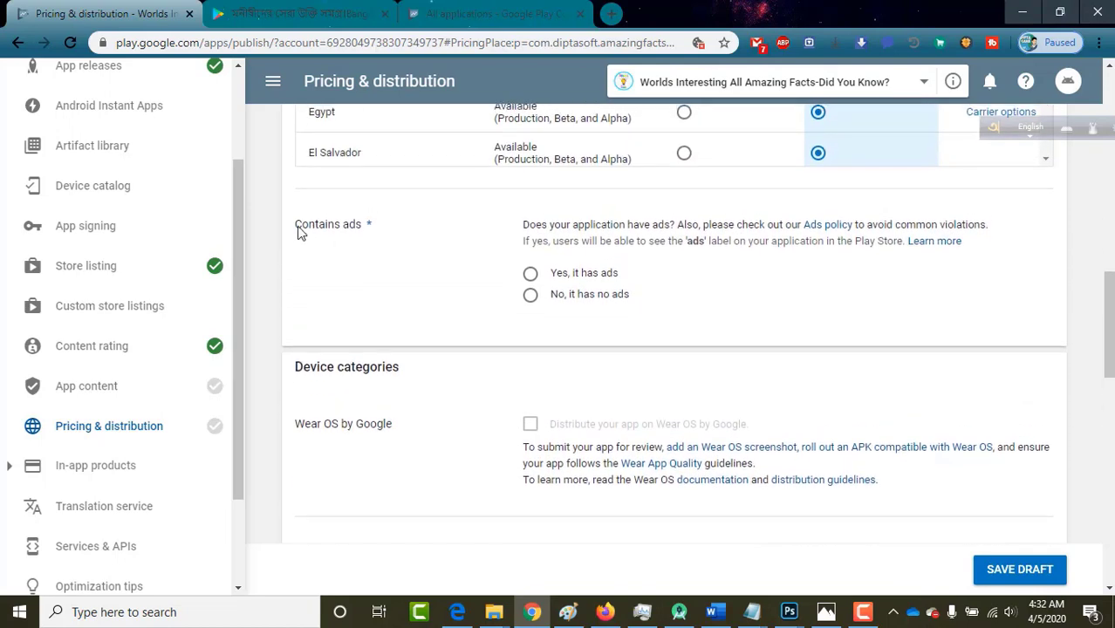
Answer 'Yes, it has ads' under Contains ads.
triple_click(330, 232)
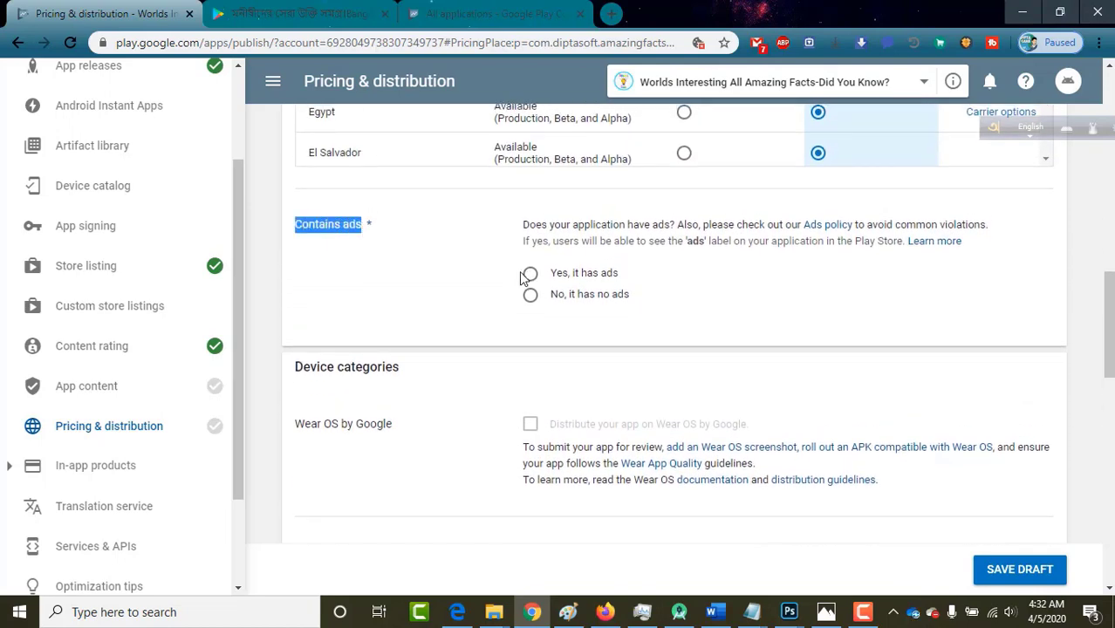
click(295, 228)
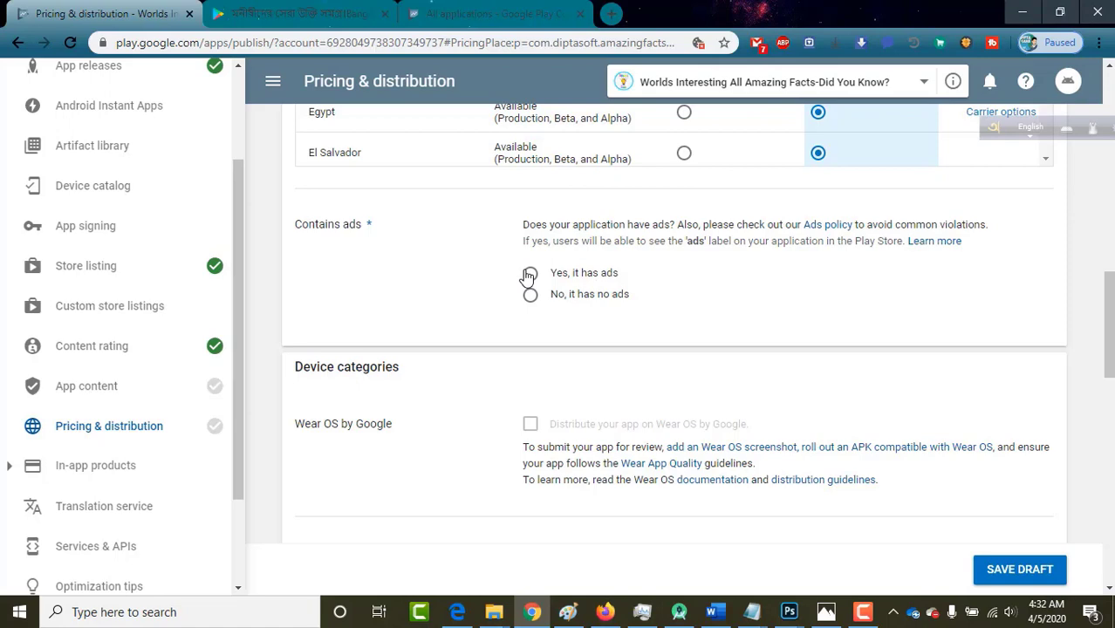
click(529, 274)
Scroll through Device categories and User programs down to the Consent section.
scroll(428, 381, down, 2)
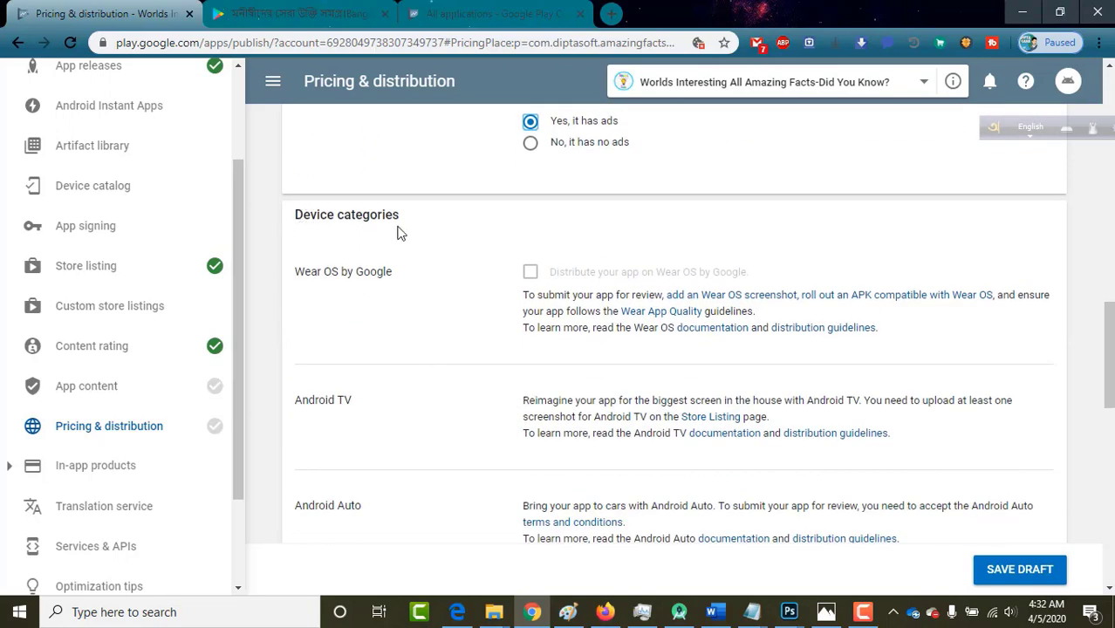
scroll(397, 343, down, 3)
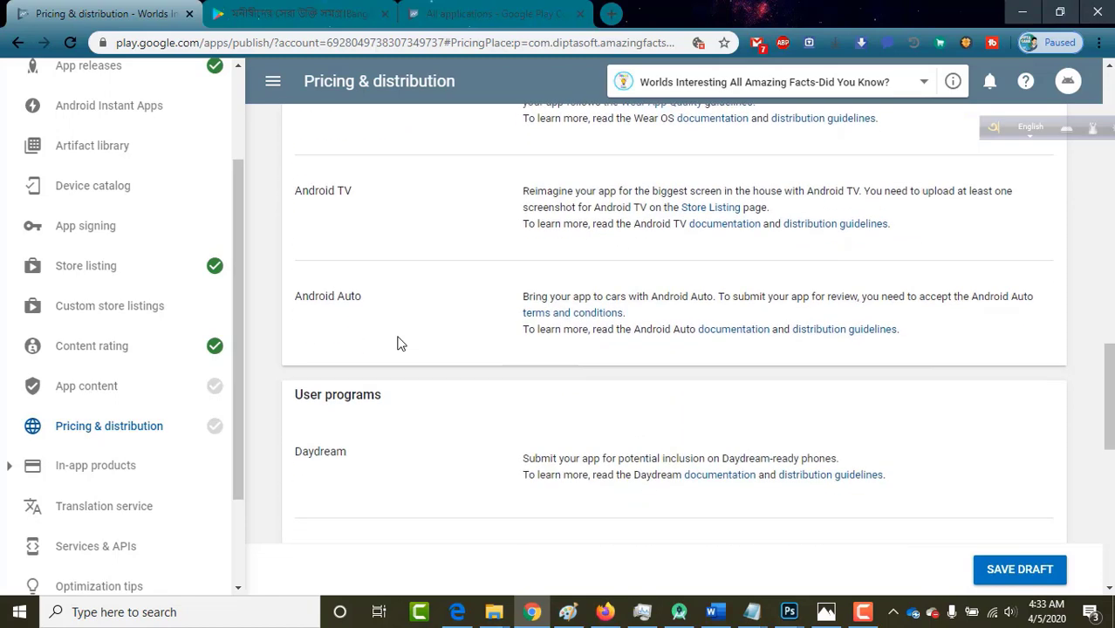
scroll(397, 342, up, 2)
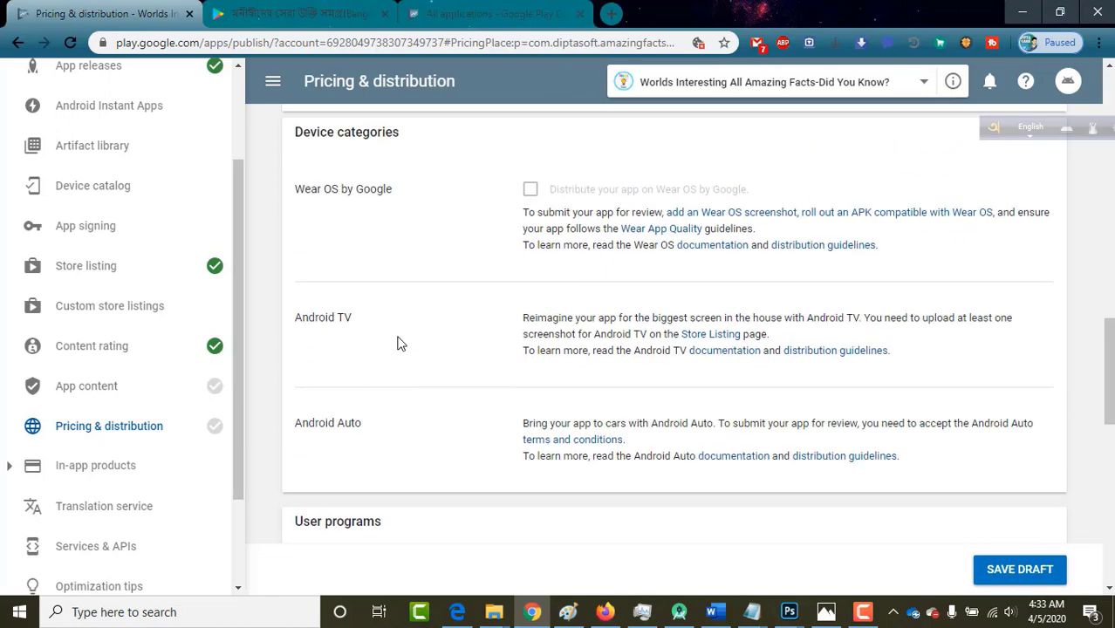
scroll(396, 343, down, 4)
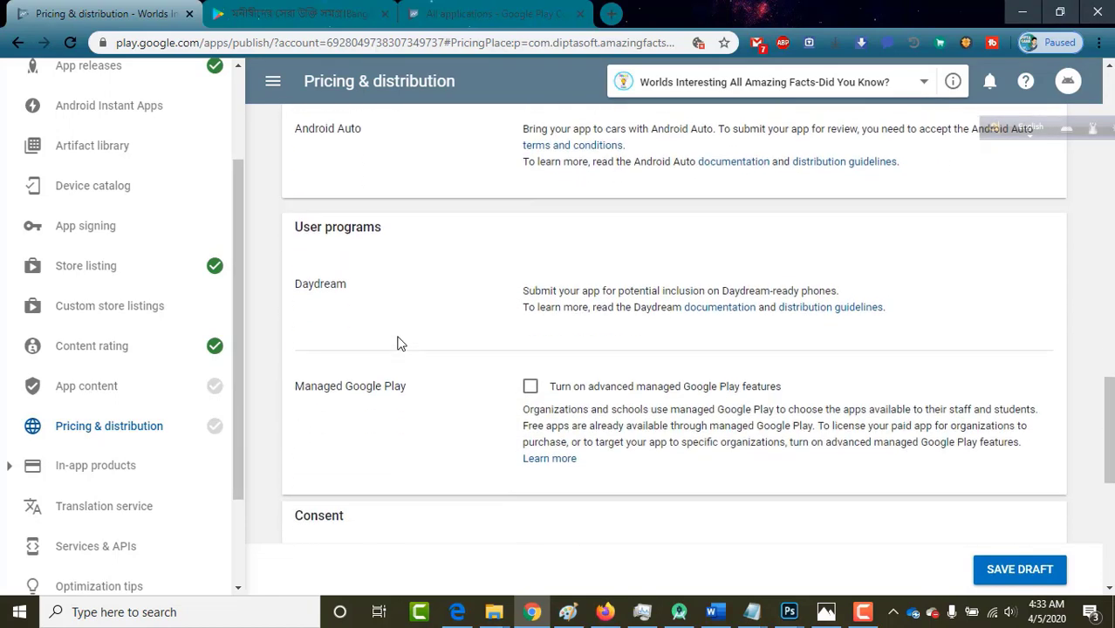
scroll(398, 341, down, 1)
scroll(397, 341, up, 1)
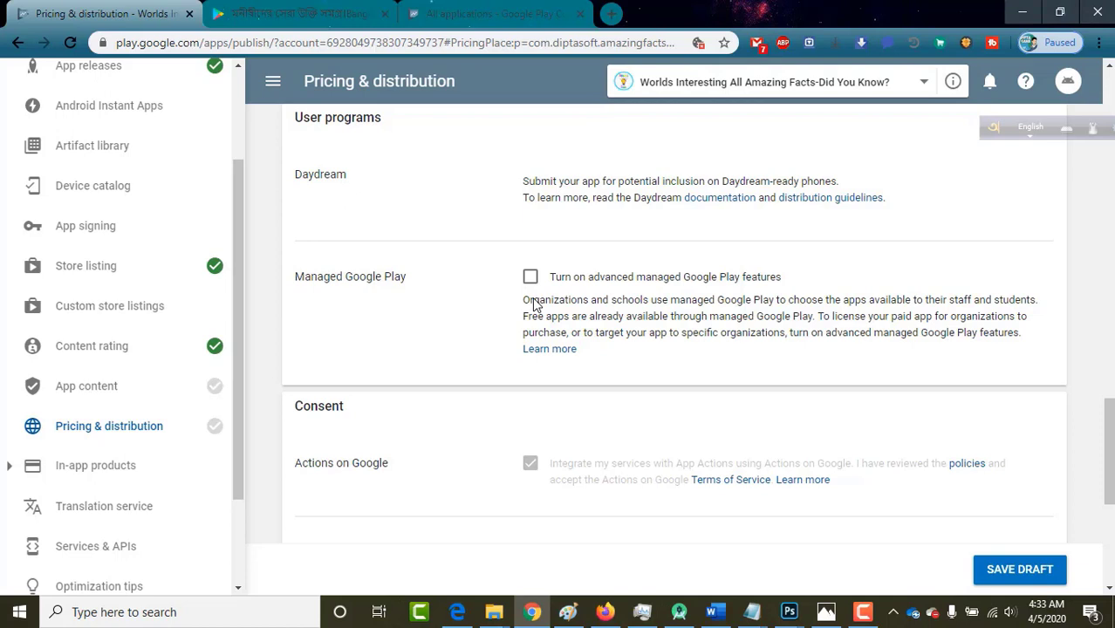
scroll(535, 302, up, 1)
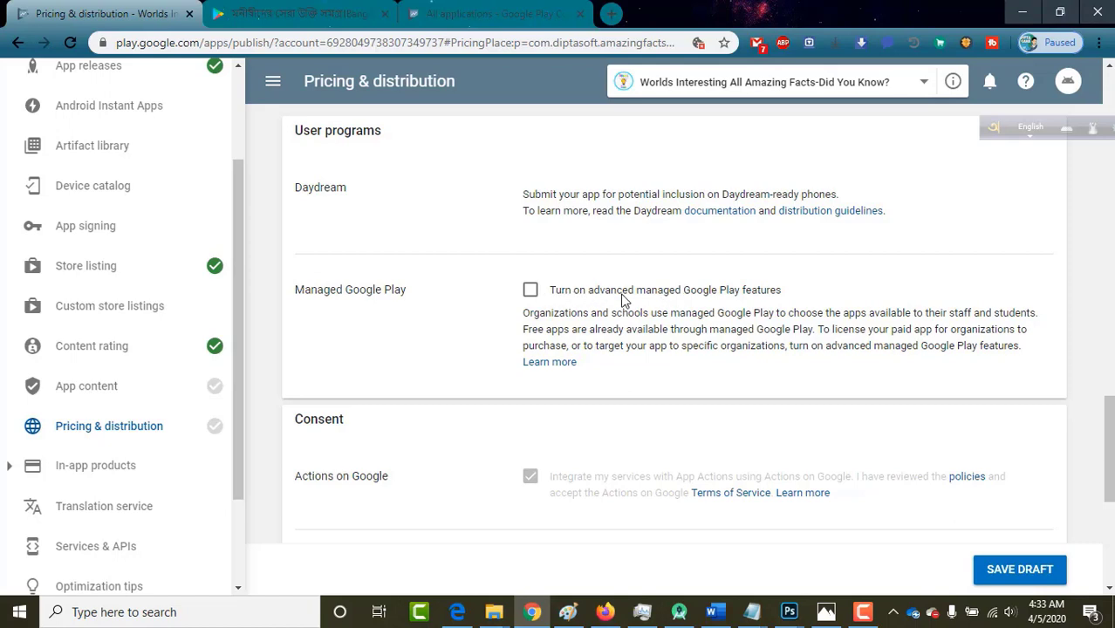
scroll(435, 304, down, 1)
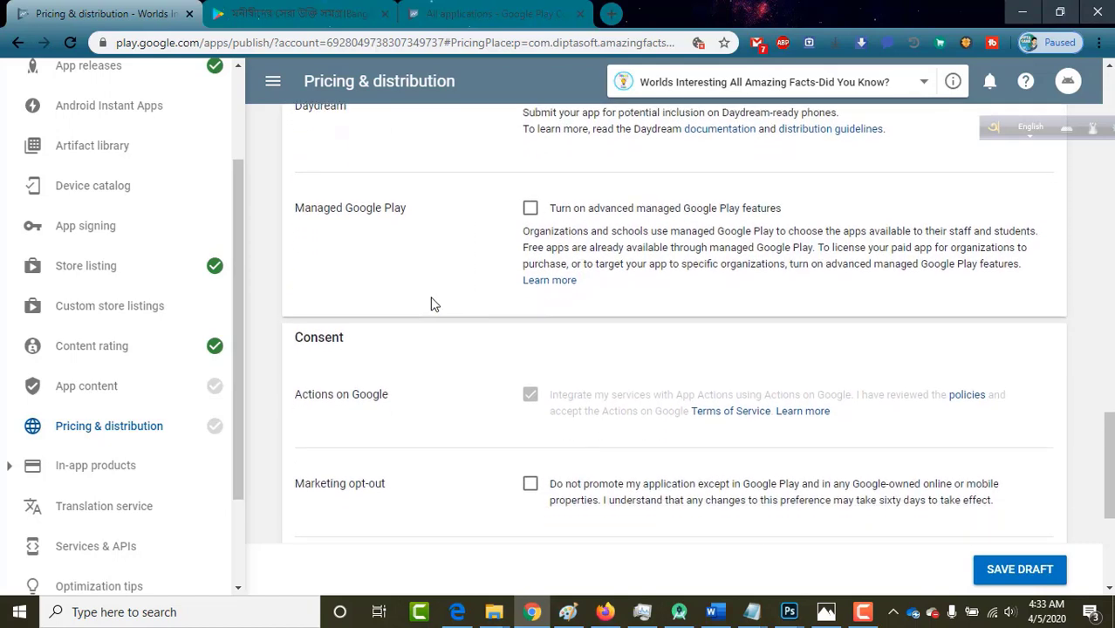
scroll(434, 304, up, 1)
scroll(434, 303, up, 2)
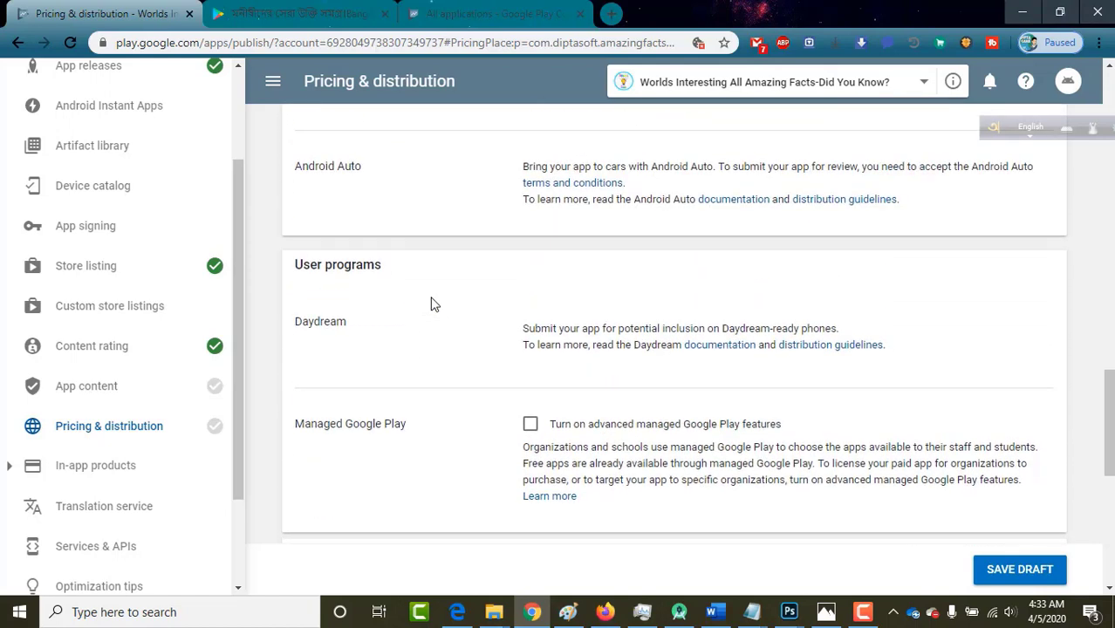
scroll(434, 303, up, 2)
scroll(434, 304, down, 1)
scroll(435, 303, up, 1)
scroll(434, 303, down, 3)
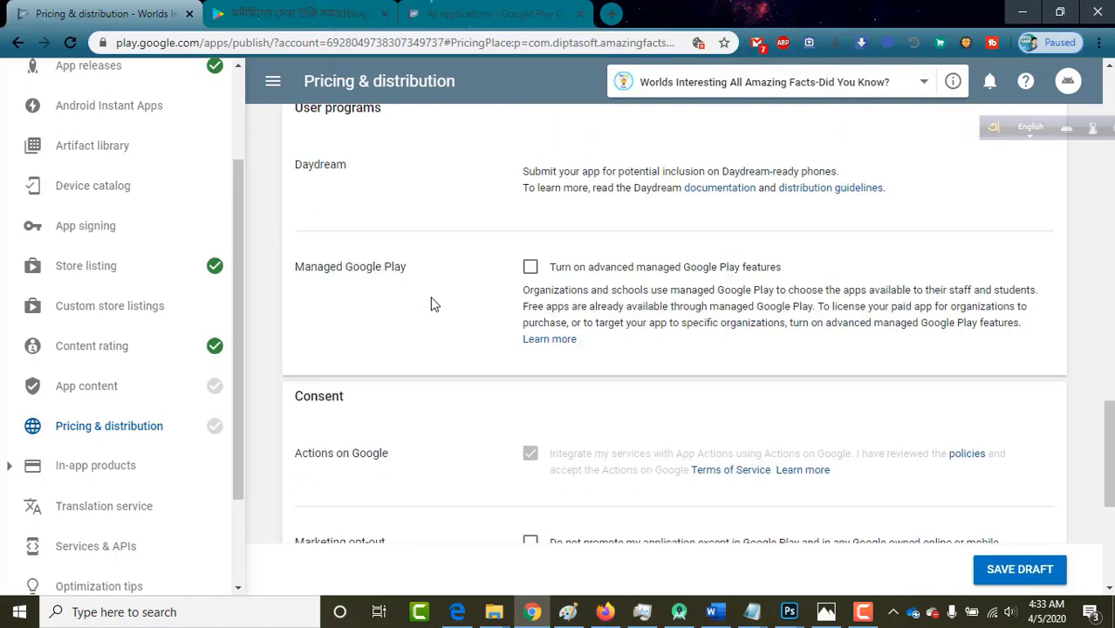
scroll(435, 303, down, 2)
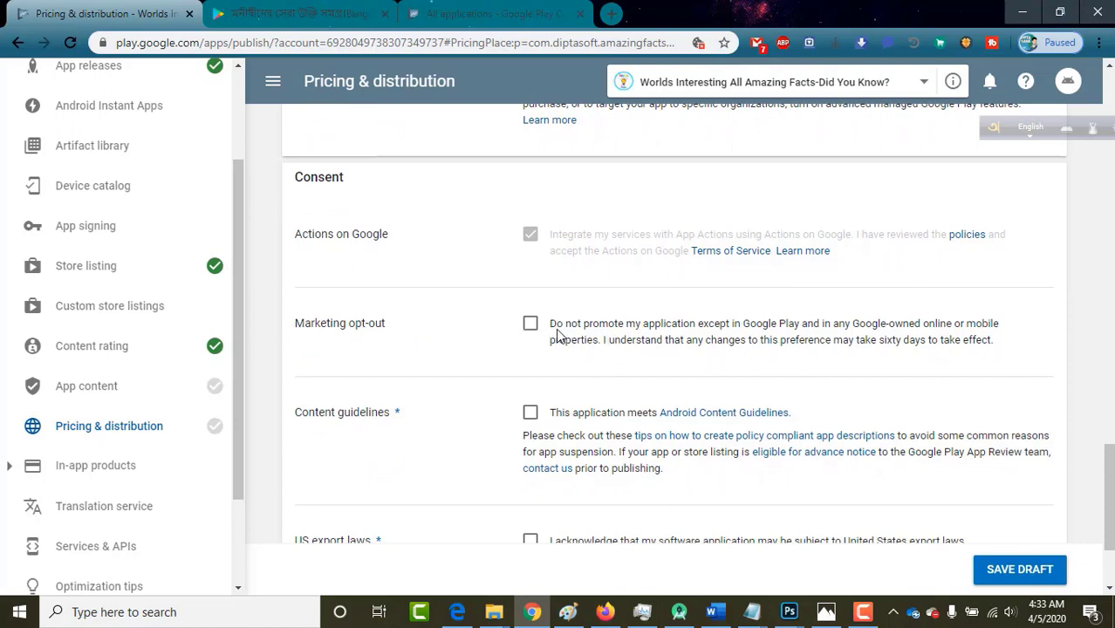
Keep marketing opt-out off, accept Content guidelines and US export laws, and save the draft.
drag(551, 326, 800, 333)
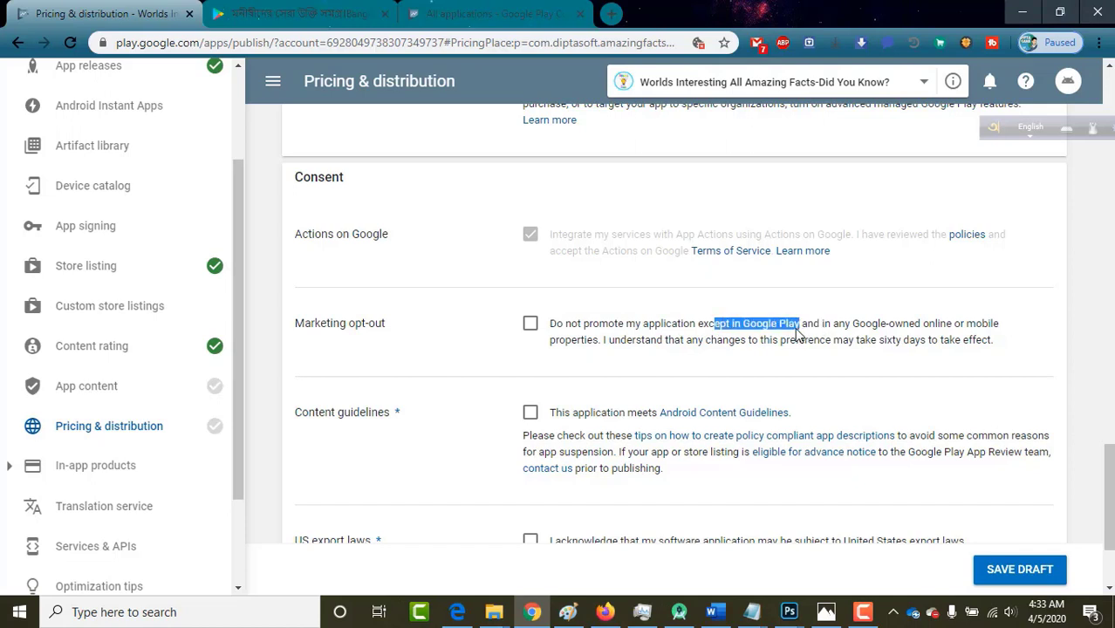
click(650, 334)
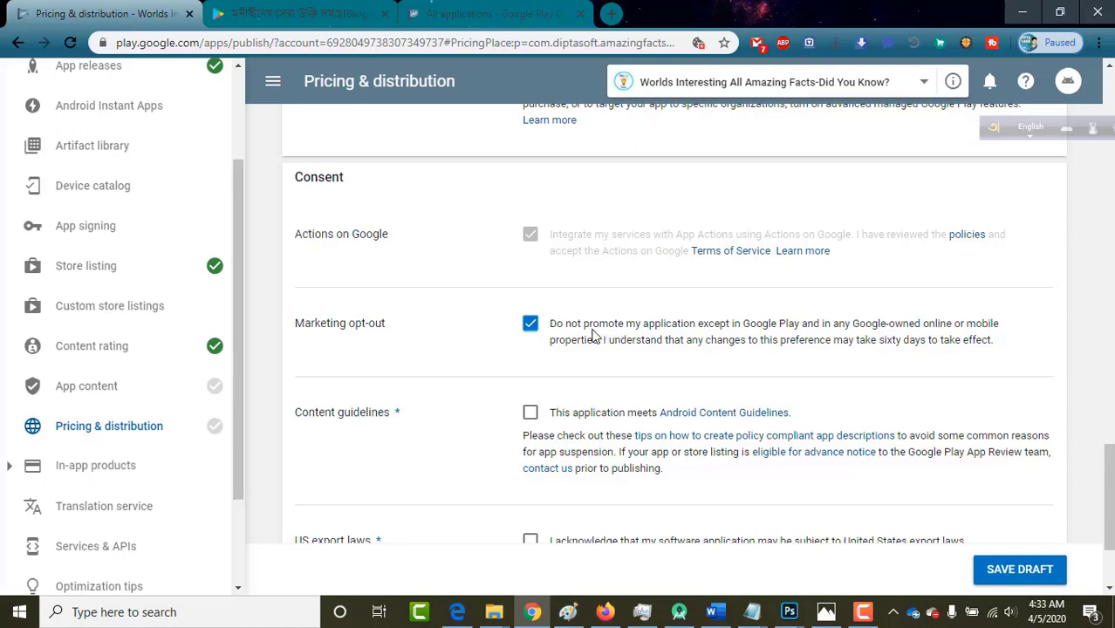
click(531, 326)
scroll(515, 344, down, 3)
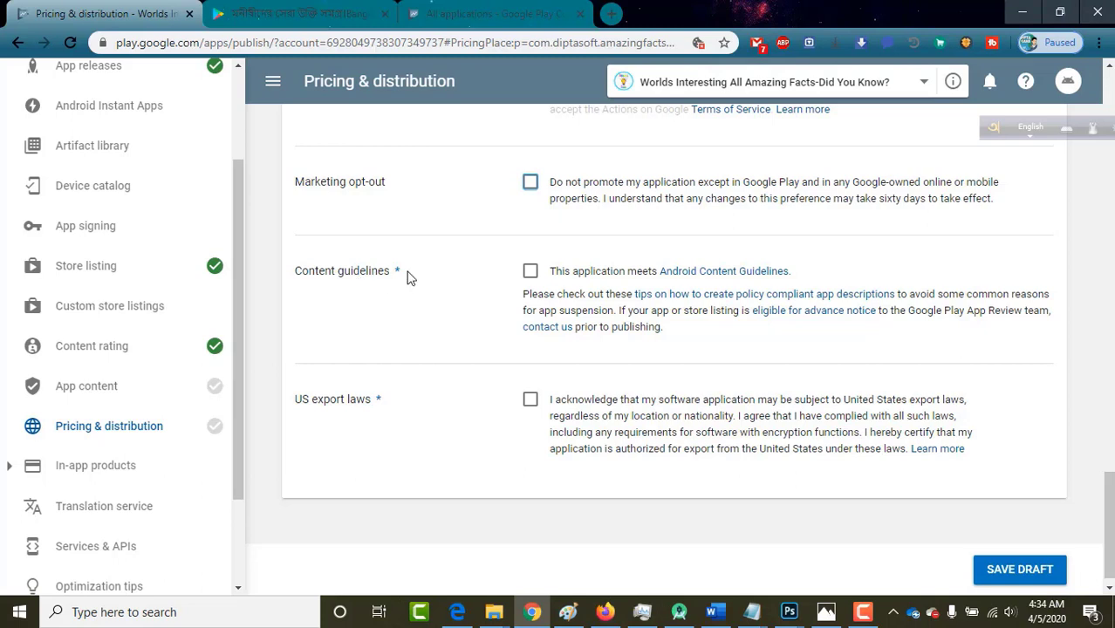
click(531, 271)
click(530, 406)
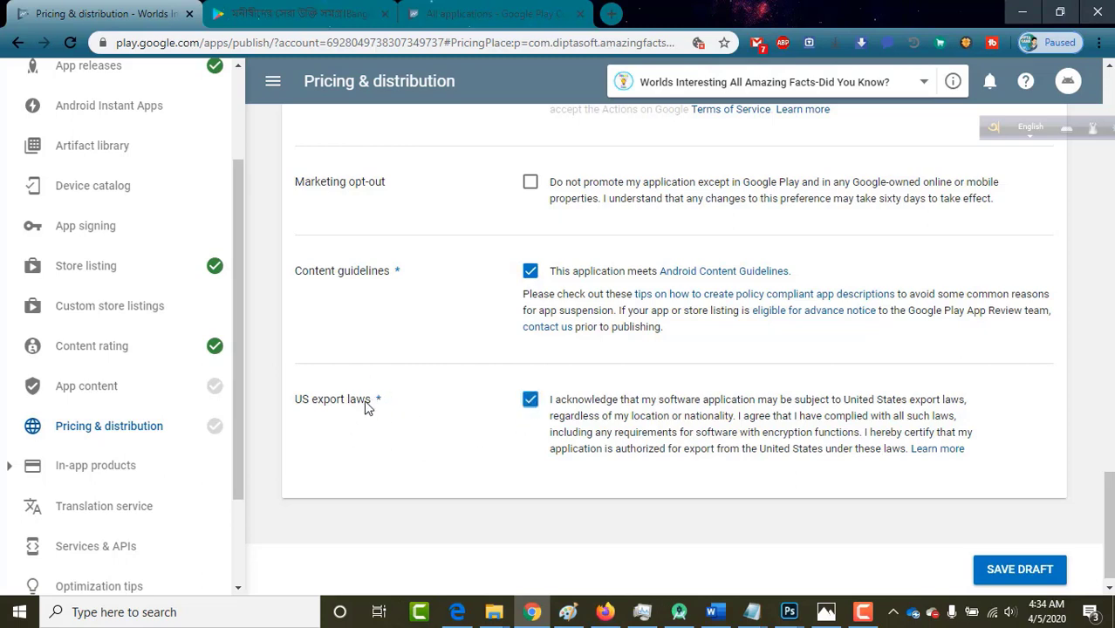
click(1000, 581)
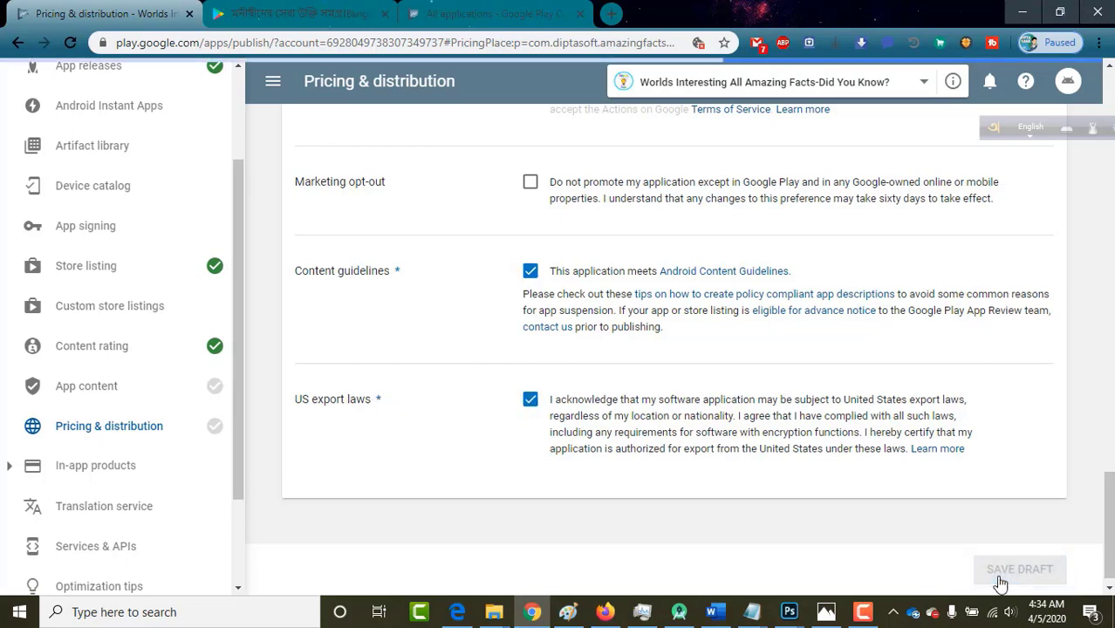
Scroll through the saved Pricing & distribution page to verify its settings.
mouse_move(208, 427)
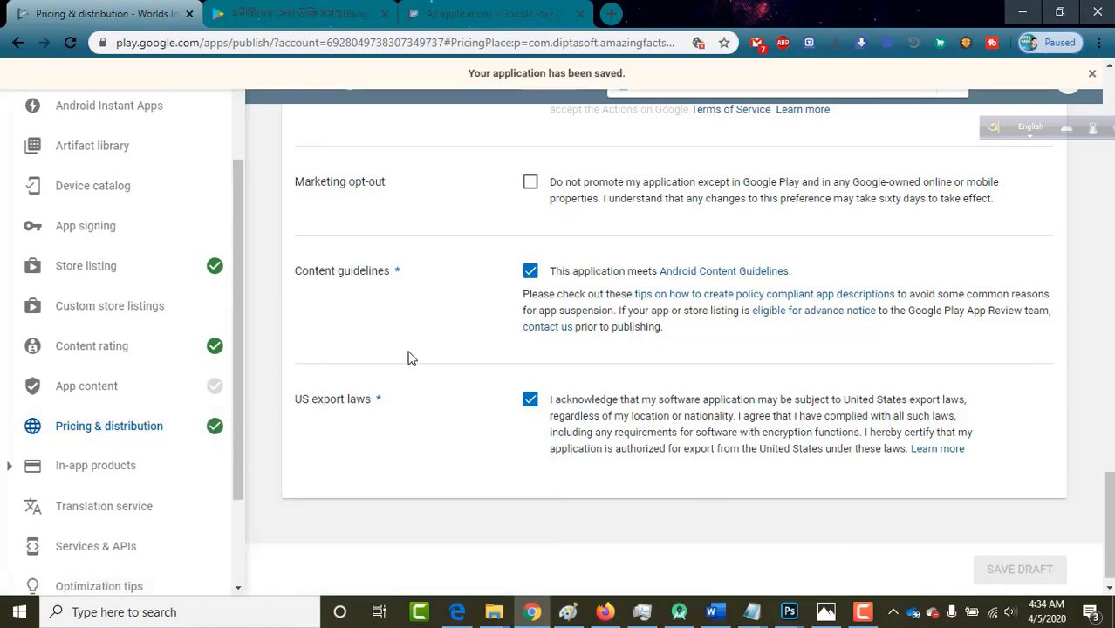
scroll(410, 359, up, 15)
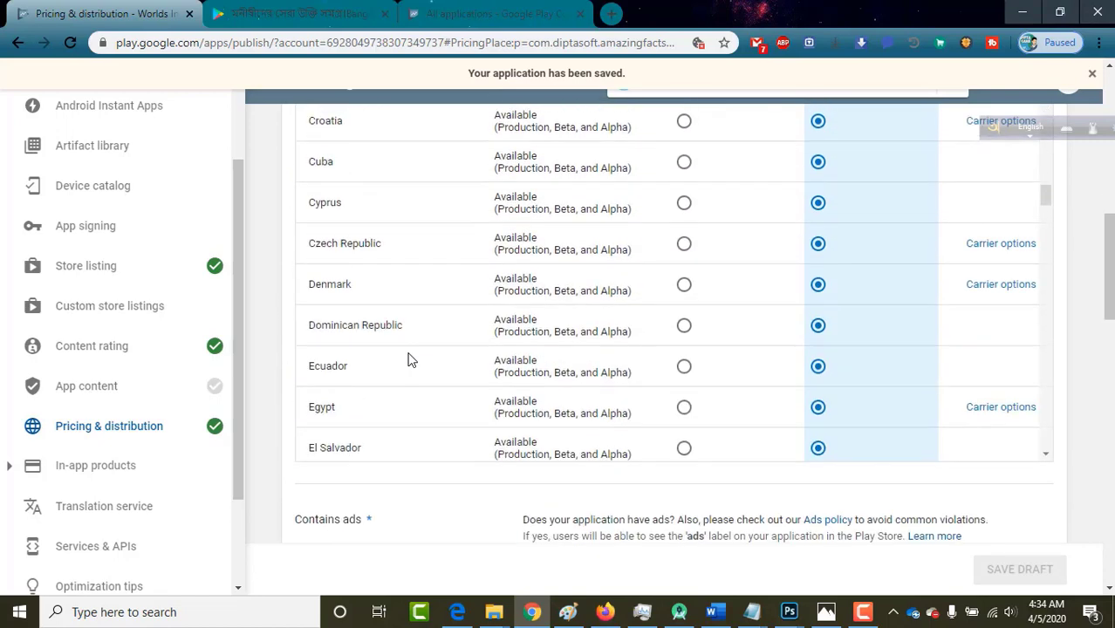
scroll(410, 358, up, 15)
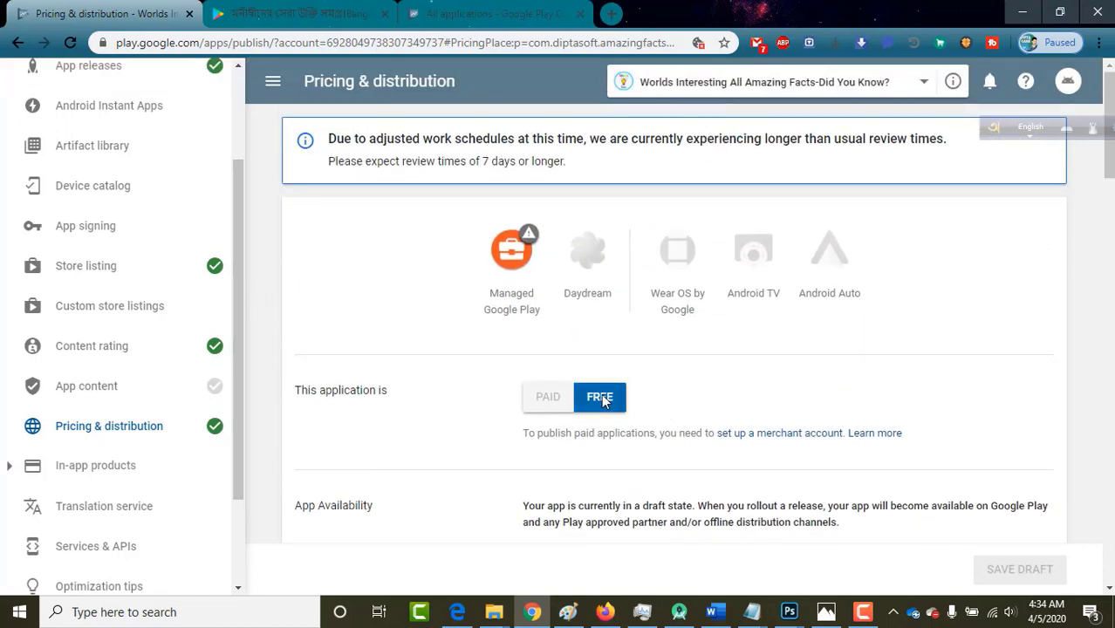
scroll(1065, 407, down, 15)
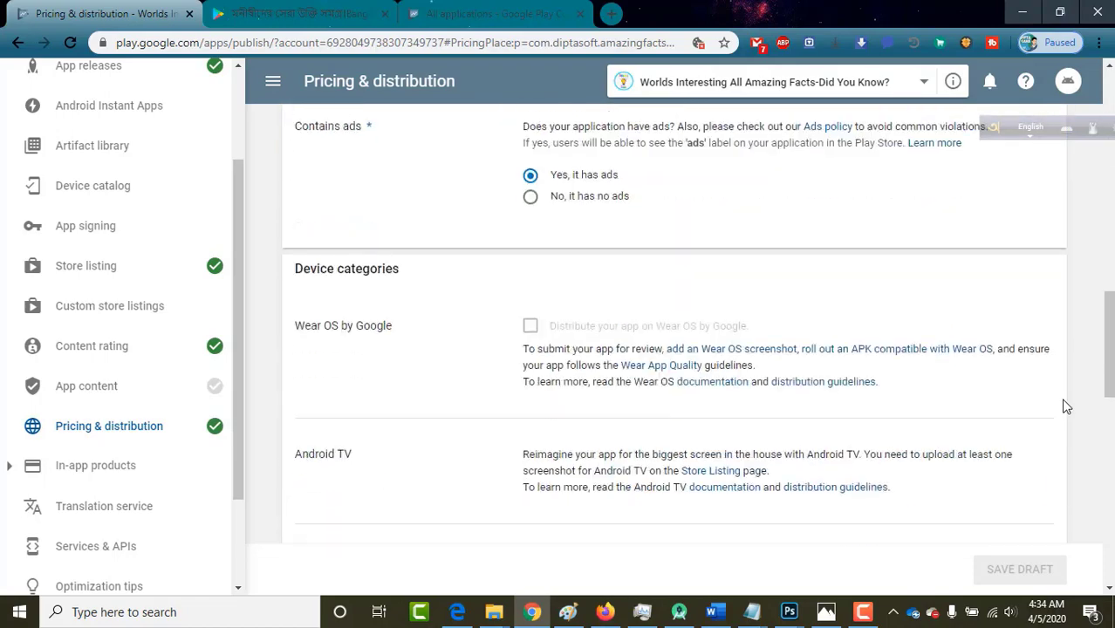
scroll(1065, 406, down, 5)
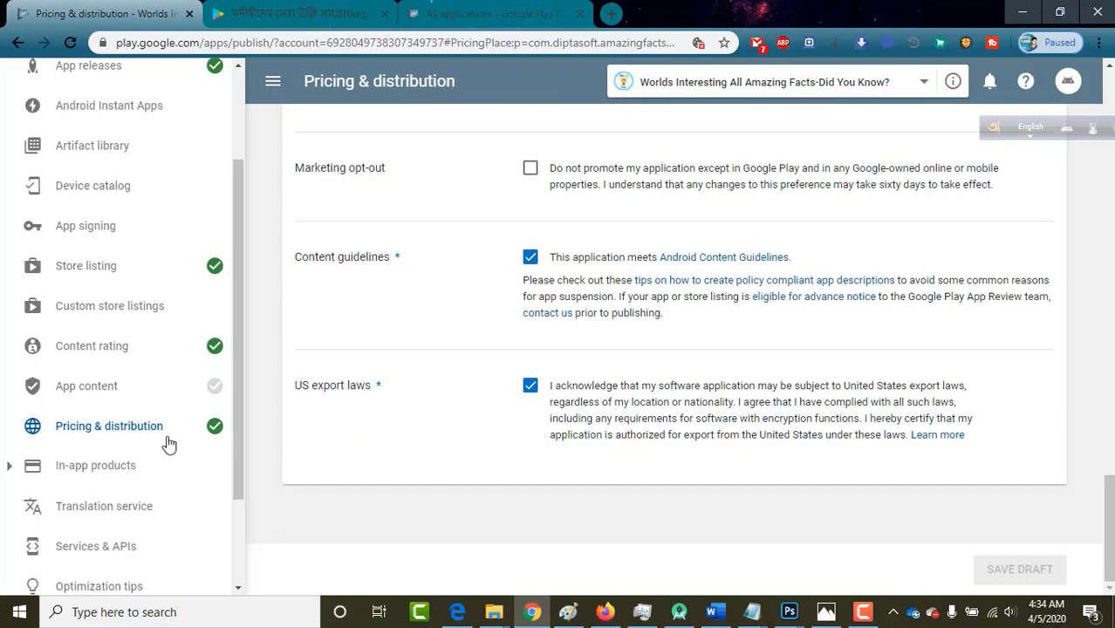
Start the Target audience and content questionnaire and choose the 18 and over age group.
click(87, 397)
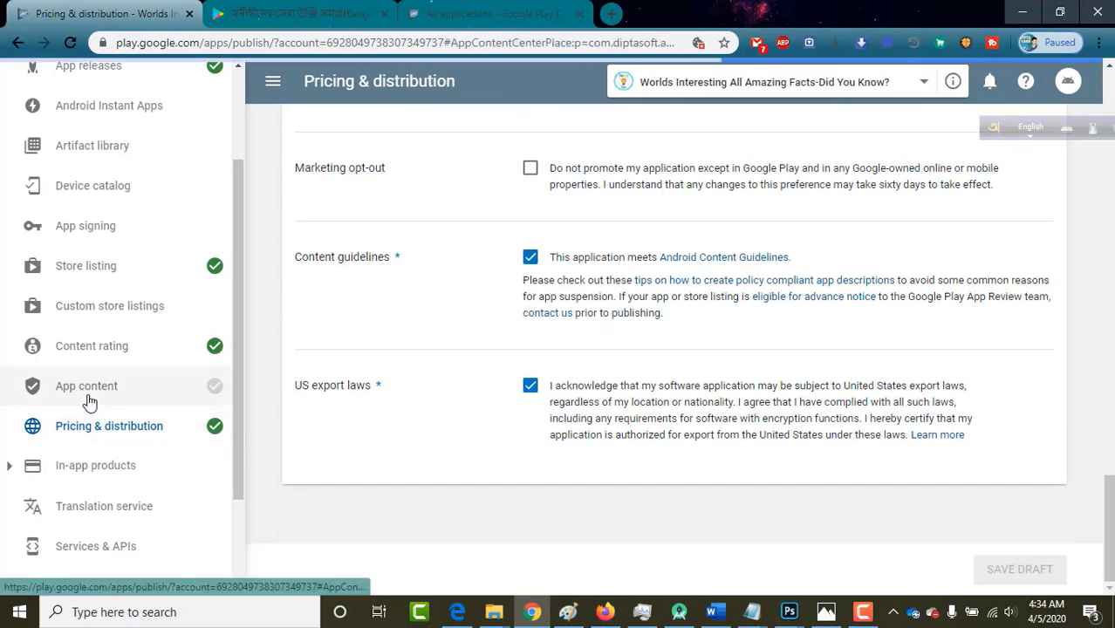
scroll(88, 398, down, 3)
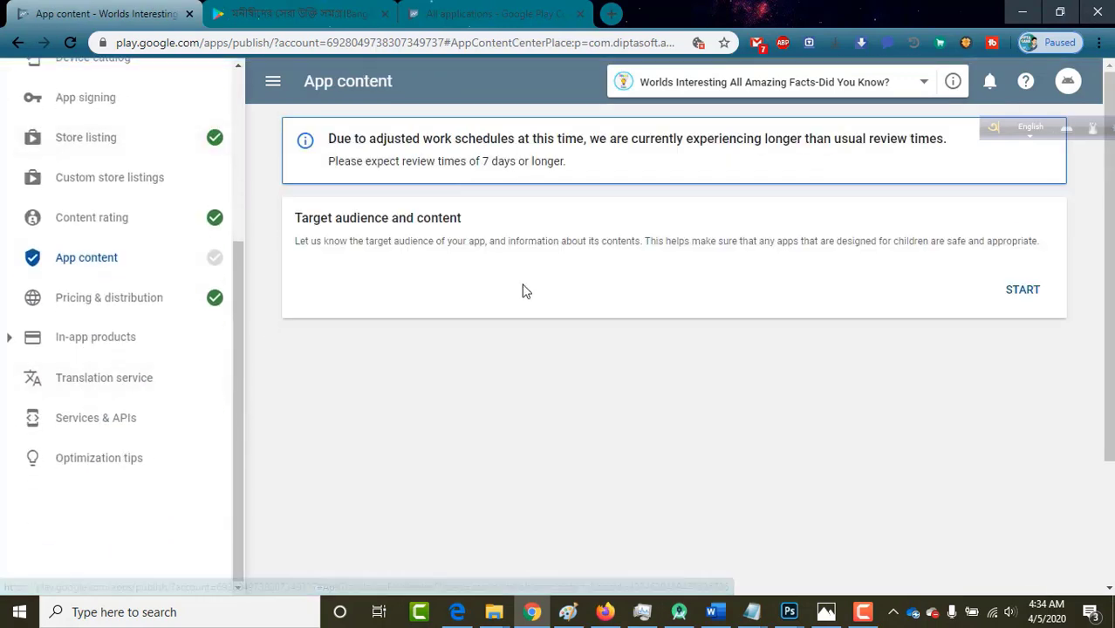
click(1022, 290)
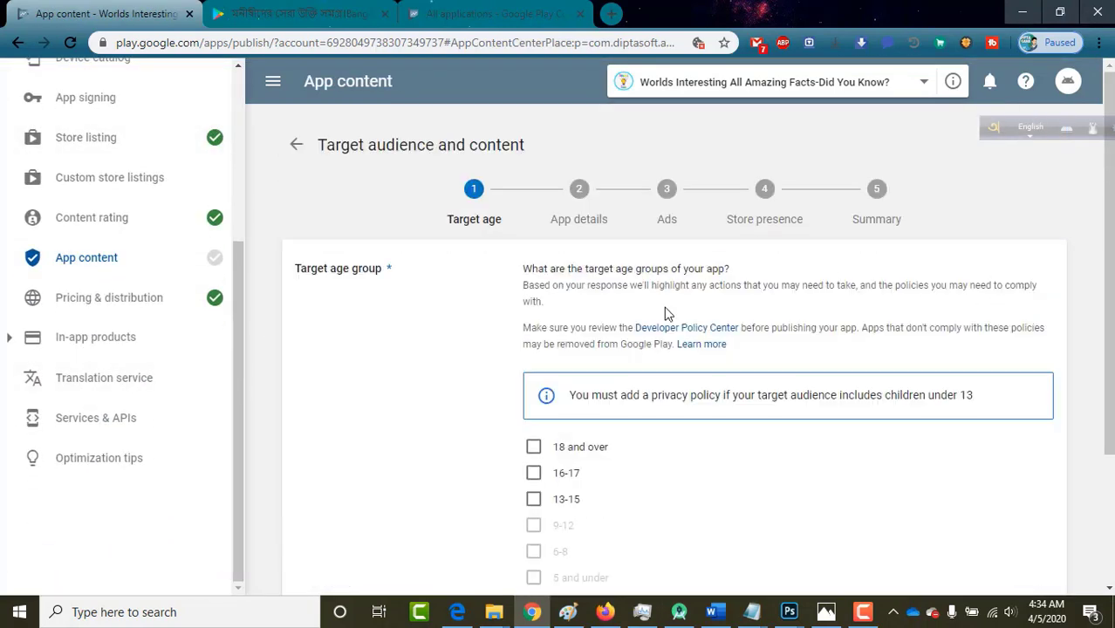
scroll(471, 375, down, 1)
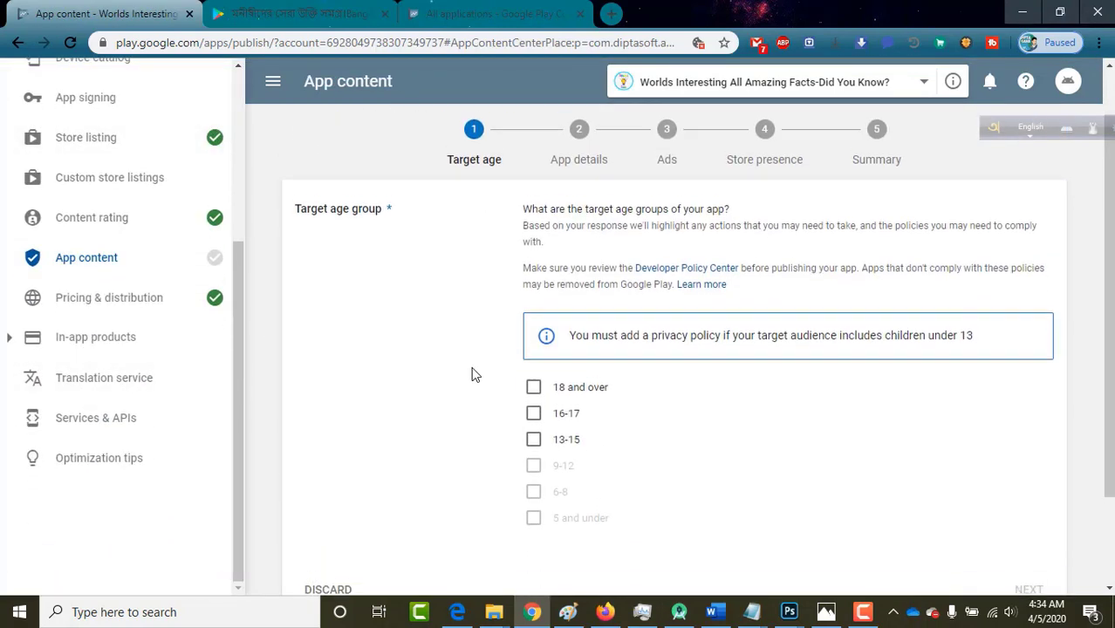
click(533, 370)
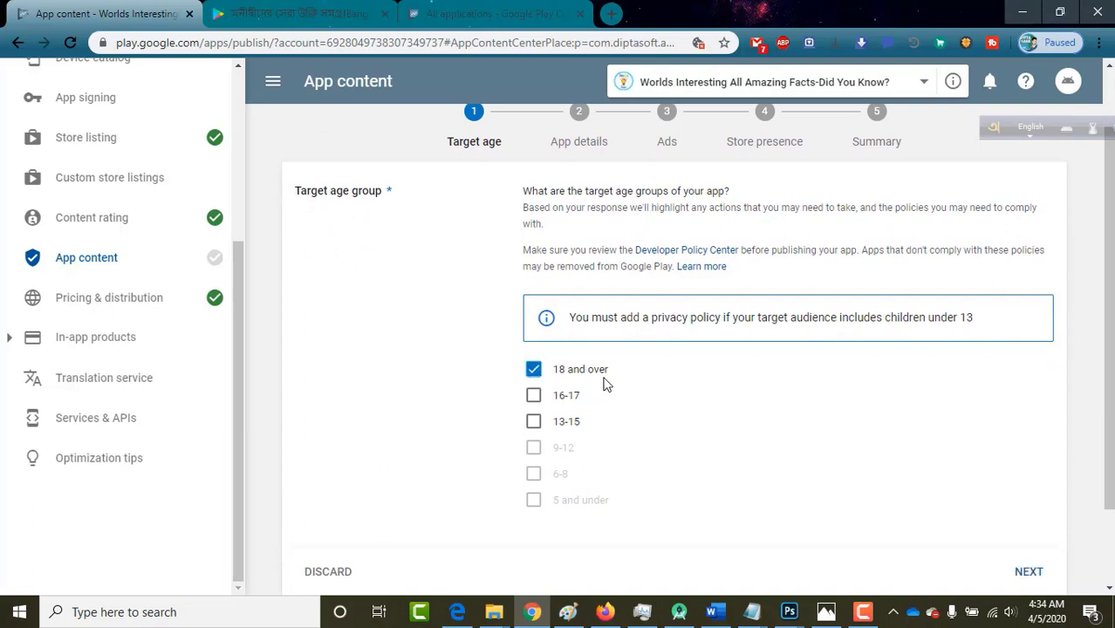
scroll(646, 427, down, 2)
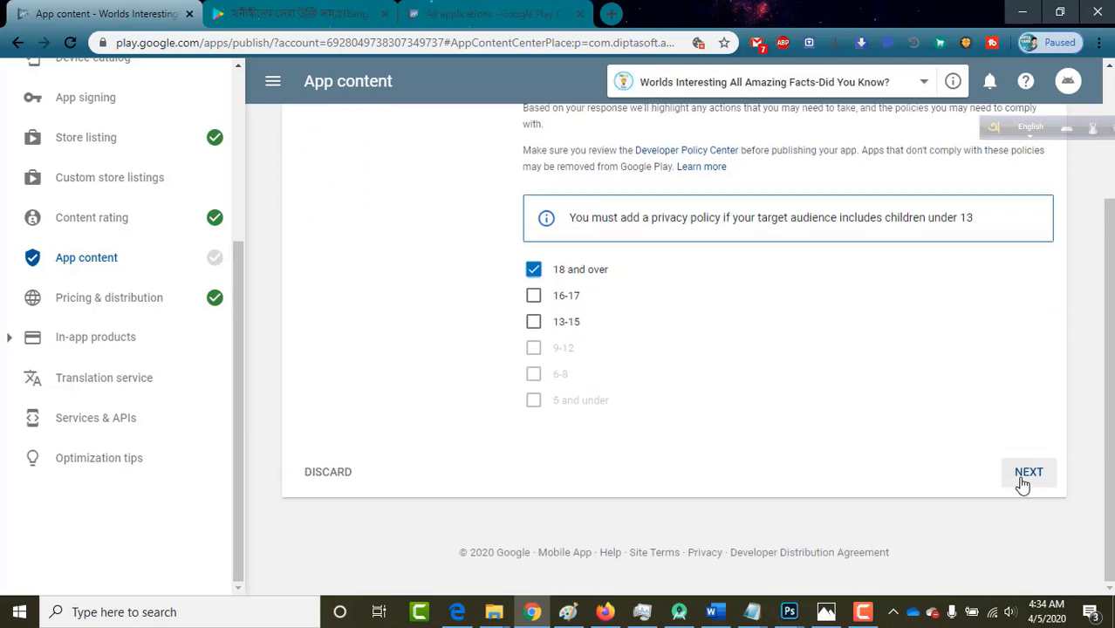
click(1022, 475)
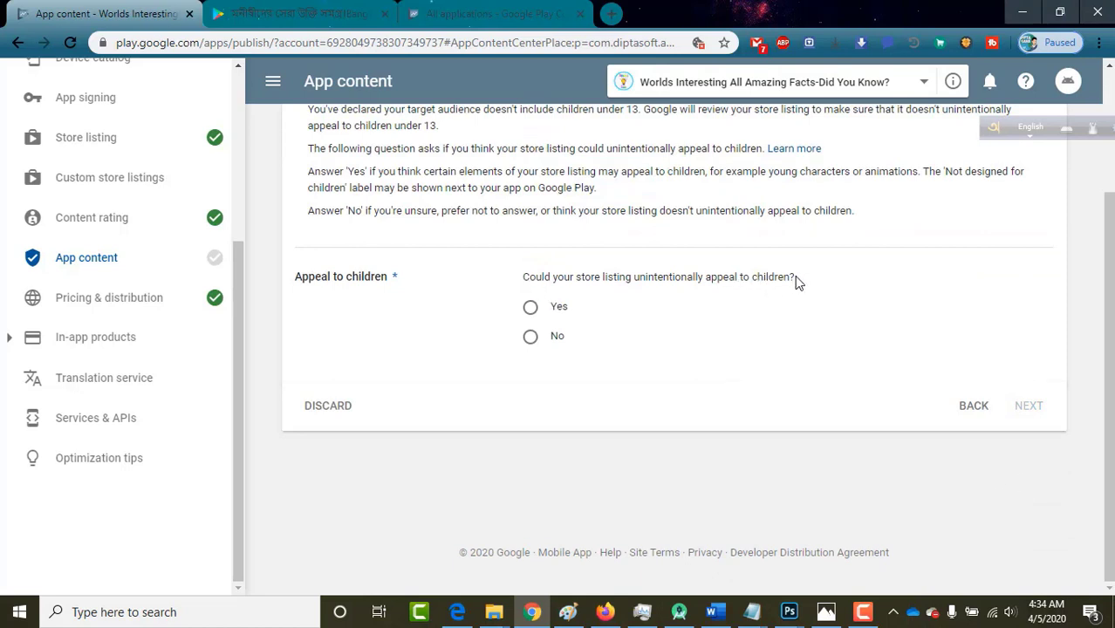
Answer No to appealing to children and submit the target audience answers.
drag(782, 279, 603, 277)
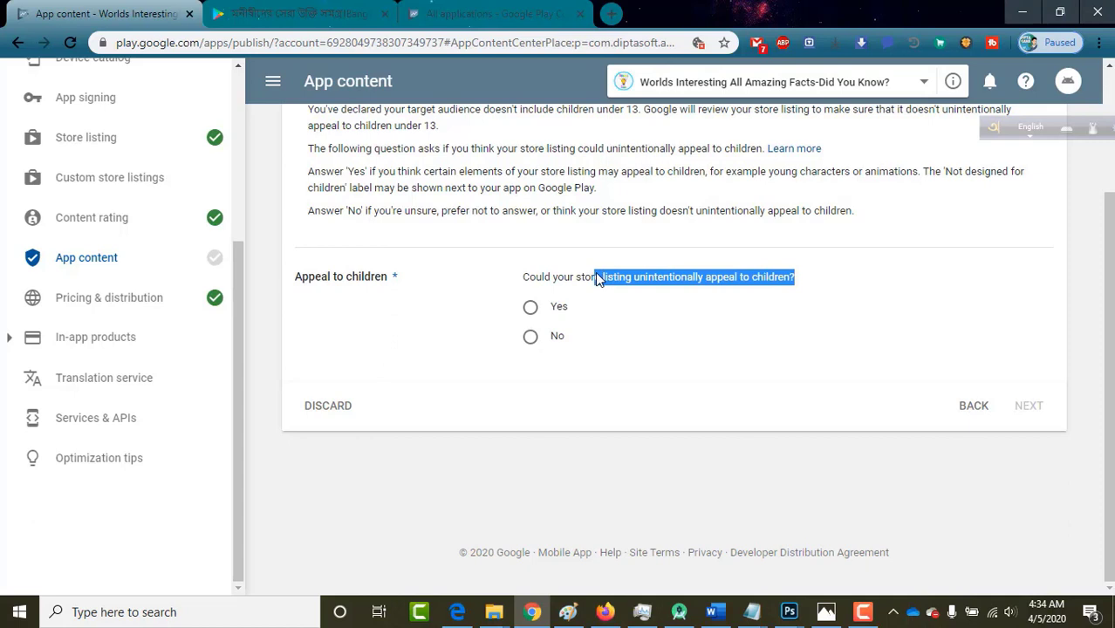
click(529, 339)
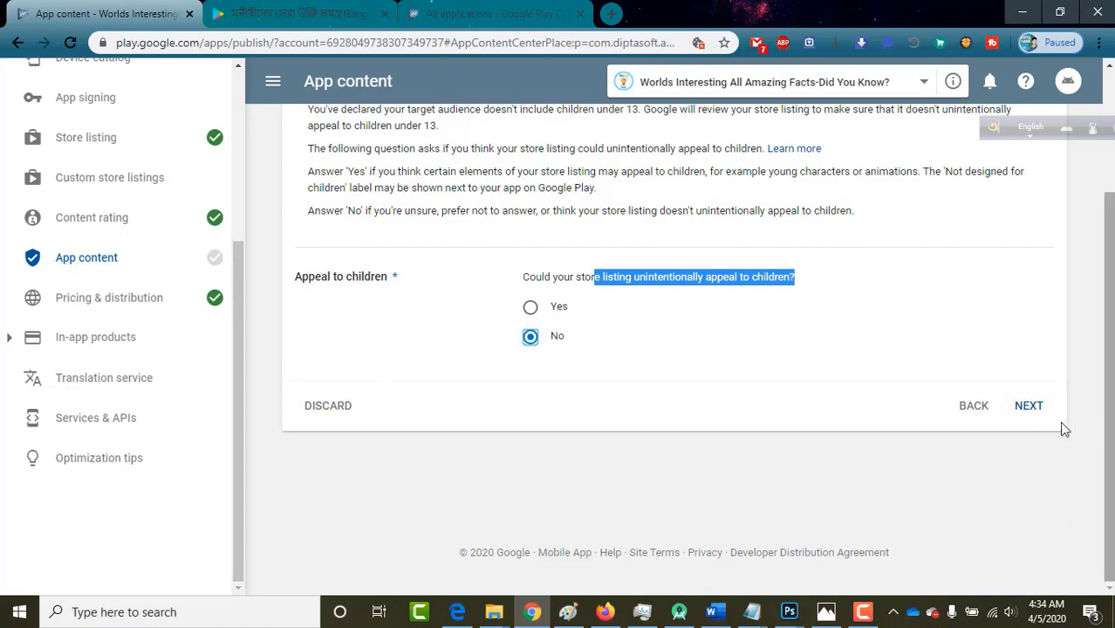
click(1032, 409)
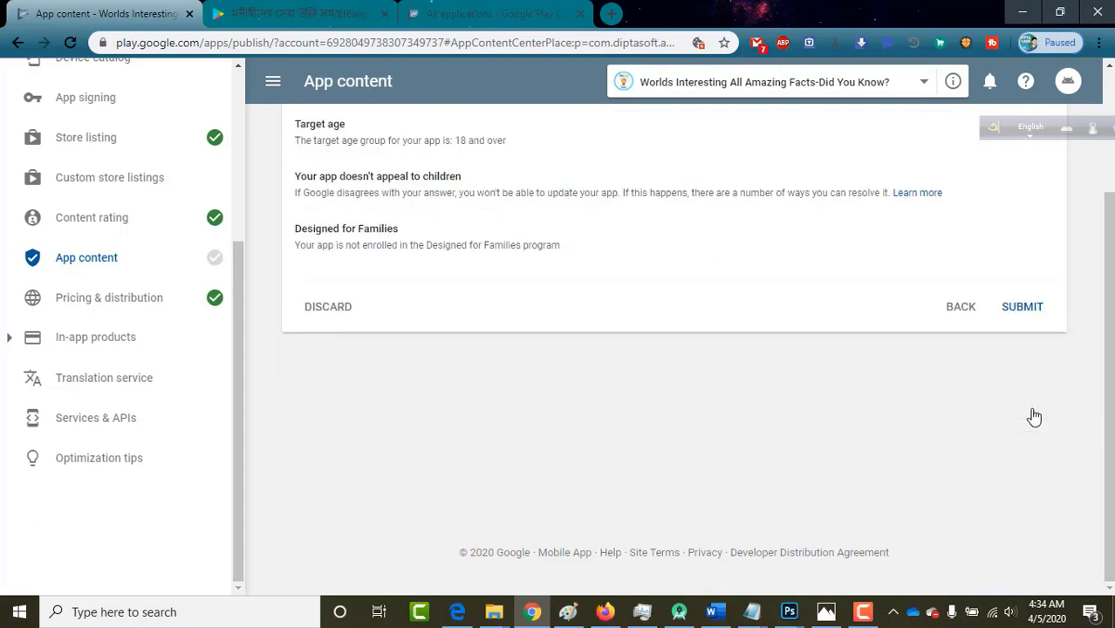
click(1039, 313)
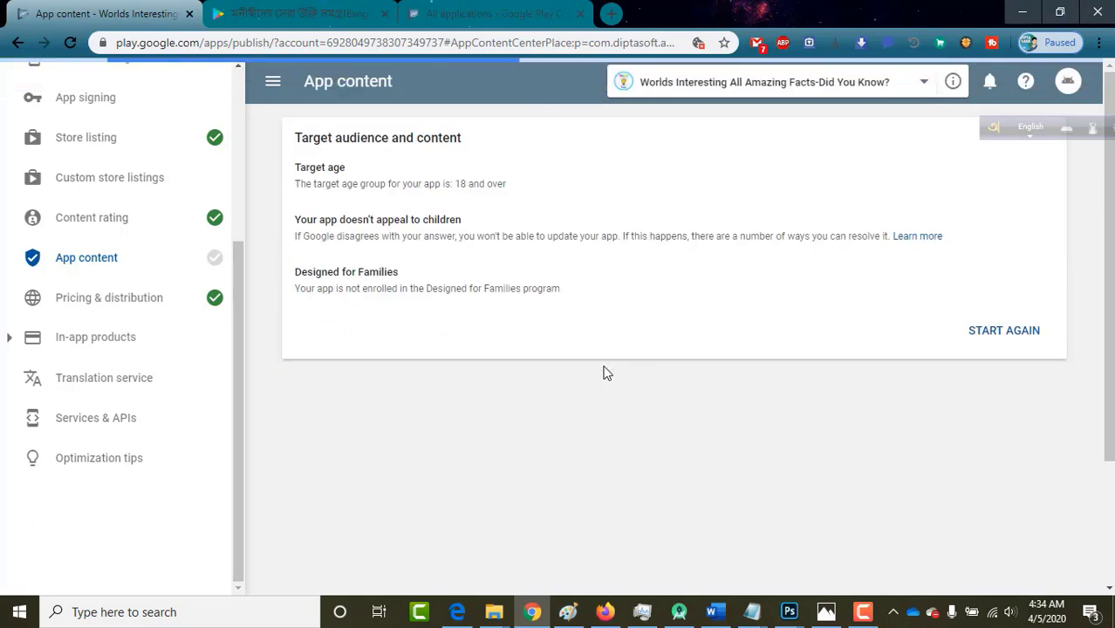
scroll(170, 248, up, 3)
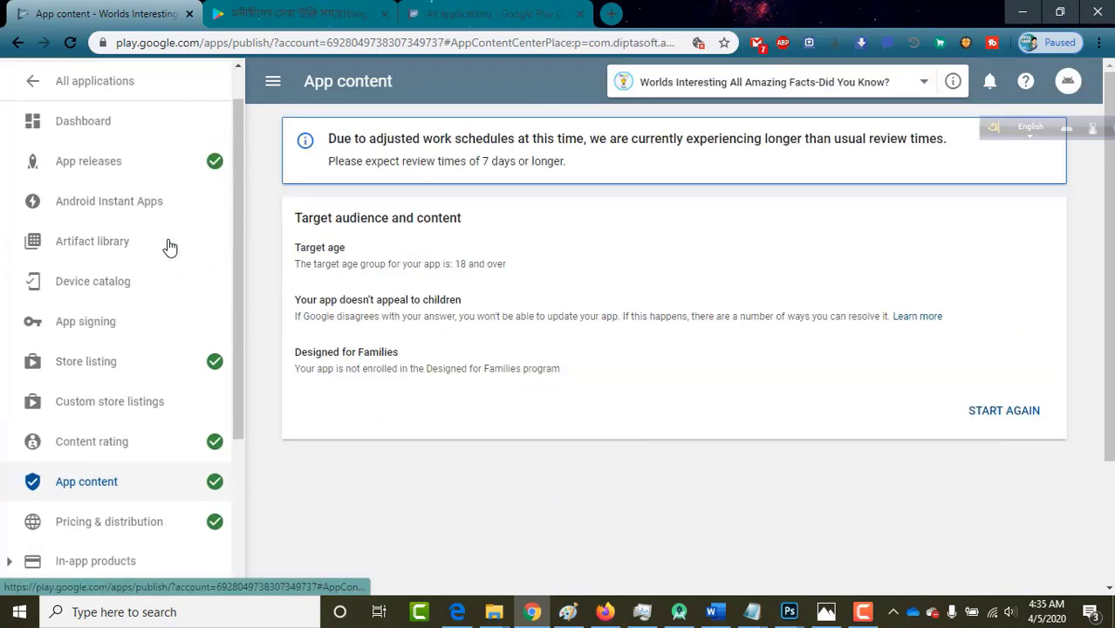
scroll(167, 351, down, 3)
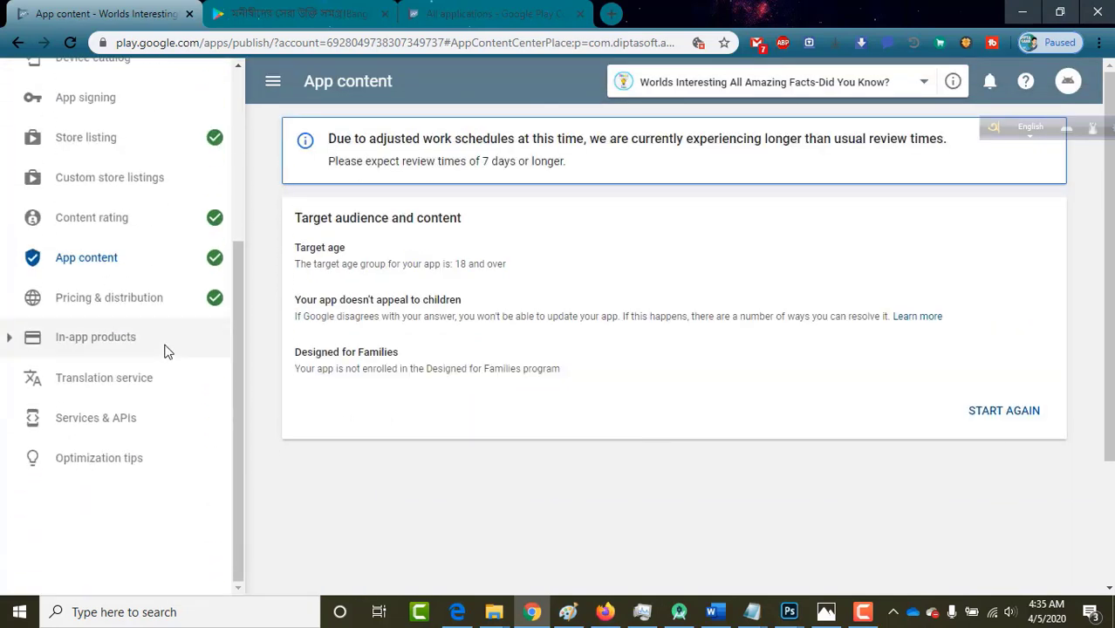
scroll(167, 352, up, 3)
Edit the Production release 0.0.1 from App releases and open its review page.
click(95, 210)
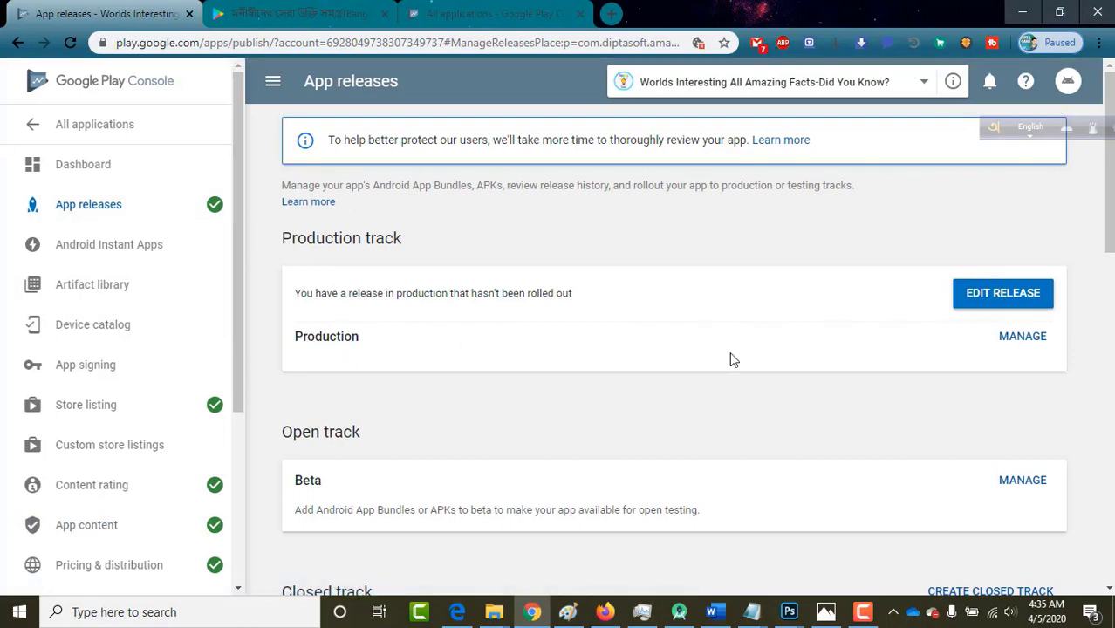
click(994, 295)
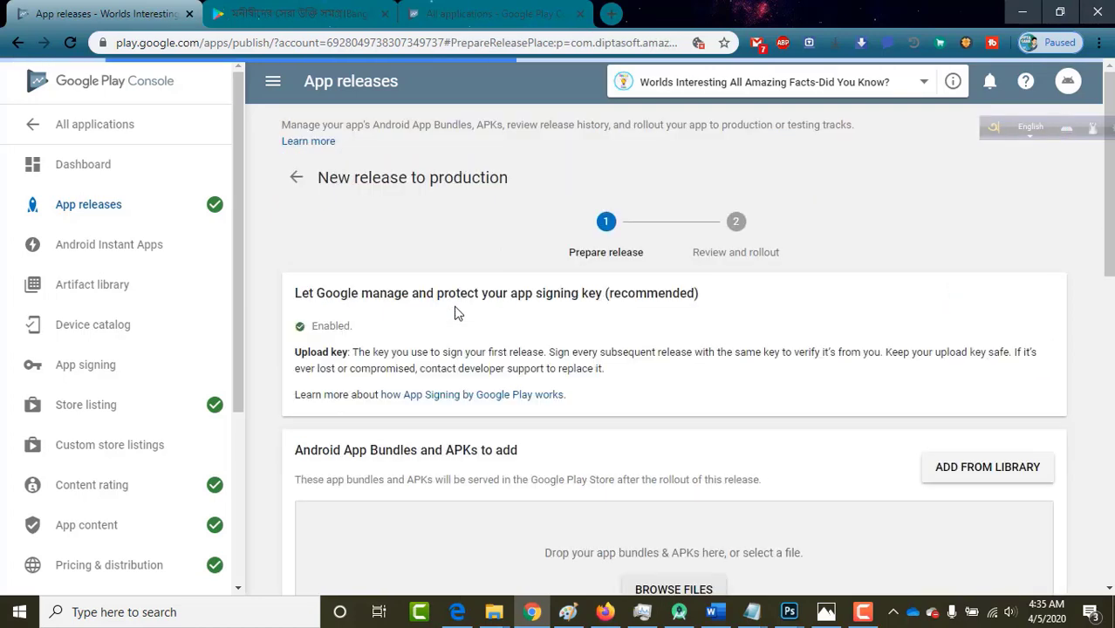
scroll(458, 314, down, 1)
scroll(454, 312, down, 1)
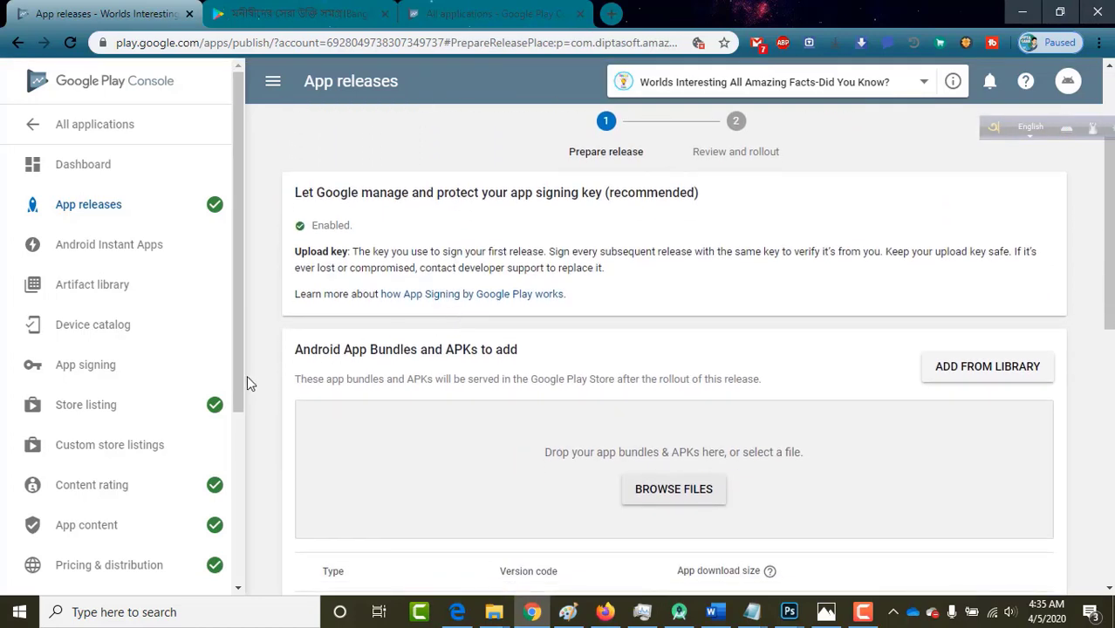
scroll(269, 386, down, 8)
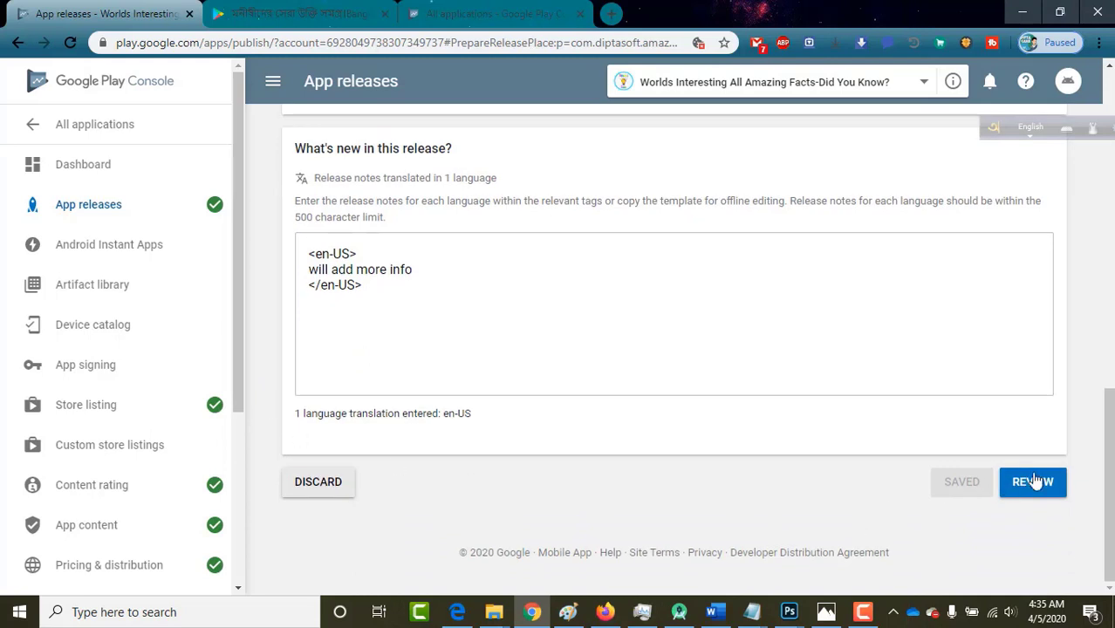
click(1042, 486)
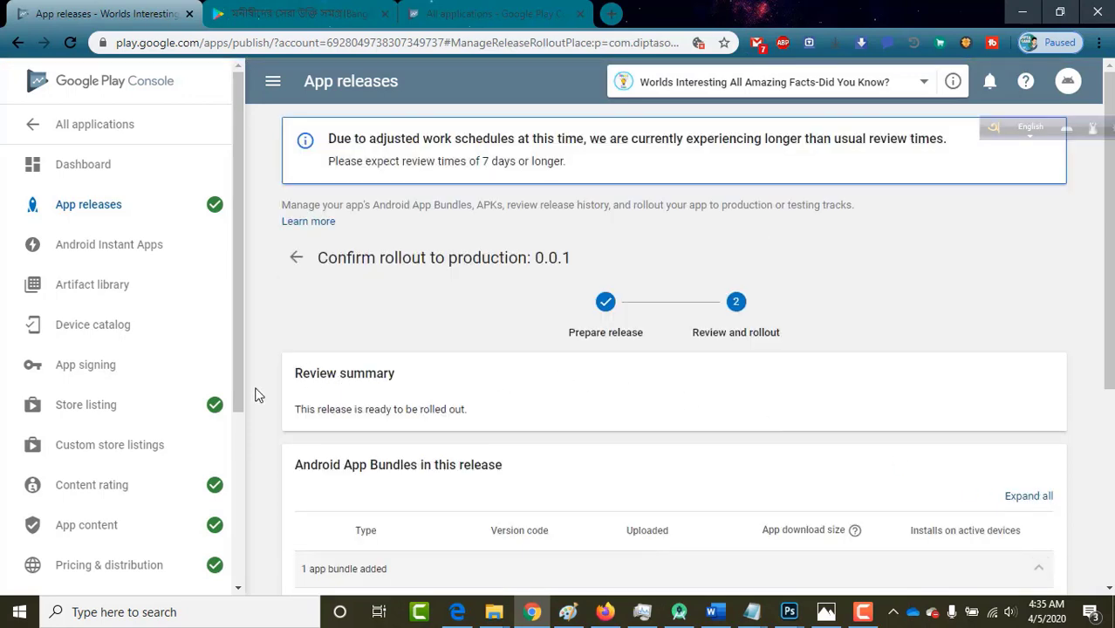
Start the rollout of release 0.0.1 to production and confirm it for all users.
scroll(257, 395, down, 2)
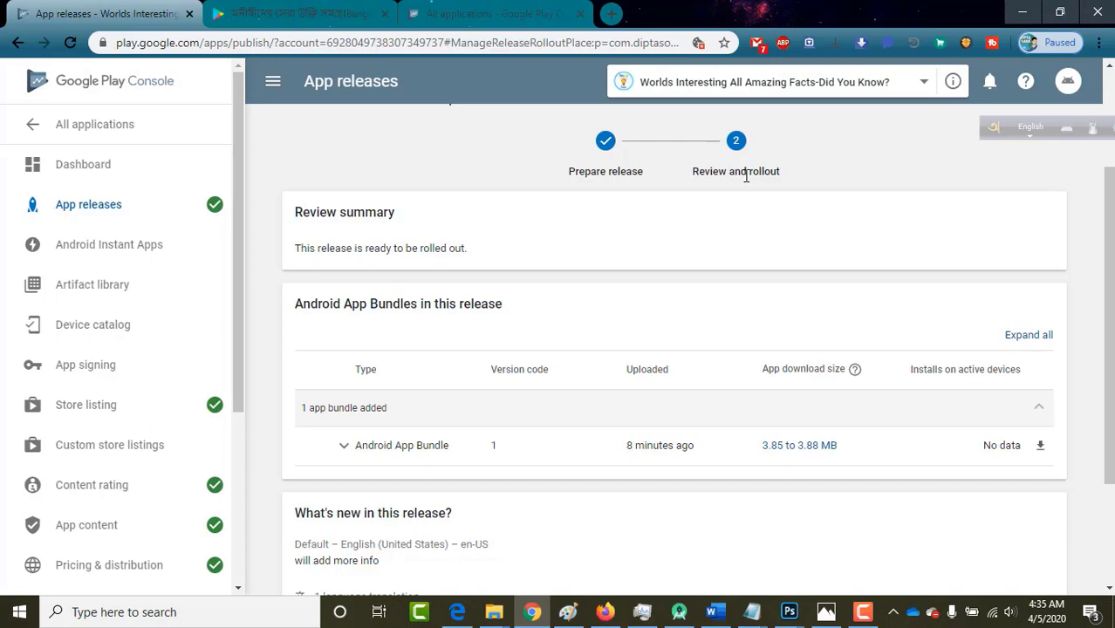
scroll(817, 301, down, 2)
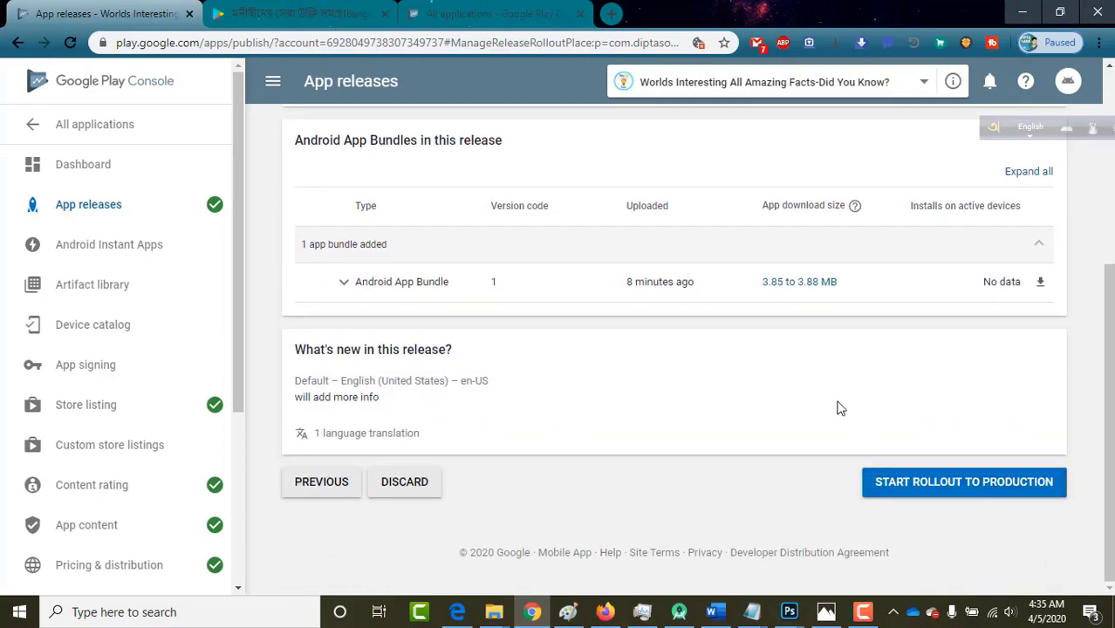
scroll(838, 406, up, 3)
scroll(838, 407, down, 3)
click(932, 485)
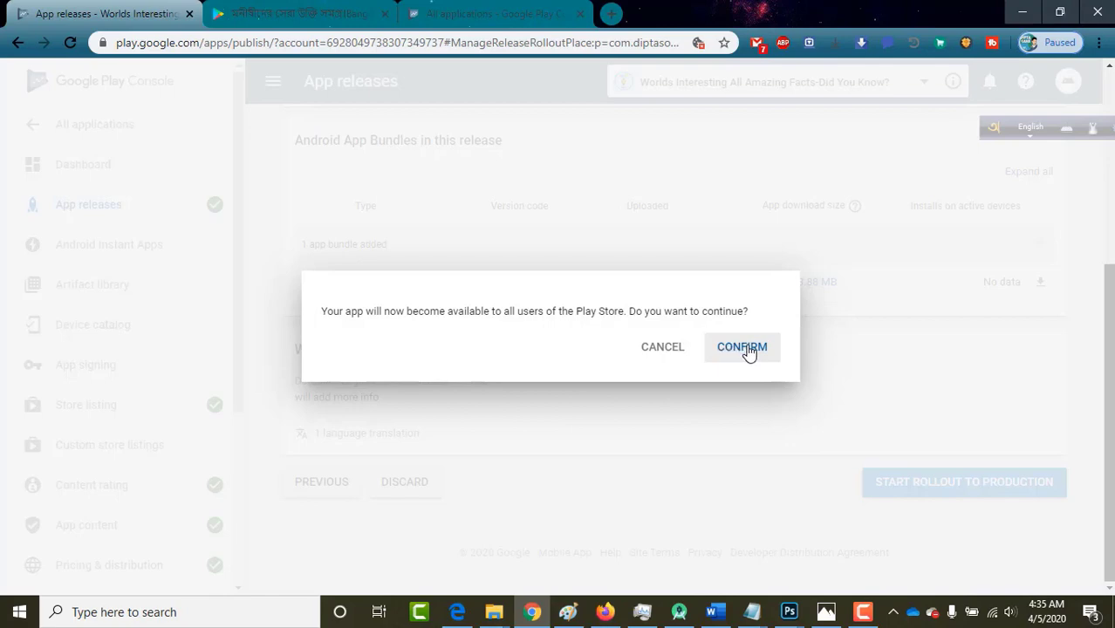
click(743, 347)
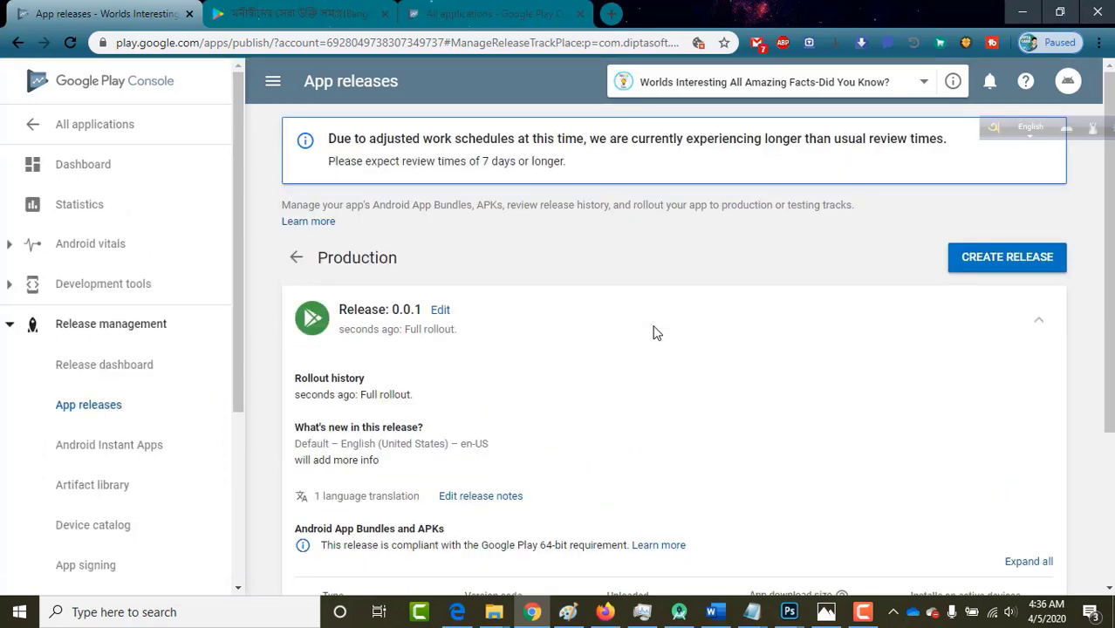
Return to the All applications list showing the app as Pending publication.
scroll(654, 330, down, 3)
scroll(654, 331, up, 3)
click(78, 133)
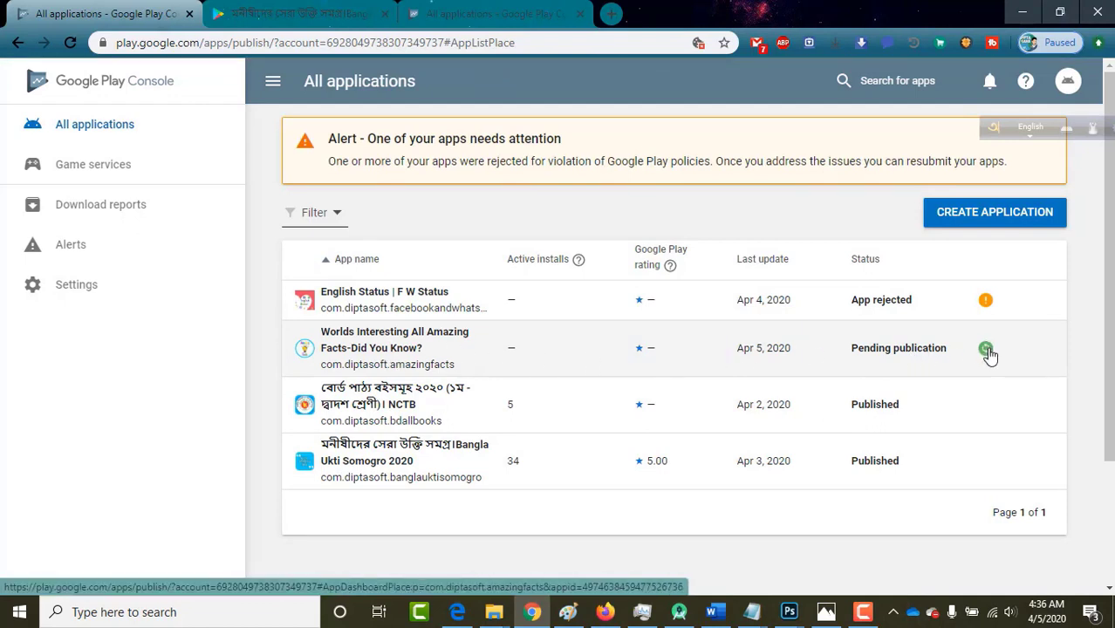
Open the Worlds Interesting All Amazing Facts dashboard and check the Processing update info.
click(564, 356)
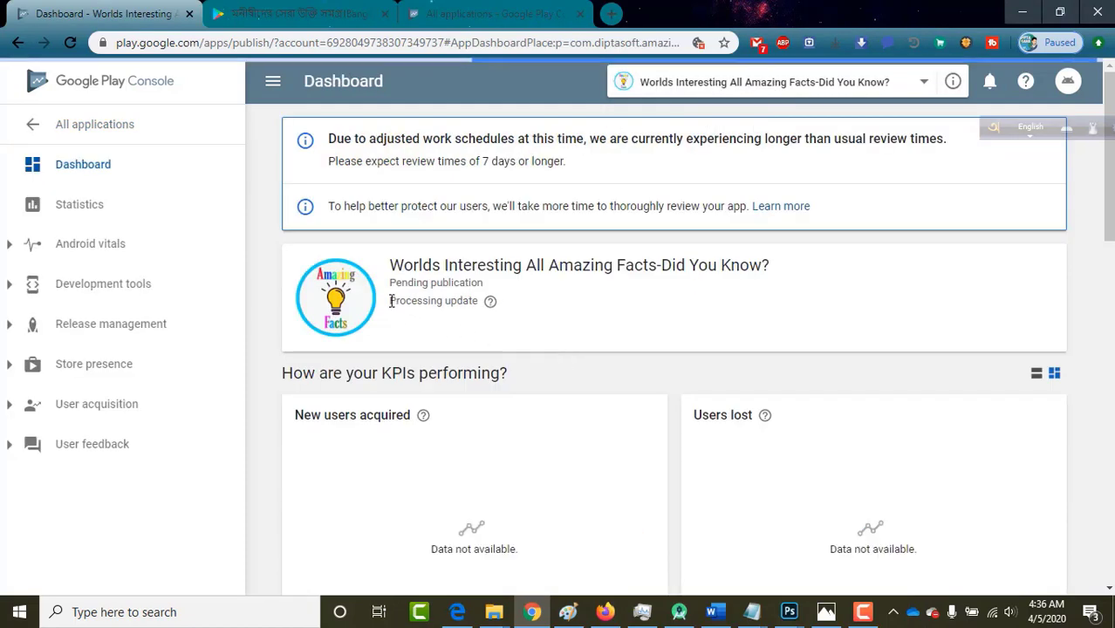
mouse_move(490, 302)
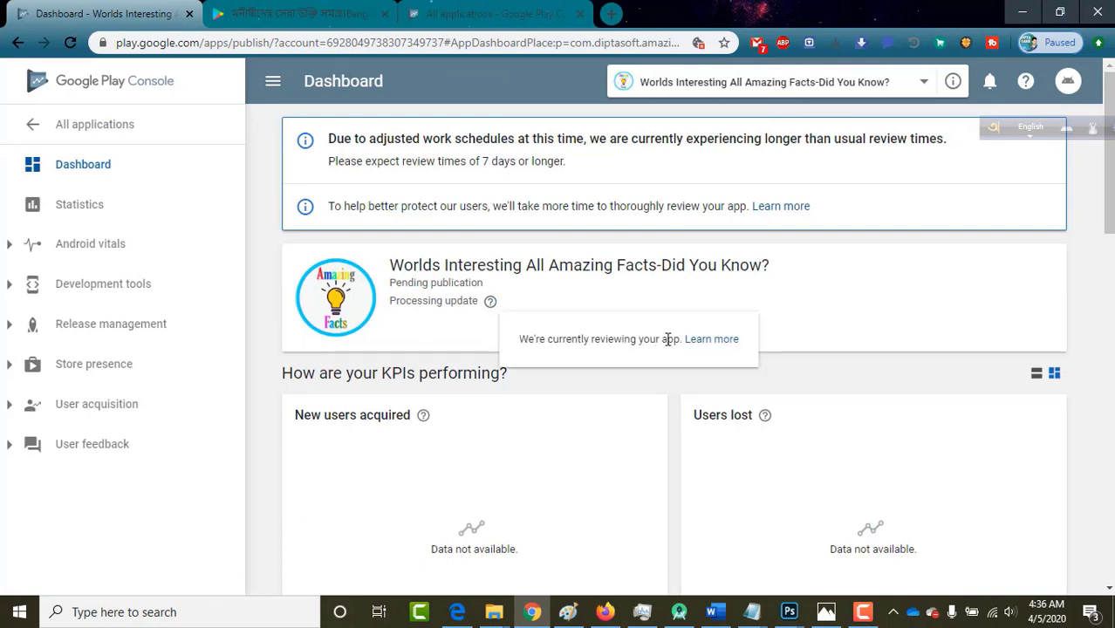
drag(681, 339, 522, 332)
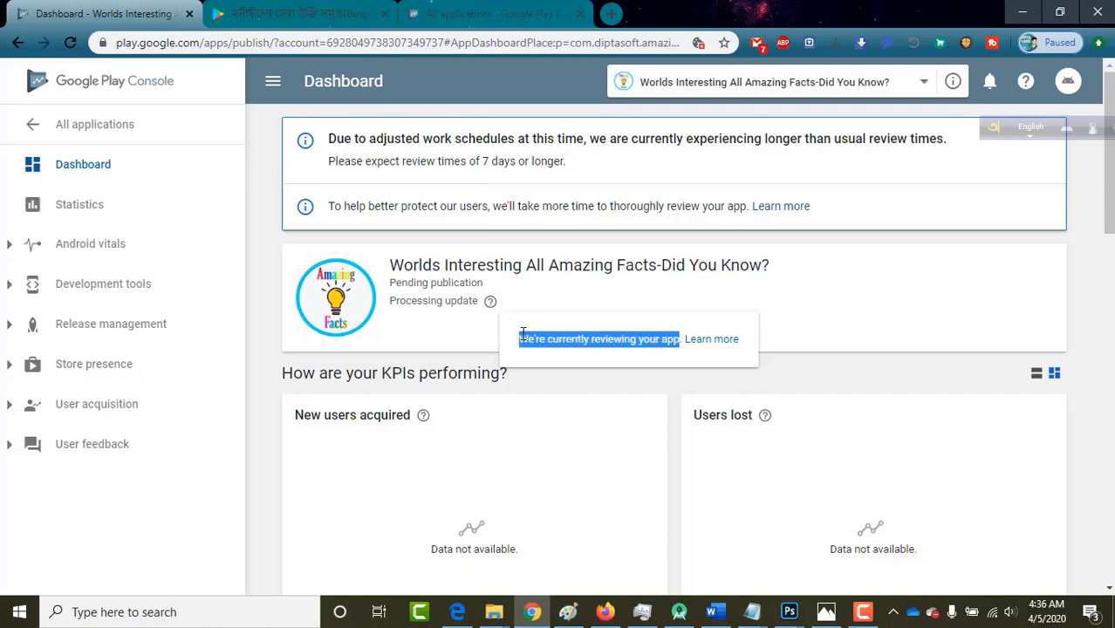
click(522, 333)
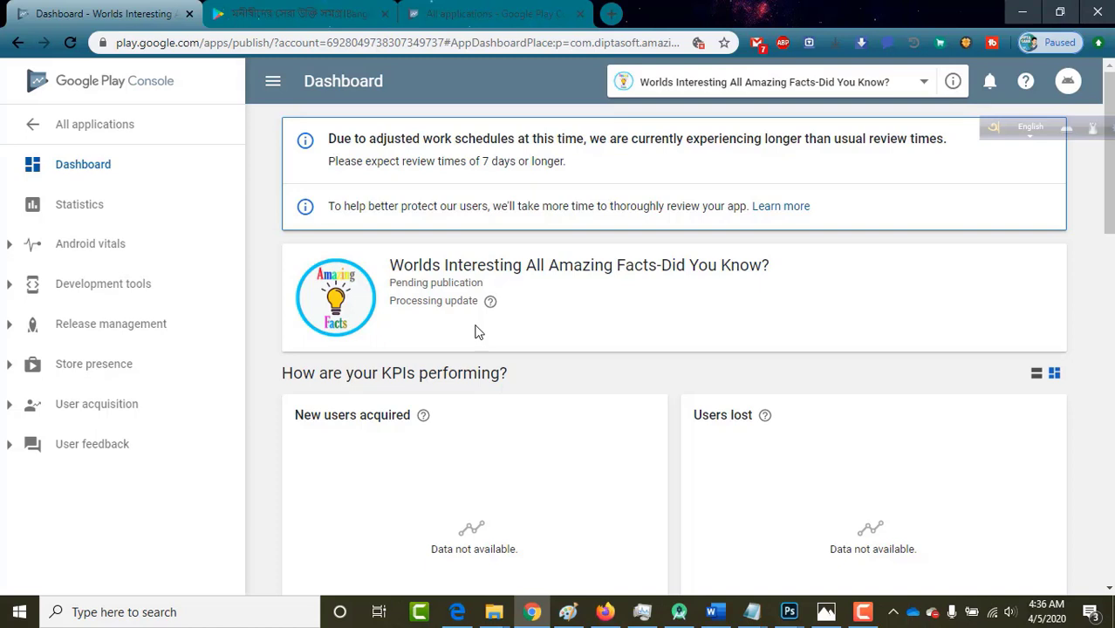
mouse_move(491, 307)
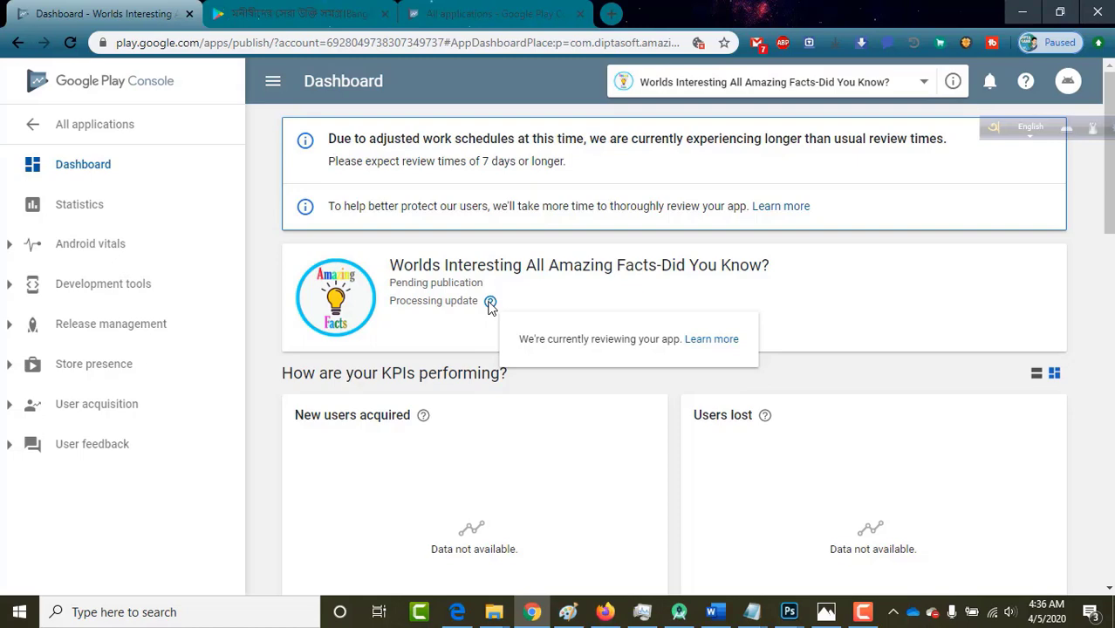
scroll(463, 328, down, 8)
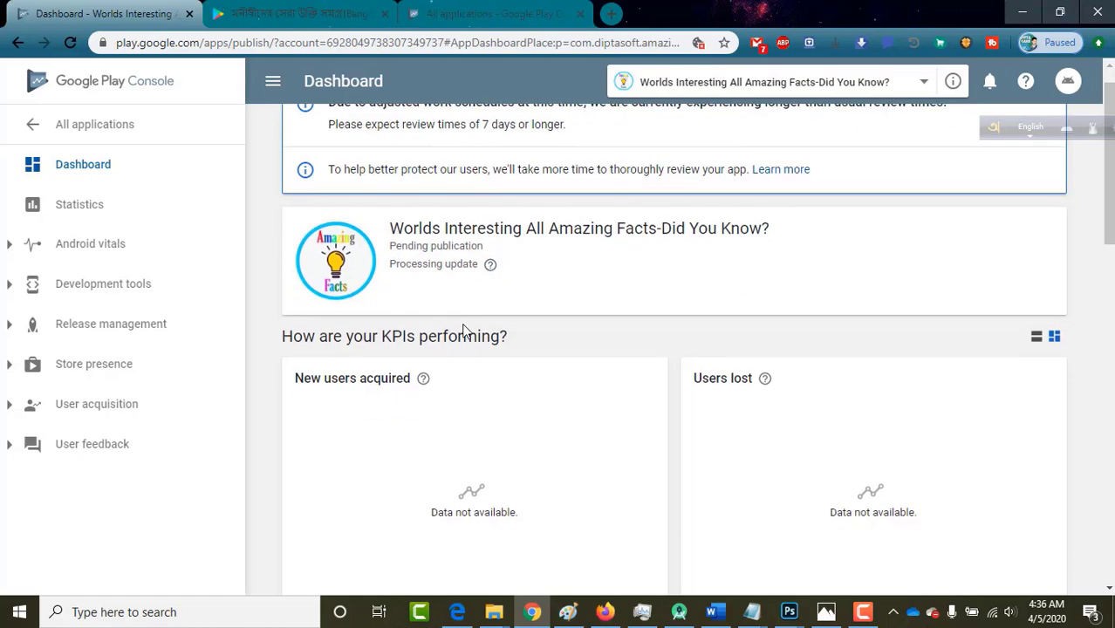
scroll(385, 262, up, 8)
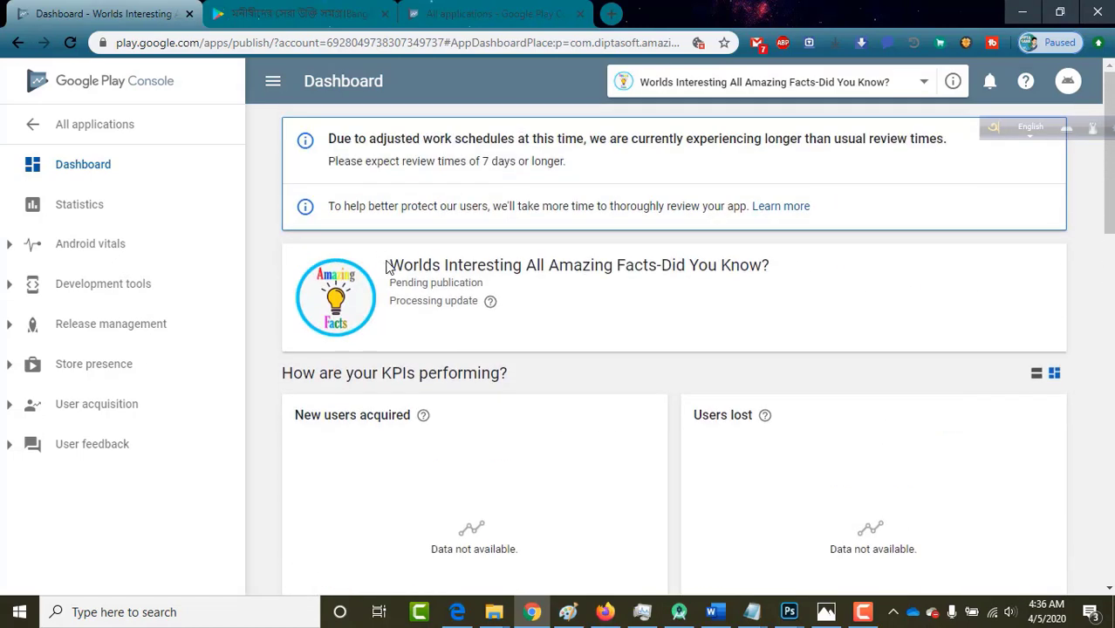